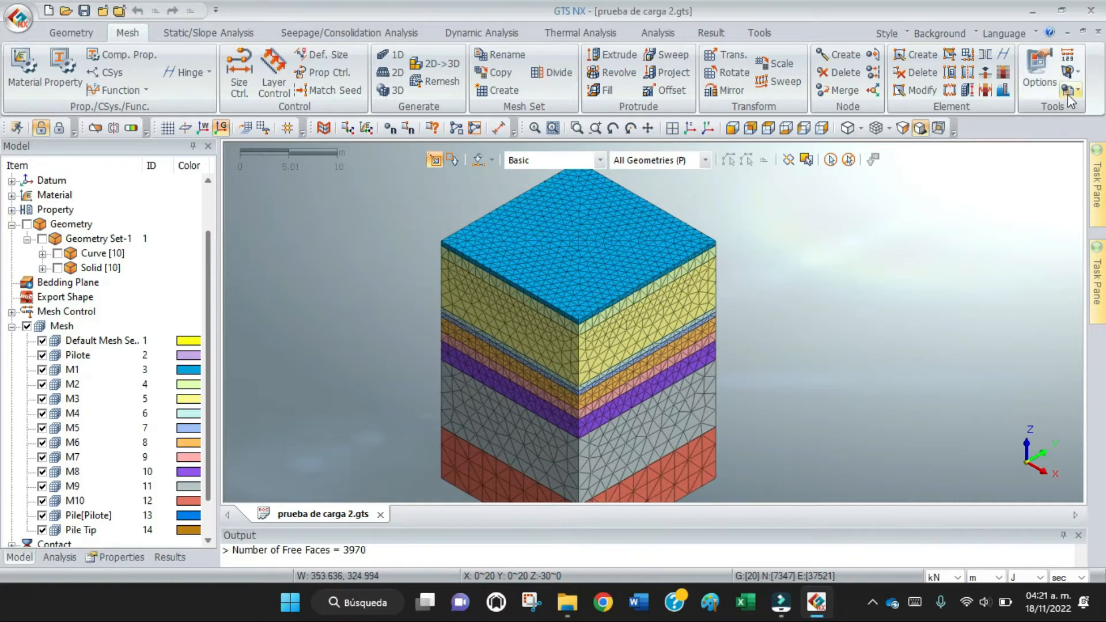
Check the mesh topology for free faces with bounding faces shown.
{"action": "left_click", "coordinate": [1079, 72]}
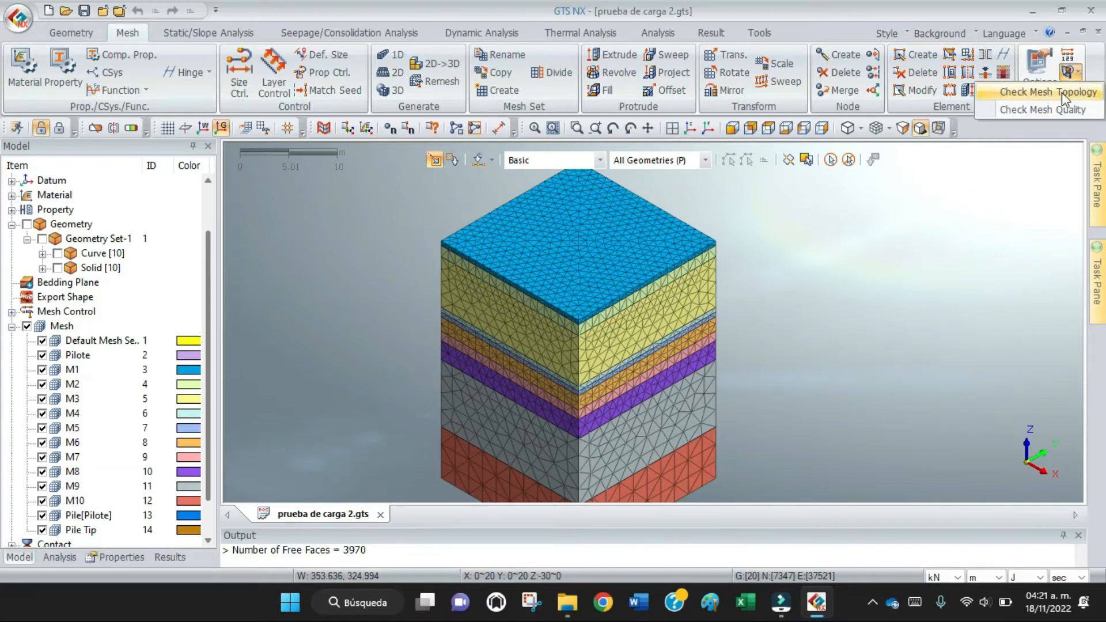
{"action": "left_click", "coordinate": [1063, 92]}
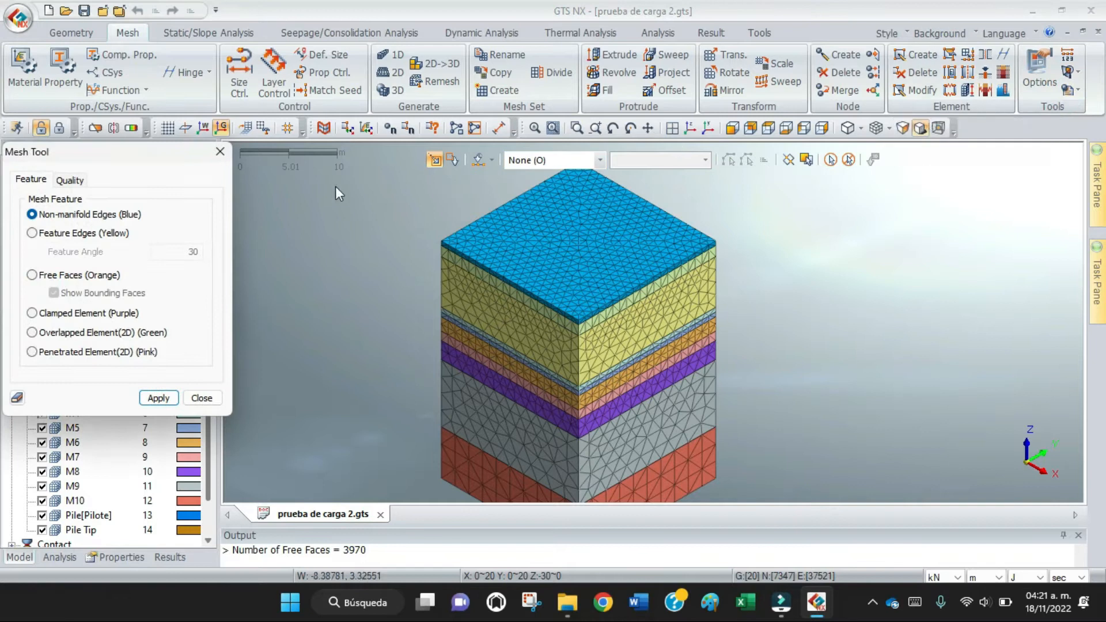
{"action": "left_click", "coordinate": [28, 182]}
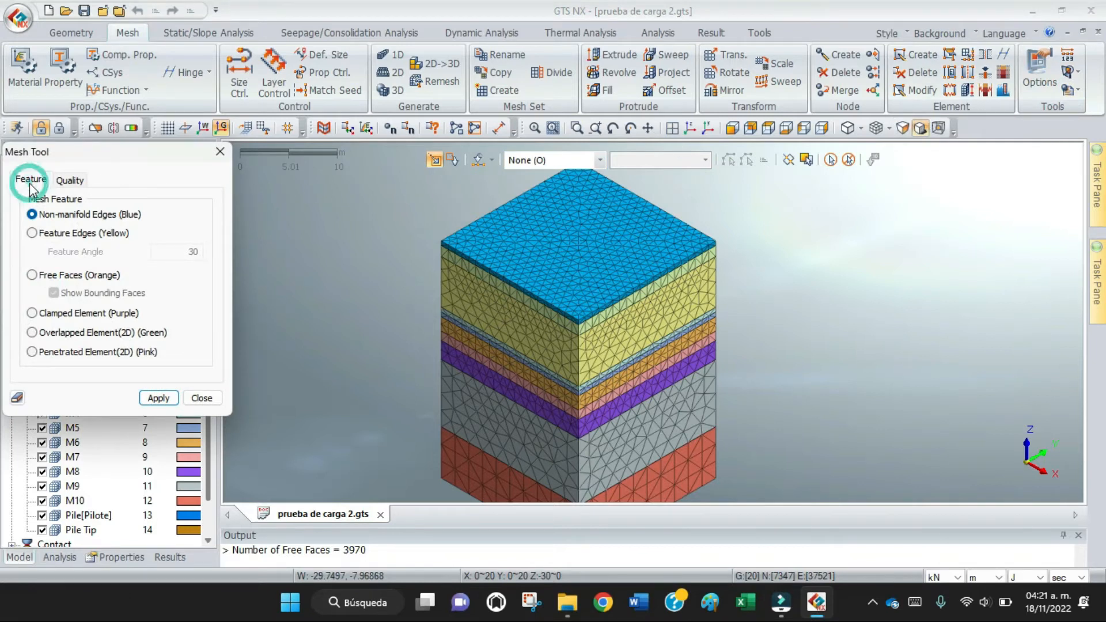
{"action": "left_click", "coordinate": [31, 275]}
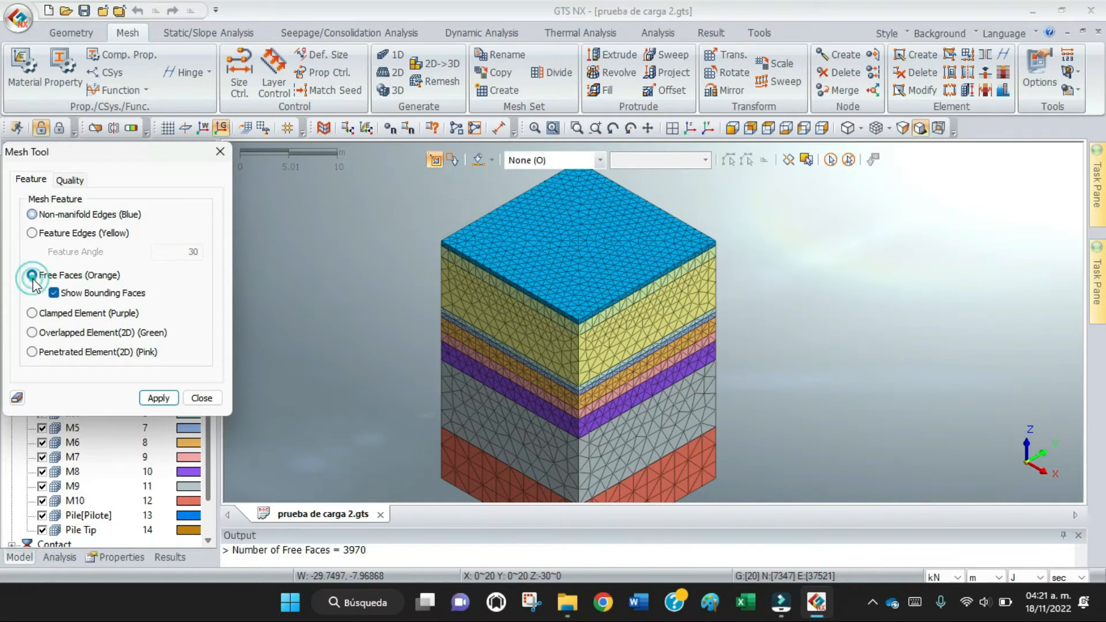
{"action": "left_click", "coordinate": [158, 403]}
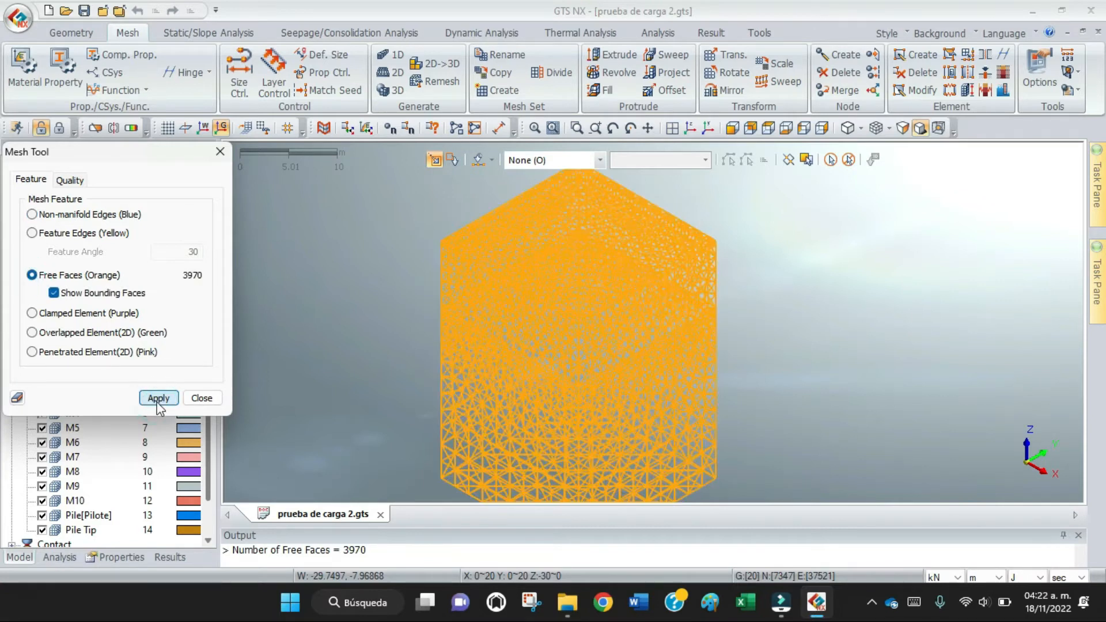
Examine the highlighted free faces across the whole soil block, including its base, looking for any inside the mesh.
{"action": "scroll", "coordinate": [591, 254], "scroll_direction": "up", "scroll_amount": 4}
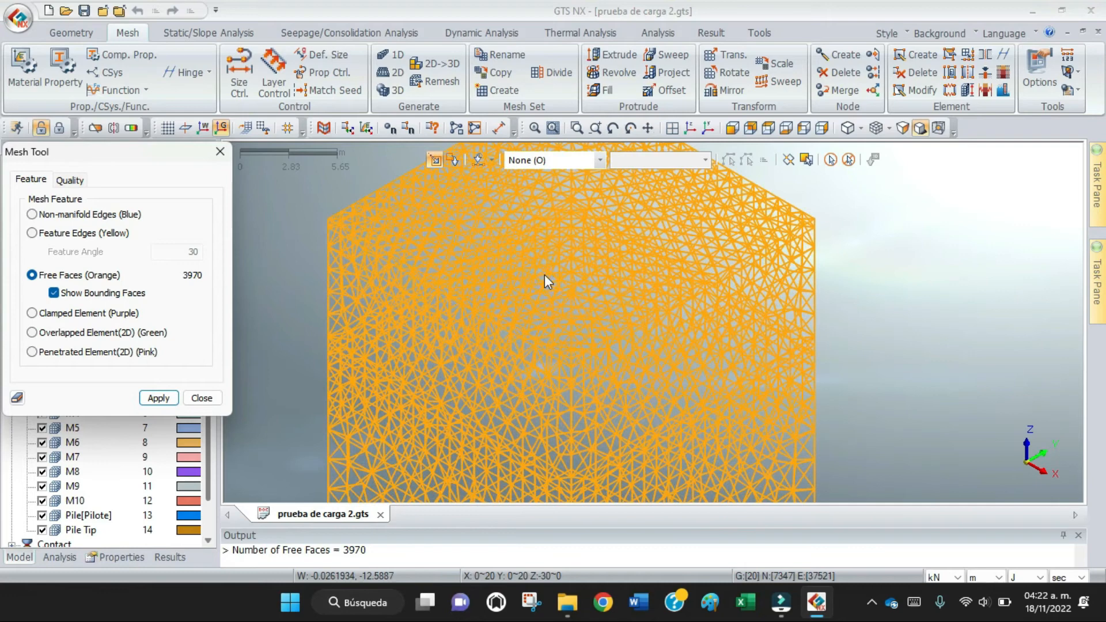
{"action": "scroll", "coordinate": [566, 248], "scroll_direction": "up", "scroll_amount": 1}
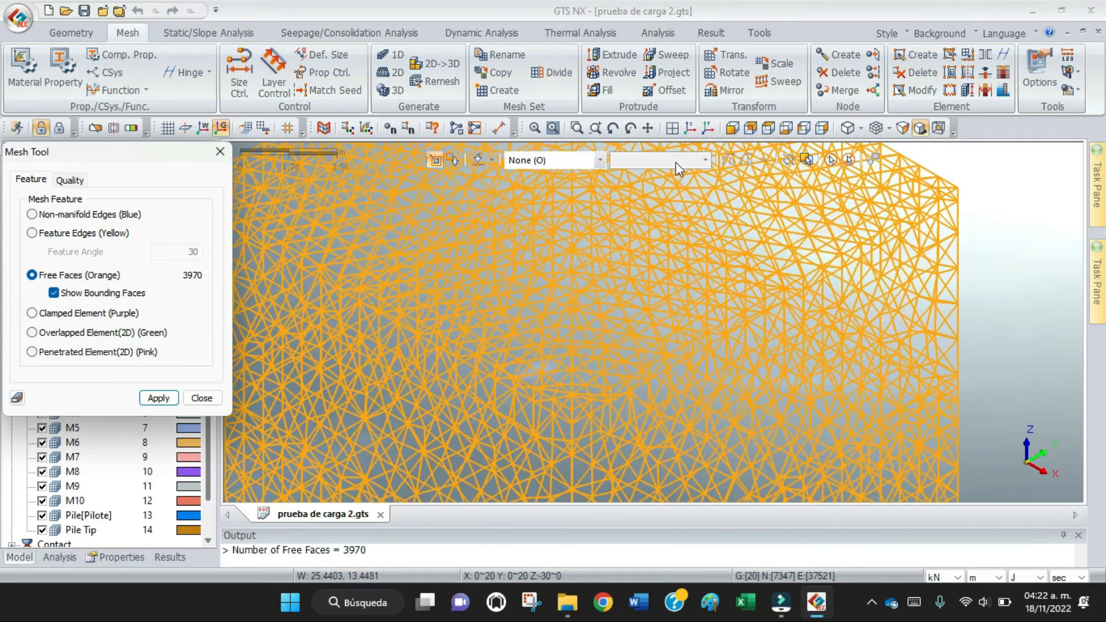
{"action": "left_click", "coordinate": [648, 128]}
{"action": "left_click_drag", "start_coordinate": [584, 242], "coordinate": [689, 204]}
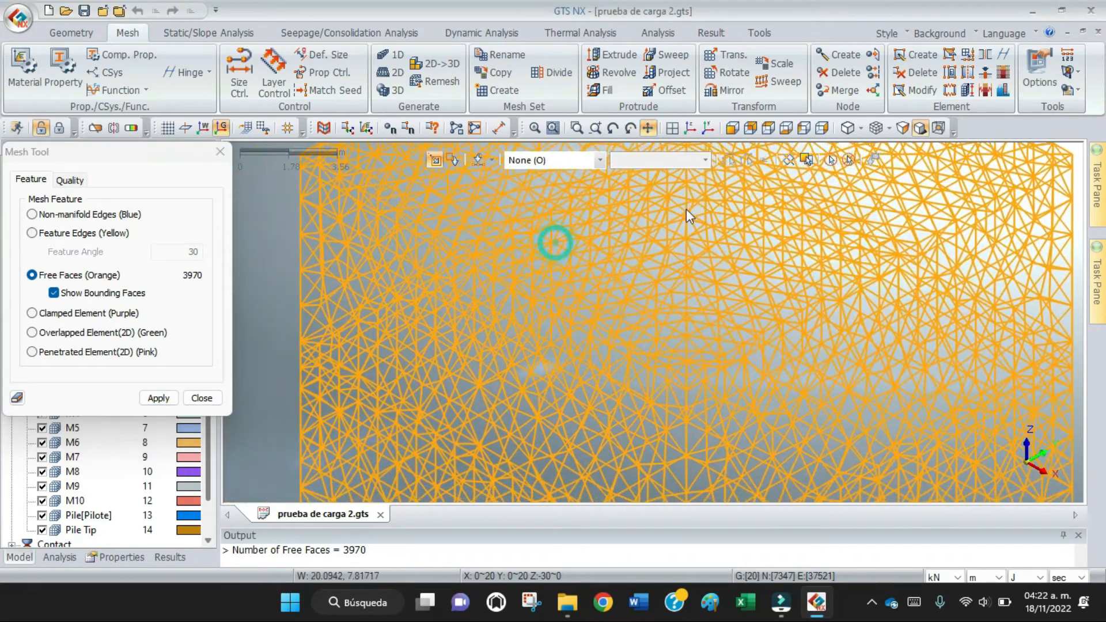
{"action": "scroll", "coordinate": [617, 275], "scroll_direction": "down", "scroll_amount": 1}
{"action": "scroll", "coordinate": [617, 269], "scroll_direction": "down", "scroll_amount": 4}
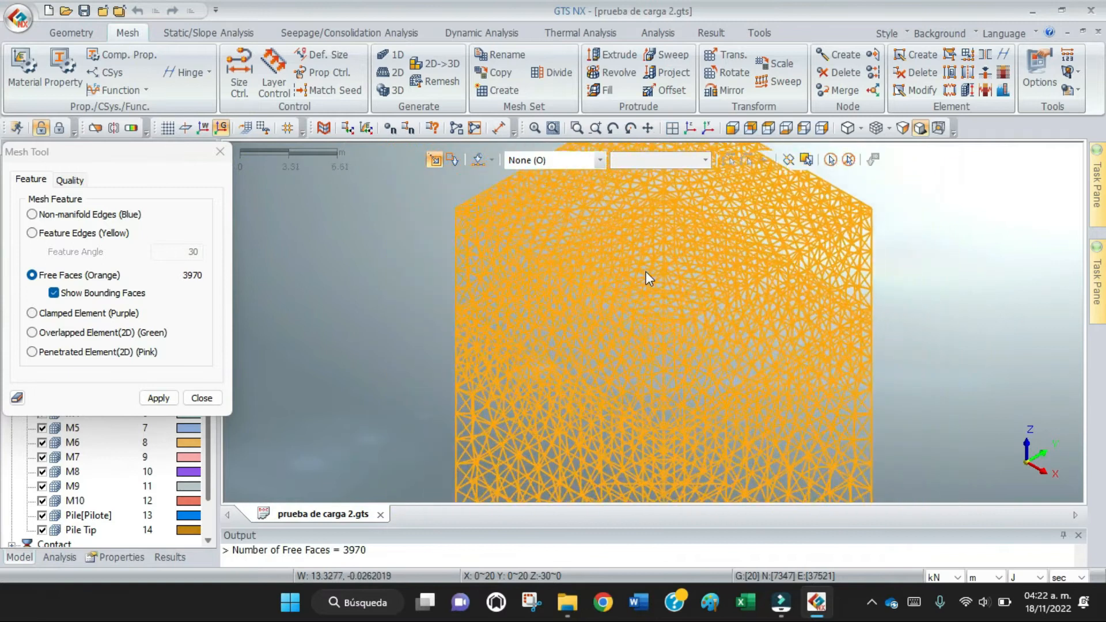
{"action": "left_click", "coordinate": [648, 130]}
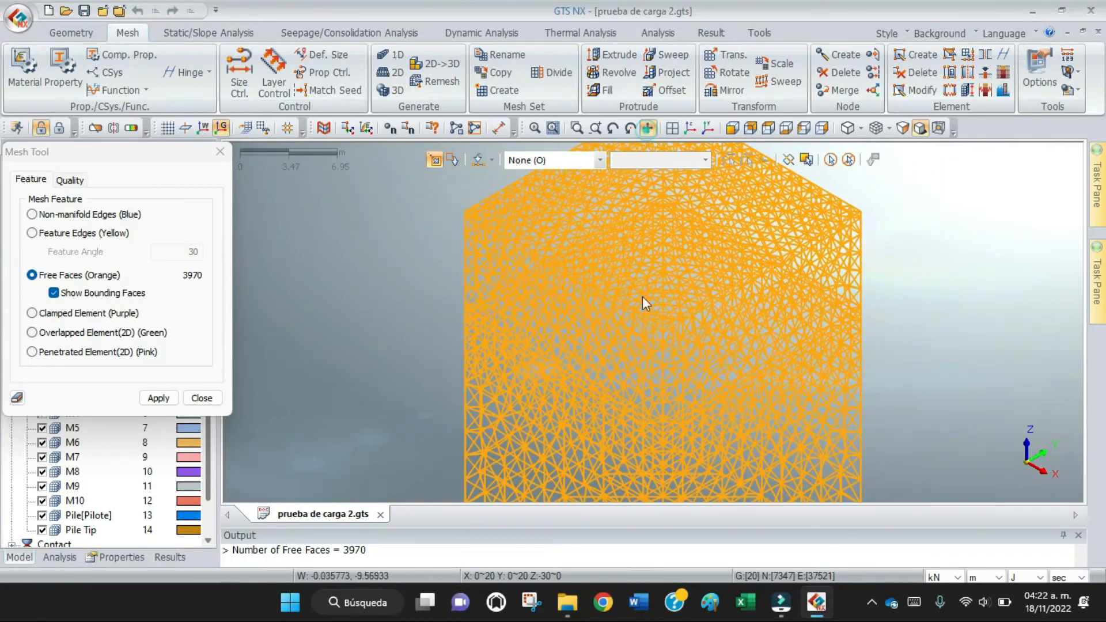
{"action": "left_click_drag", "start_coordinate": [628, 396], "coordinate": [578, 288]}
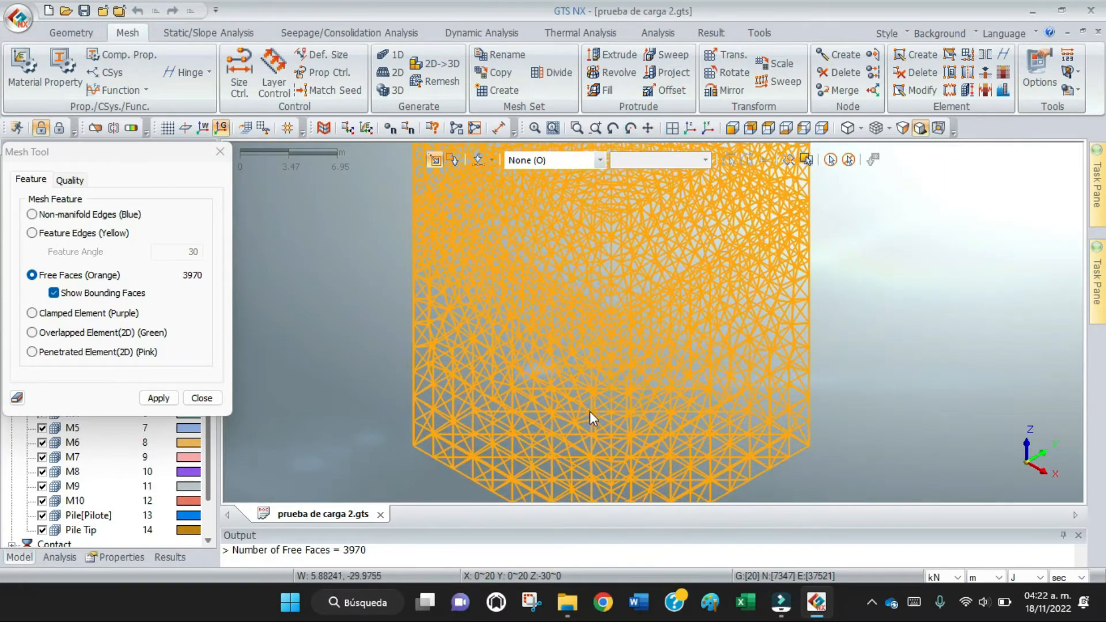
{"action": "left_click", "coordinate": [648, 128]}
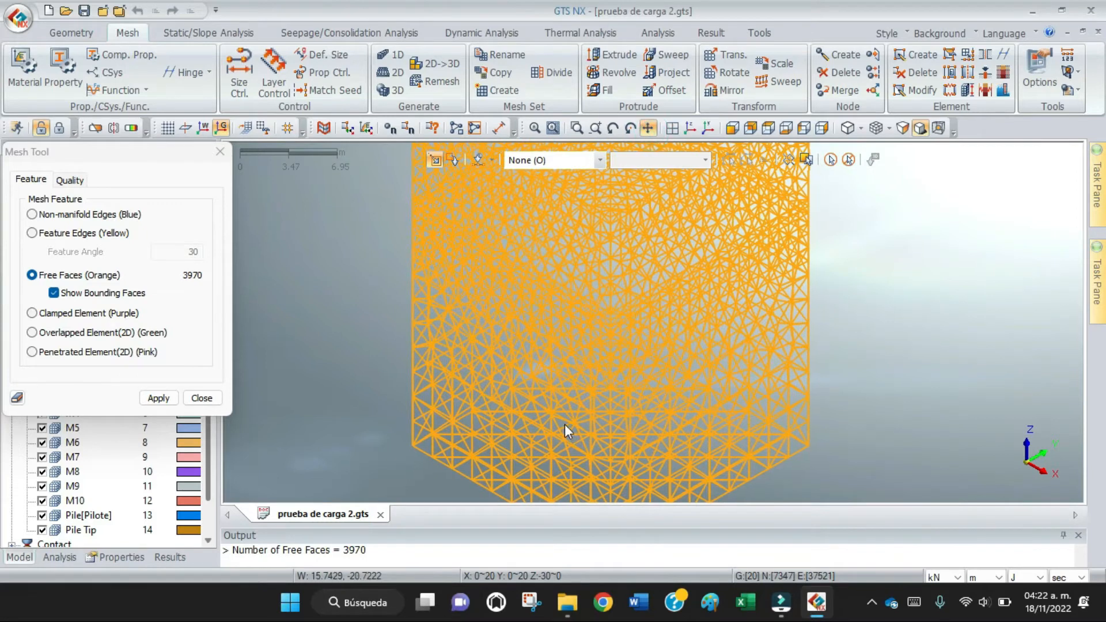
{"action": "left_click_drag", "start_coordinate": [569, 430], "coordinate": [516, 423]}
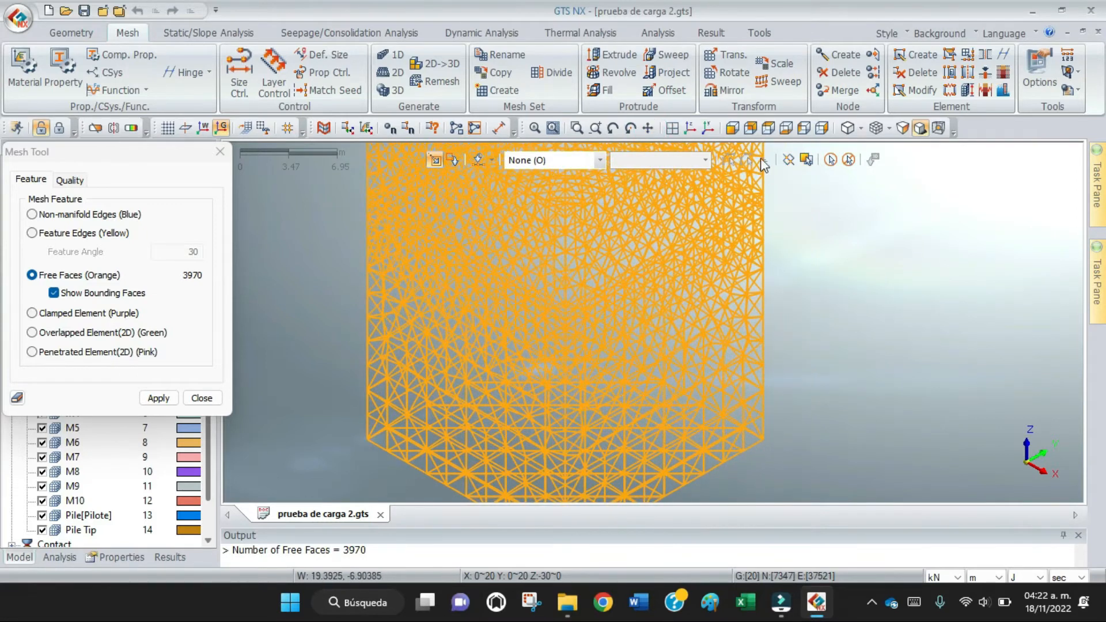
{"action": "left_click", "coordinate": [614, 129]}
{"action": "left_click_drag", "start_coordinate": [551, 398], "coordinate": [576, 330]}
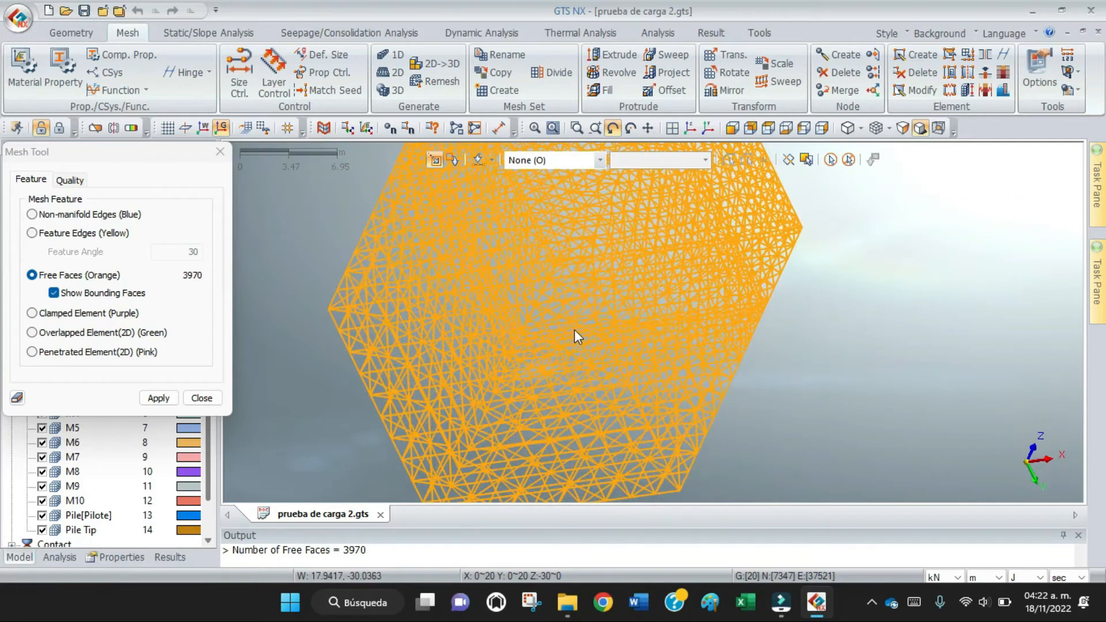
Close the mesh topology check and return the soil block to an isometric view.
{"action": "left_click", "coordinate": [201, 399]}
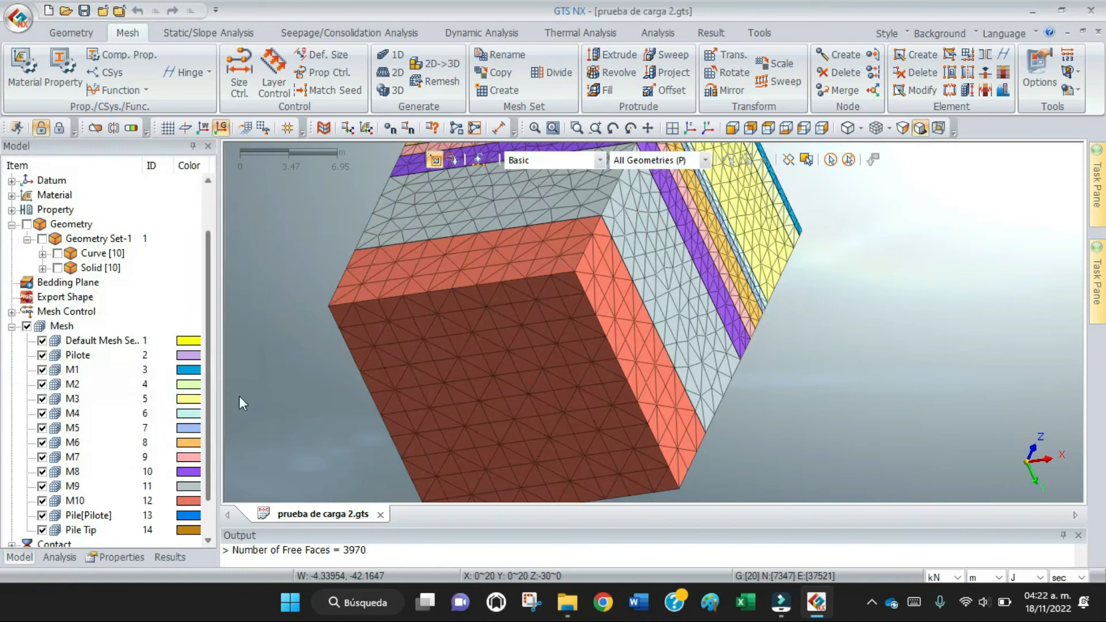
{"action": "scroll", "coordinate": [611, 393], "scroll_direction": "down", "scroll_amount": 2}
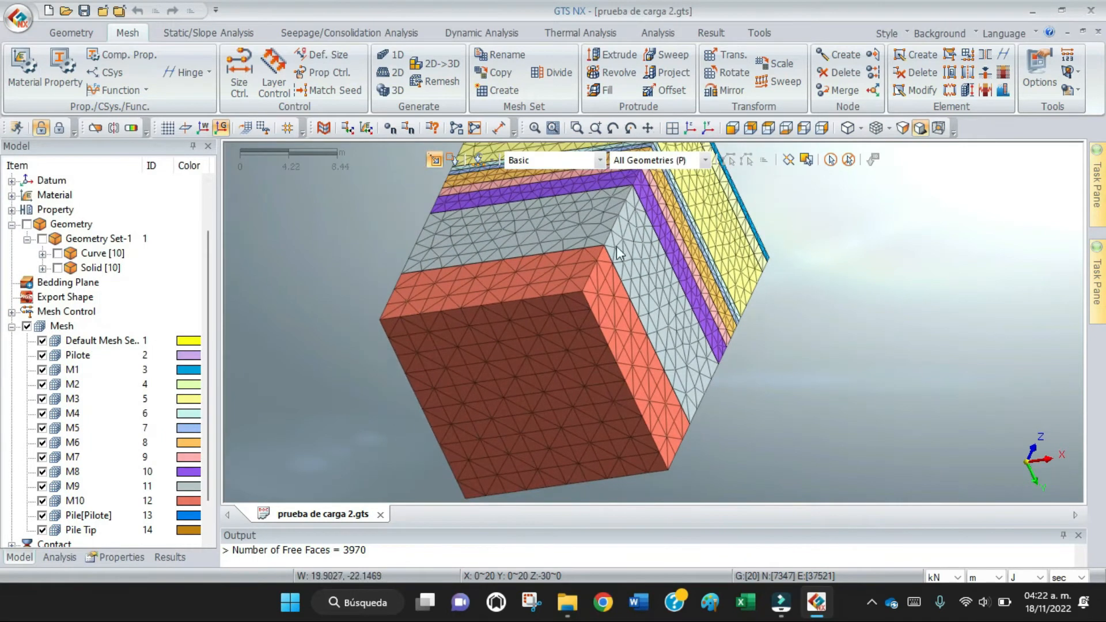
{"action": "left_click", "coordinate": [690, 128]}
{"action": "scroll", "coordinate": [798, 342], "scroll_direction": "down", "scroll_amount": 2}
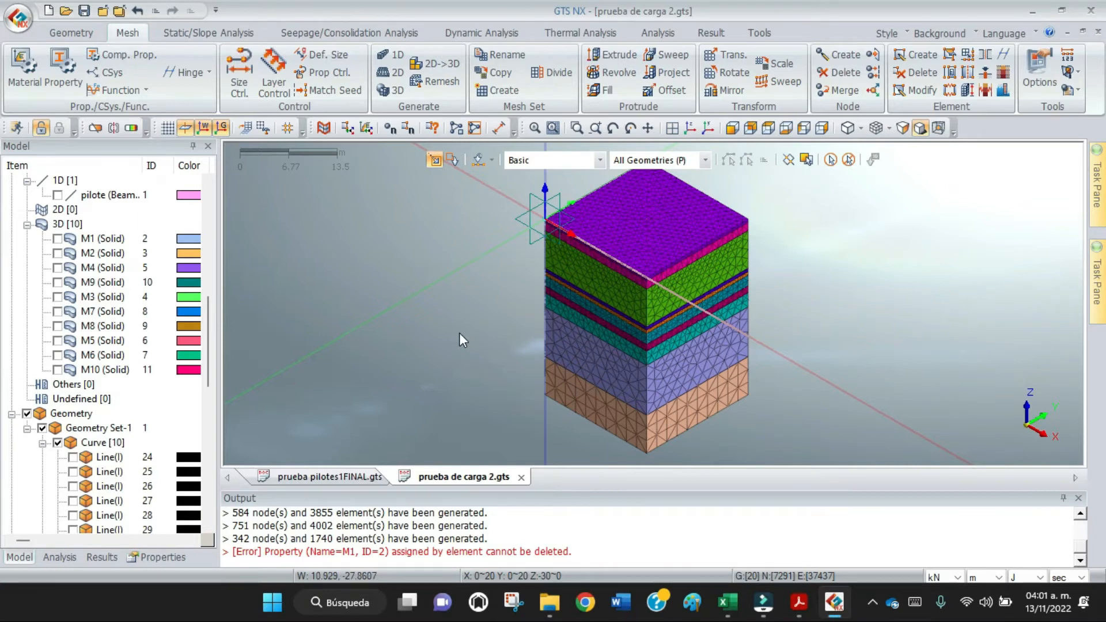
Colour the mesh by material and review the isotropic materials' colours in the model tree.
{"action": "left_click", "coordinate": [891, 131]}
{"action": "left_click", "coordinate": [914, 184]}
{"action": "left_click", "coordinate": [890, 129]}
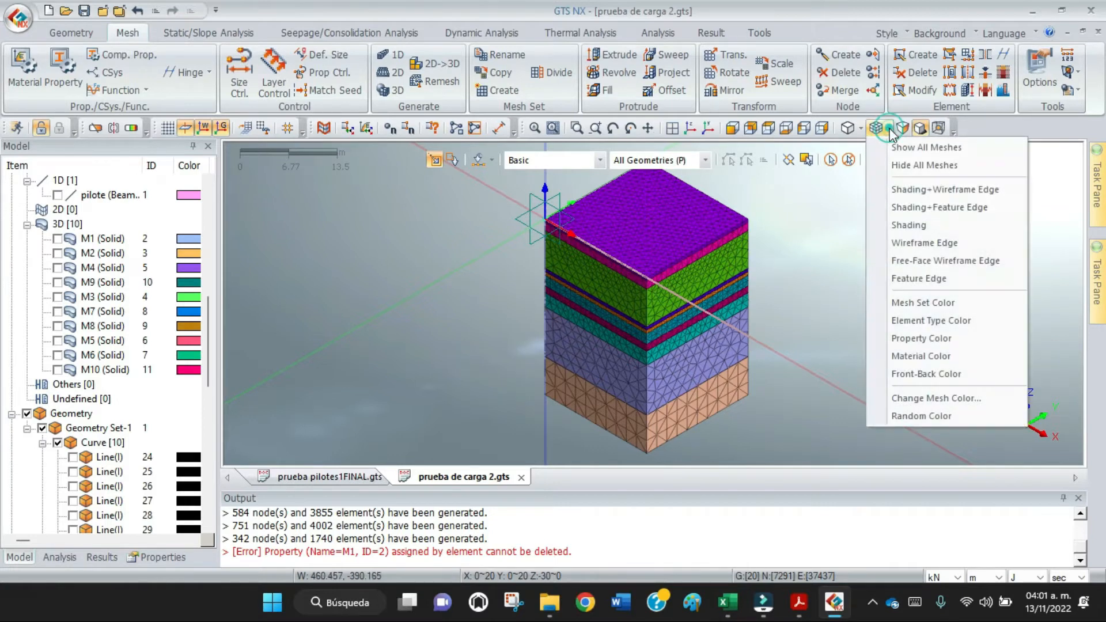
{"action": "left_click", "coordinate": [924, 355]}
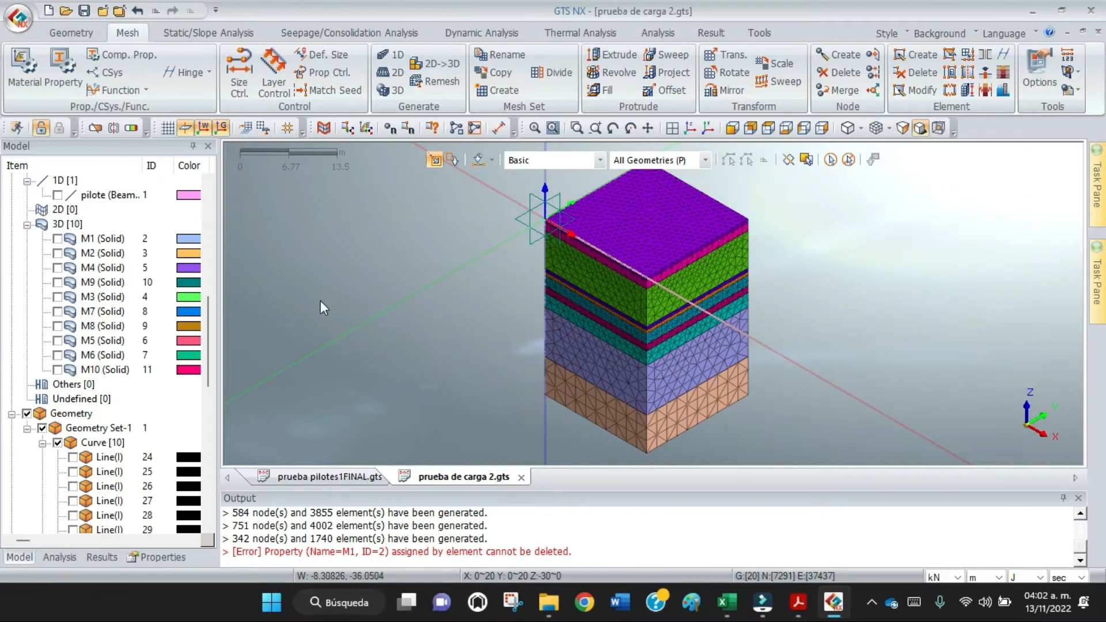
{"action": "left_click", "coordinate": [649, 128]}
{"action": "left_click_drag", "start_coordinate": [512, 265], "coordinate": [383, 272]}
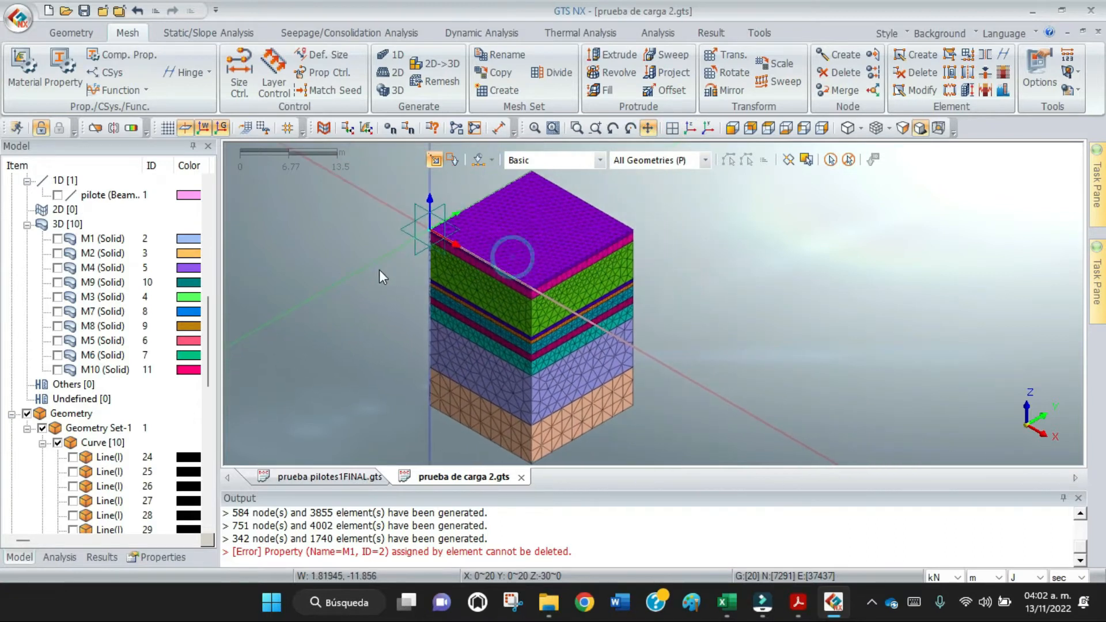
{"action": "scroll", "coordinate": [97, 238], "scroll_direction": "up", "scroll_amount": 1}
{"action": "scroll", "coordinate": [95, 238], "scroll_direction": "up", "scroll_amount": 4}
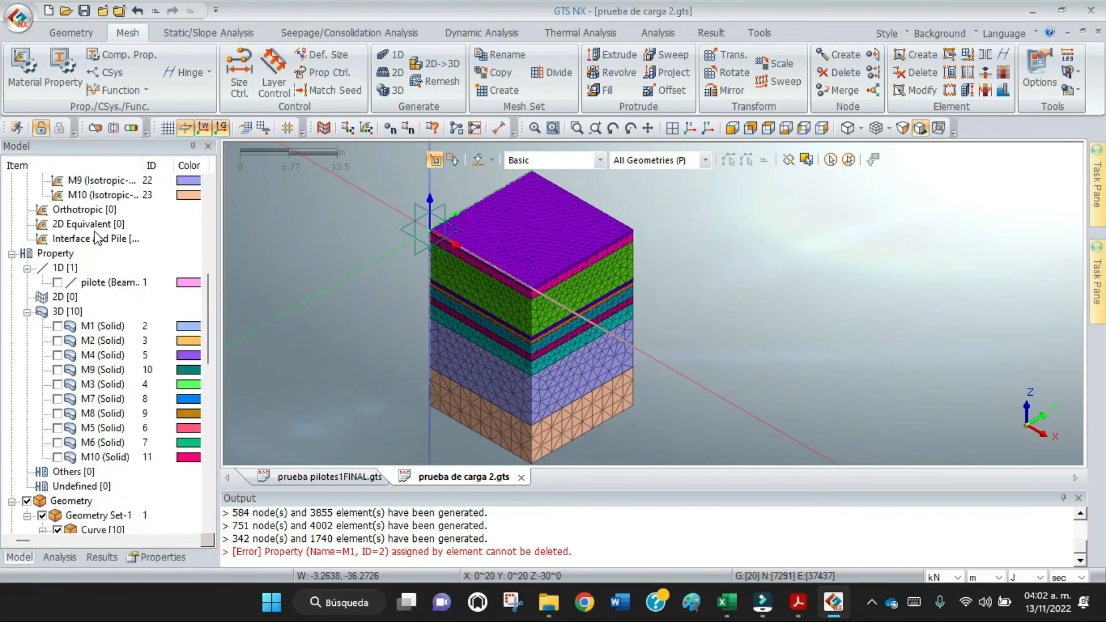
{"action": "scroll", "coordinate": [94, 238], "scroll_direction": "up", "scroll_amount": 1}
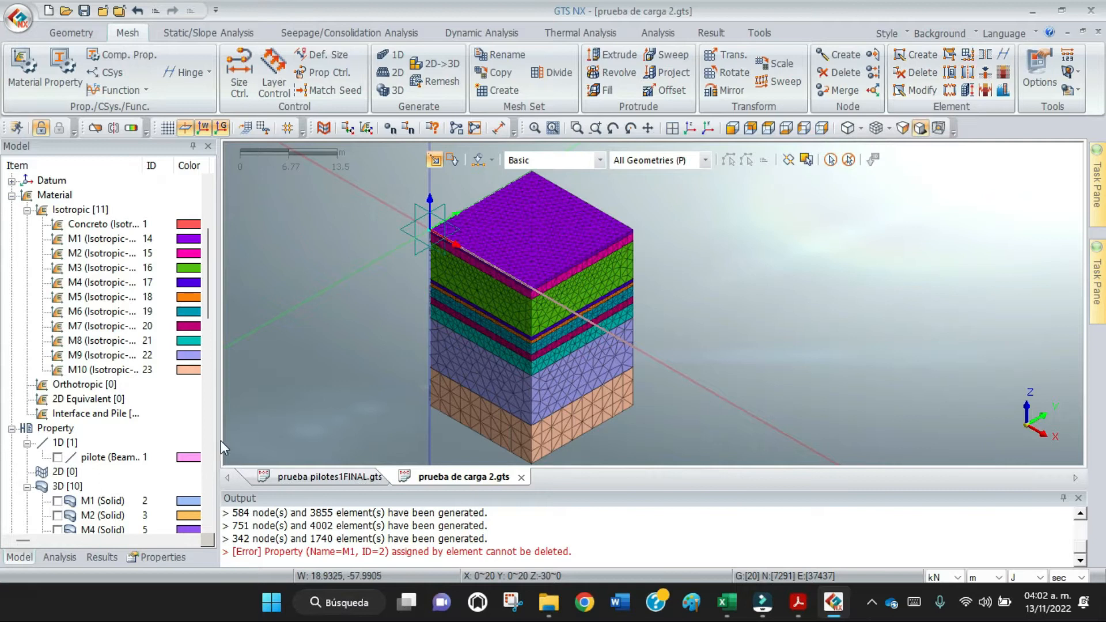
Hide all mesh sets and show only the Pilote mesh set.
{"action": "left_click_drag", "start_coordinate": [213, 327], "coordinate": [213, 520]}
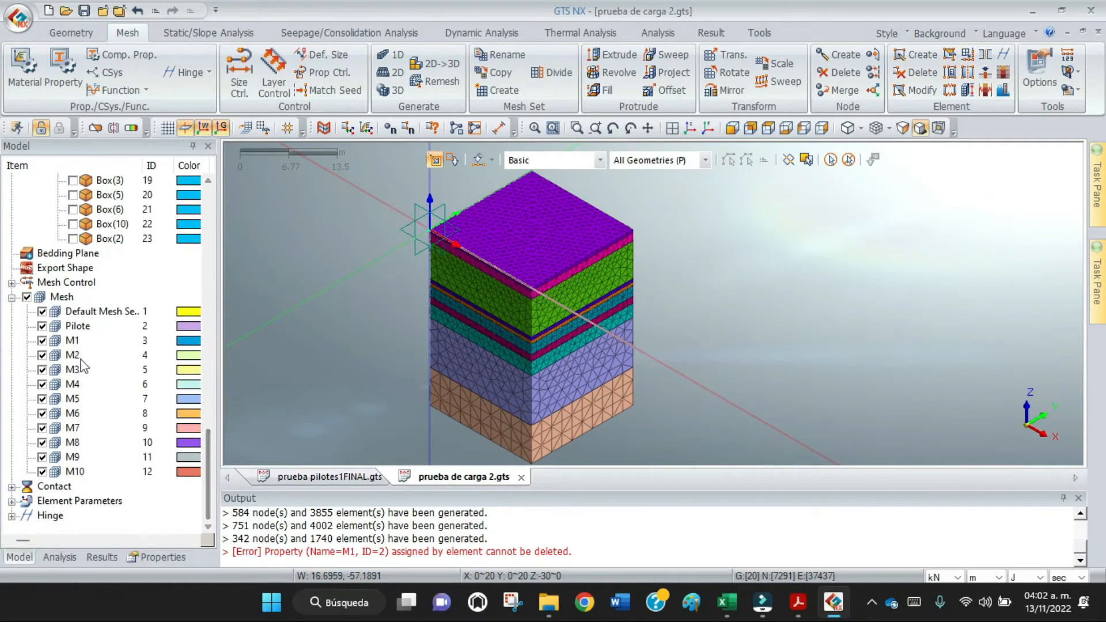
{"action": "left_click", "coordinate": [27, 296]}
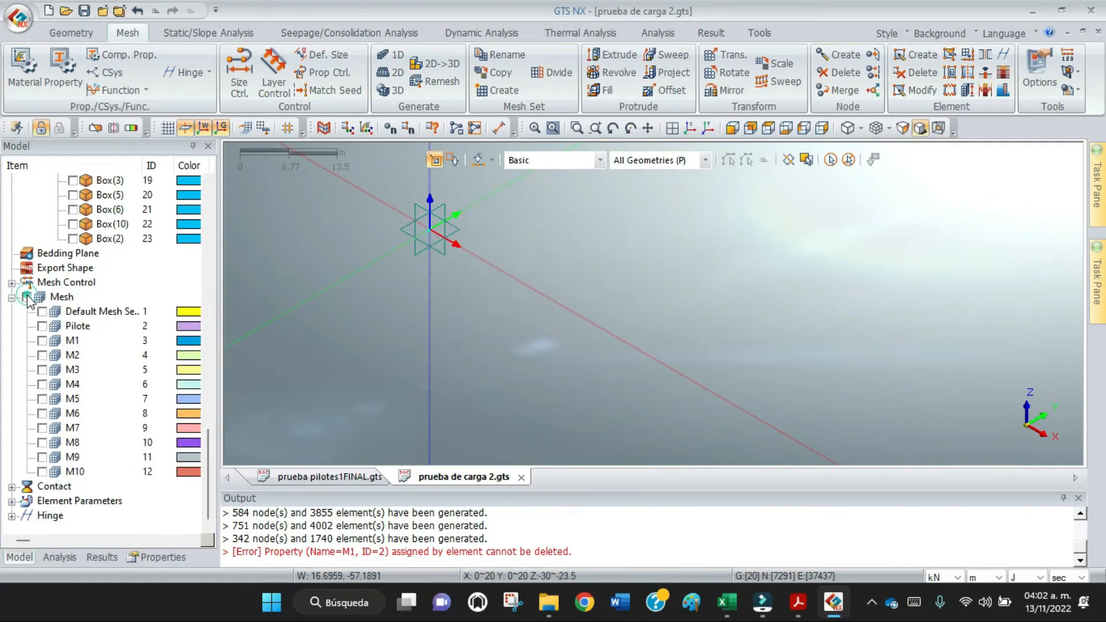
{"action": "left_click", "coordinate": [42, 326]}
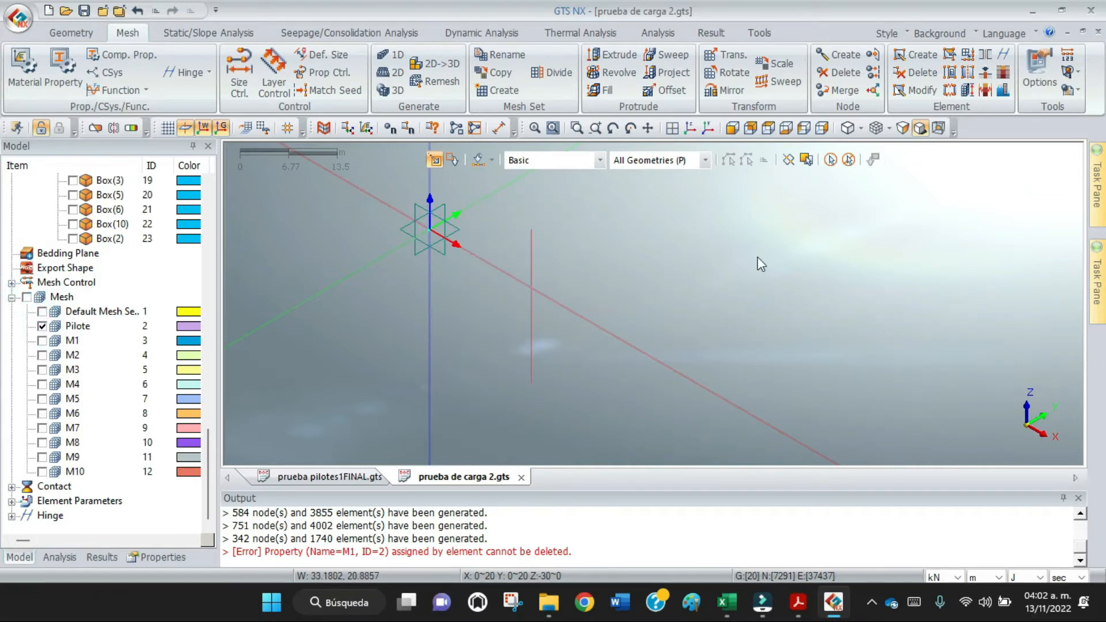
Start a Pile element definition and select all 1D elements of the Pilote mesh along its full height.
{"action": "left_click", "coordinate": [986, 74]}
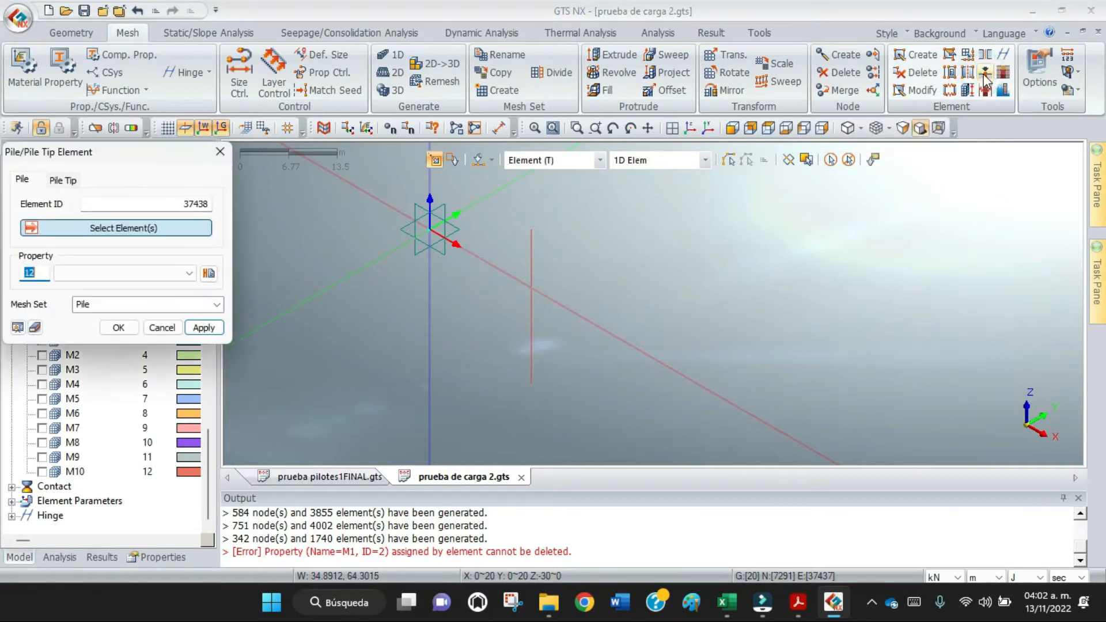
{"action": "left_click_drag", "start_coordinate": [156, 157], "coordinate": [228, 79]}
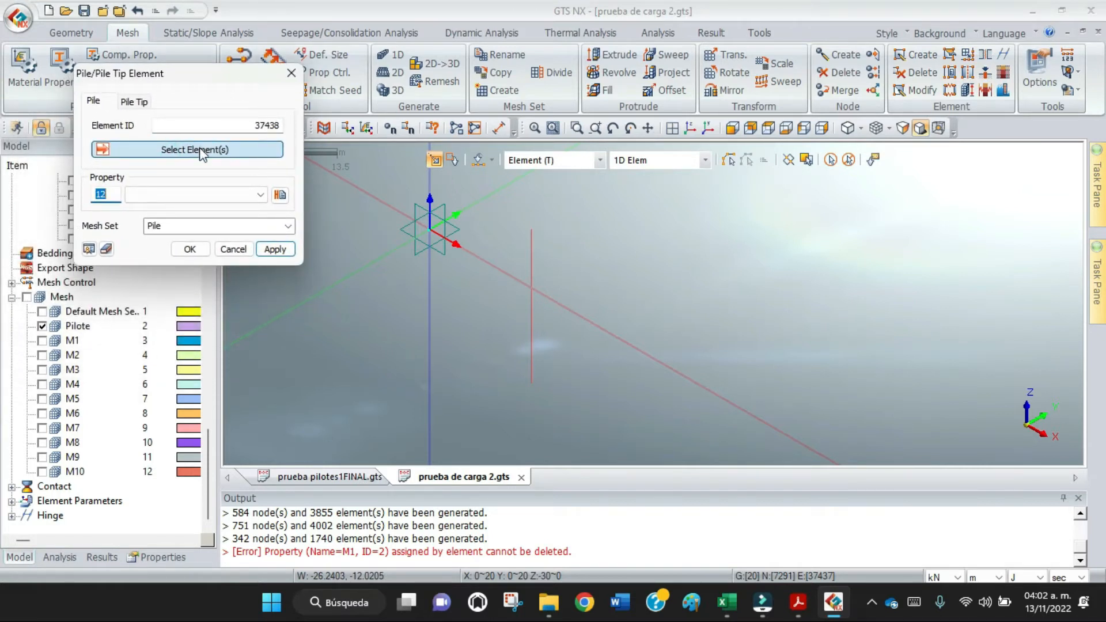
{"action": "left_click_drag", "start_coordinate": [562, 207], "coordinate": [515, 424]}
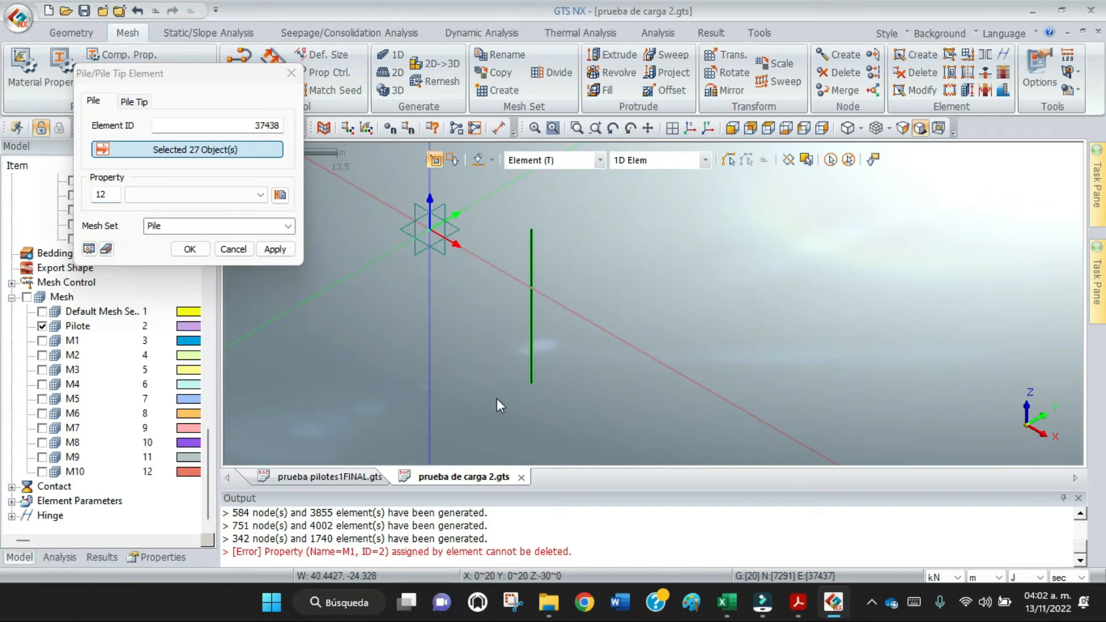
Hide the global and work coordinate systems and the reference axes so only the pile is displayed.
{"action": "left_click_drag", "start_coordinate": [226, 81], "coordinate": [680, 88]}
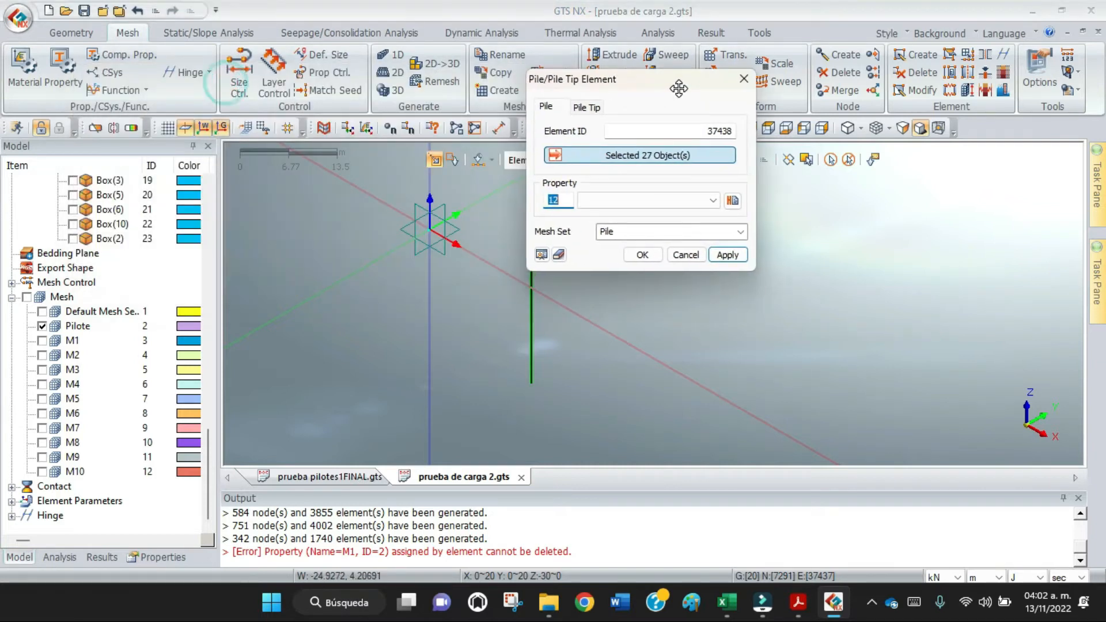
{"action": "left_click", "coordinate": [215, 130]}
{"action": "left_click", "coordinate": [203, 133]}
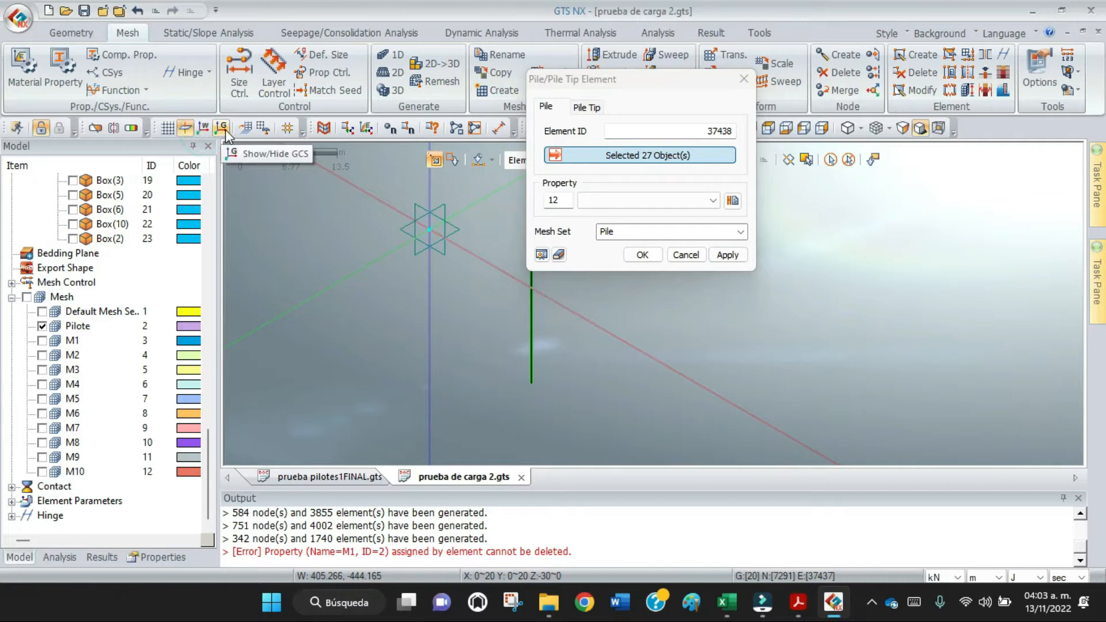
{"action": "left_click", "coordinate": [186, 131]}
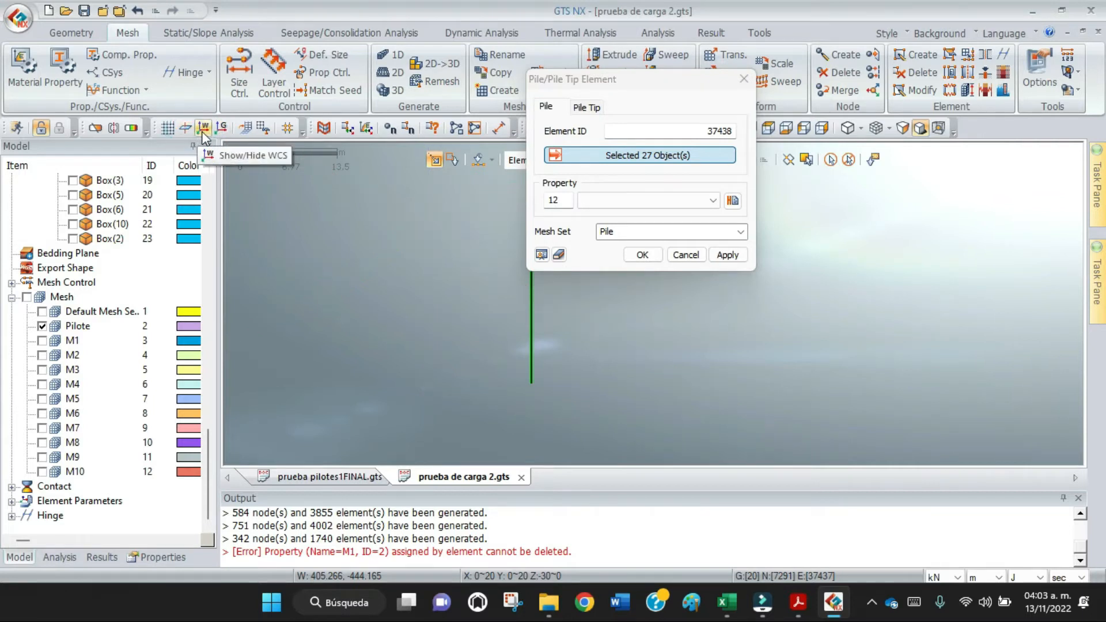
{"action": "left_click_drag", "start_coordinate": [637, 82], "coordinate": [329, 93]}
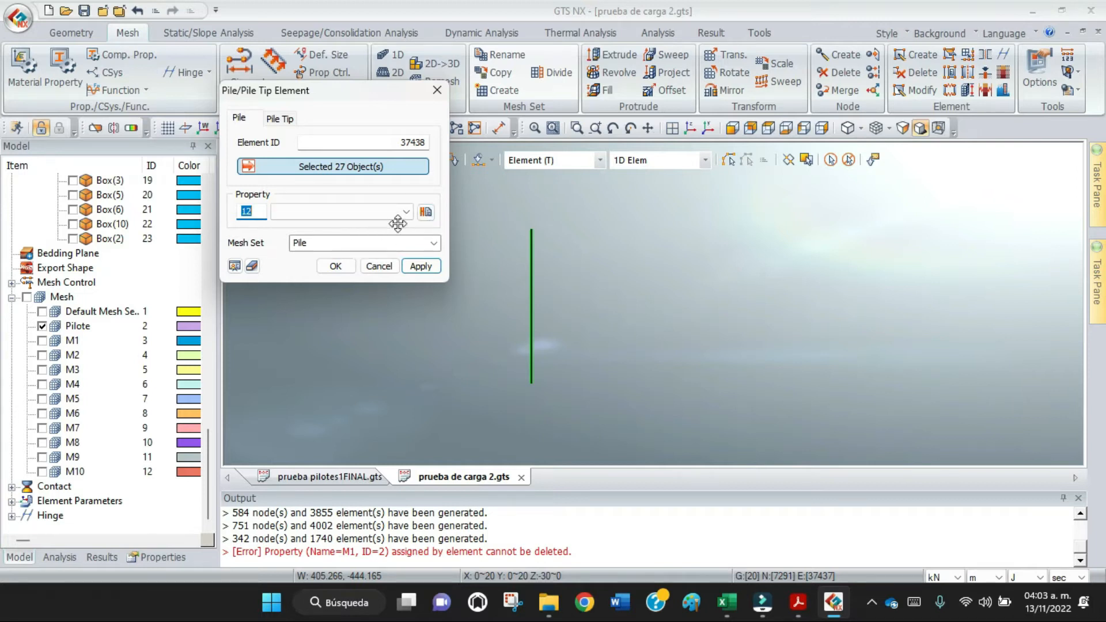
Create a new 1D pile property for the selected elements and name it Interface-Pile.
{"action": "left_click", "coordinate": [426, 212]}
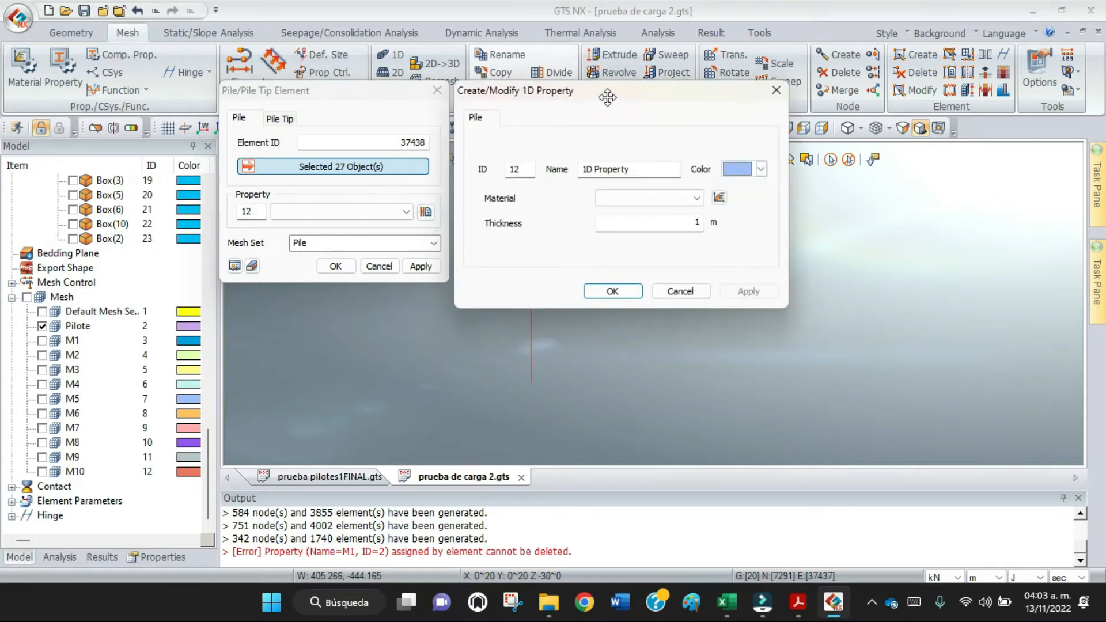
{"action": "left_click_drag", "start_coordinate": [607, 97], "coordinate": [471, 79]}
{"action": "left_click_drag", "start_coordinate": [509, 152], "coordinate": [414, 156]}
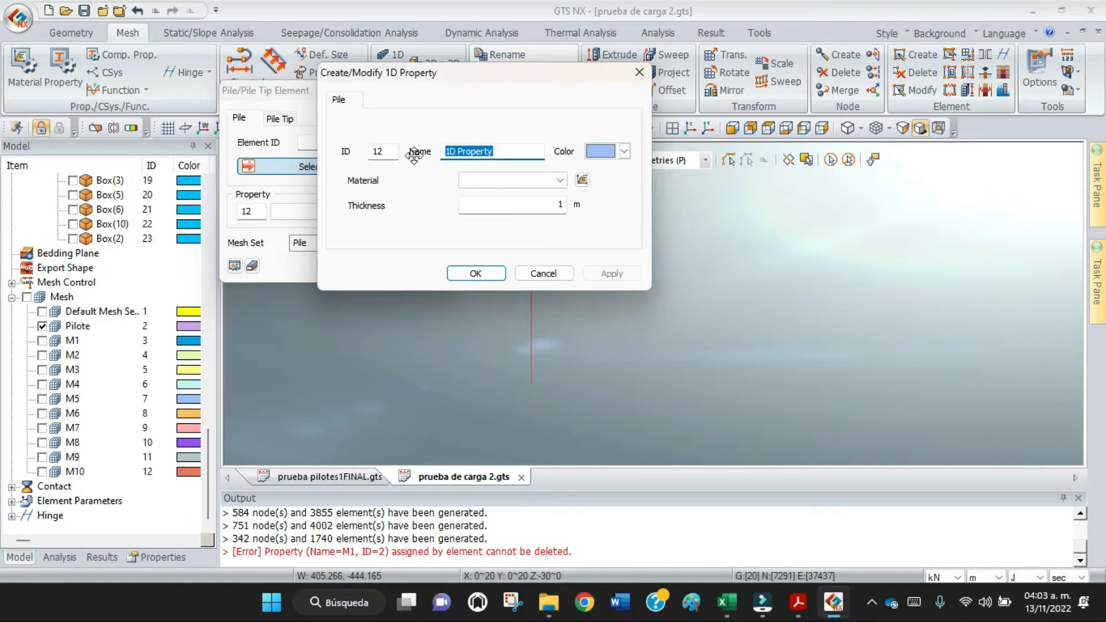
{"action": "type", "text": "Interface-Pile"}
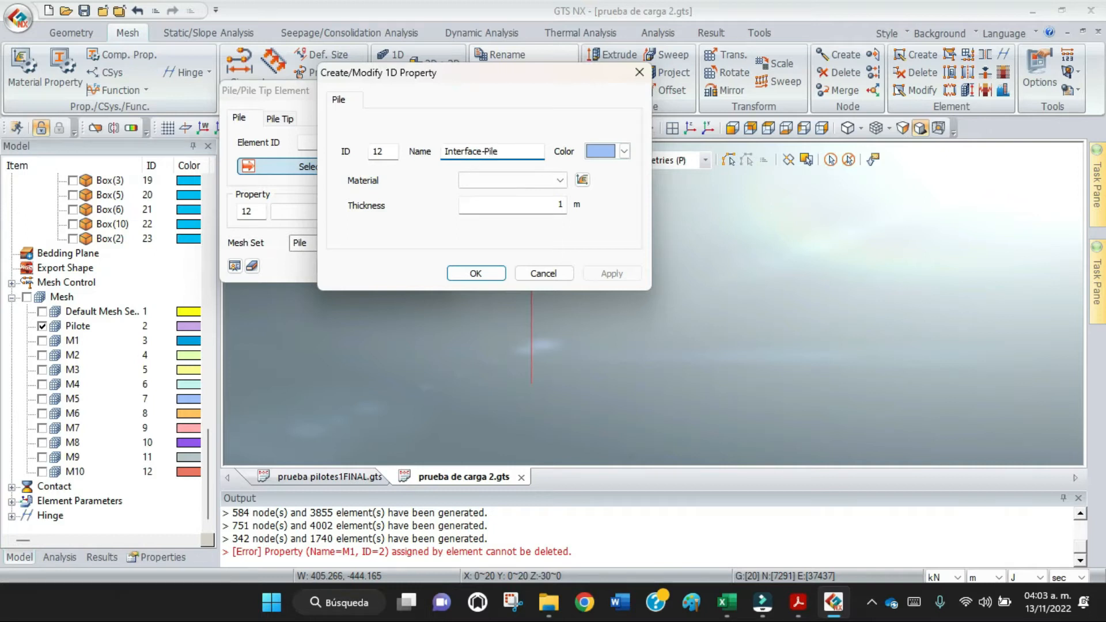
Create a new Interface and Pile material for the property and set its model type to Pile.
{"action": "left_click", "coordinate": [582, 180]}
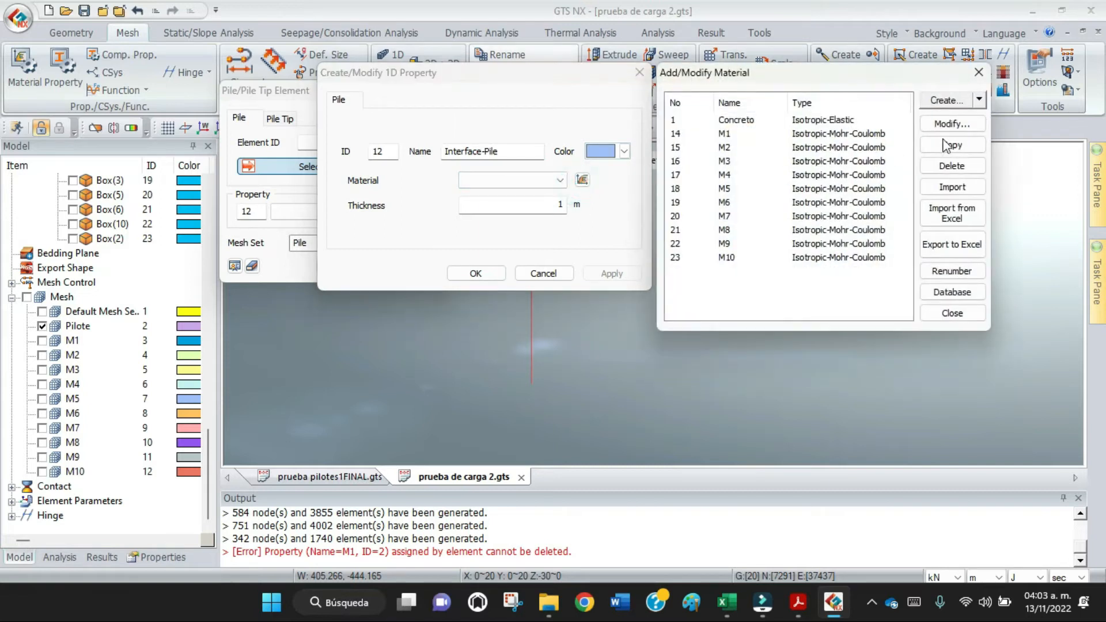
{"action": "left_click", "coordinate": [979, 100]}
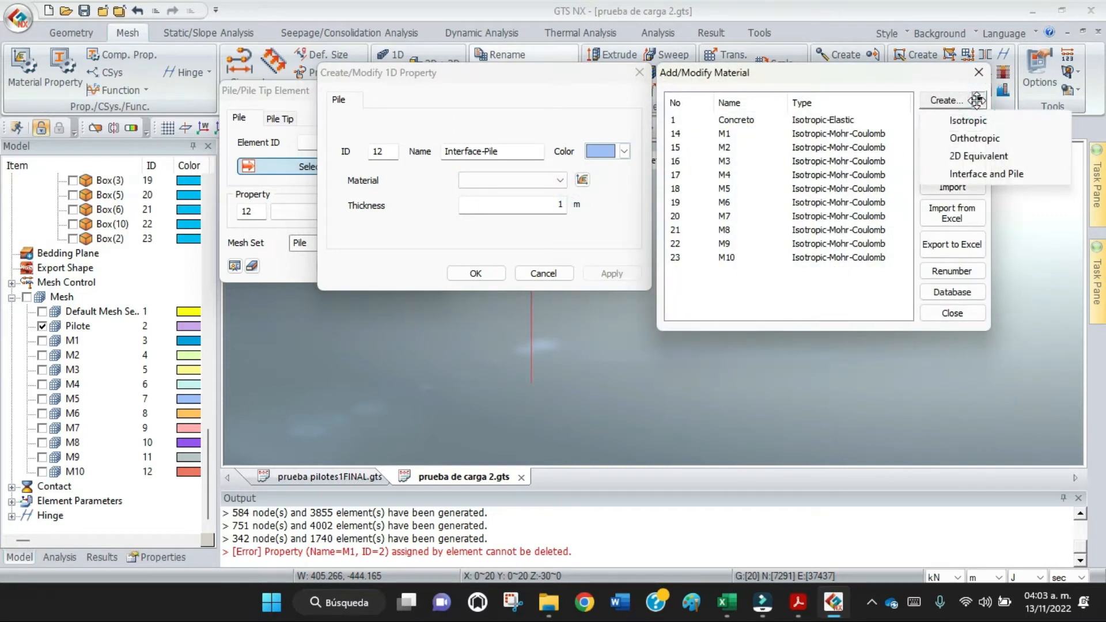
{"action": "left_click", "coordinate": [977, 173]}
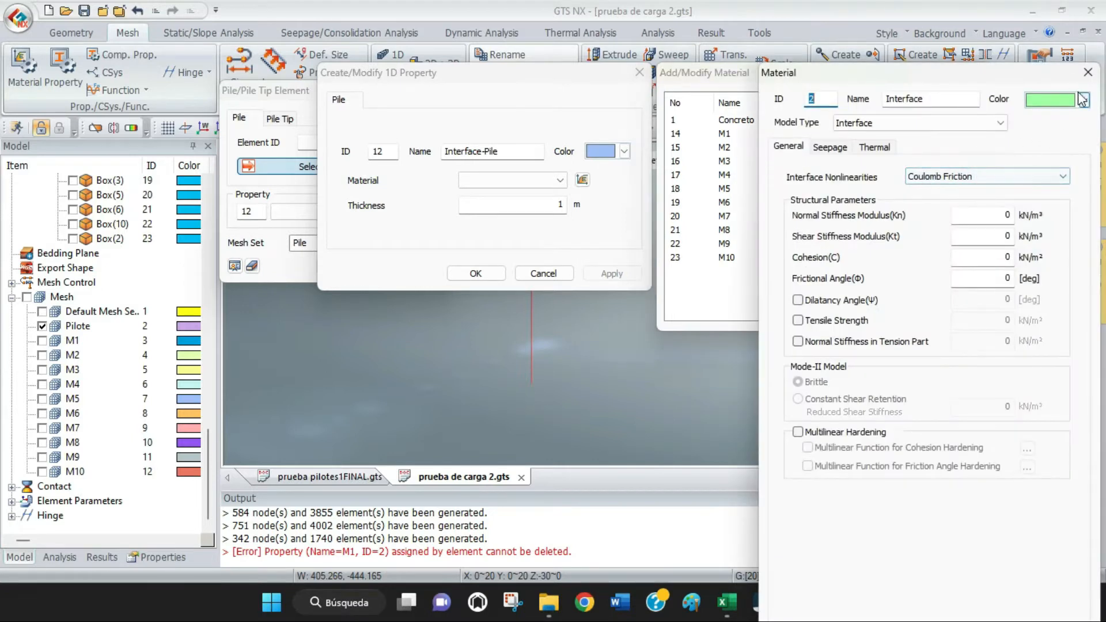
{"action": "left_click", "coordinate": [1003, 122]}
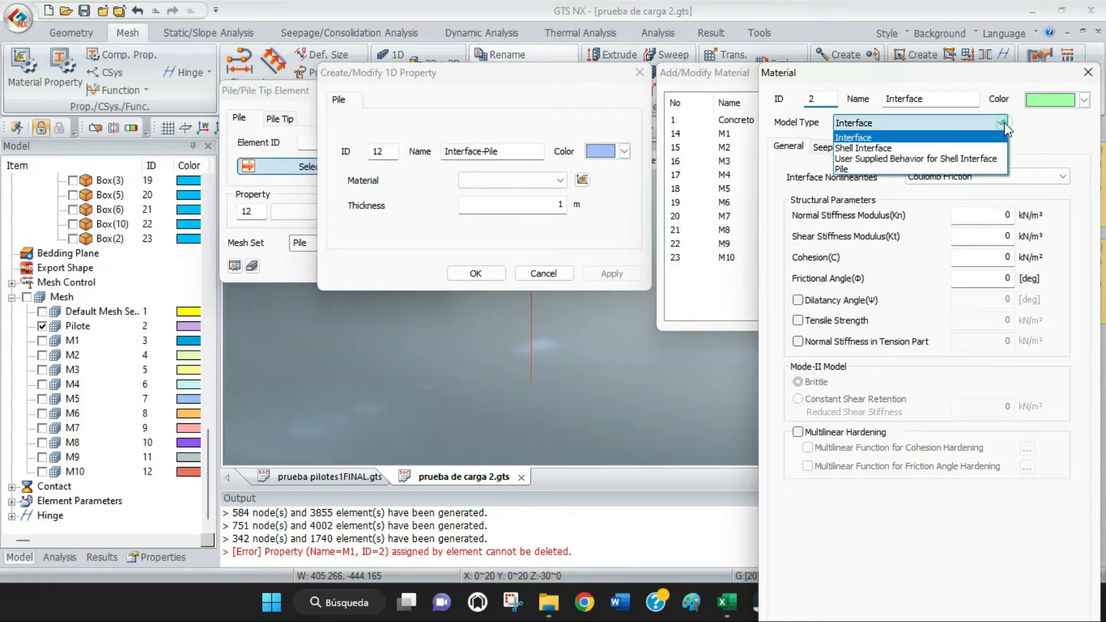
{"action": "left_click", "coordinate": [896, 169]}
{"action": "left_click_drag", "start_coordinate": [948, 78], "coordinate": [510, 51]}
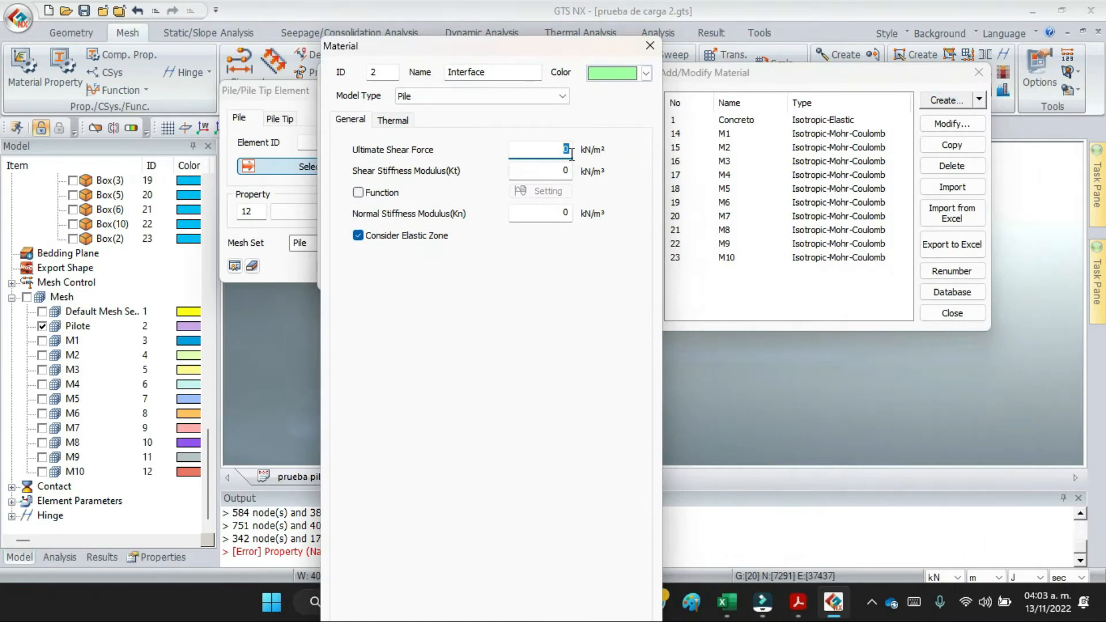
Look up the ultimate shear force in the Excel interface sheet and set it to 523 kN/m² in the Interface material.
{"action": "left_click", "coordinate": [724, 608]}
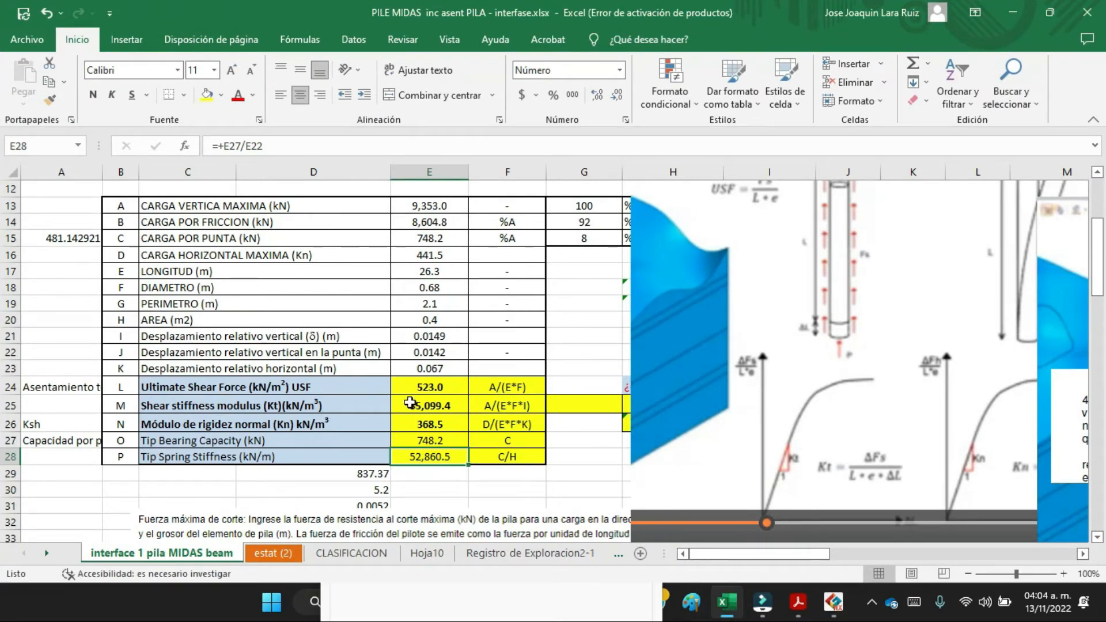
{"action": "left_click", "coordinate": [440, 388]}
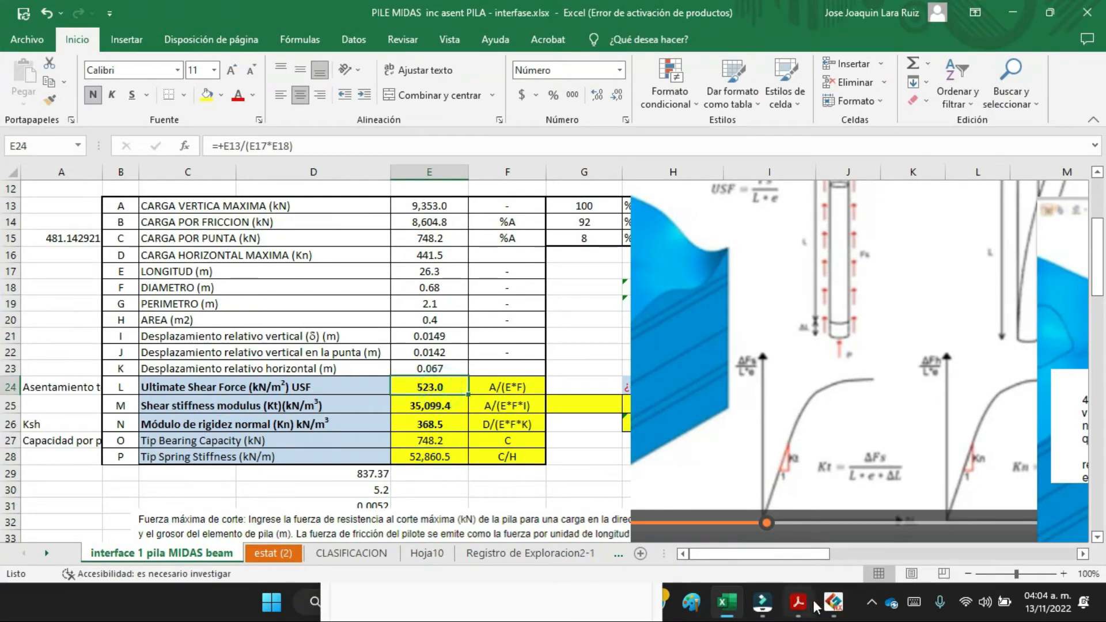
{"action": "left_click", "coordinate": [834, 605]}
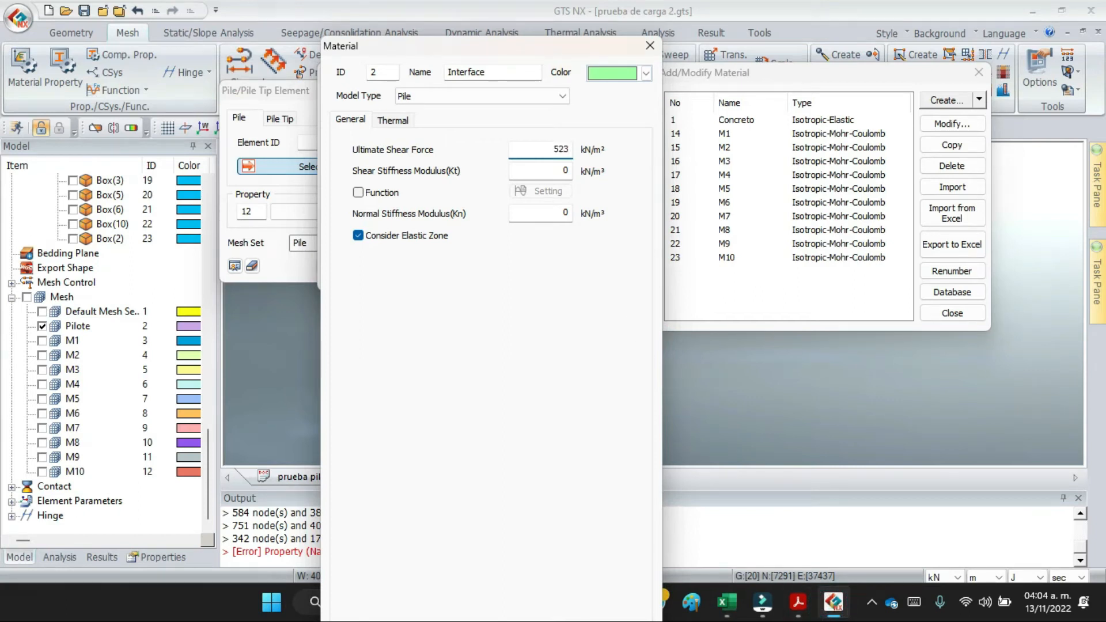
Consult the Excel sheet for the shear stiffness modulus (Kt) and enter 35009.4 kN/m³ in the Interface material.
{"action": "left_click", "coordinate": [548, 171]}
{"action": "left_click", "coordinate": [727, 603]}
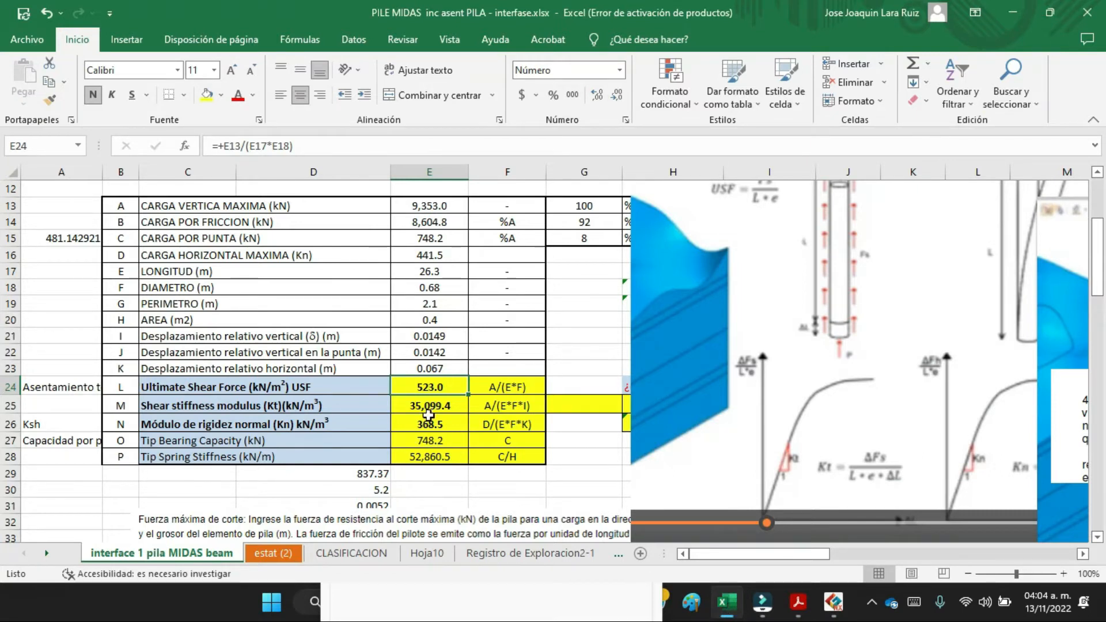
{"action": "left_click", "coordinate": [831, 612]}
{"action": "type", "text": "35009"}
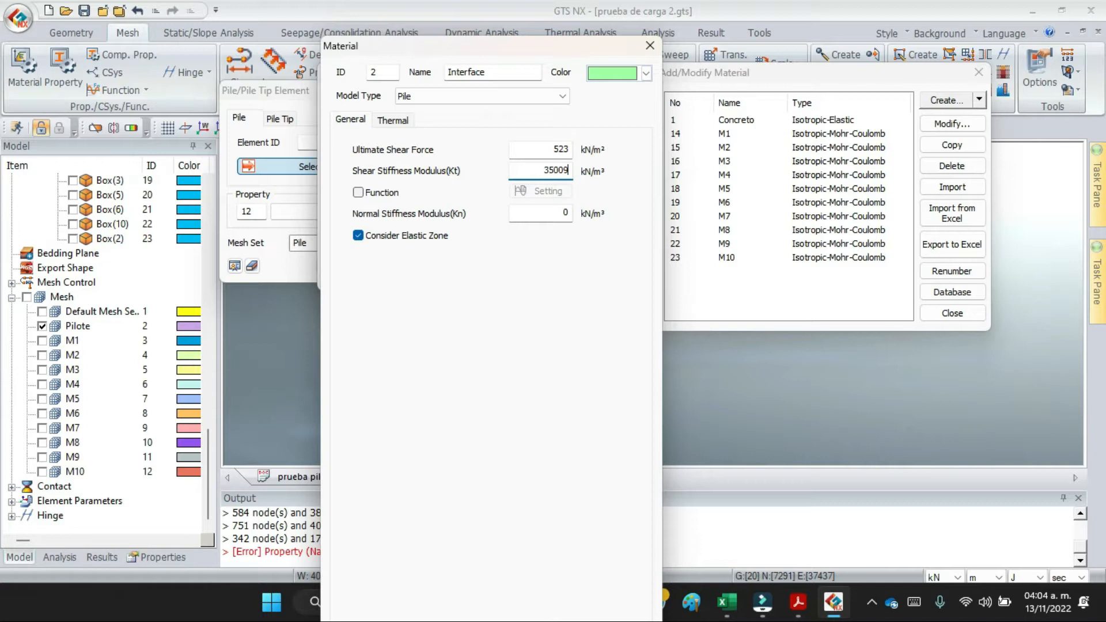
{"action": "type", "text": ".4"}
{"action": "left_click", "coordinate": [728, 605]}
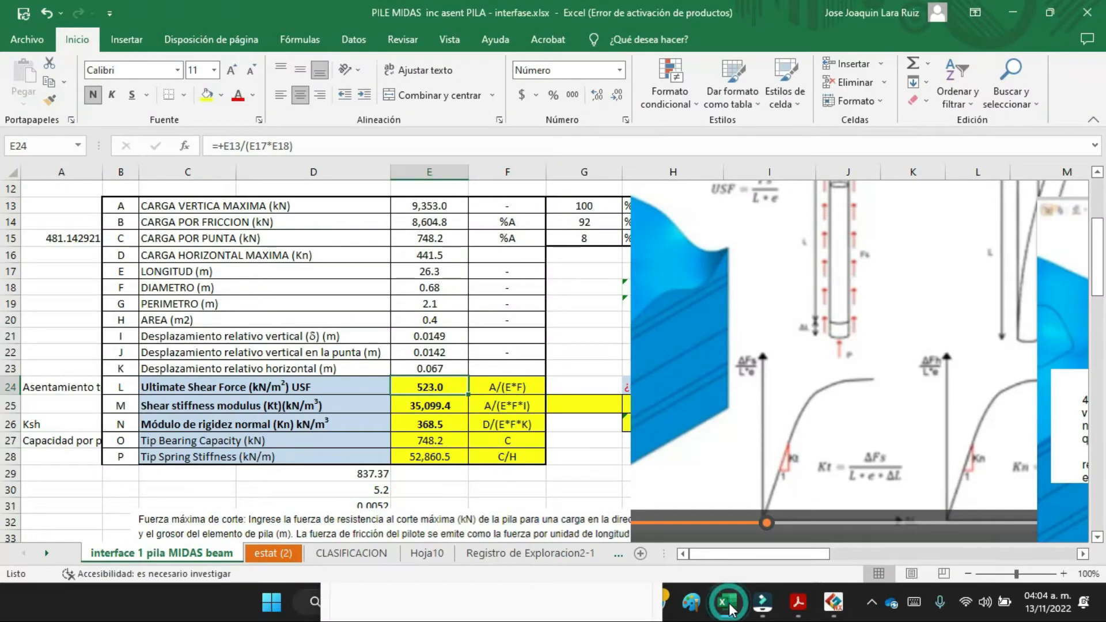
{"action": "left_click", "coordinate": [727, 604]}
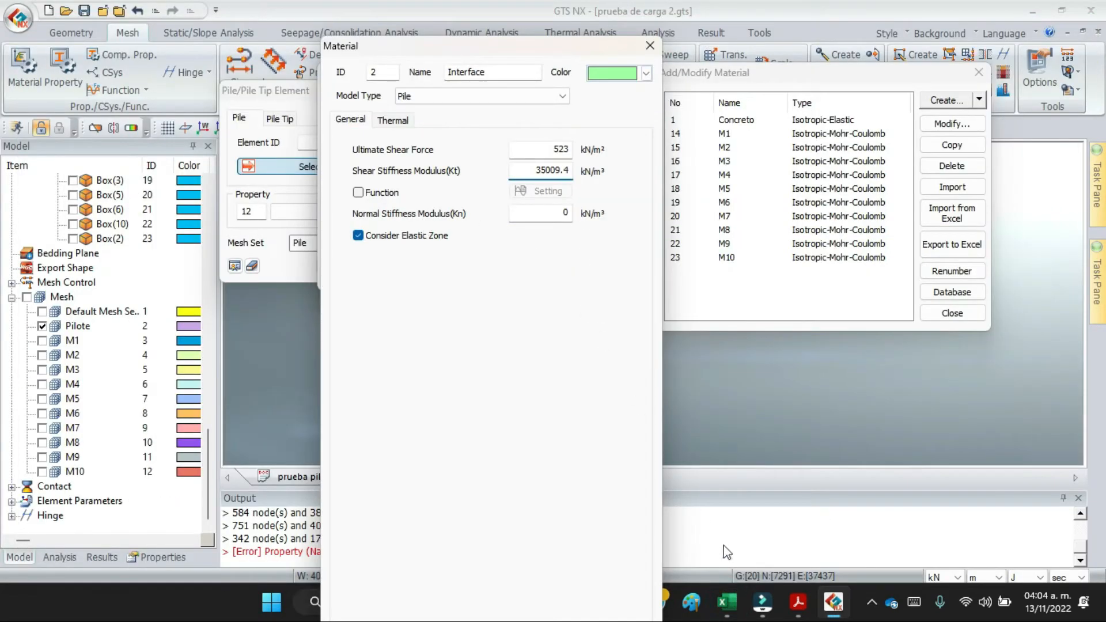
Set the normal stiffness modulus (Kn) to 368.5 kN/m³ using the Excel sheet, save the Interface material and close the material list.
{"action": "left_click", "coordinate": [727, 603]}
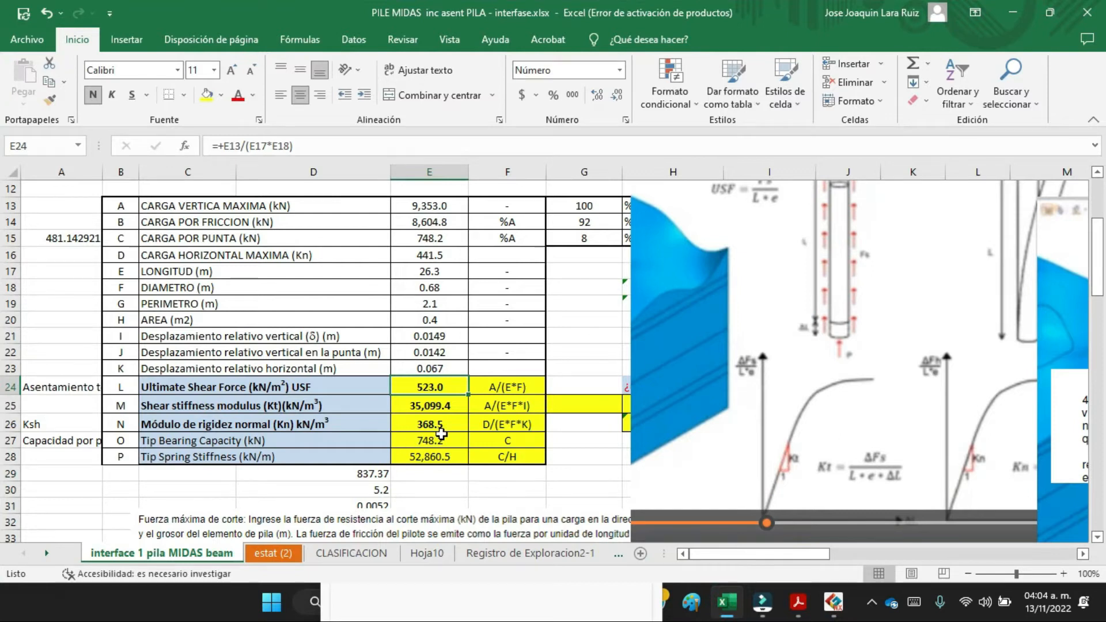
{"action": "left_click", "coordinate": [831, 610]}
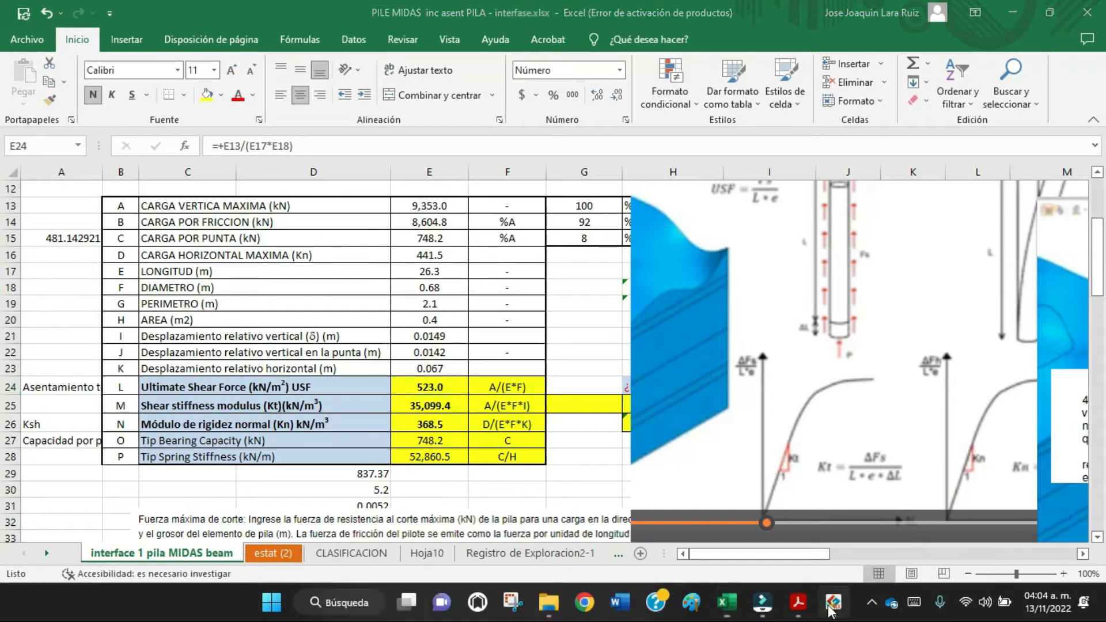
{"action": "left_click", "coordinate": [560, 214]}
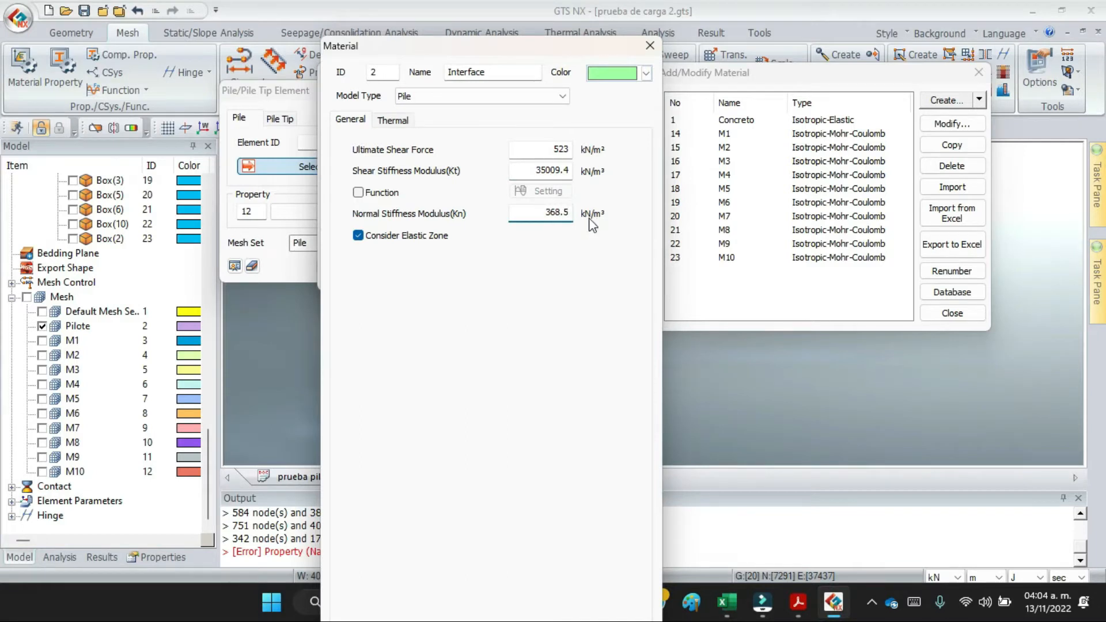
{"action": "key", "text": "Return"}
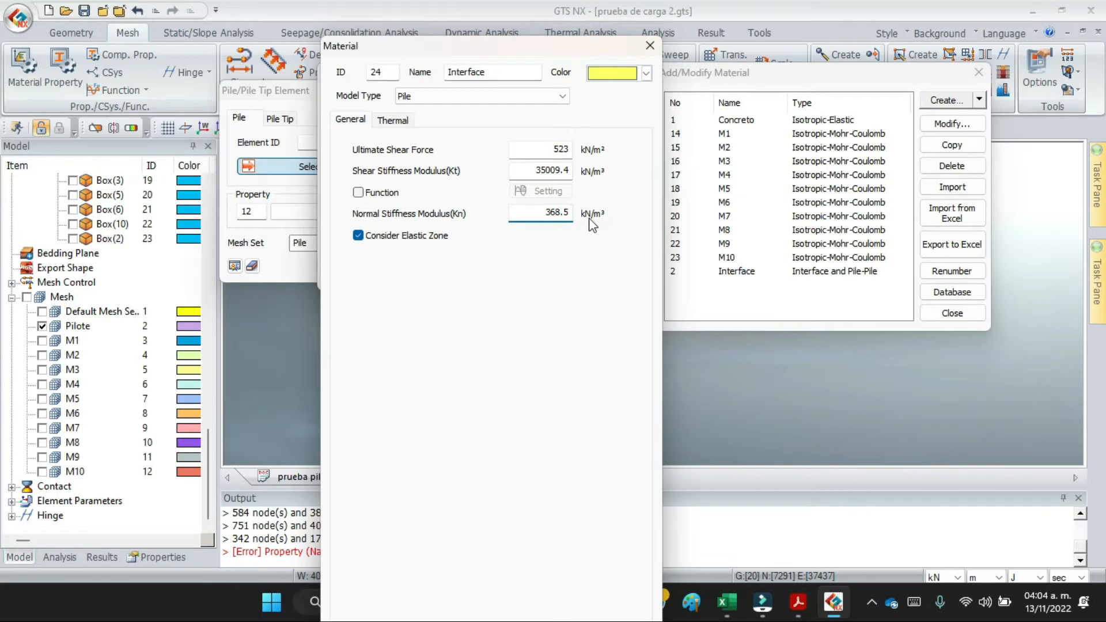
{"action": "left_click", "coordinate": [650, 46]}
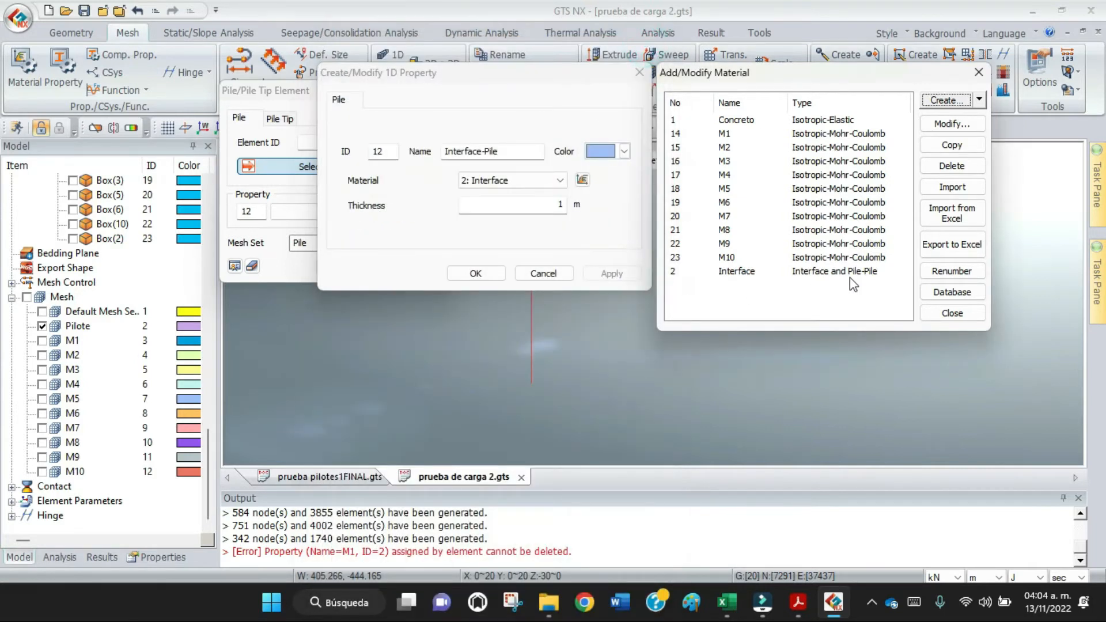
{"action": "left_click", "coordinate": [938, 315]}
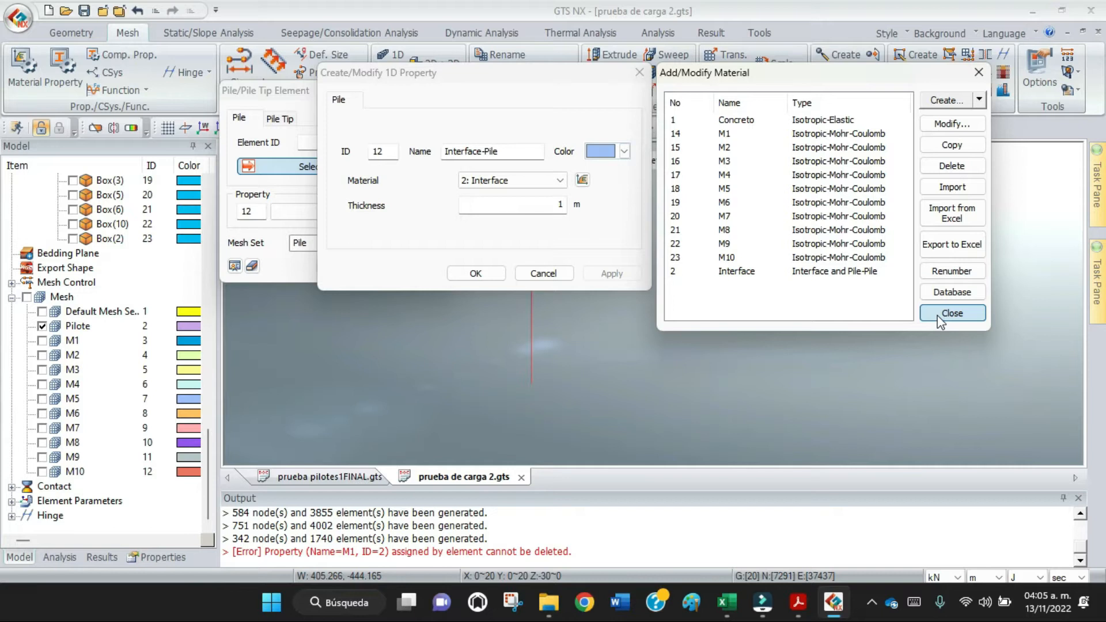
{"action": "left_click", "coordinate": [940, 315]}
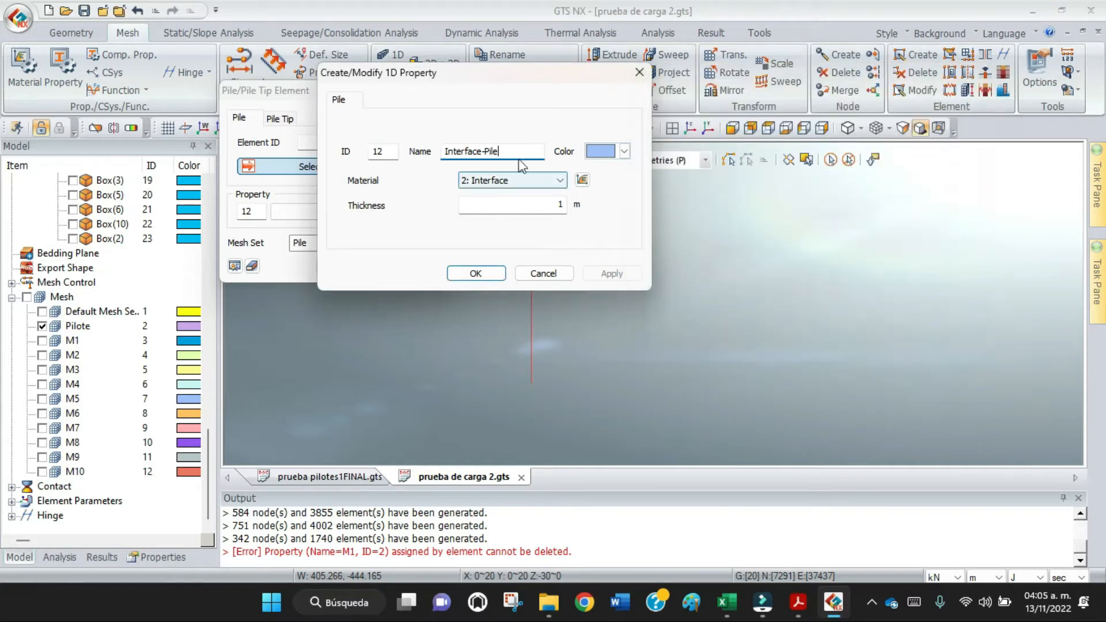
Save the Interface-Pile property with the Interface material and generate the pile elements in the Pile mesh set.
{"action": "left_click_drag", "start_coordinate": [547, 72], "coordinate": [777, 50]}
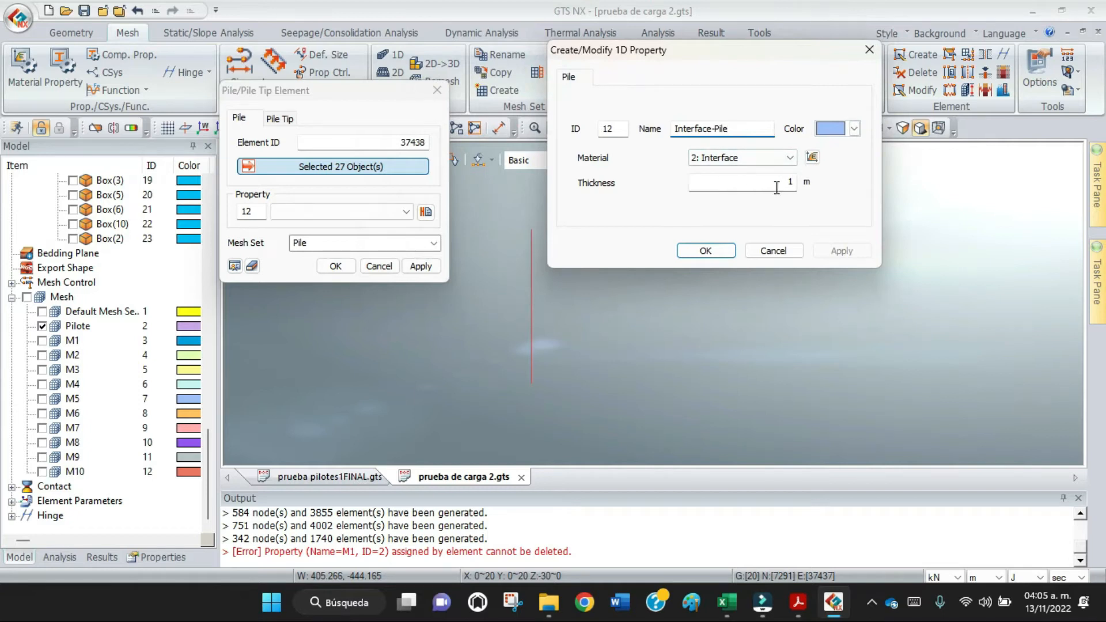
{"action": "left_click", "coordinate": [706, 251]}
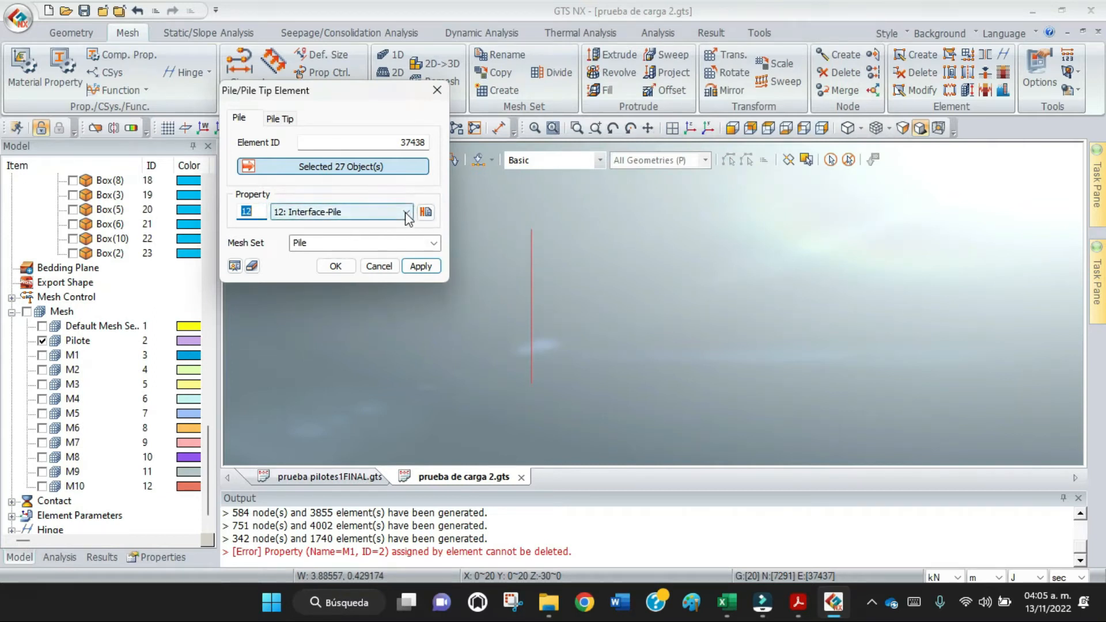
{"action": "left_click", "coordinate": [417, 269]}
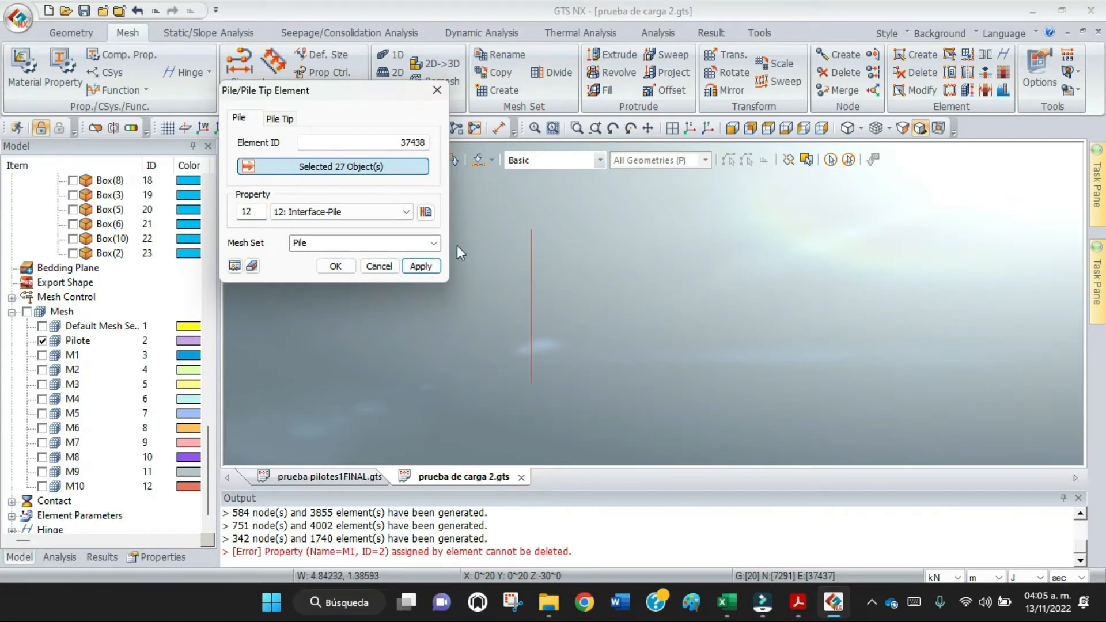
{"action": "left_click", "coordinate": [419, 266]}
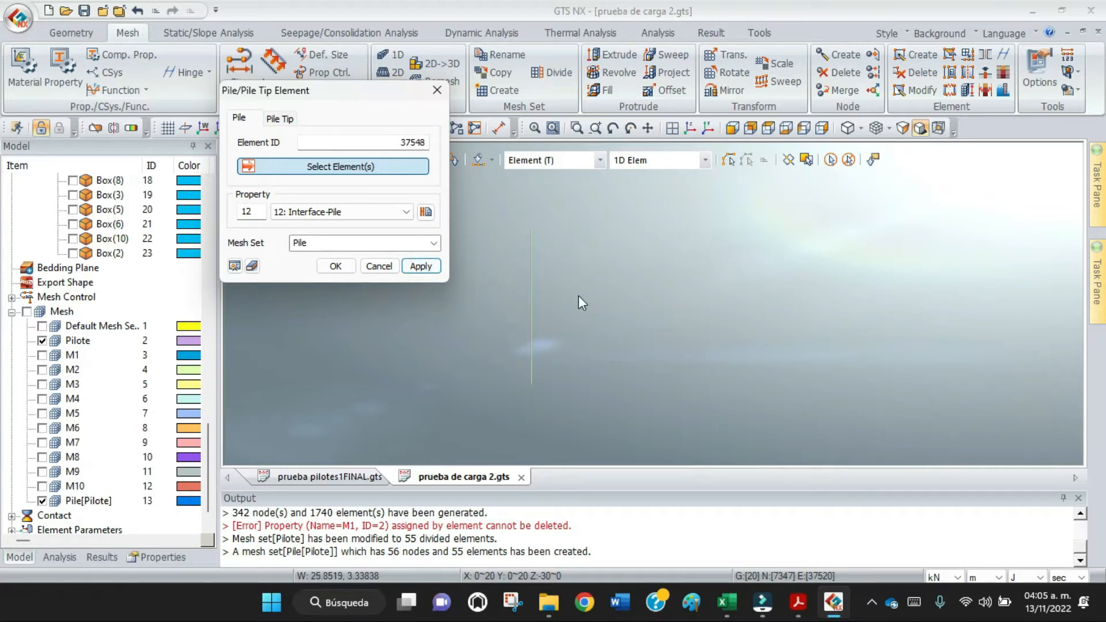
Start a Pile Tip element definition and create a new property for it named Tip Pile.
{"action": "left_click", "coordinate": [281, 119]}
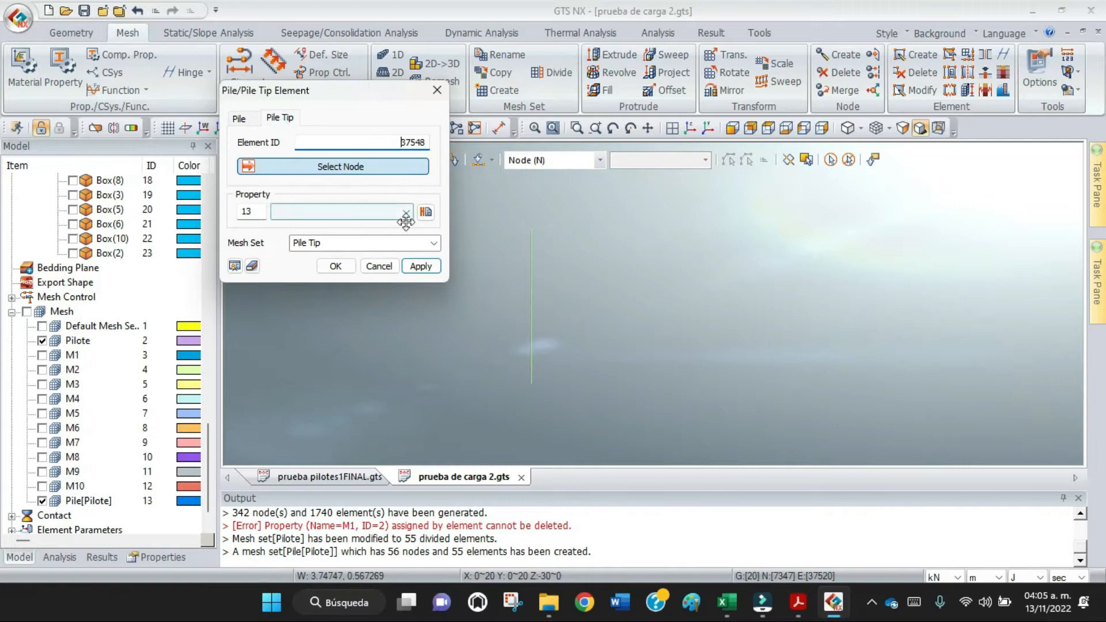
{"action": "left_click", "coordinate": [426, 212]}
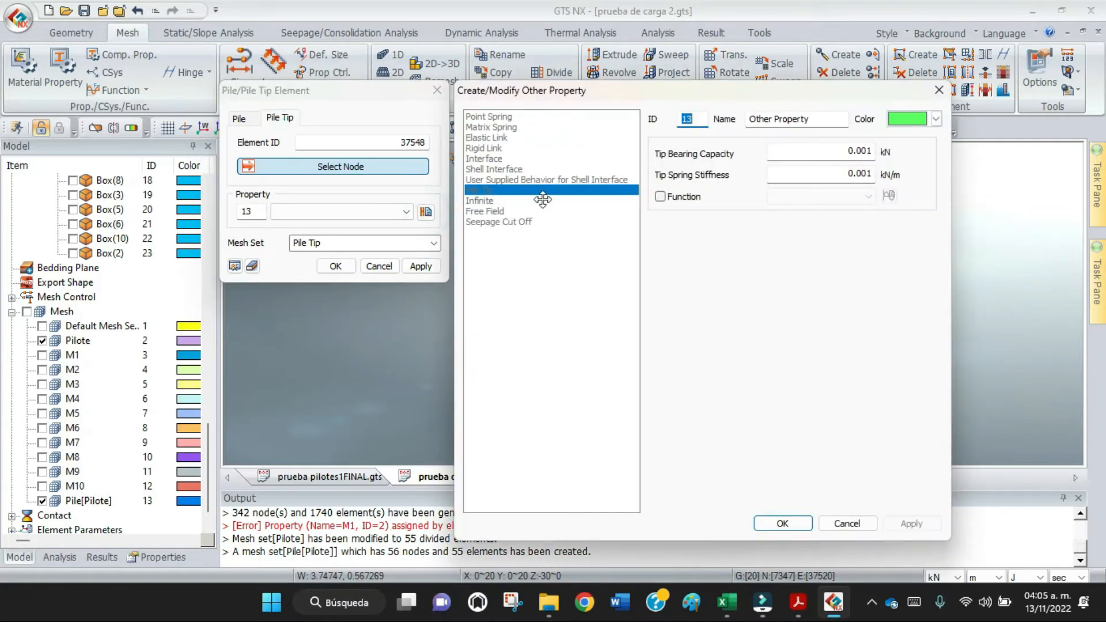
{"action": "double_click", "coordinate": [833, 119]}
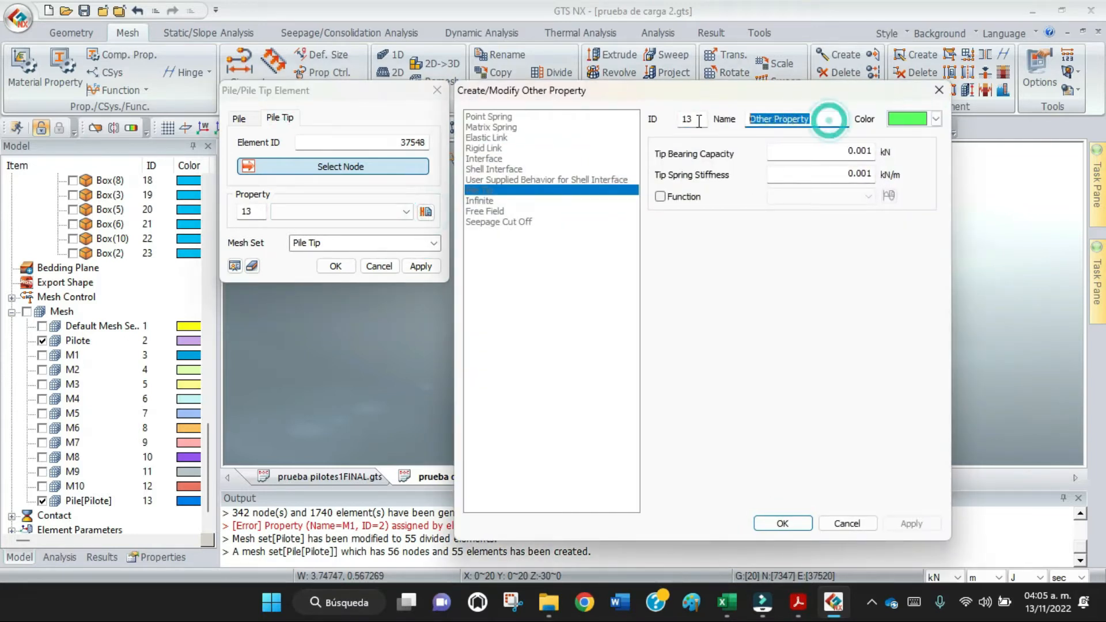
{"action": "type", "text": "Tip Pile"}
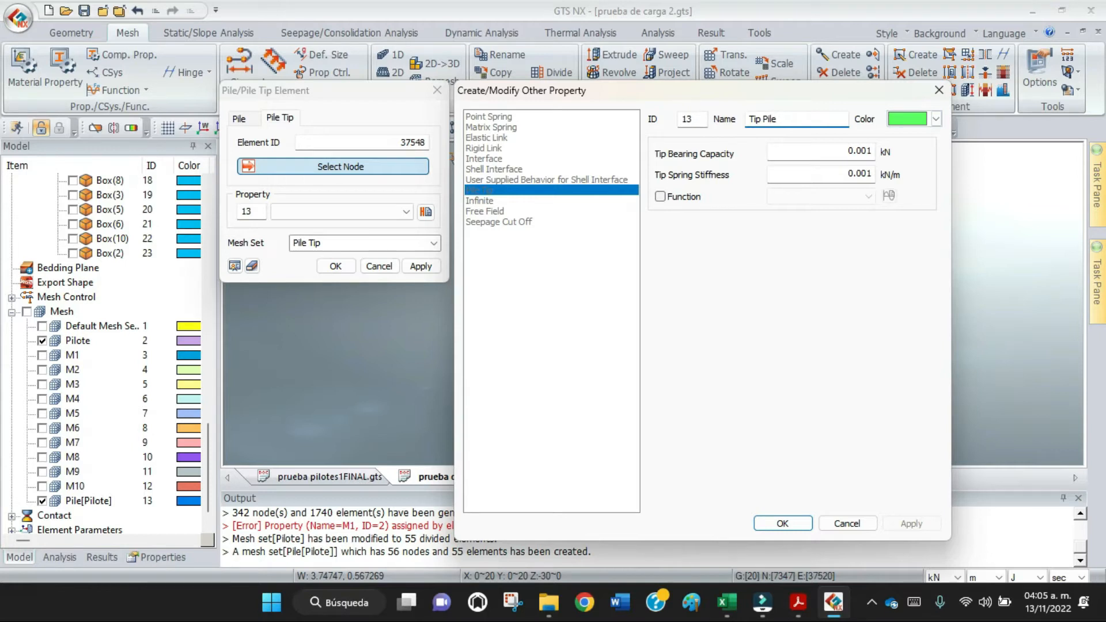
Look up the tip bearing capacity in the Excel sheet and set it to 748.2 kN in the Tip Pile property.
{"action": "double_click", "coordinate": [840, 153]}
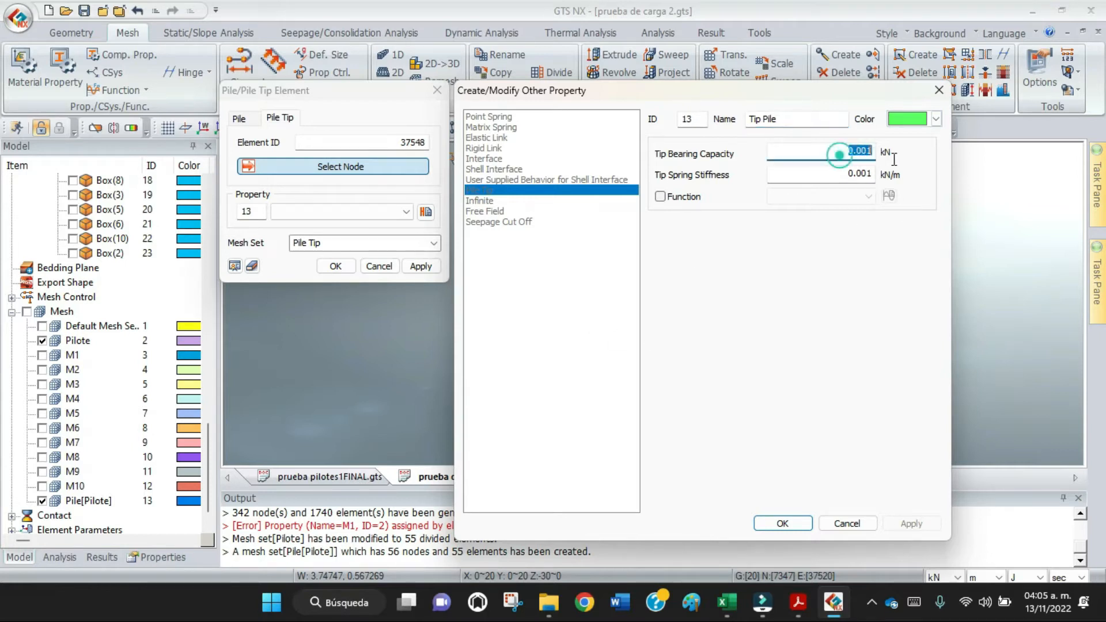
{"action": "left_click", "coordinate": [729, 607]}
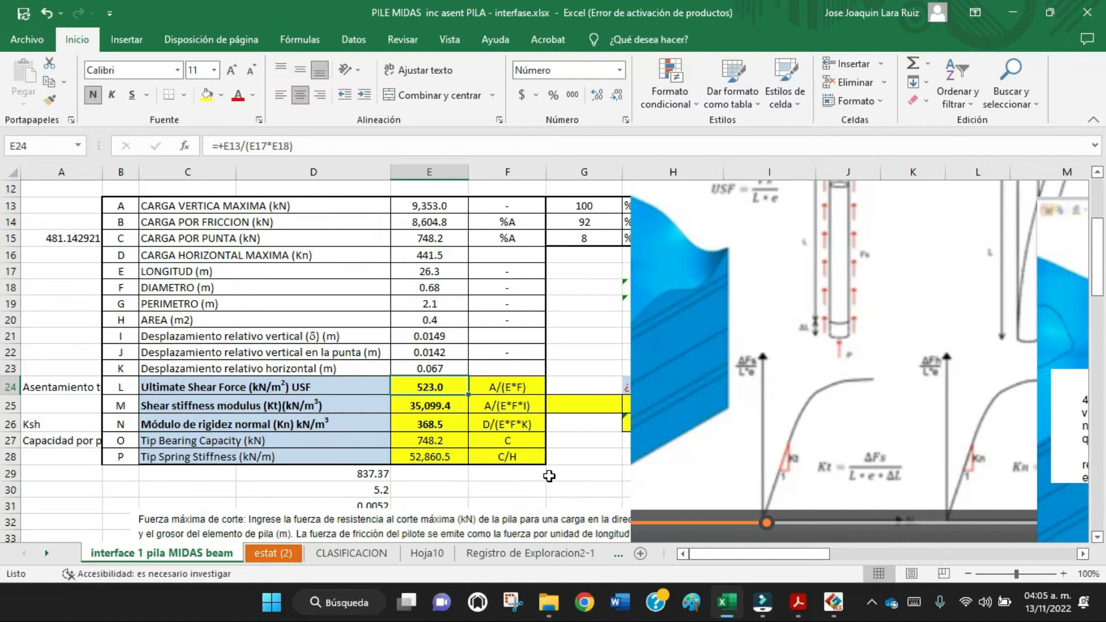
{"action": "left_click", "coordinate": [836, 608]}
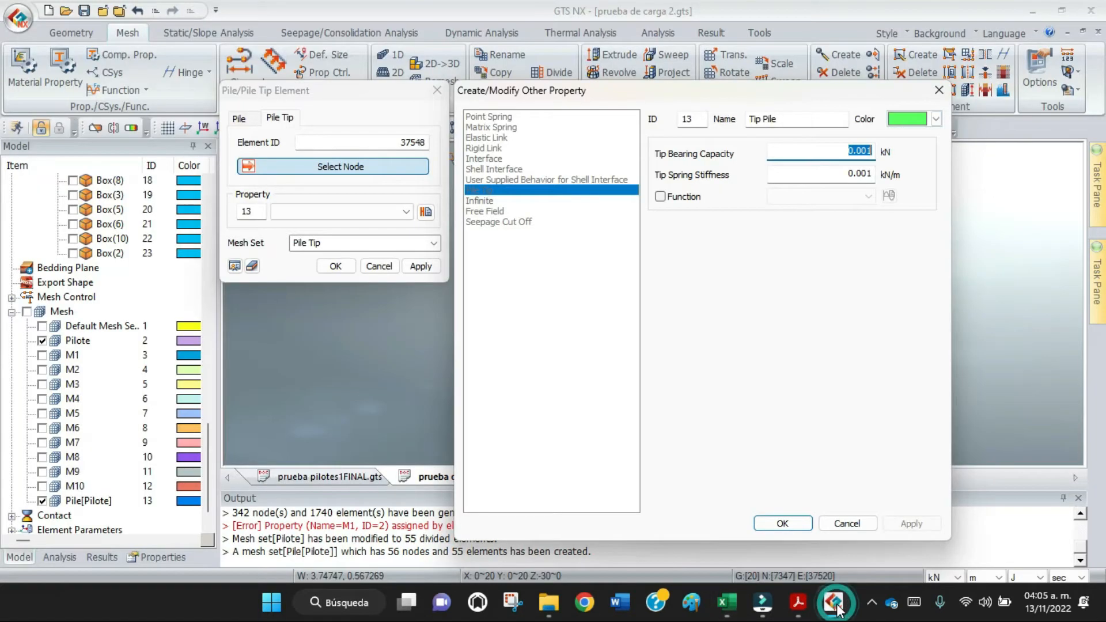
{"action": "type", "text": "748.2"}
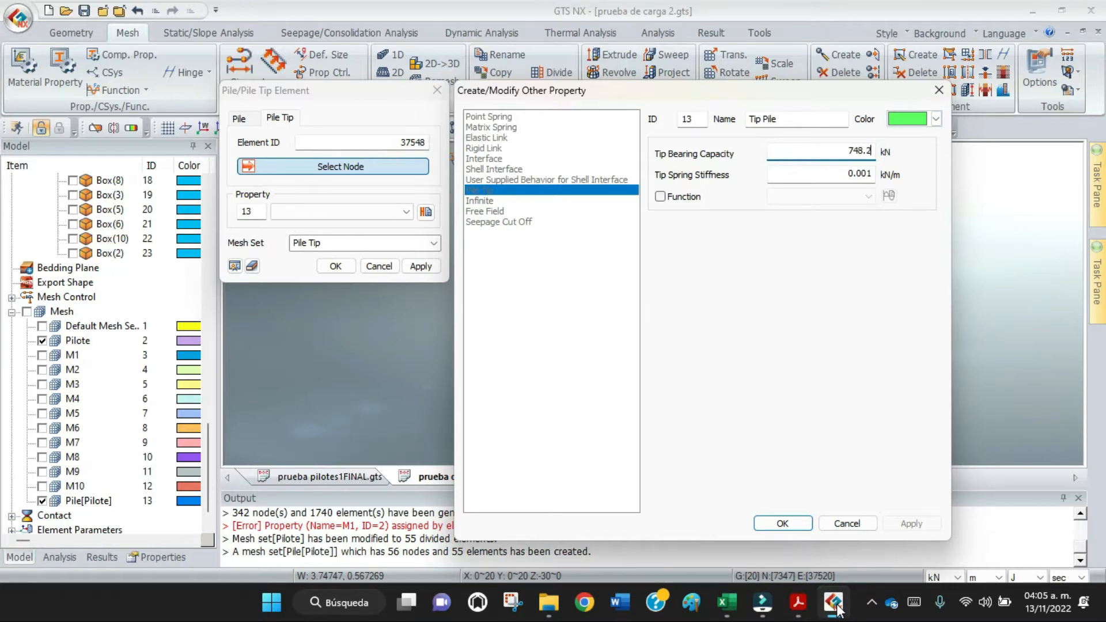
Look up the tip spring stiffness in the Excel sheet, set it to 52860.5 kN/m and save the Tip Pile property.
{"action": "left_click", "coordinate": [832, 172]}
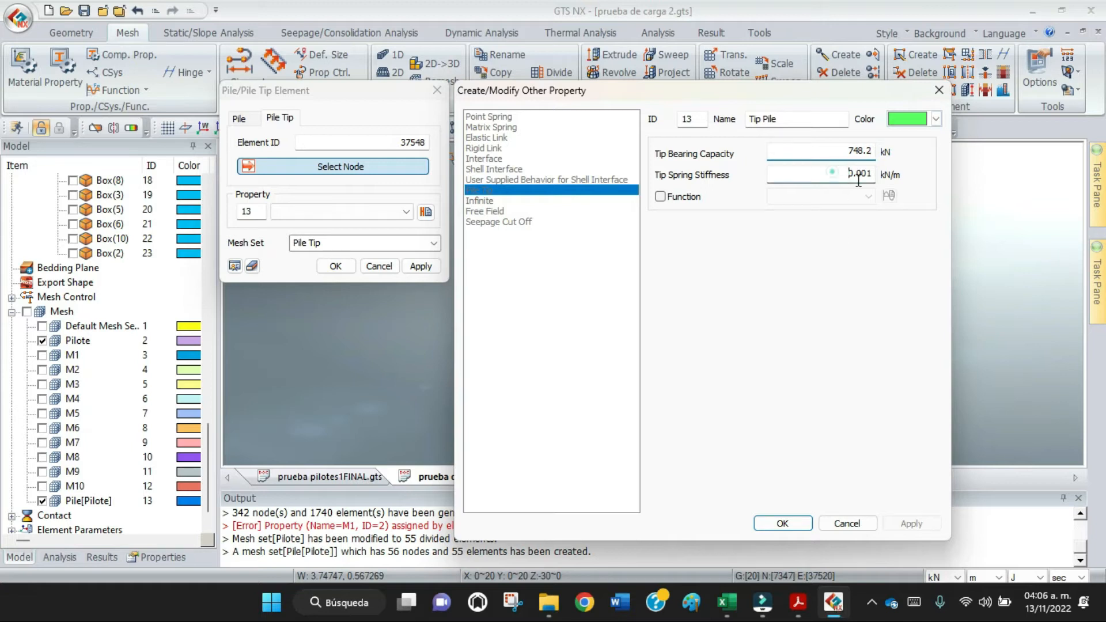
{"action": "left_click", "coordinate": [729, 605]}
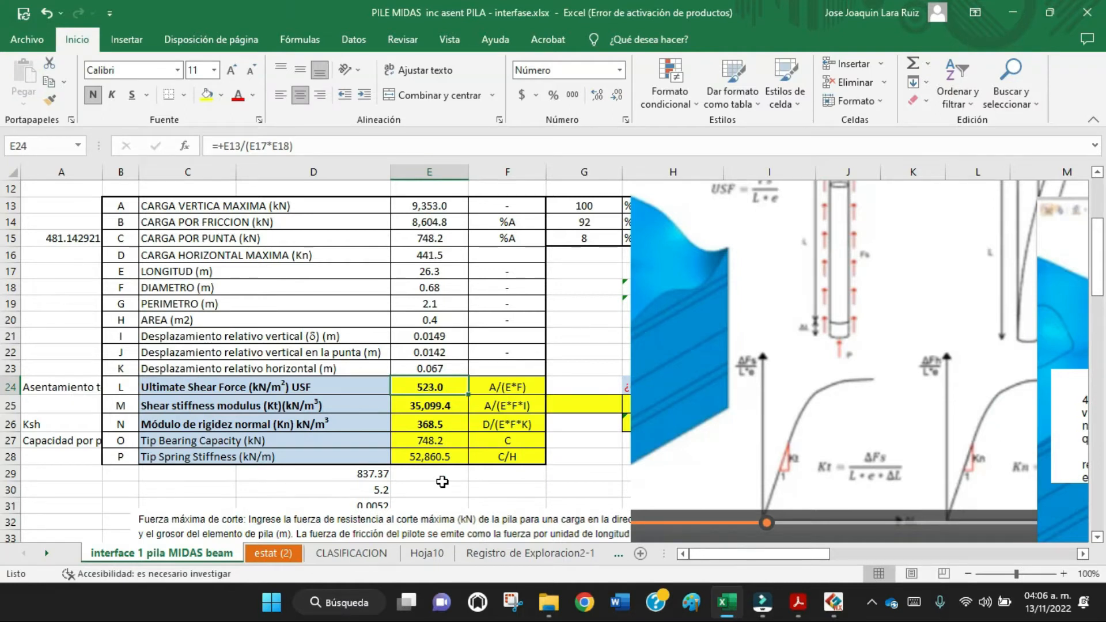
{"action": "left_click", "coordinate": [830, 610]}
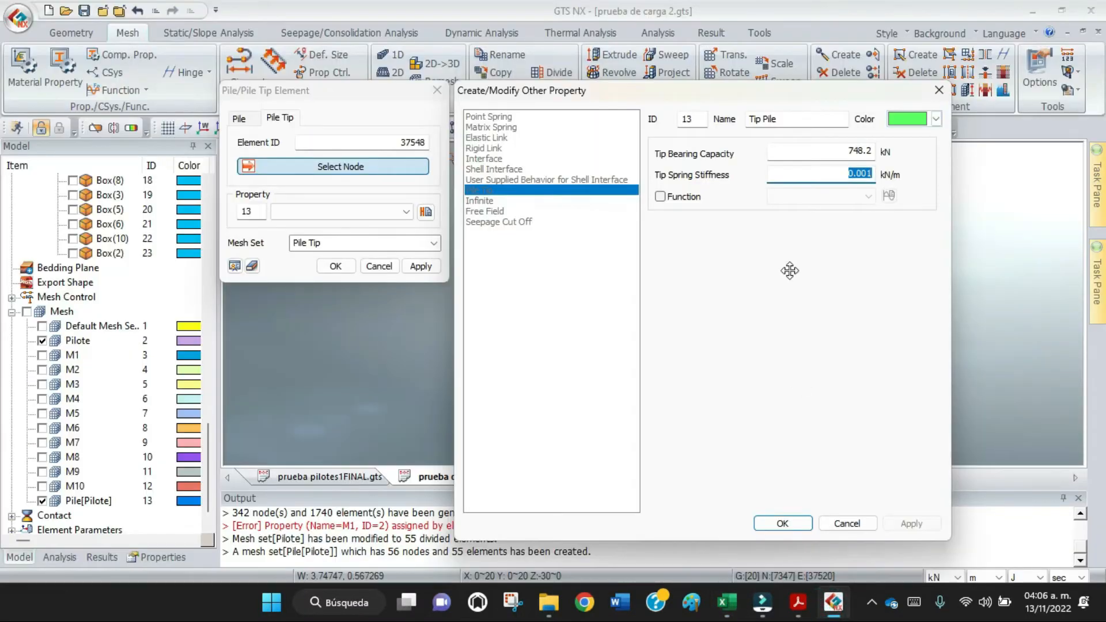
{"action": "type", "text": "52860.5"}
{"action": "left_click", "coordinate": [723, 601]}
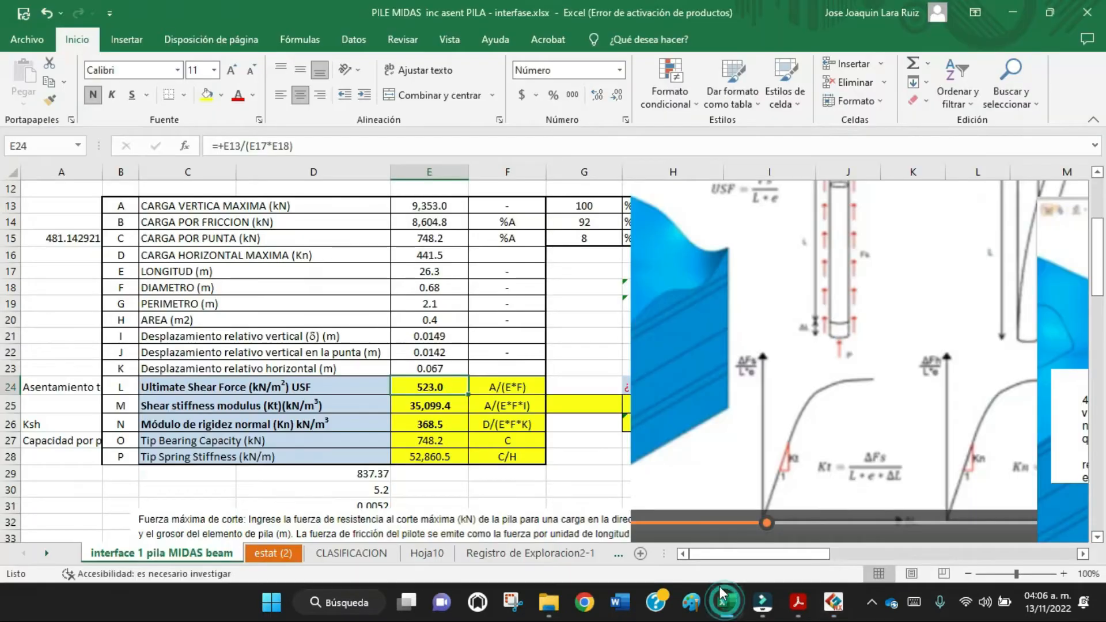
{"action": "left_click", "coordinate": [833, 602]}
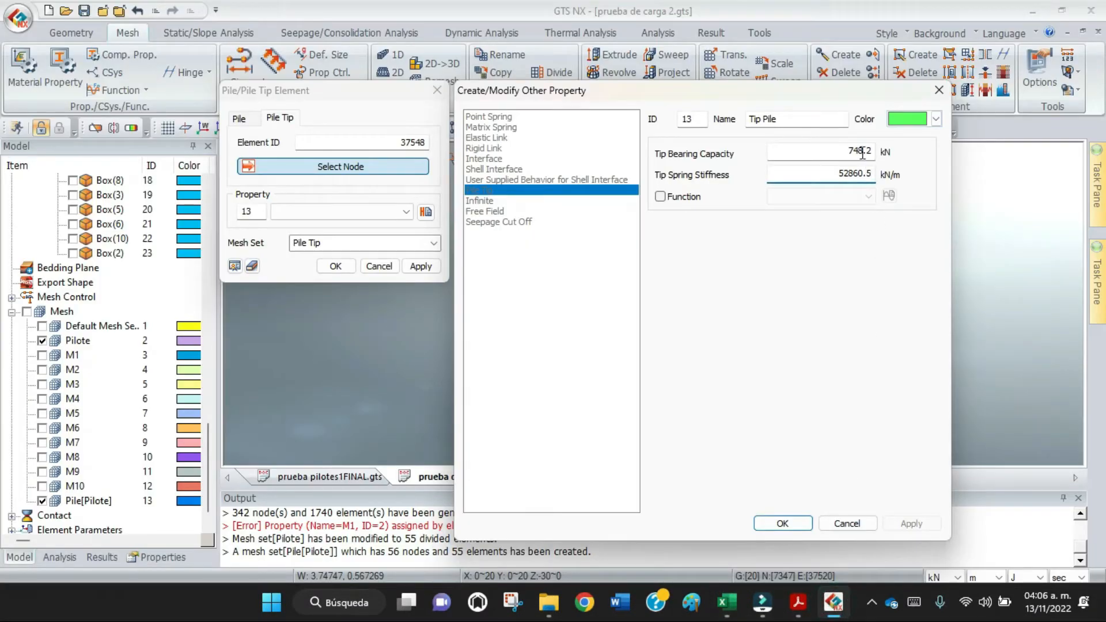
{"action": "left_click", "coordinate": [782, 524]}
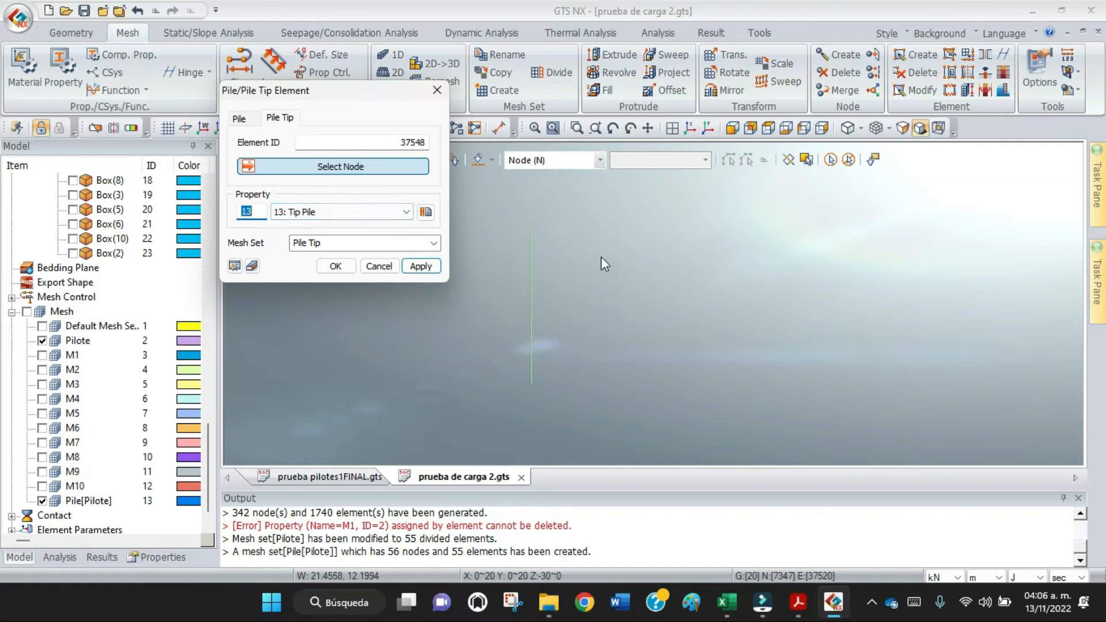
Select the pile's lowest node and generate the tip element with the Tip Pile property in the Pile Tip mesh set.
{"action": "left_click", "coordinate": [766, 130]}
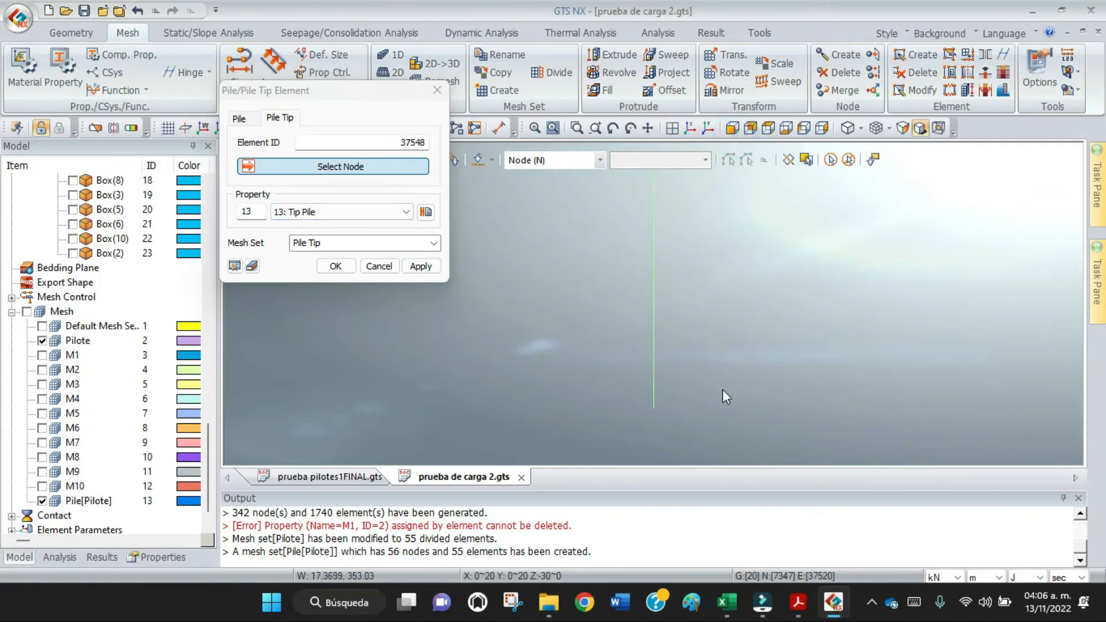
{"action": "left_click", "coordinate": [646, 128]}
{"action": "left_click_drag", "start_coordinate": [597, 382], "coordinate": [587, 269]}
{"action": "scroll", "coordinate": [672, 320], "scroll_direction": "up", "scroll_amount": 3}
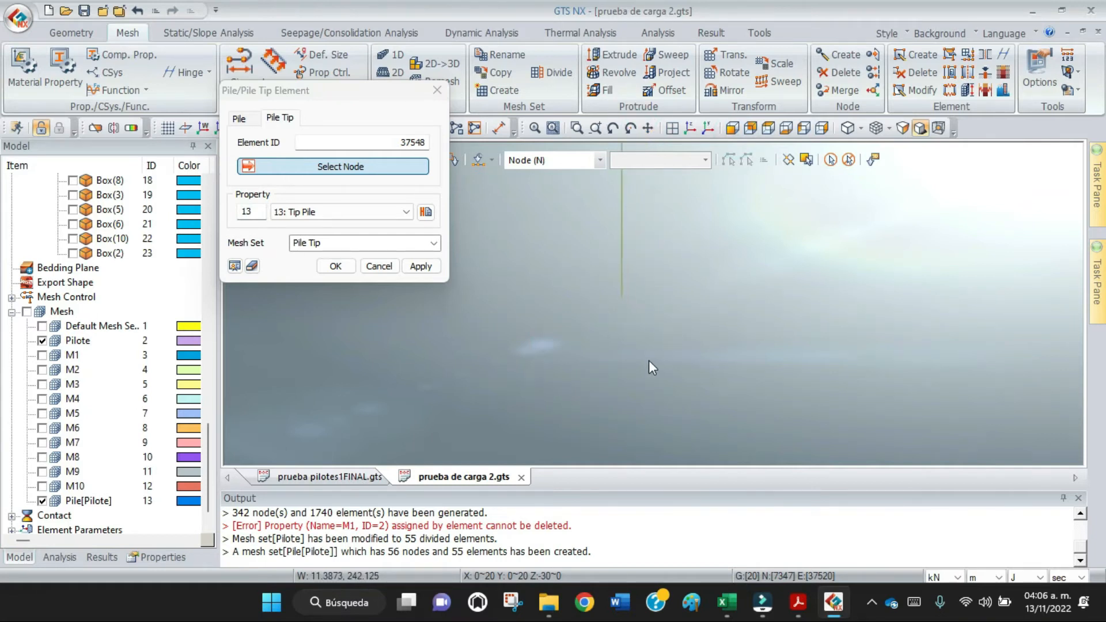
{"action": "left_click", "coordinate": [618, 290]}
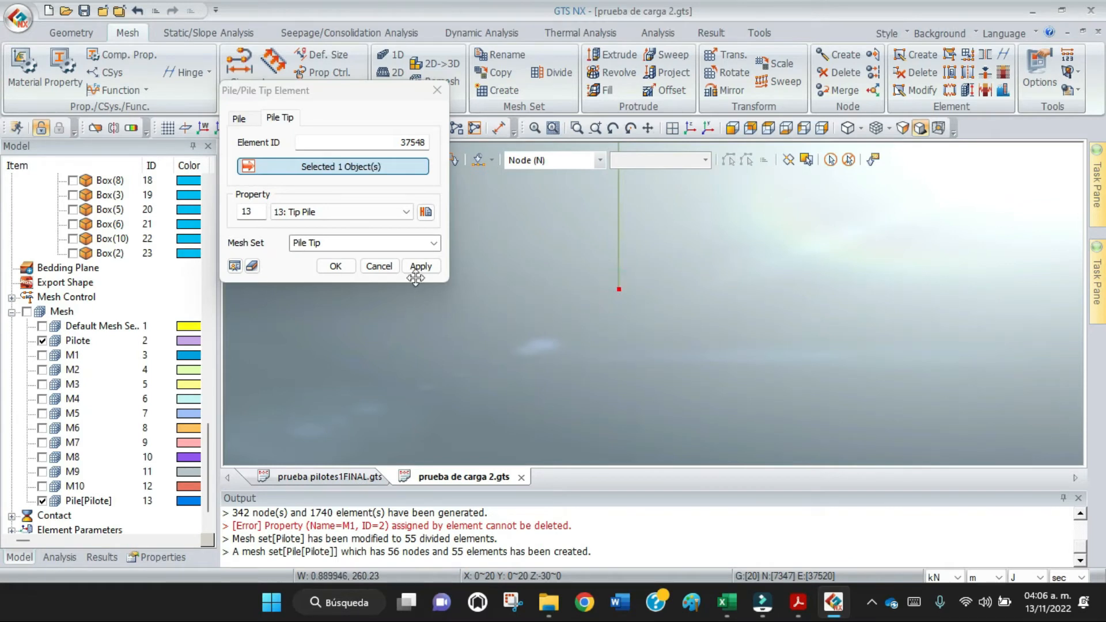
{"action": "left_click", "coordinate": [336, 267]}
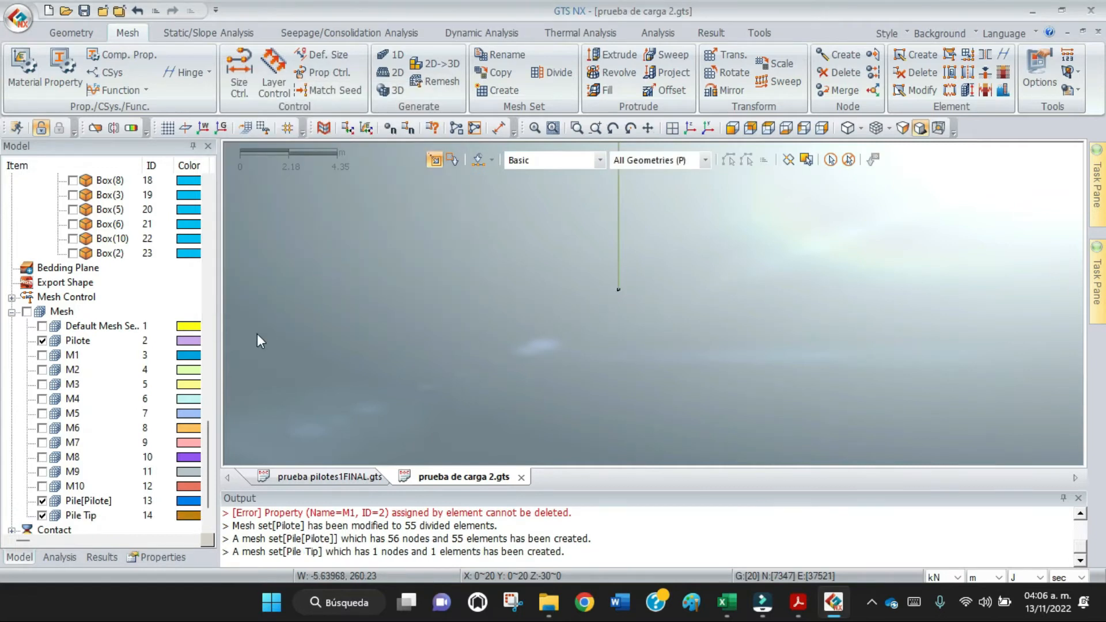
Hide the Pile[Pilote] and Pile Tip mesh sets so that only the Pilote mesh set is displayed.
{"action": "scroll", "coordinate": [205, 452], "scroll_direction": "down", "scroll_amount": 1}
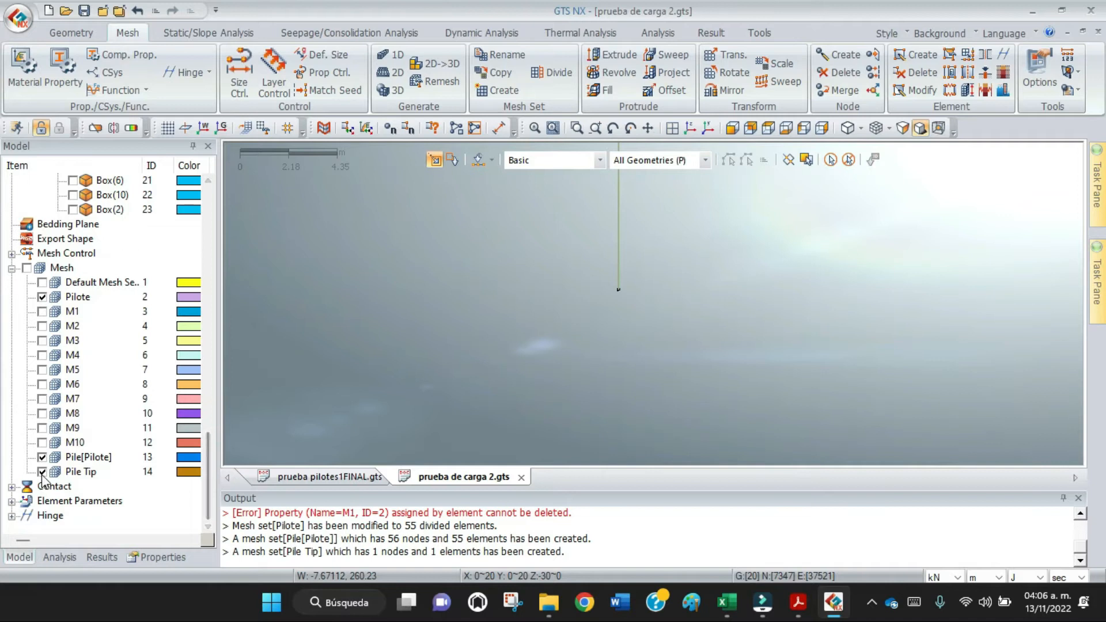
{"action": "left_click", "coordinate": [42, 472]}
{"action": "left_click", "coordinate": [42, 472]}
{"action": "left_click", "coordinate": [42, 458]}
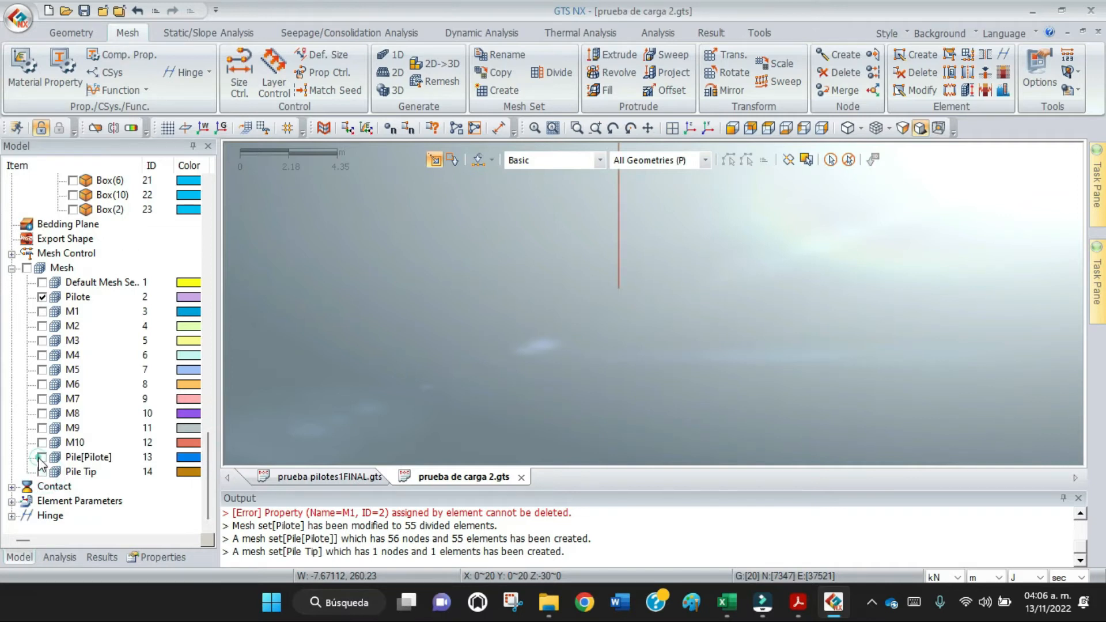
{"action": "scroll", "coordinate": [538, 332], "scroll_direction": "down", "scroll_amount": 2}
{"action": "scroll", "coordinate": [538, 334], "scroll_direction": "down", "scroll_amount": 5}
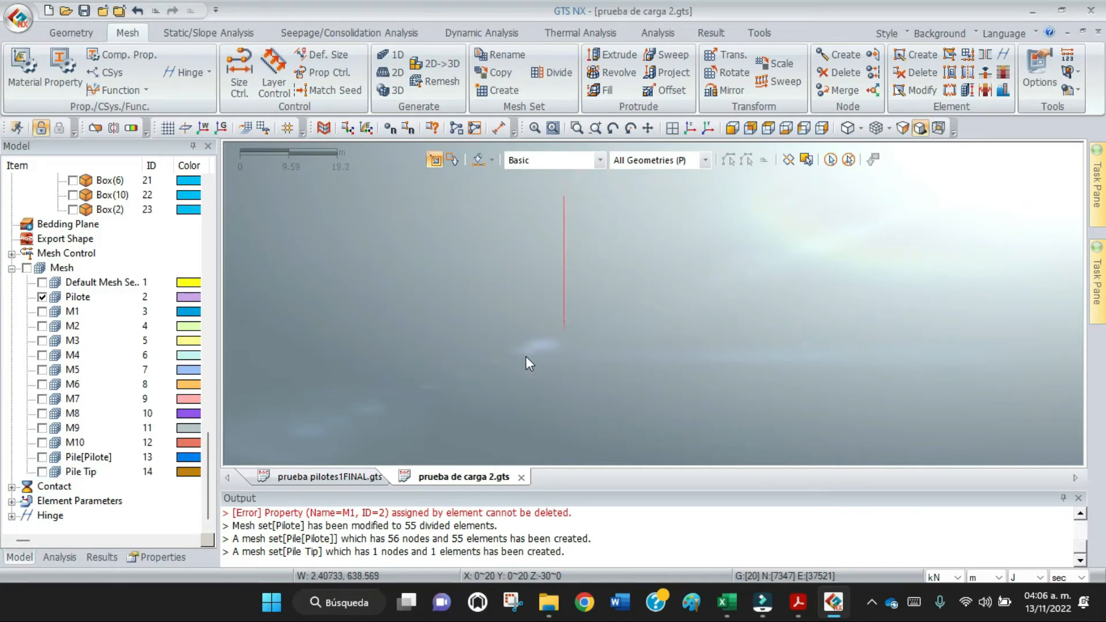
{"action": "scroll", "coordinate": [526, 363], "scroll_direction": "down", "scroll_amount": 1}
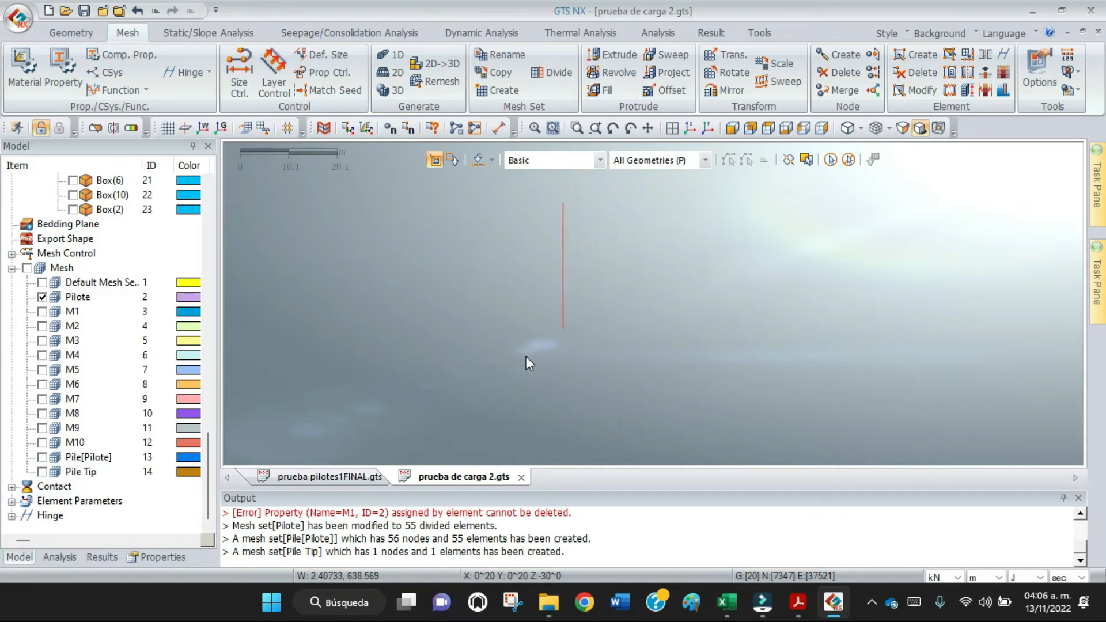
Constrain the Rz rotation of all the pile's nodes and store the constraint in a boundary set named RZ.
{"action": "left_click", "coordinate": [207, 33]}
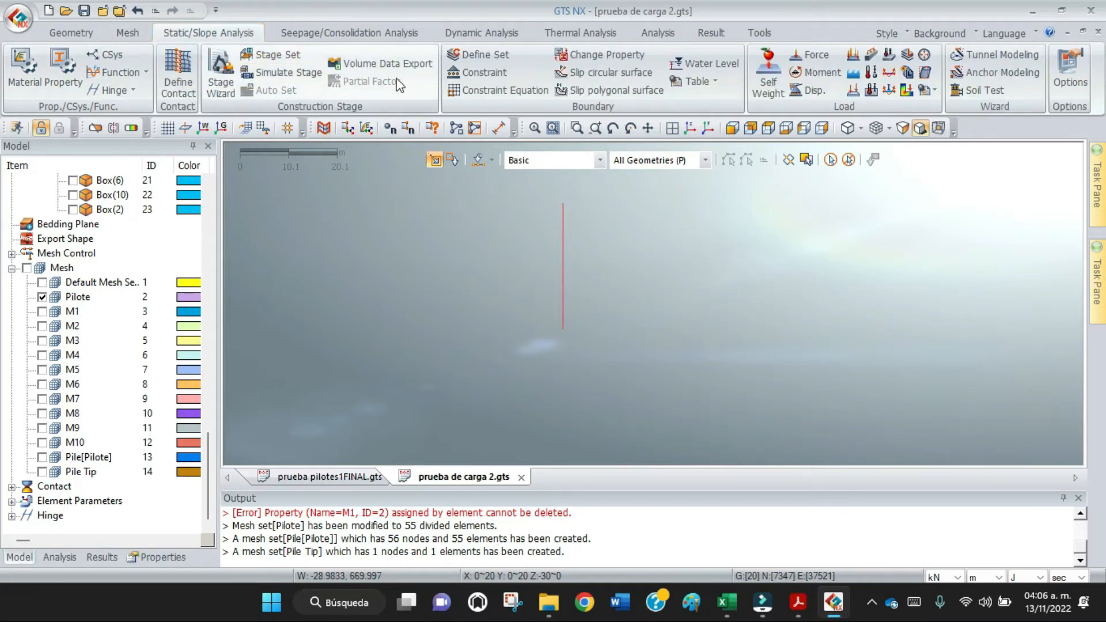
{"action": "left_click", "coordinate": [483, 72]}
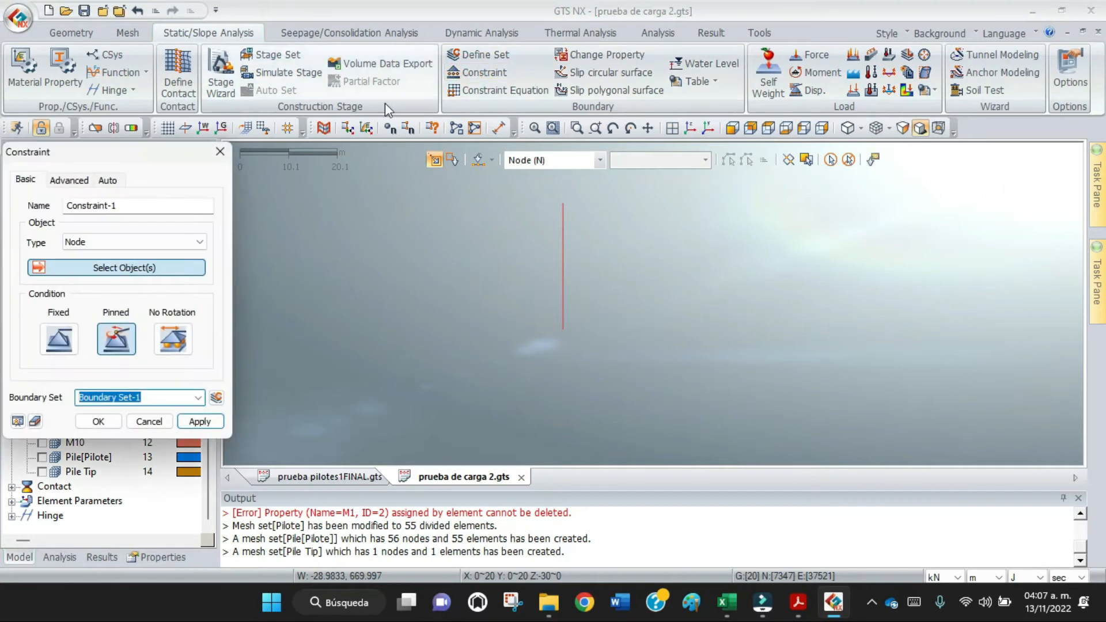
{"action": "left_click_drag", "start_coordinate": [161, 152], "coordinate": [263, 59]}
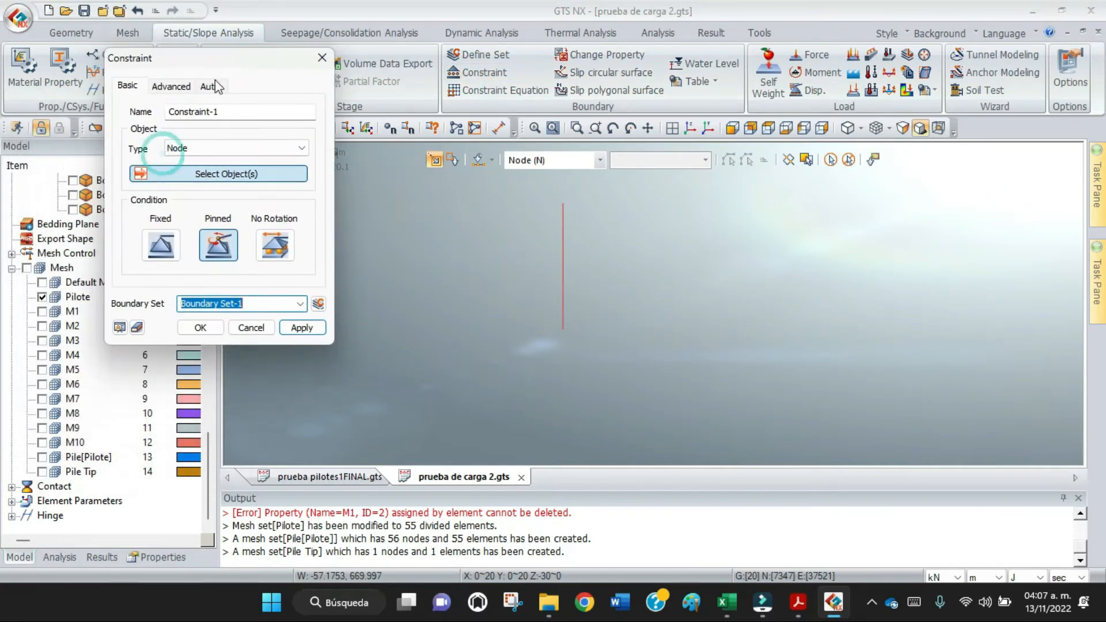
{"action": "left_click", "coordinate": [173, 86]}
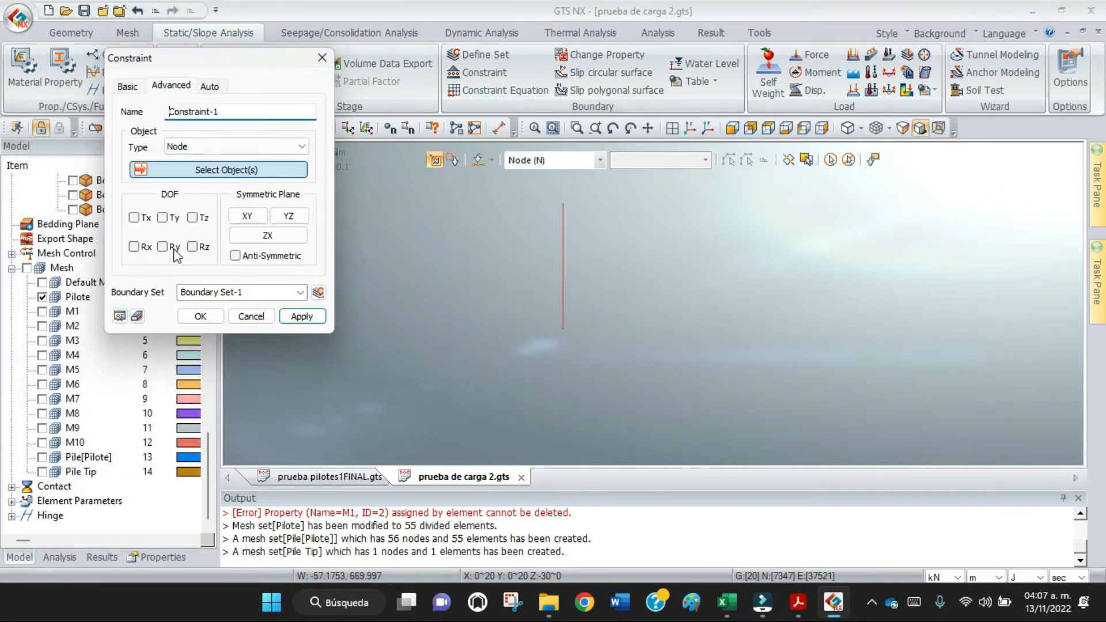
{"action": "left_click", "coordinate": [193, 246]}
{"action": "left_click", "coordinate": [260, 291]}
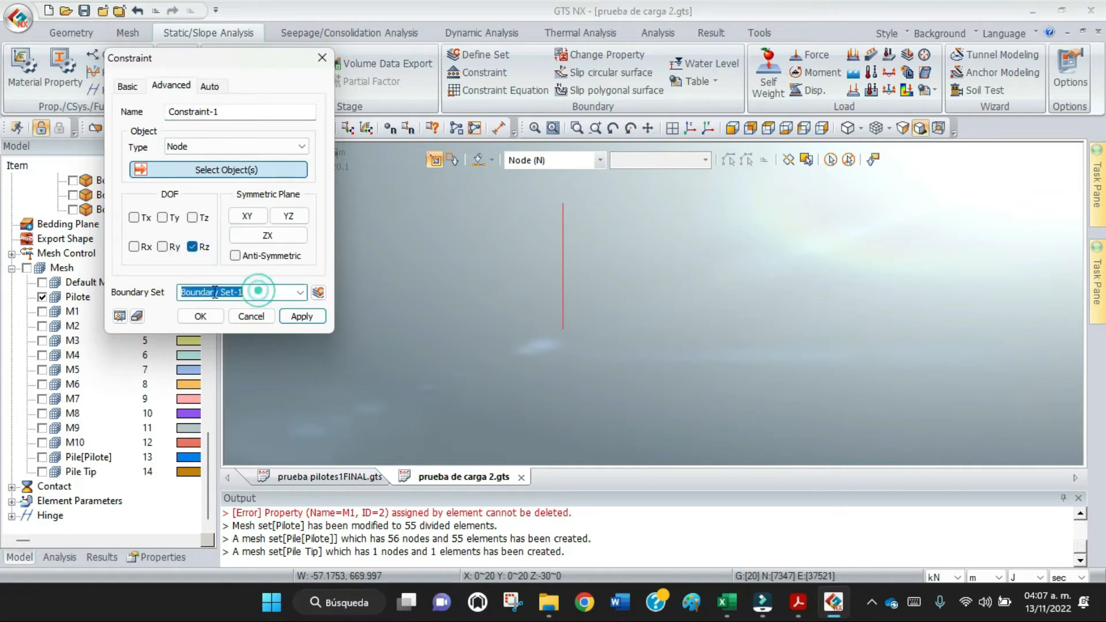
{"action": "type", "text": "RZ"}
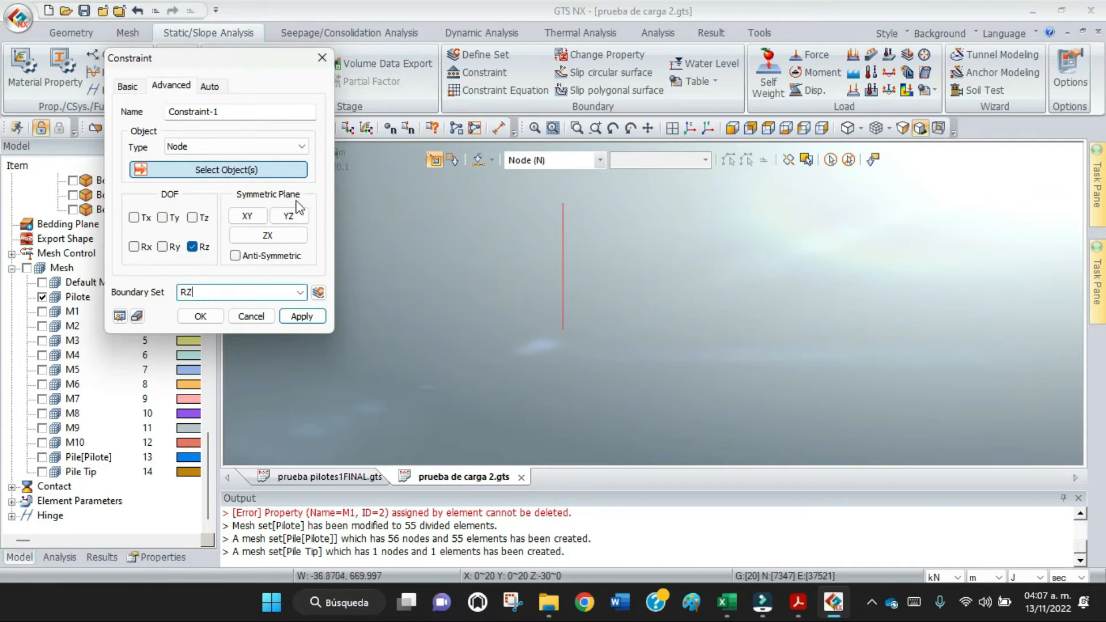
{"action": "left_click_drag", "start_coordinate": [588, 185], "coordinate": [538, 372]}
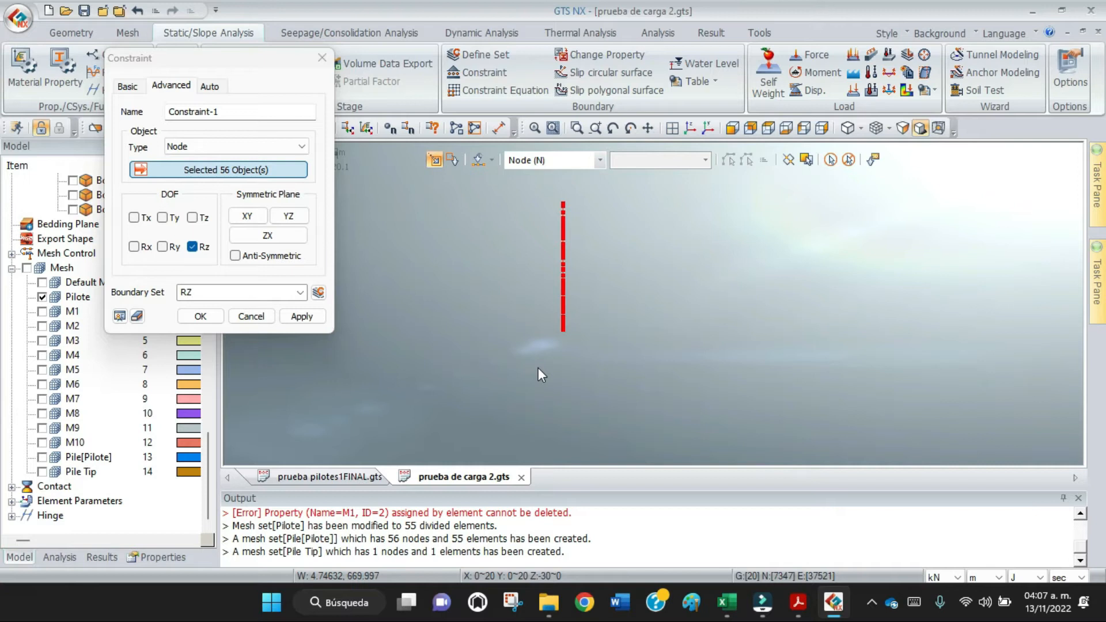
{"action": "left_click", "coordinate": [203, 320]}
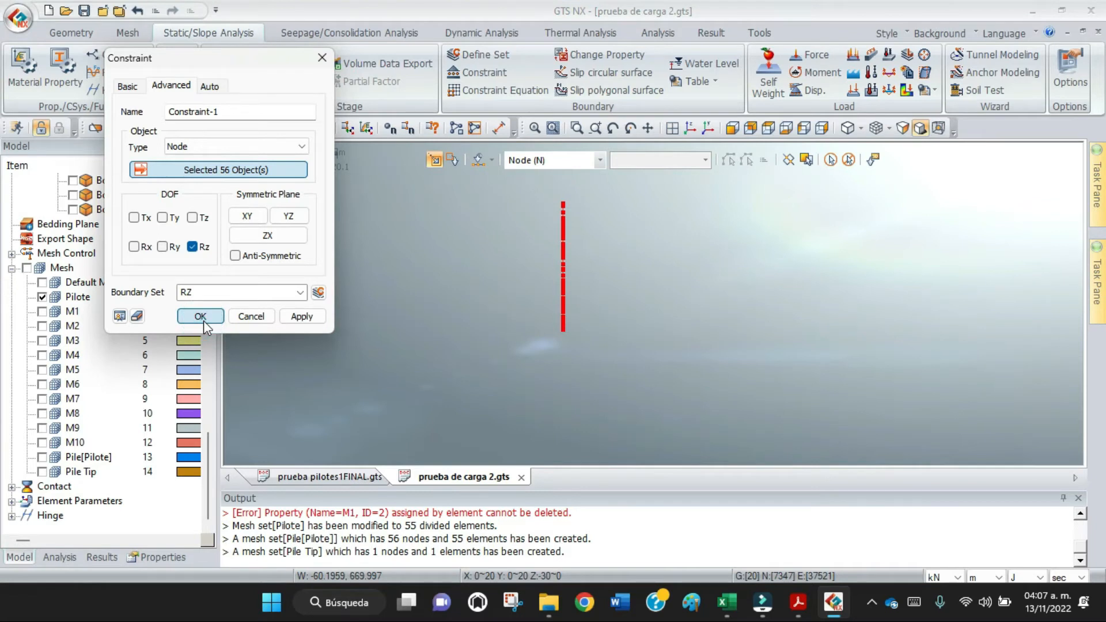
{"action": "left_click", "coordinate": [202, 320]}
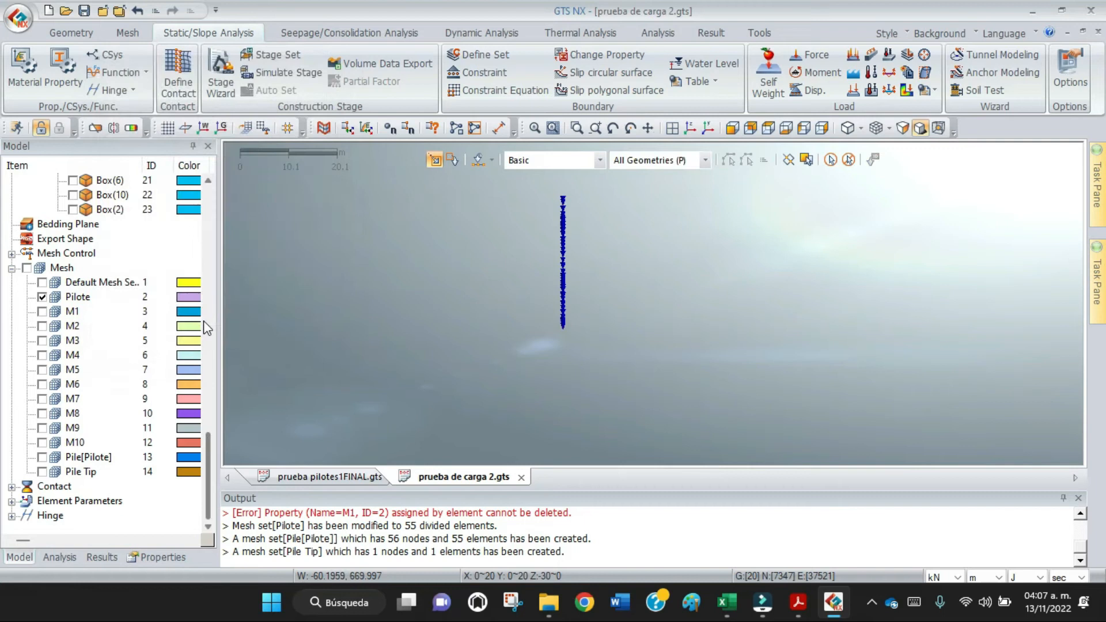
Show all mesh sets and display the whole soil and pile model in isometric view.
{"action": "scroll", "coordinate": [581, 207], "scroll_direction": "up", "scroll_amount": 3}
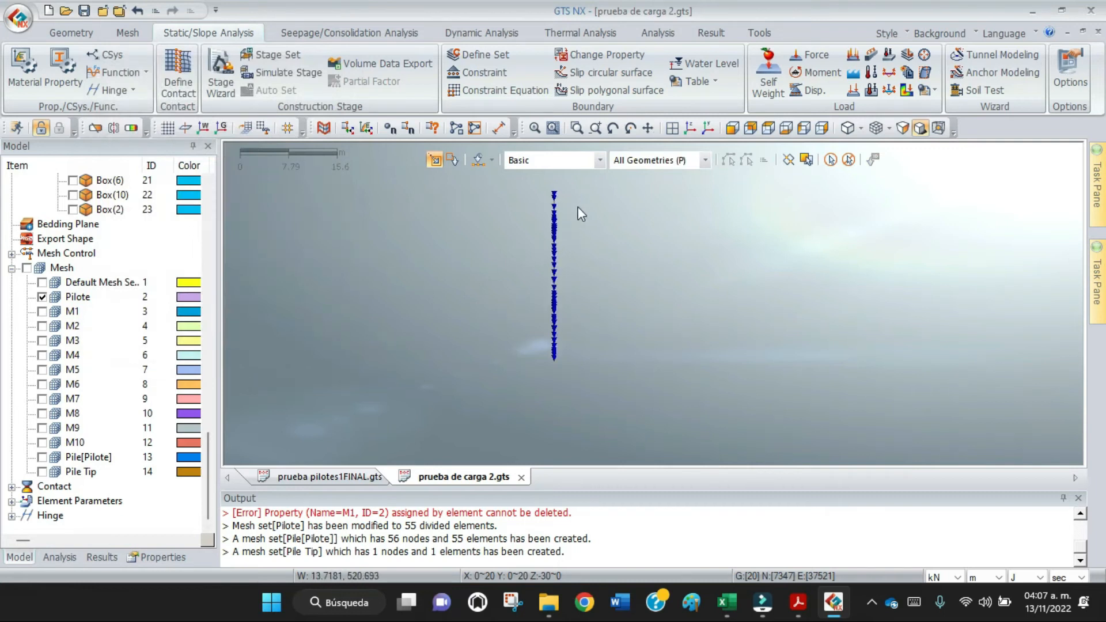
{"action": "scroll", "coordinate": [573, 210], "scroll_direction": "down", "scroll_amount": 2}
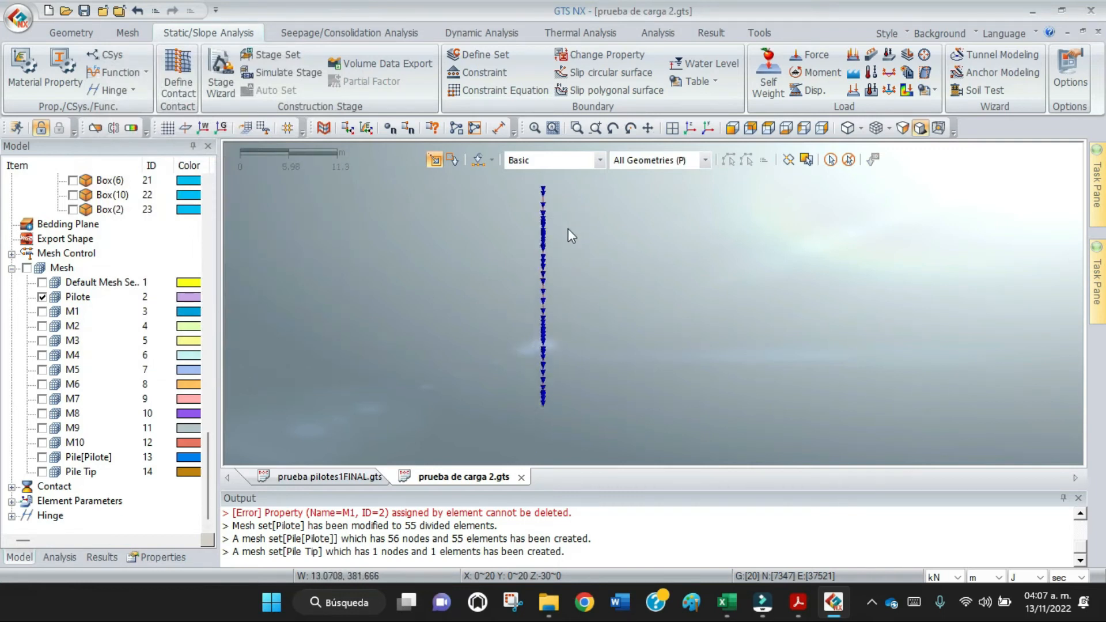
{"action": "scroll", "coordinate": [571, 244], "scroll_direction": "down", "scroll_amount": 3}
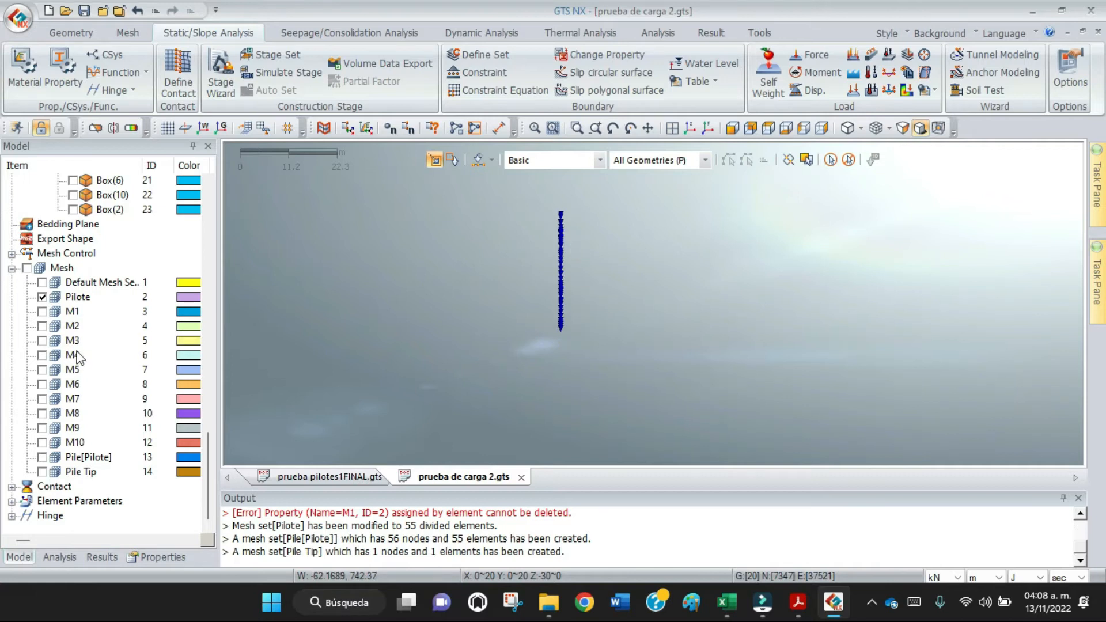
{"action": "left_click", "coordinate": [26, 268]}
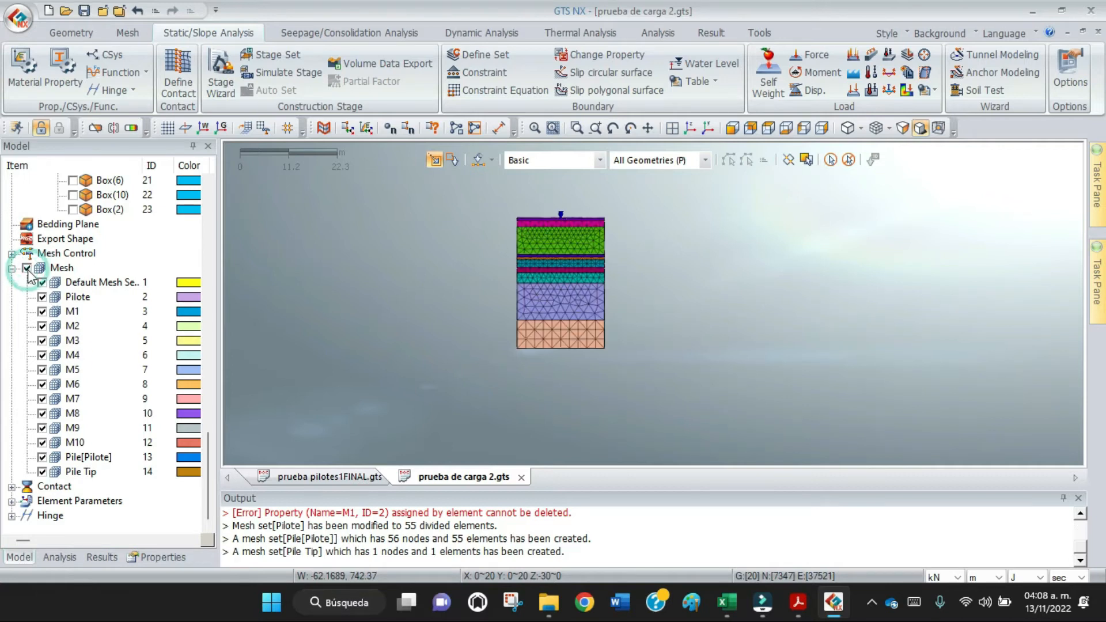
{"action": "left_click", "coordinate": [691, 128]}
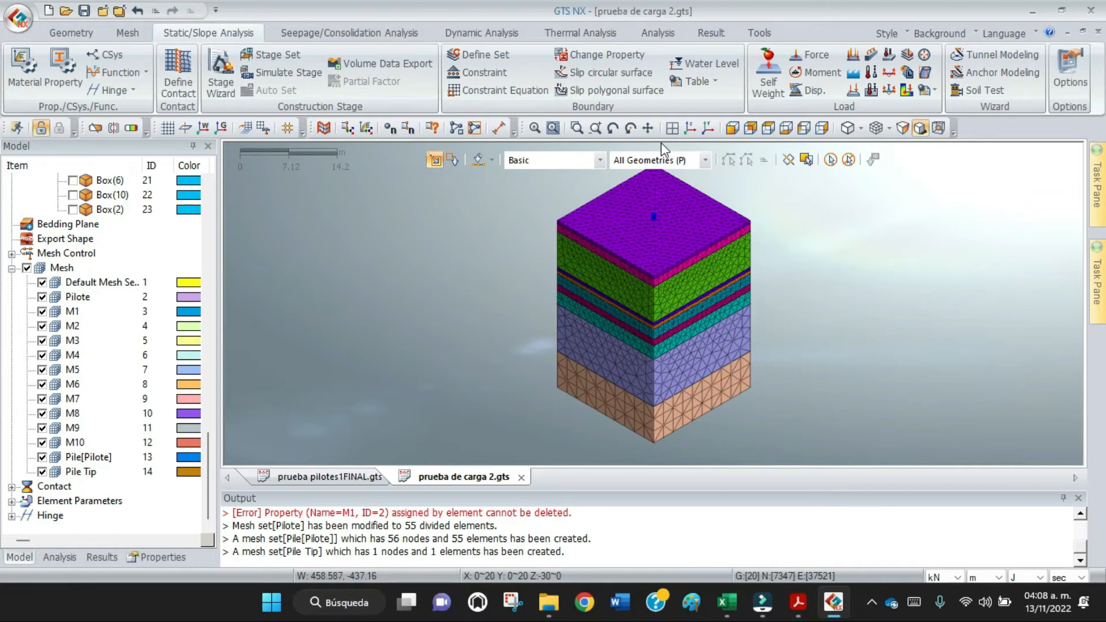
{"action": "scroll", "coordinate": [782, 298], "scroll_direction": "down", "scroll_amount": 1}
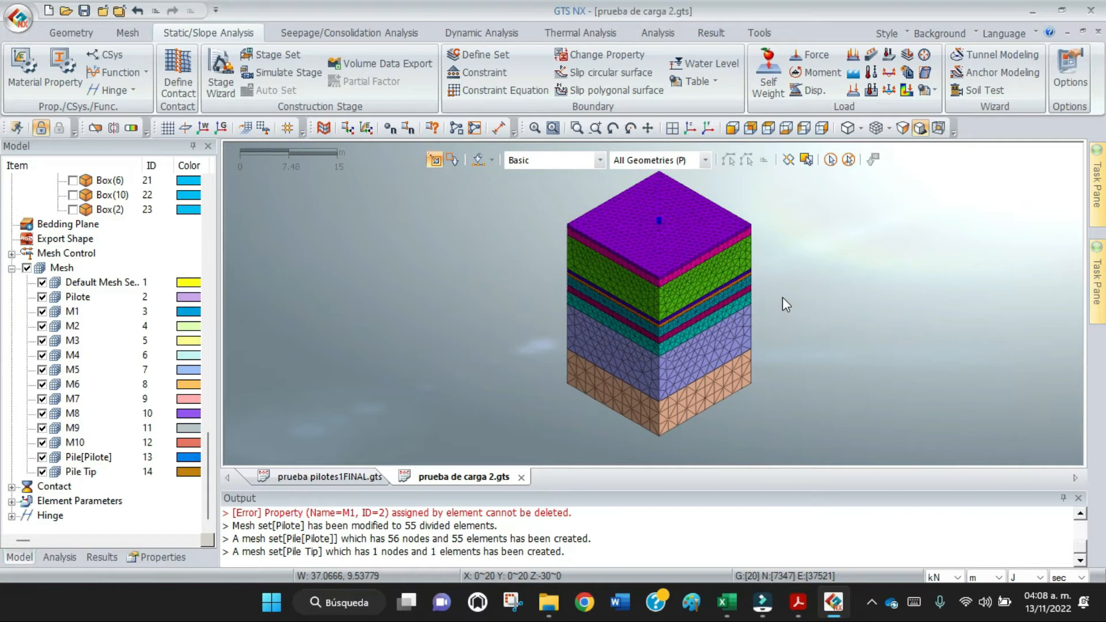
{"action": "scroll", "coordinate": [782, 298], "scroll_direction": "down", "scroll_amount": 1}
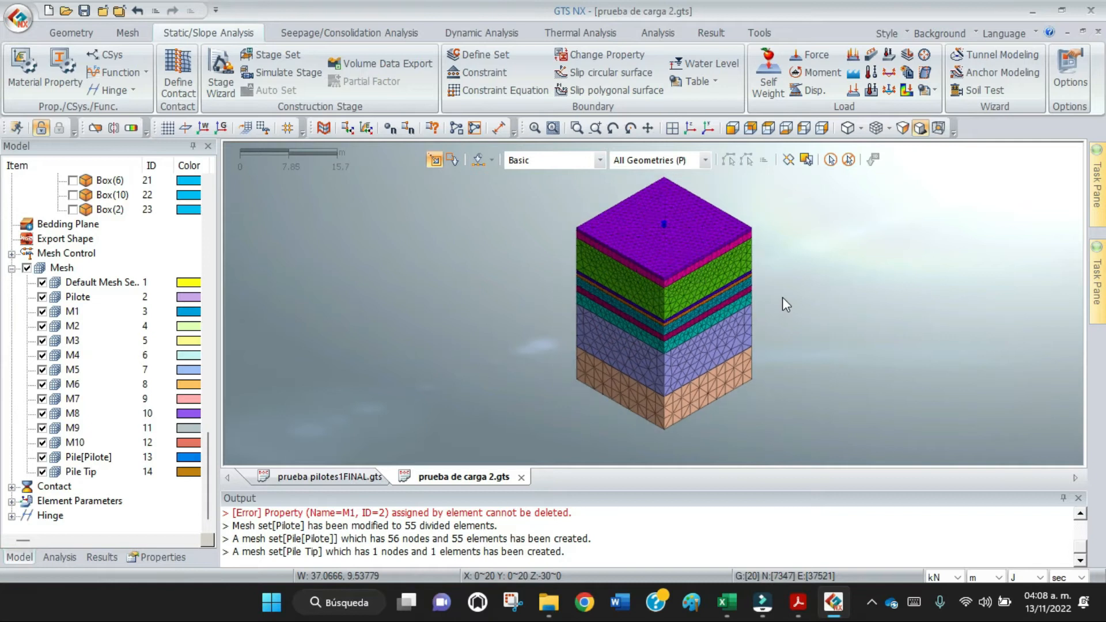
Generate automatic boundary constraints considering all mesh sets and store them in a boundary set named CB.
{"action": "left_click", "coordinate": [473, 81]}
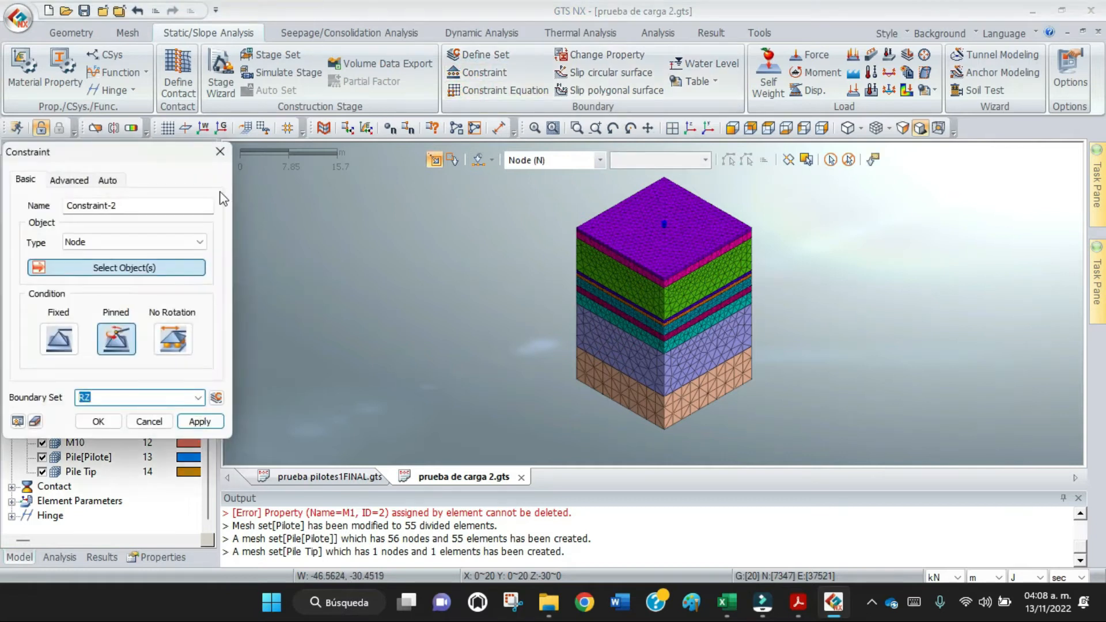
{"action": "left_click_drag", "start_coordinate": [163, 165], "coordinate": [397, 94]}
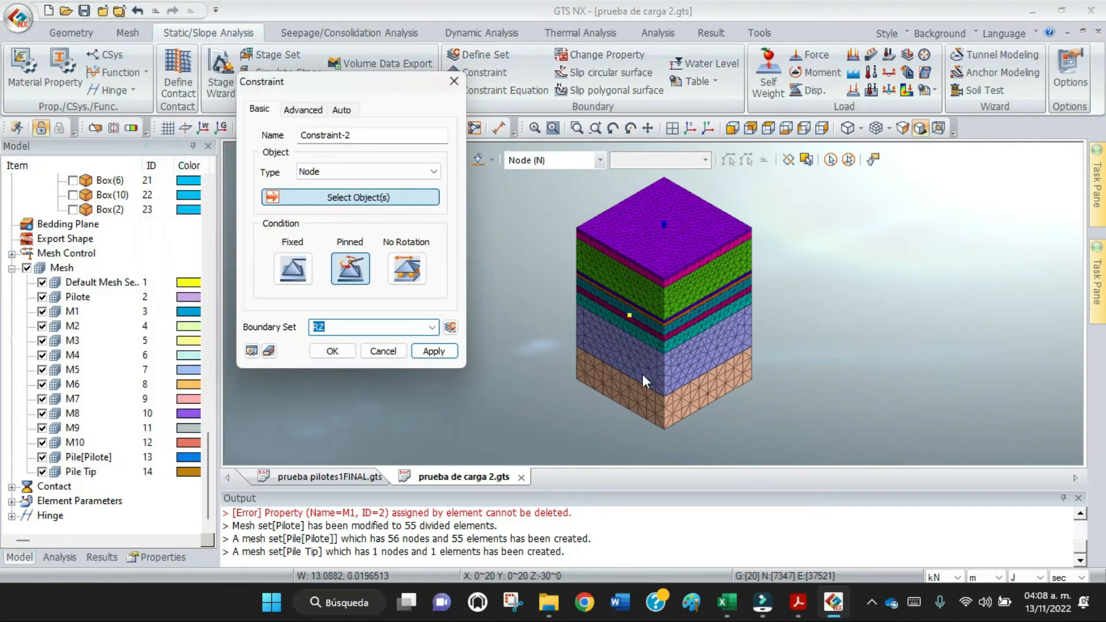
{"action": "left_click", "coordinate": [598, 163]}
{"action": "left_click", "coordinate": [541, 178]}
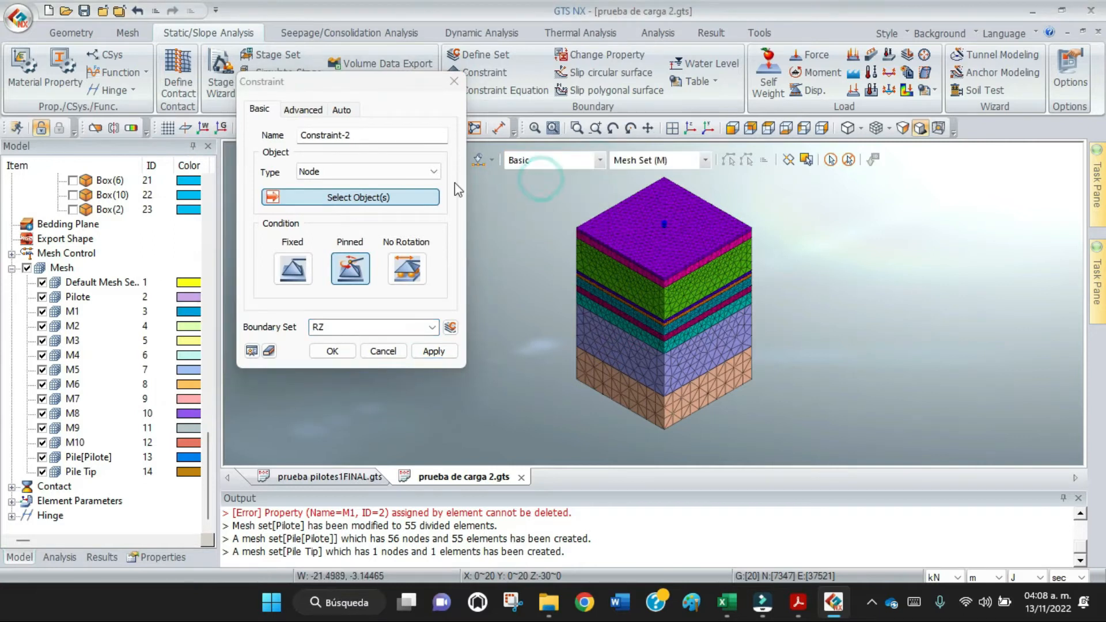
{"action": "left_click", "coordinate": [343, 111]}
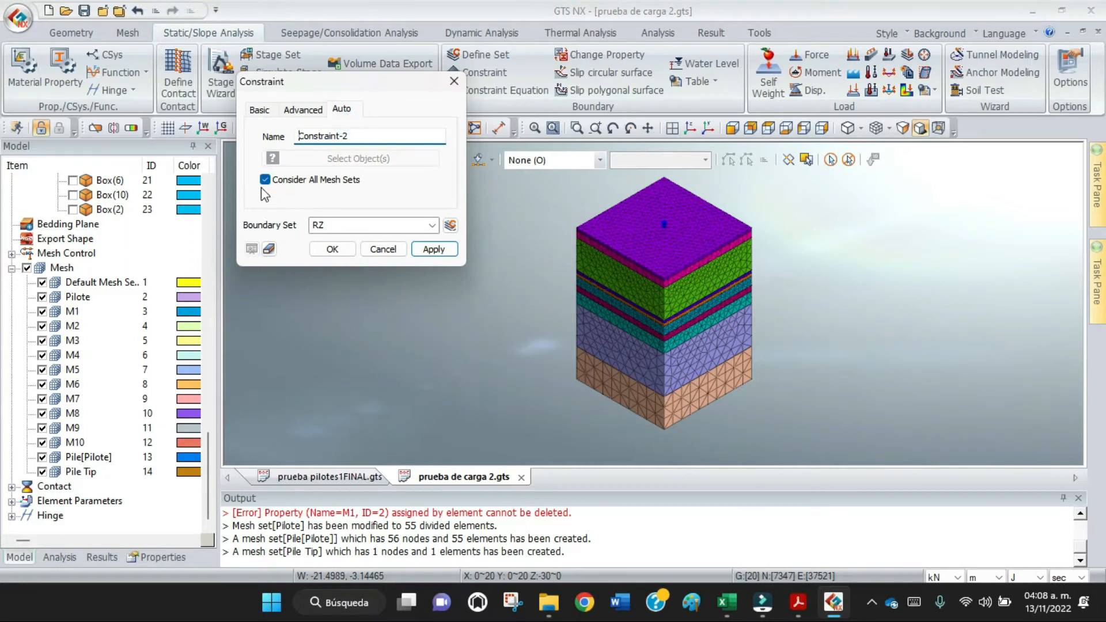
{"action": "double_click", "coordinate": [336, 226]}
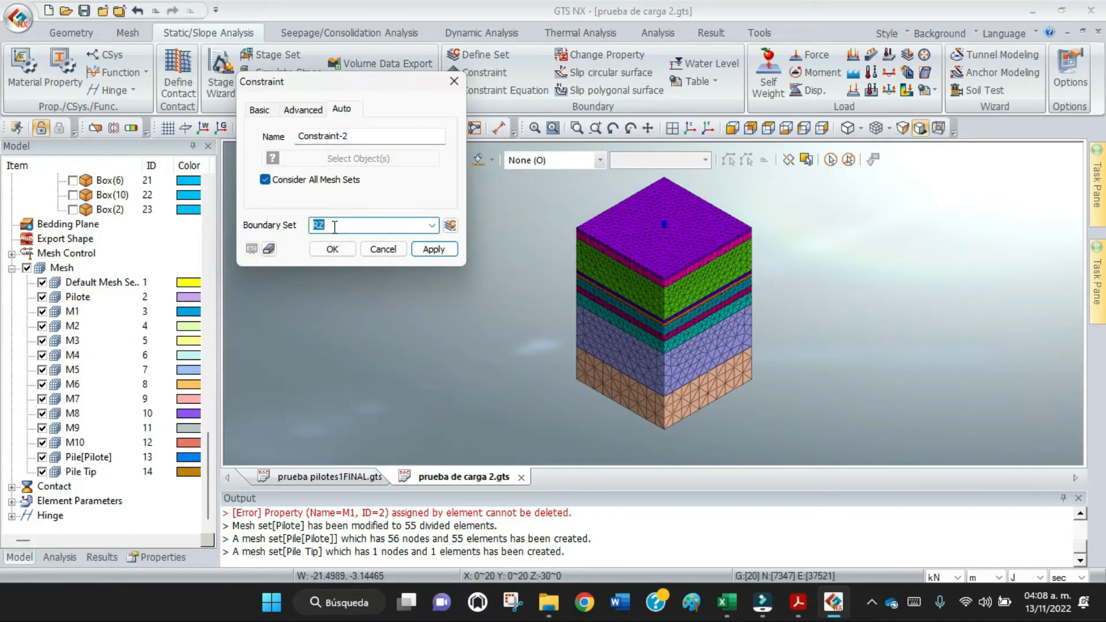
{"action": "type", "text": "CB"}
{"action": "left_click", "coordinate": [439, 251]}
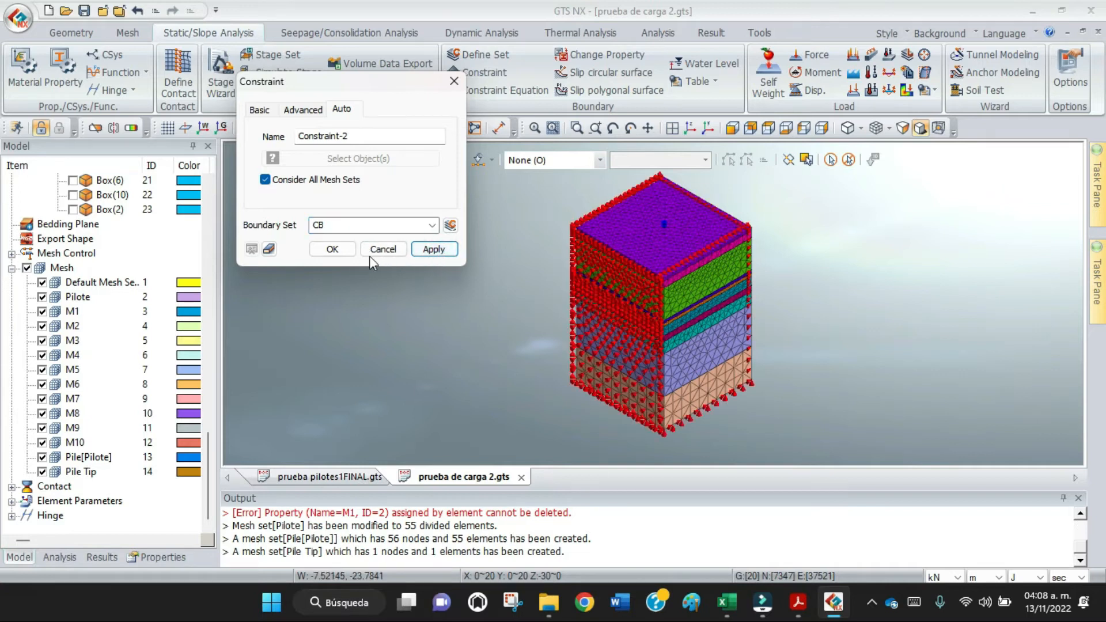
{"action": "left_click", "coordinate": [383, 250]}
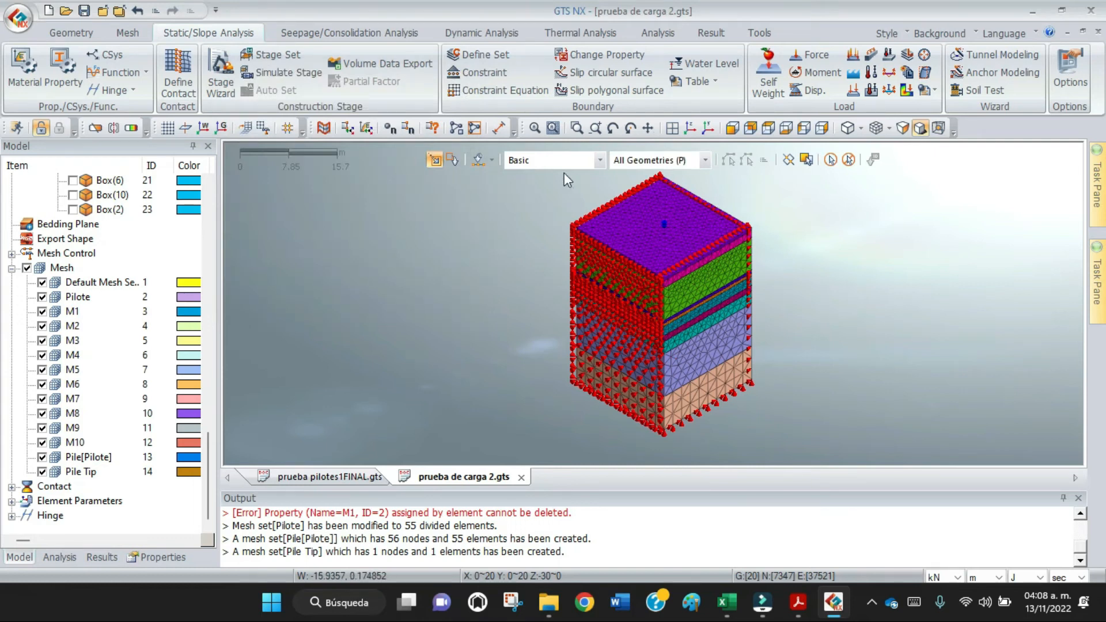
Add a self-weight gravity load with Gz -1 in a load set named SW and save the project.
{"action": "left_click", "coordinate": [777, 84]}
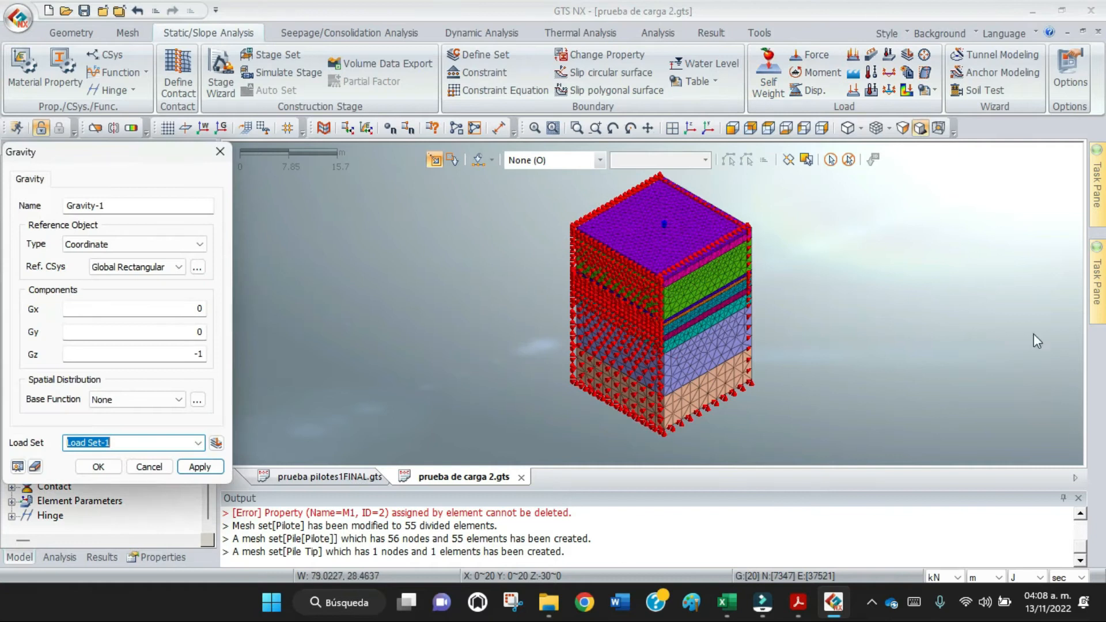
{"action": "left_click_drag", "start_coordinate": [154, 159], "coordinate": [327, 61]}
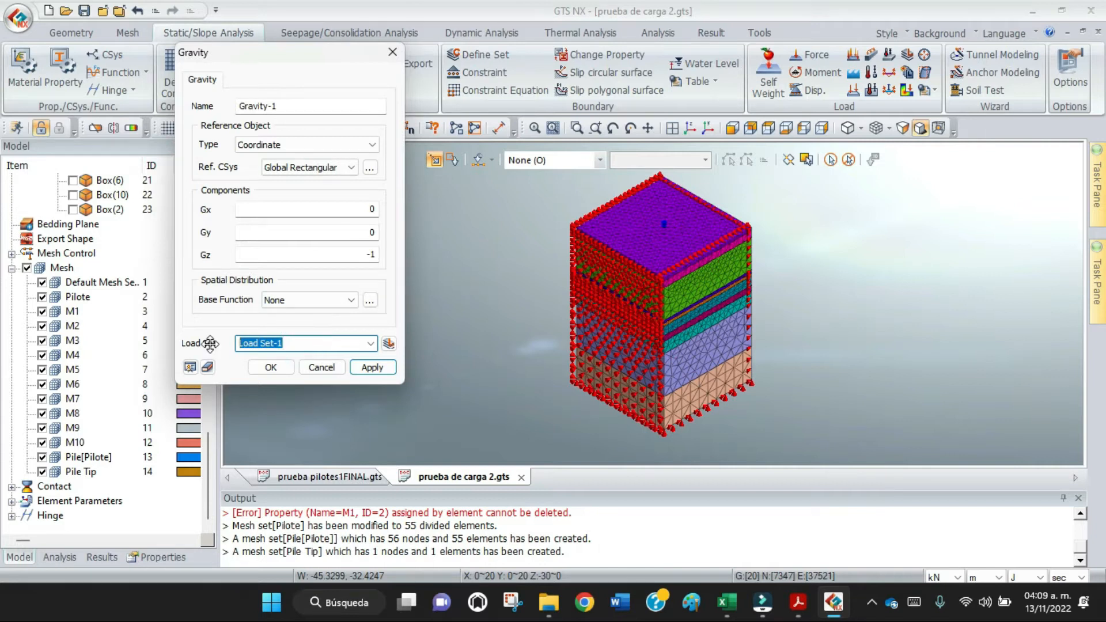
{"action": "type", "text": "SW"}
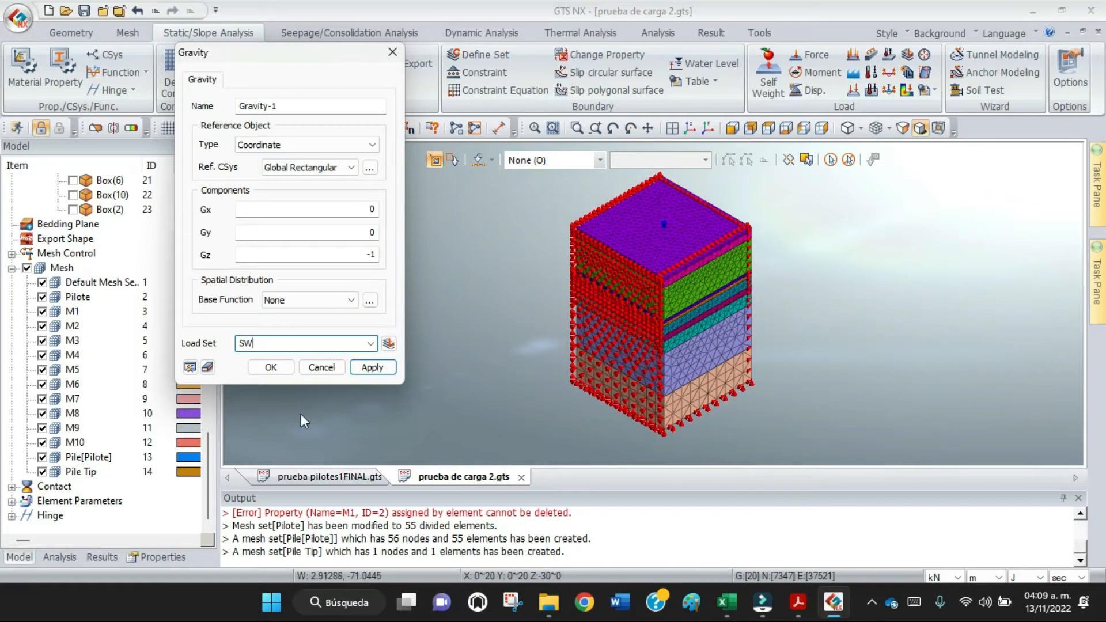
{"action": "left_click", "coordinate": [363, 369]}
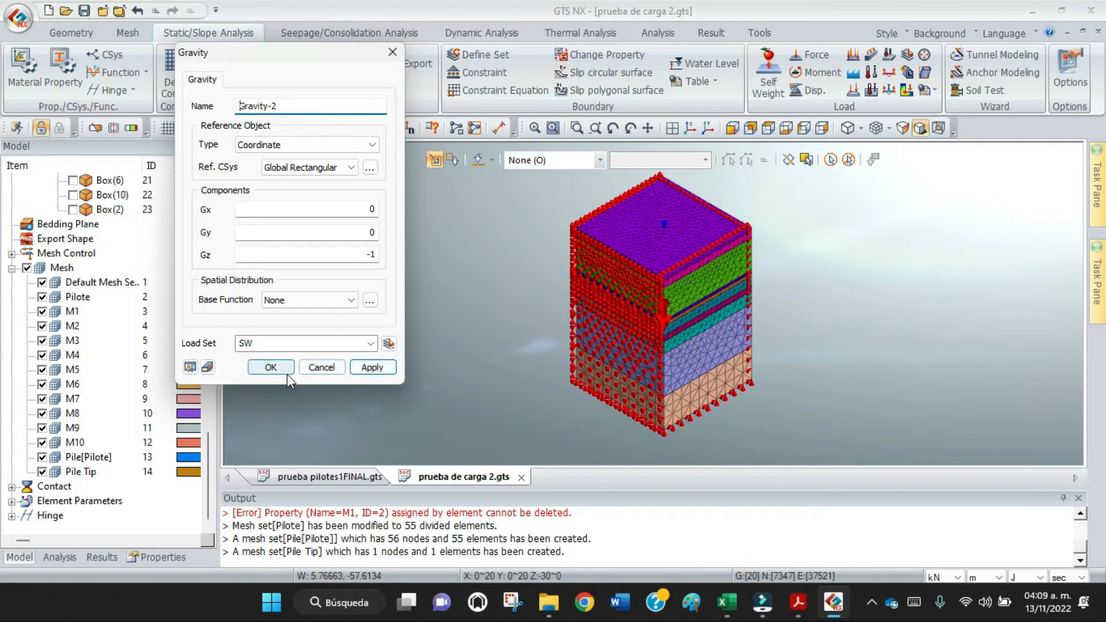
{"action": "left_click", "coordinate": [313, 371]}
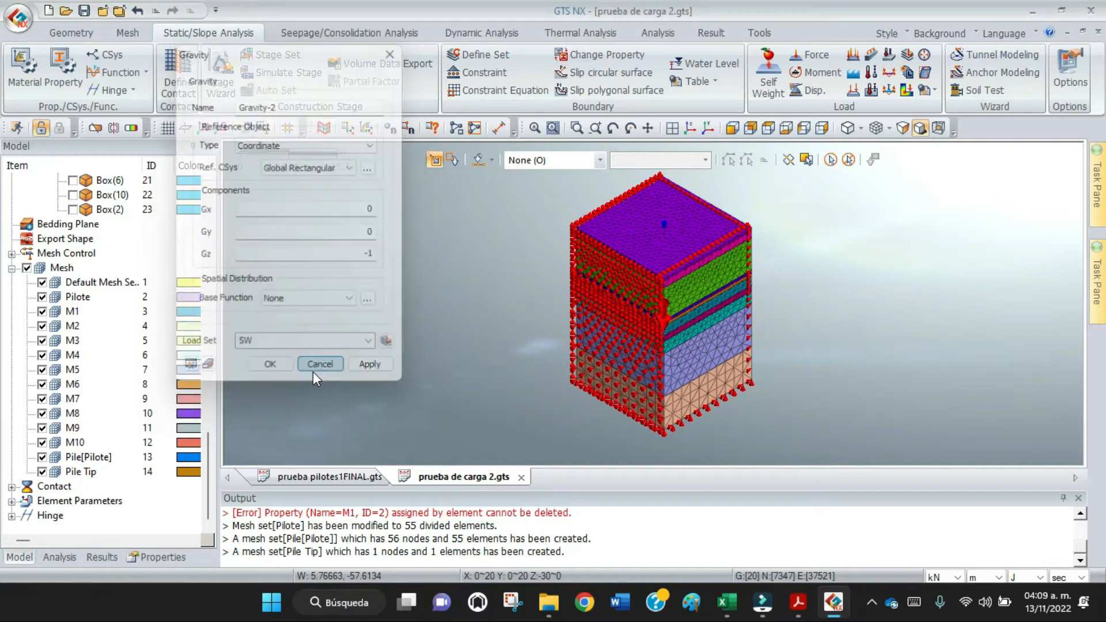
{"action": "left_click", "coordinate": [84, 11]}
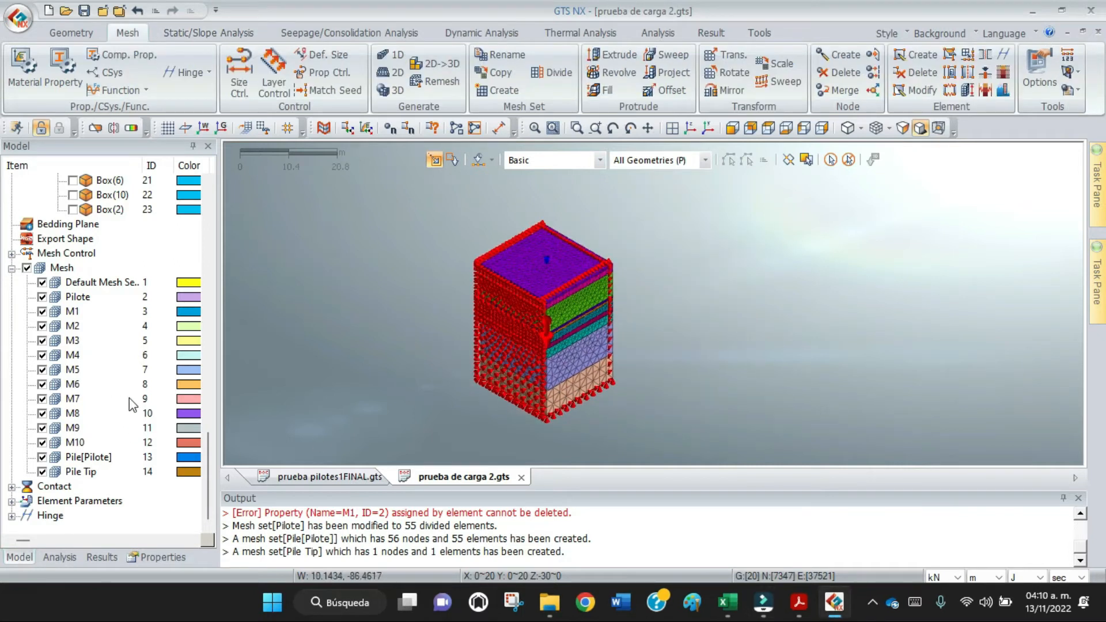
Display only the Pilote mesh set and hide all boundary conditions and static loads.
{"action": "left_click", "coordinate": [26, 269]}
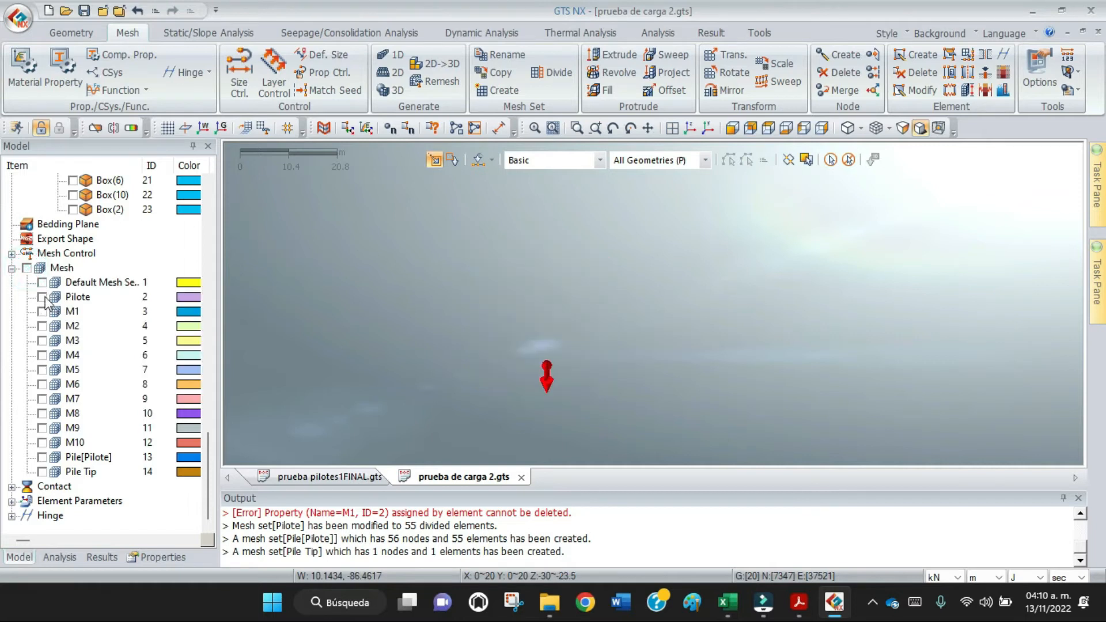
{"action": "left_click", "coordinate": [43, 297]}
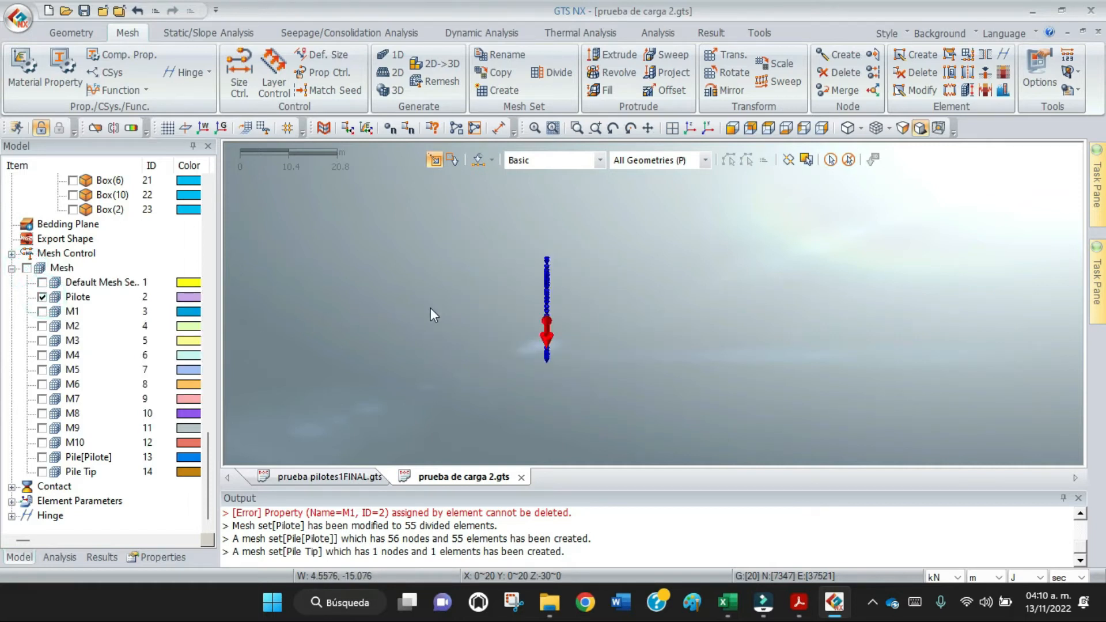
{"action": "left_click", "coordinate": [61, 557]}
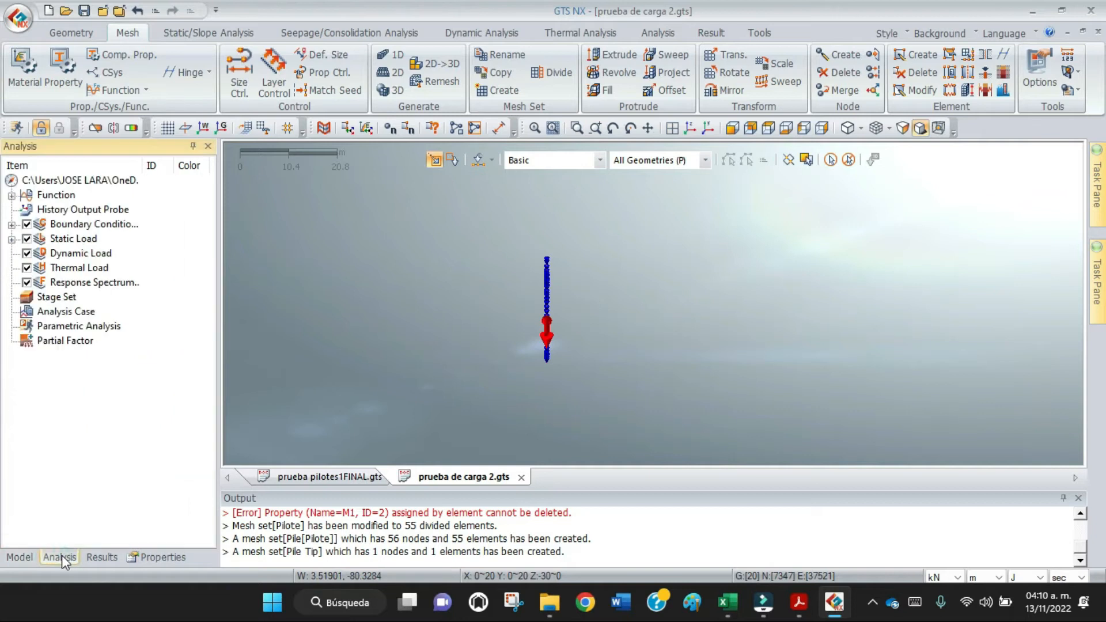
{"action": "left_click", "coordinate": [26, 224]}
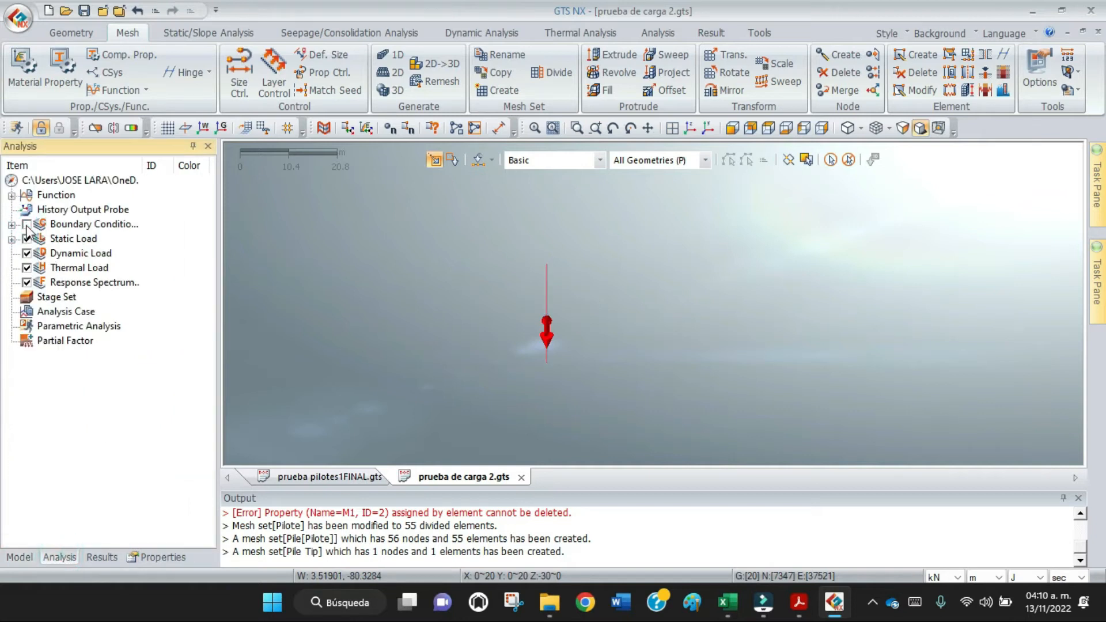
{"action": "left_click", "coordinate": [27, 238]}
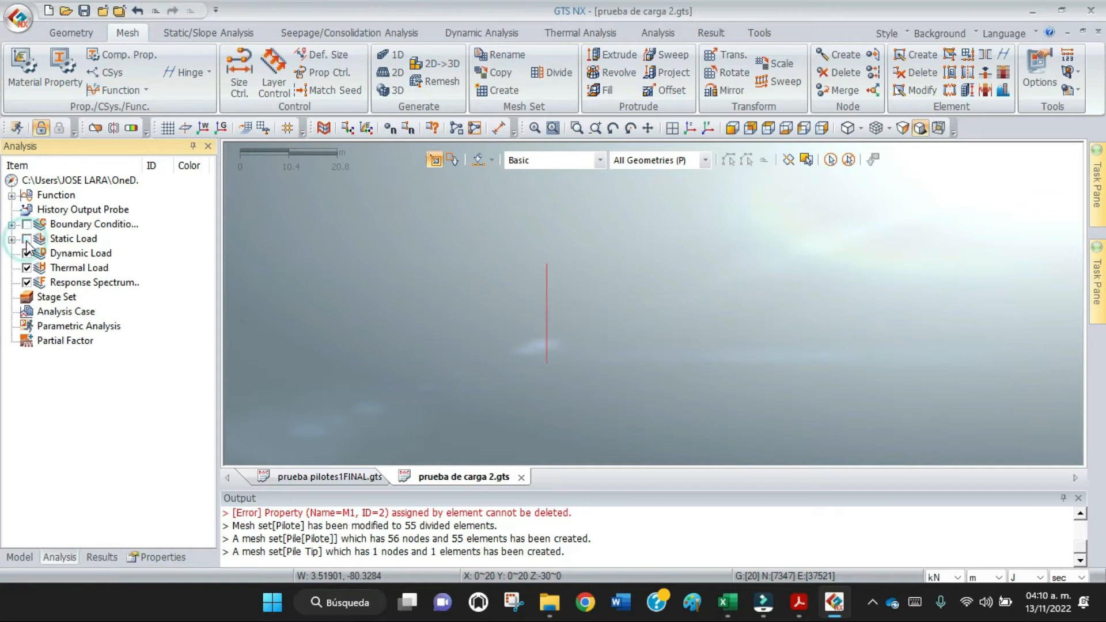
{"action": "scroll", "coordinate": [546, 266], "scroll_direction": "up", "scroll_amount": 1}
{"action": "scroll", "coordinate": [534, 258], "scroll_direction": "up", "scroll_amount": 3}
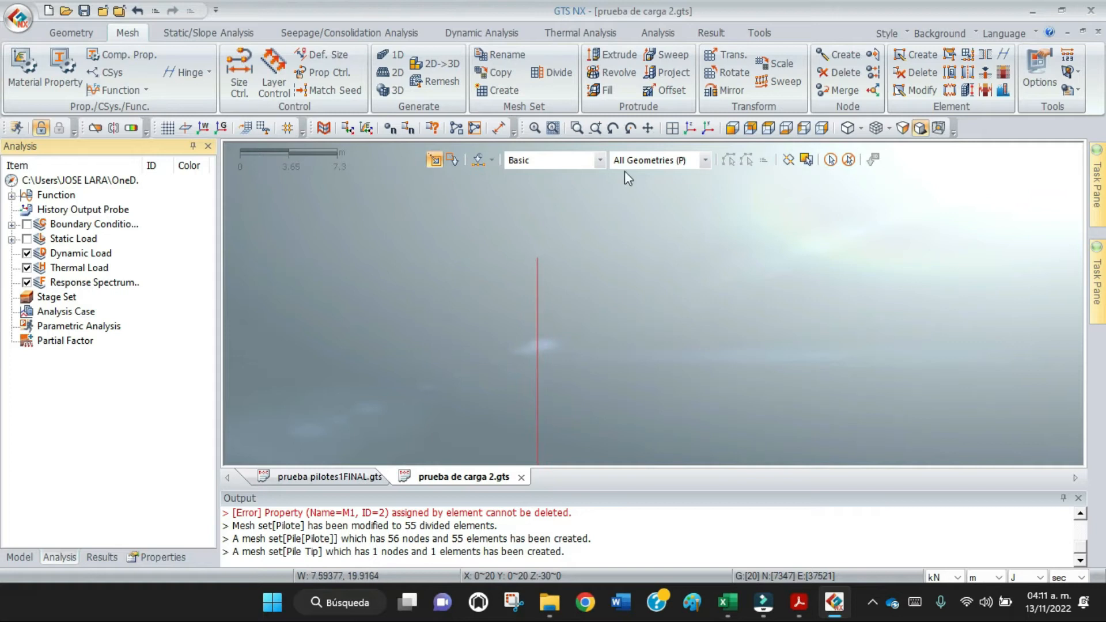
{"action": "left_click", "coordinate": [648, 127]}
{"action": "left_click_drag", "start_coordinate": [535, 231], "coordinate": [630, 230]}
{"action": "key", "text": "Escape"}
{"action": "scroll", "coordinate": [624, 255], "scroll_direction": "up", "scroll_amount": 1}
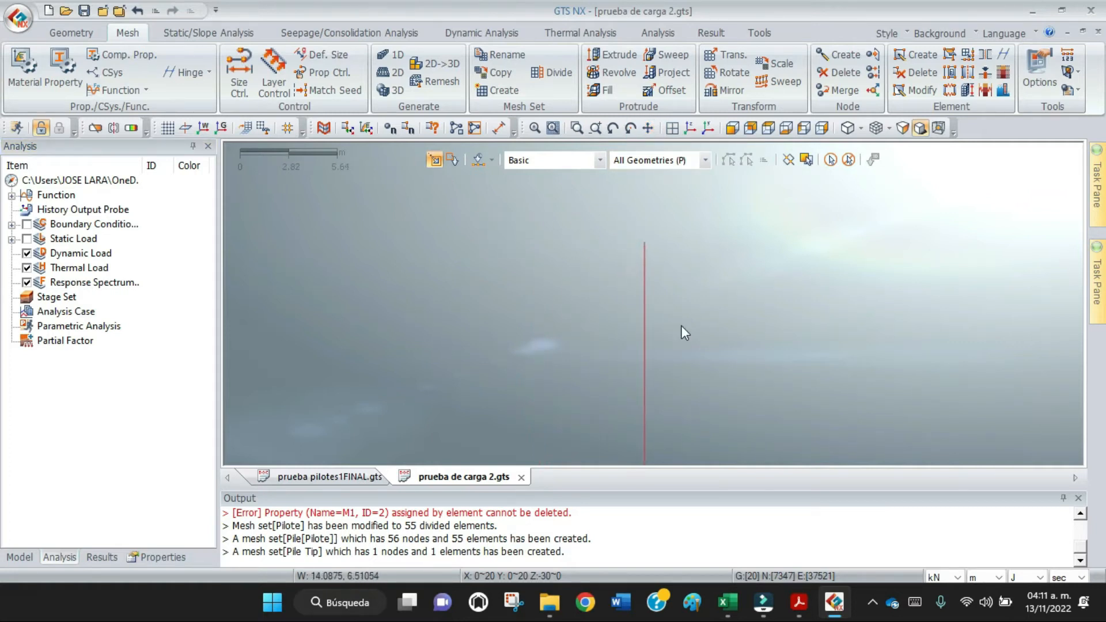
Switch to the pile foundation load test PDF in Acrobat and examine the Force load settings and load cycle table.
{"action": "left_click", "coordinate": [802, 609]}
{"action": "left_click", "coordinate": [789, 520]}
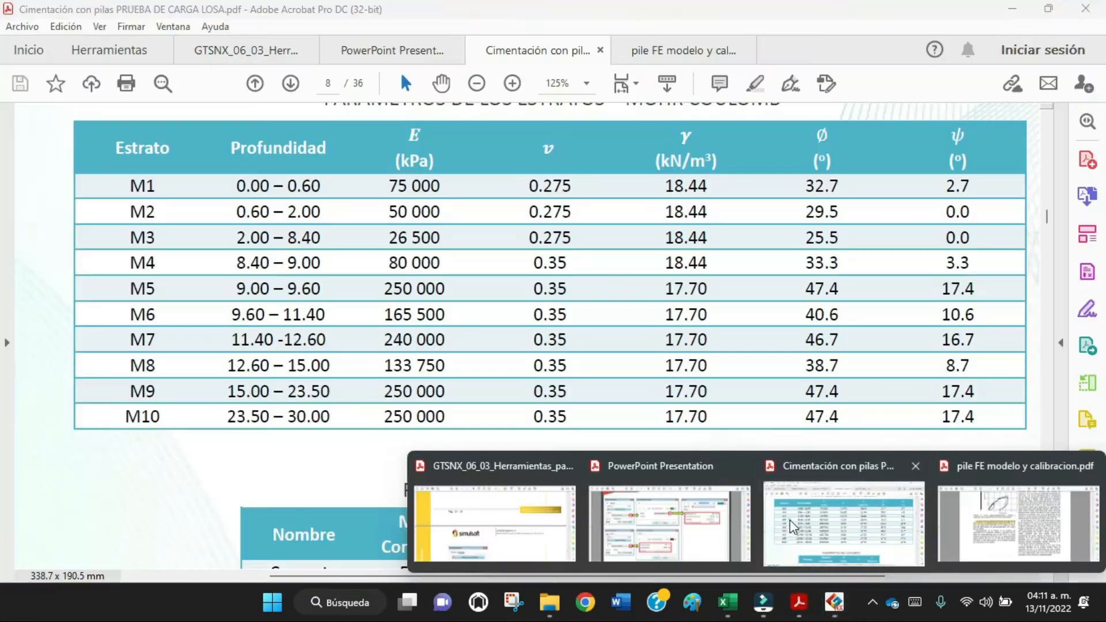
{"action": "scroll", "coordinate": [873, 419], "scroll_direction": "down", "scroll_amount": 3}
{"action": "scroll", "coordinate": [873, 419], "scroll_direction": "down", "scroll_amount": 5}
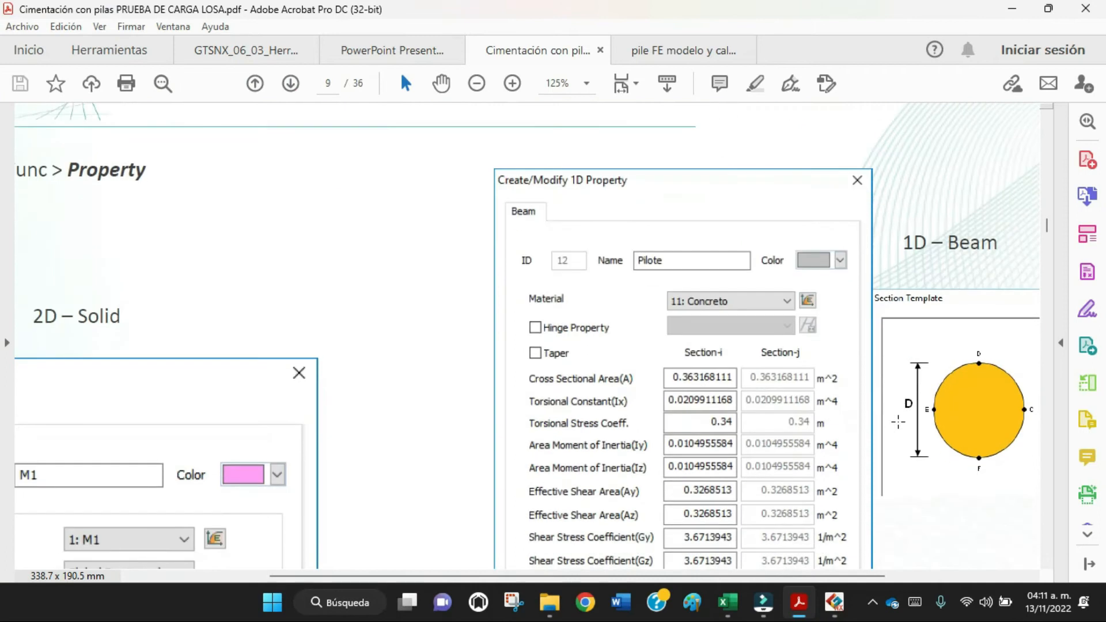
{"action": "scroll", "coordinate": [1041, 534], "scroll_direction": "down", "scroll_amount": 6}
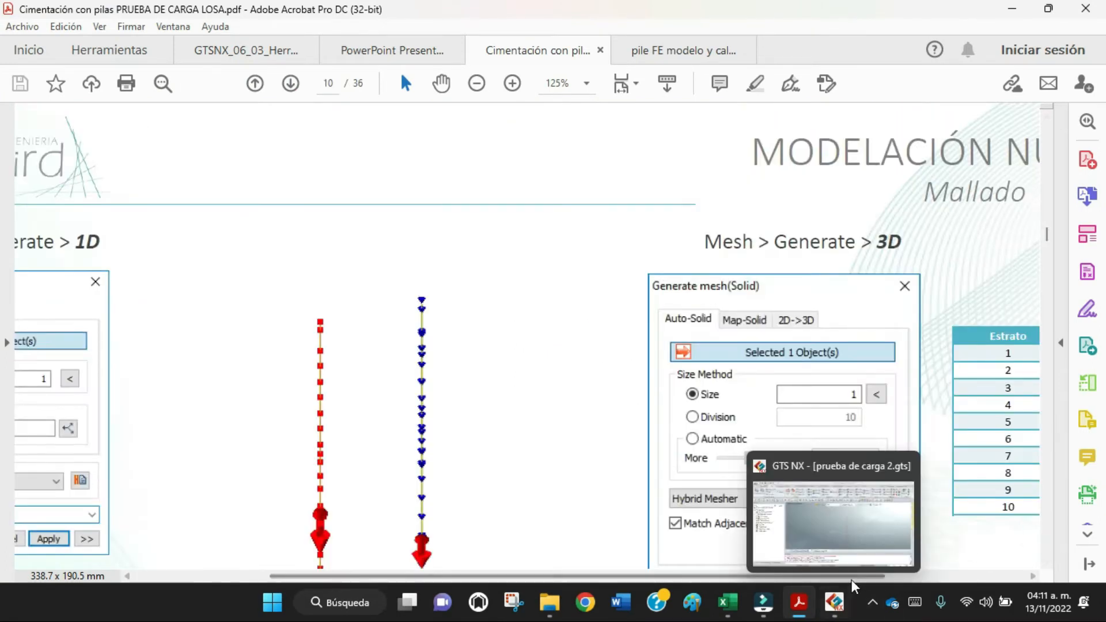
{"action": "left_click_drag", "start_coordinate": [851, 576], "coordinate": [933, 578]}
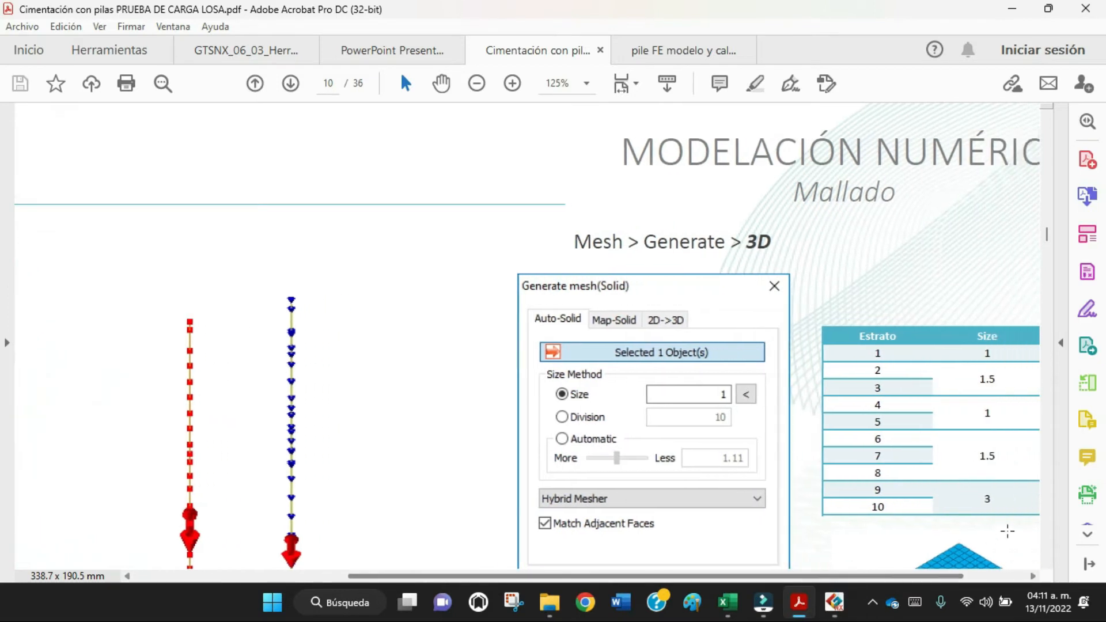
{"action": "scroll", "coordinate": [1046, 536], "scroll_direction": "down", "scroll_amount": 5}
{"action": "scroll", "coordinate": [1046, 536], "scroll_direction": "down", "scroll_amount": 10}
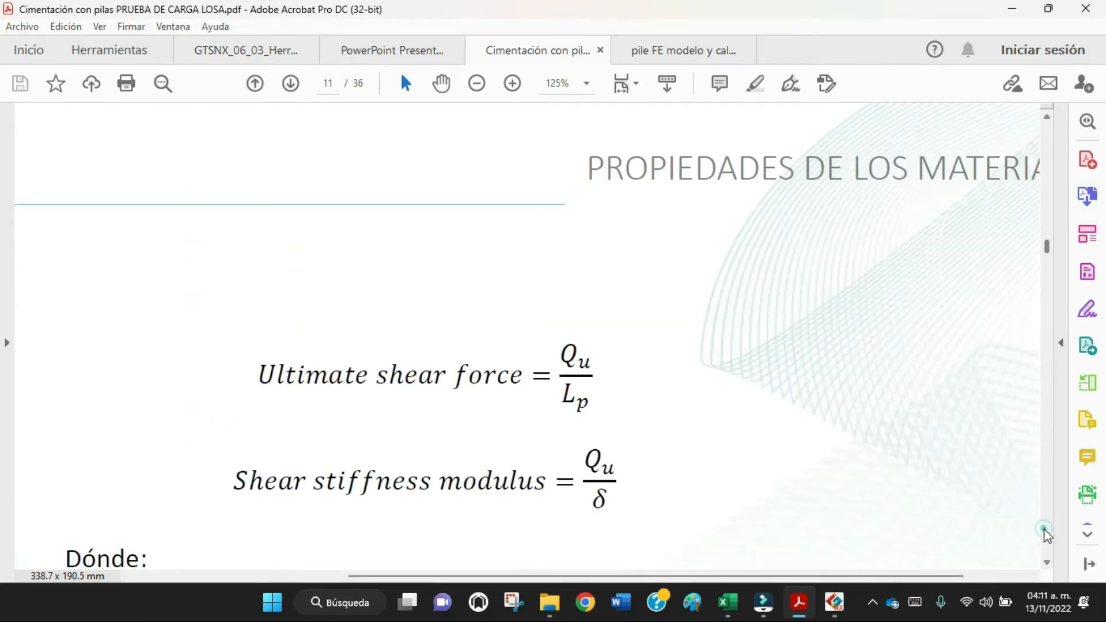
{"action": "scroll", "coordinate": [1045, 531], "scroll_direction": "down", "scroll_amount": 5}
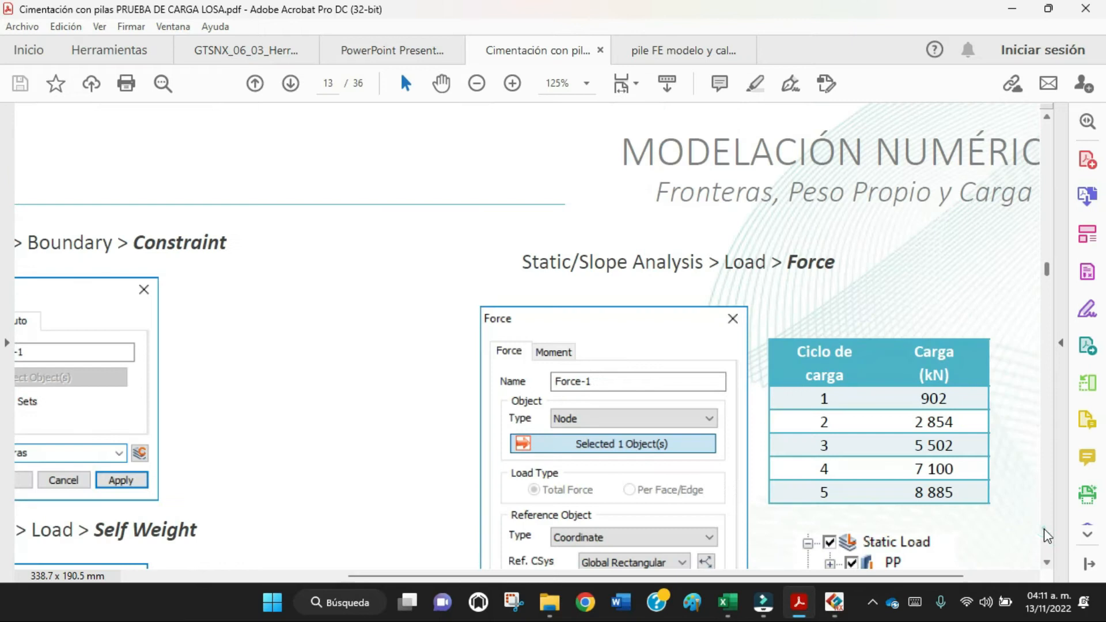
{"action": "scroll", "coordinate": [966, 495], "scroll_direction": "down", "scroll_amount": 3}
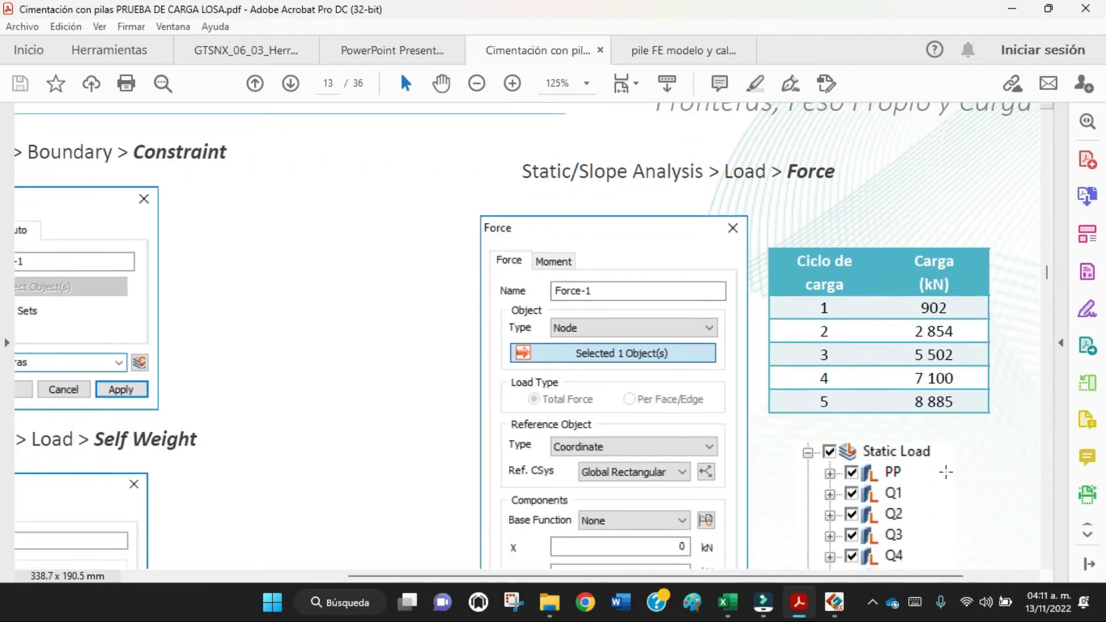
{"action": "scroll", "coordinate": [885, 582], "scroll_direction": "right", "scroll_amount": 3}
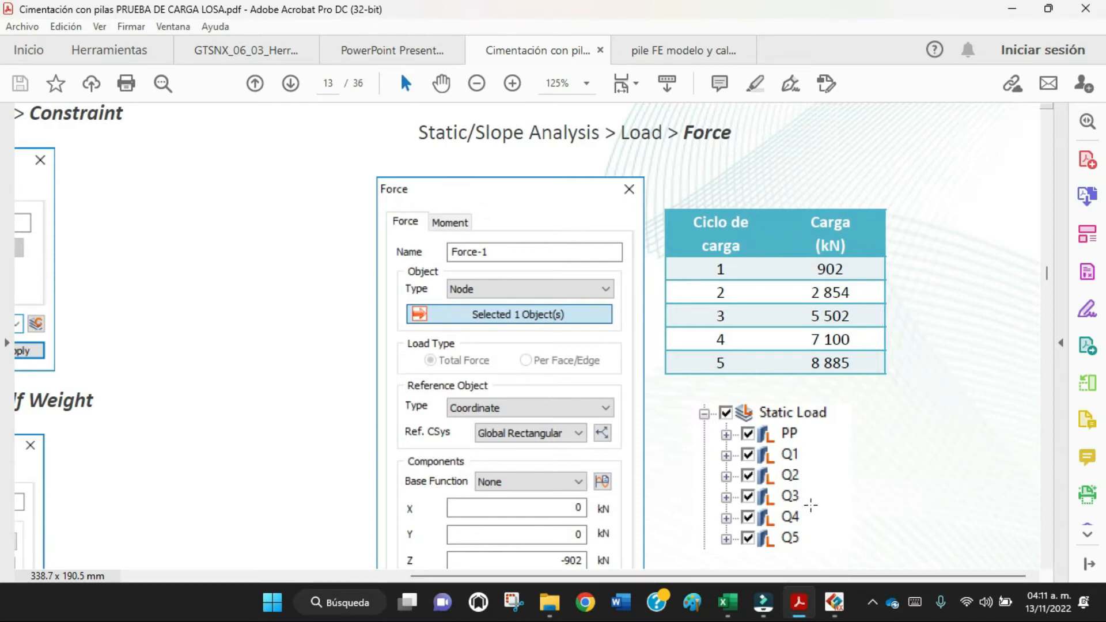
Return to GTS NX and start a nodal Force load in load set Q1, selecting the pile's top node.
{"action": "left_click", "coordinate": [834, 602]}
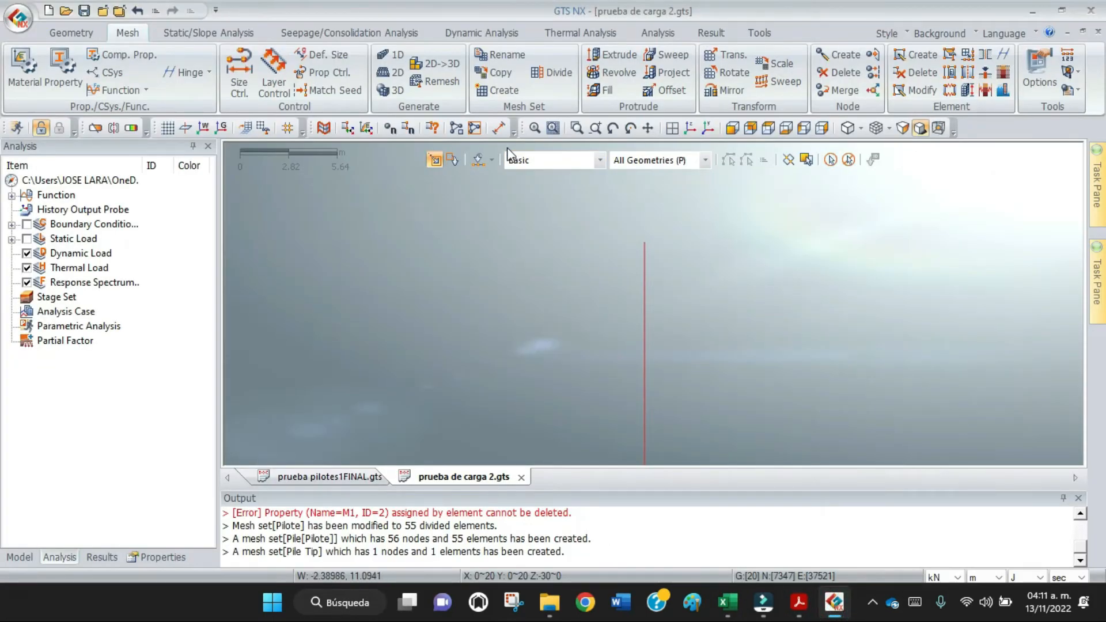
{"action": "left_click", "coordinate": [228, 39]}
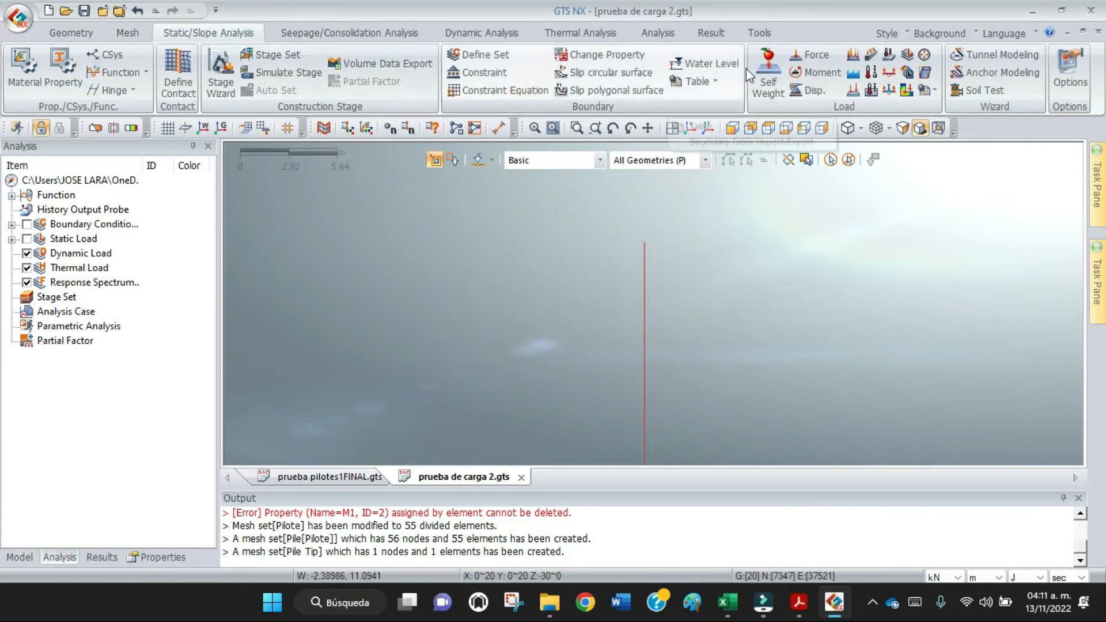
{"action": "left_click", "coordinate": [810, 55]}
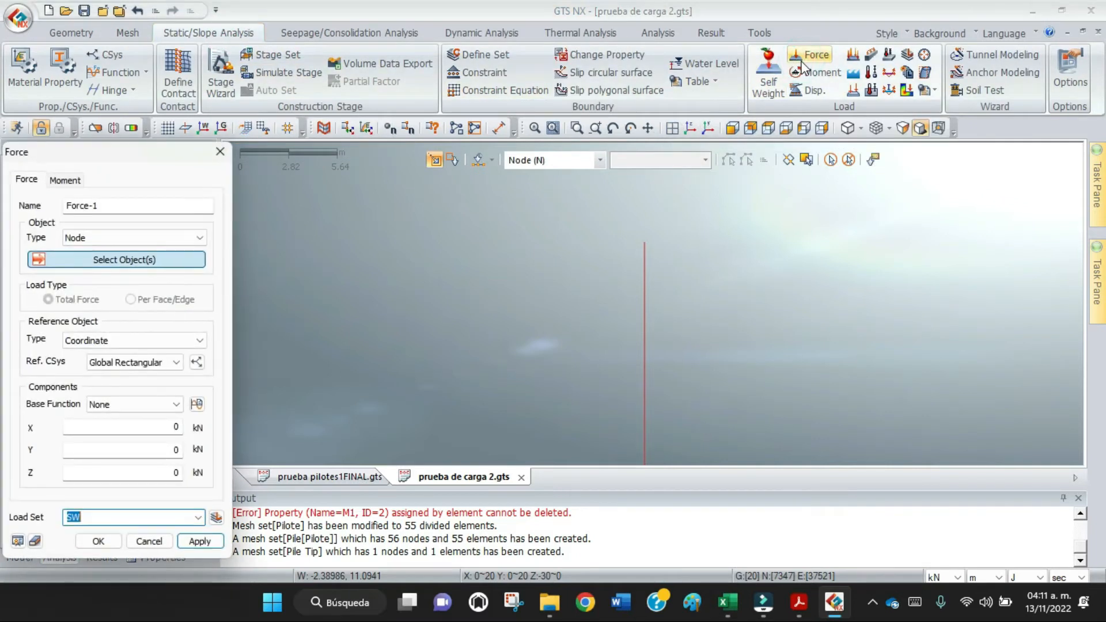
{"action": "left_click_drag", "start_coordinate": [168, 155], "coordinate": [453, 45]}
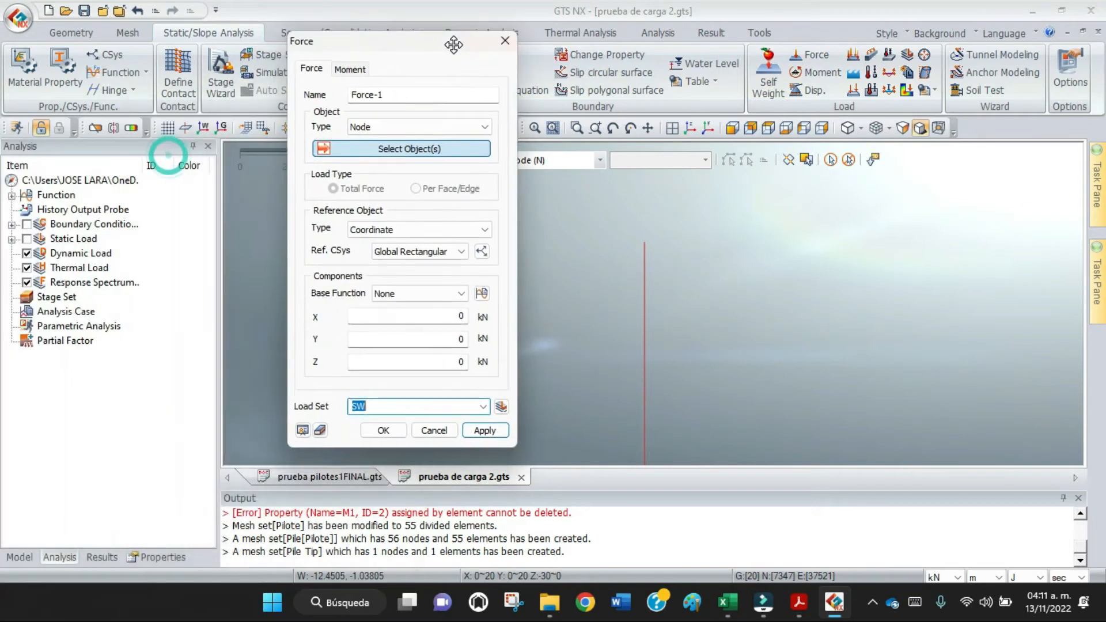
{"action": "left_click", "coordinate": [380, 407]}
{"action": "double_click", "coordinate": [363, 407]}
{"action": "type", "text": "Q1"}
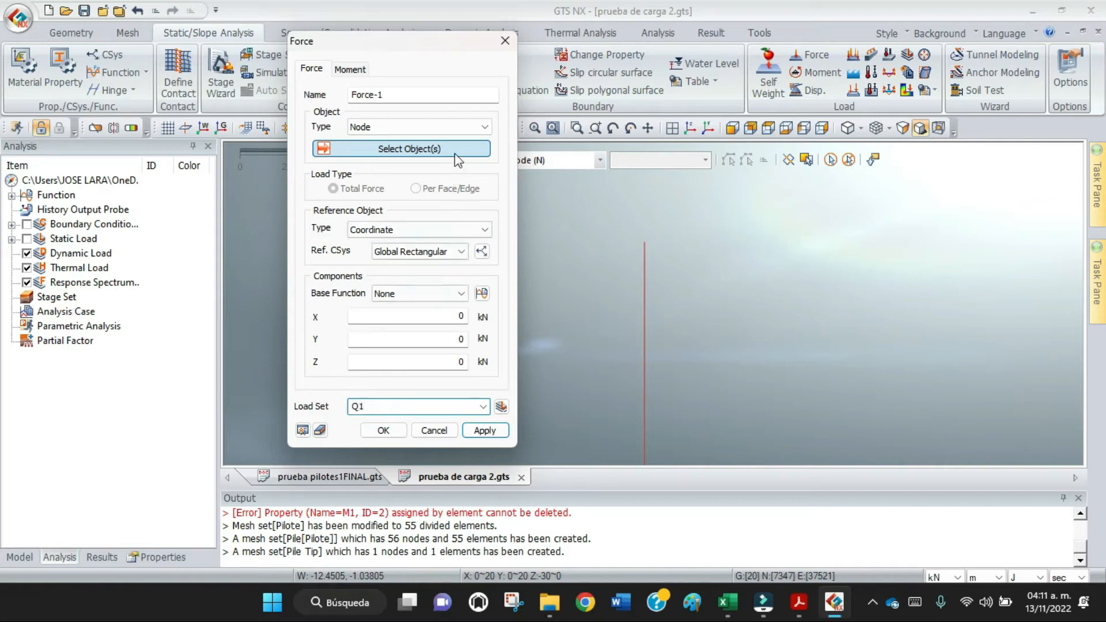
{"action": "left_click", "coordinate": [645, 243]}
{"action": "left_click", "coordinate": [646, 244]}
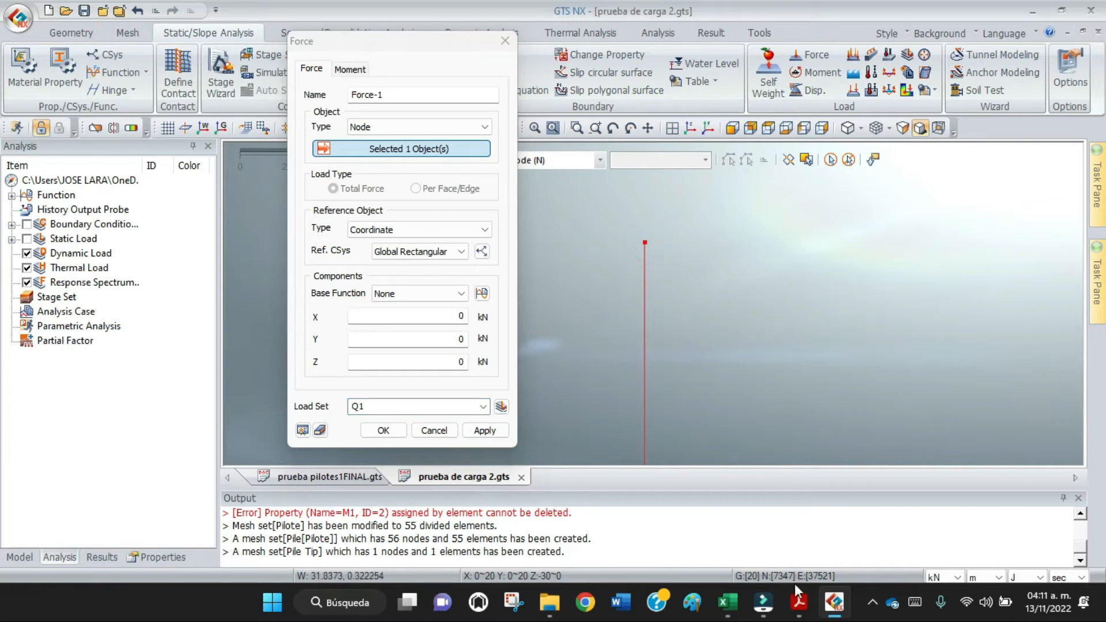
Check the cycle 1 load in the Acrobat PDF, set the force's Z component to -902 kN in GTS NX and apply it.
{"action": "mouse_move", "coordinate": [799, 605]}
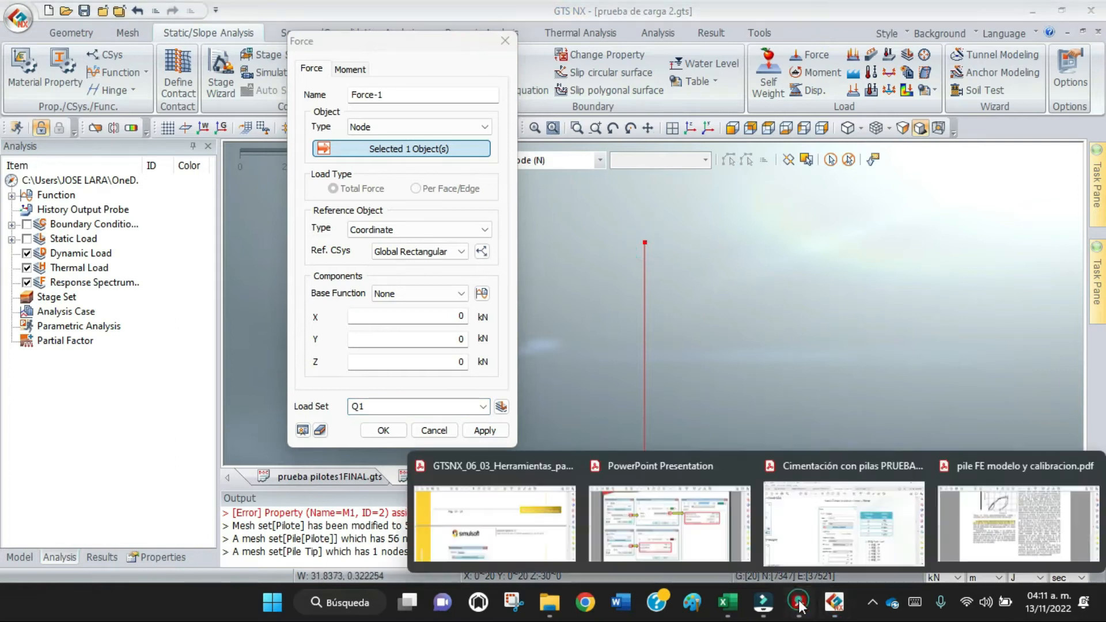
{"action": "left_click", "coordinate": [820, 533]}
{"action": "left_click", "coordinate": [833, 602]}
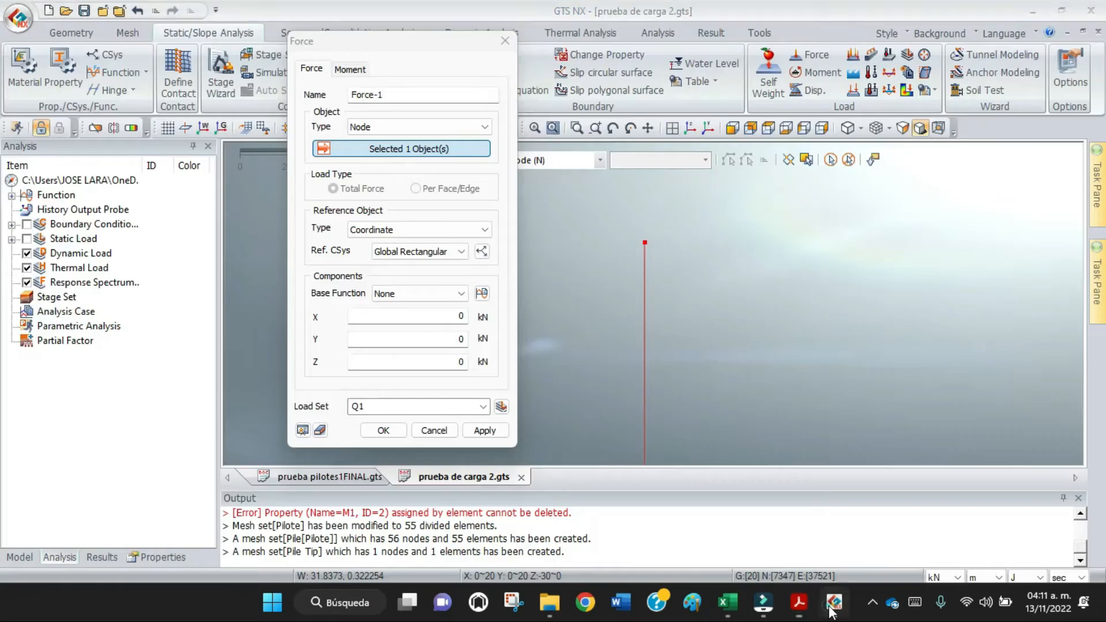
{"action": "left_click", "coordinate": [429, 363]}
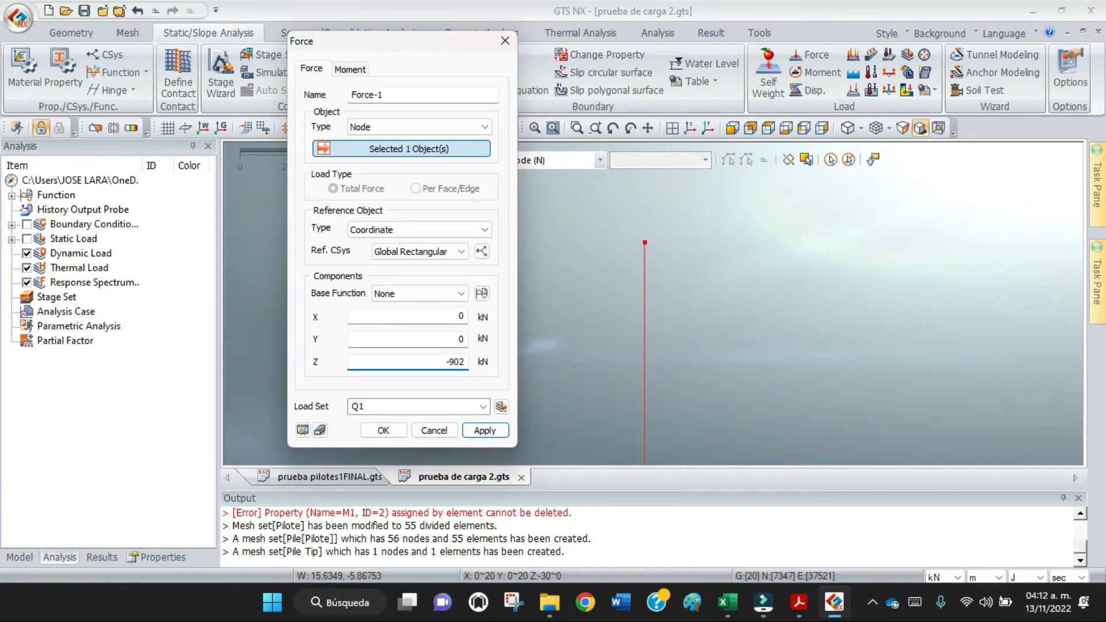
{"action": "left_click", "coordinate": [485, 431]}
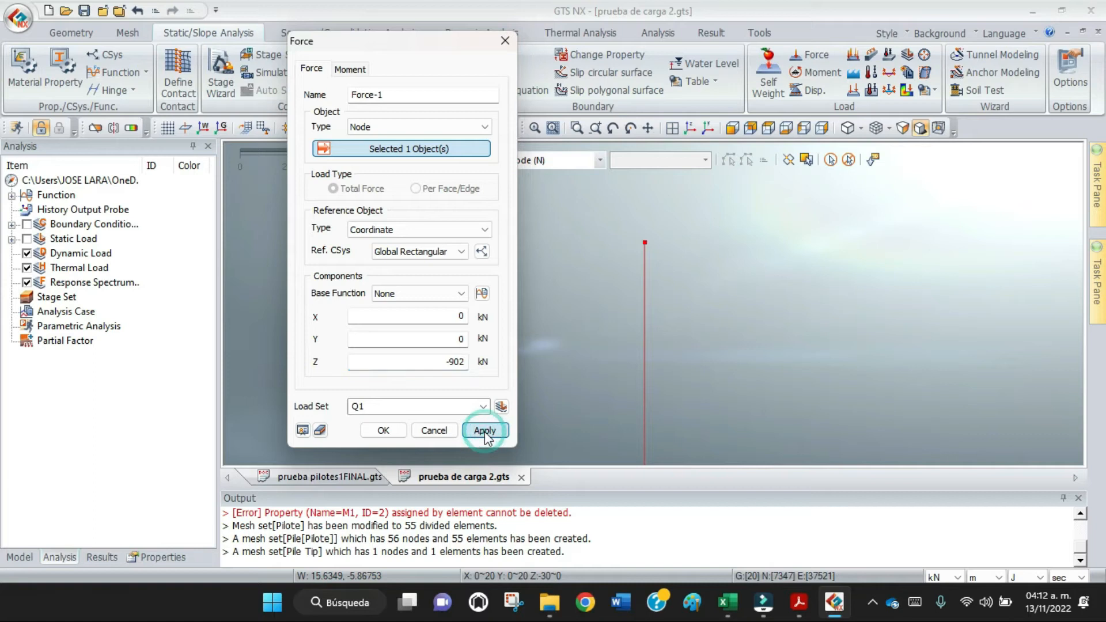
Set the next force's load set to Q2 and its Z component to -2854 kN, consulting the PDF load cycle table in Acrobat.
{"action": "left_click", "coordinate": [378, 405]}
{"action": "left_click", "coordinate": [379, 405]}
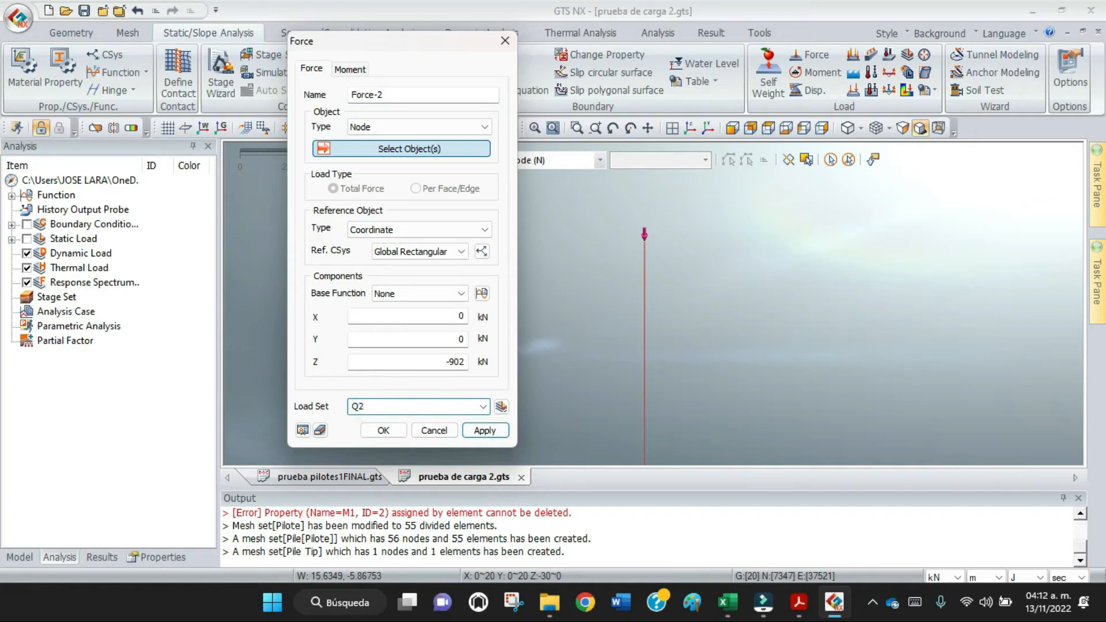
{"action": "left_click", "coordinate": [450, 361]}
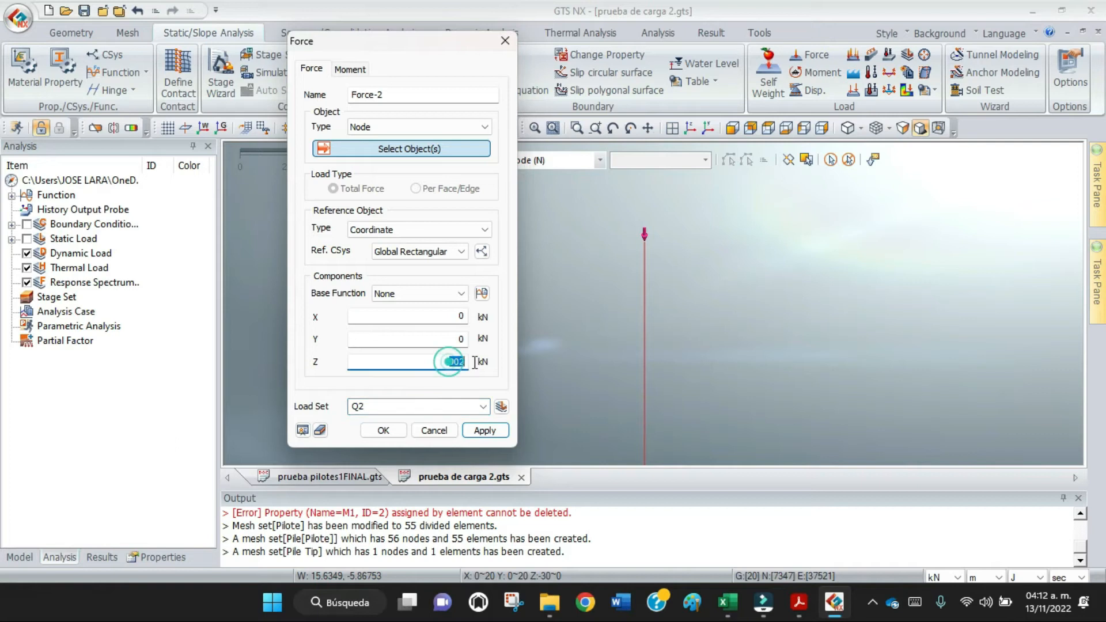
{"action": "type", "text": "-"}
{"action": "left_click", "coordinate": [797, 605]}
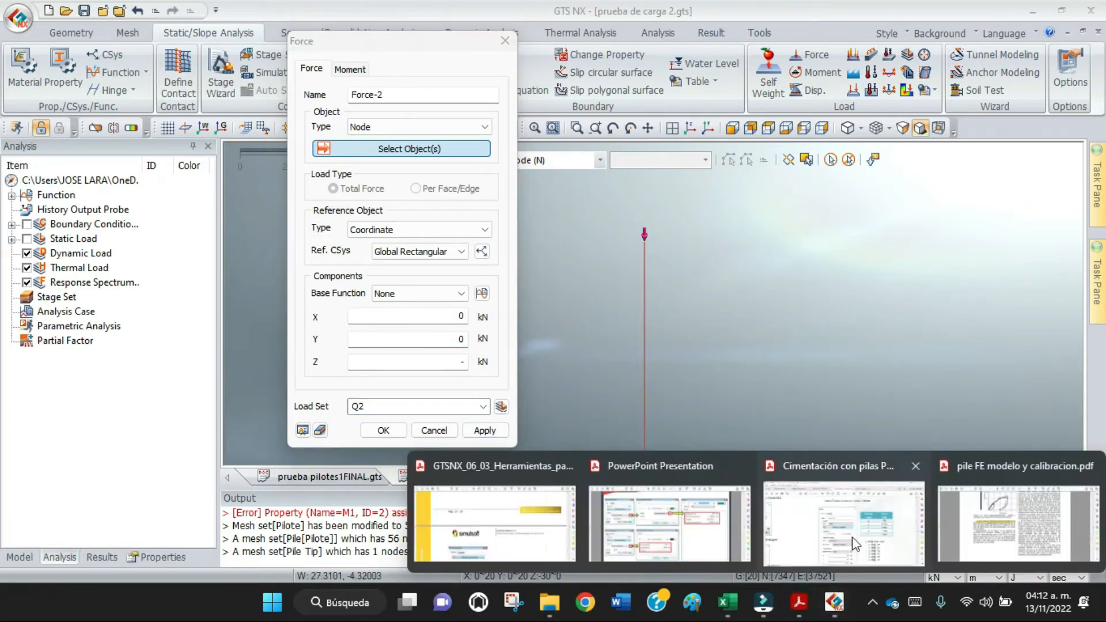
{"action": "left_click", "coordinate": [851, 534]}
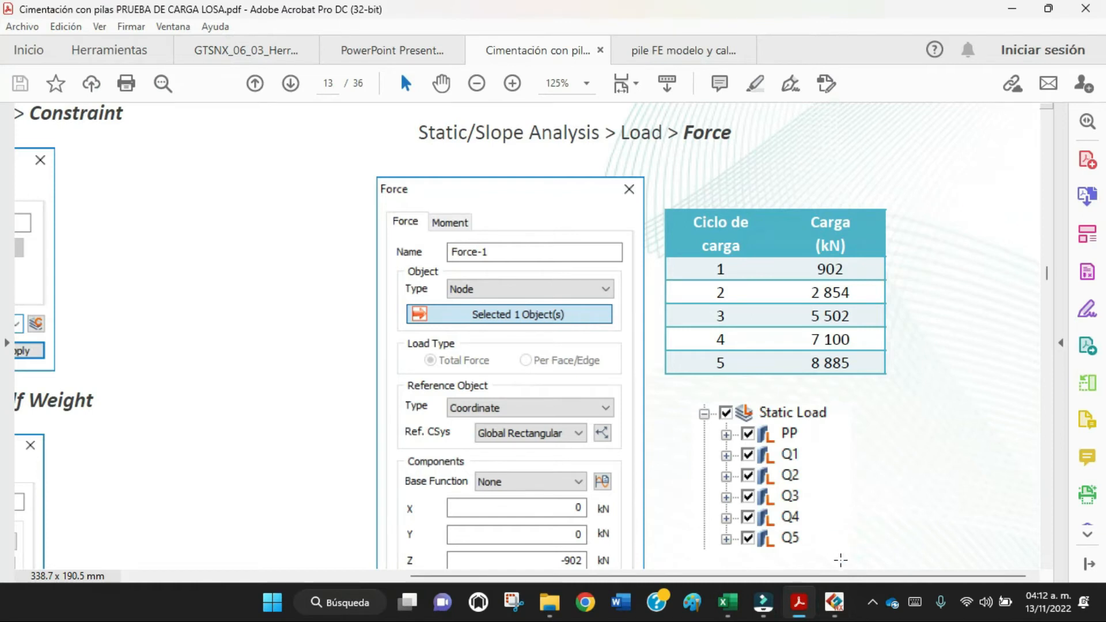
{"action": "left_click", "coordinate": [834, 602]}
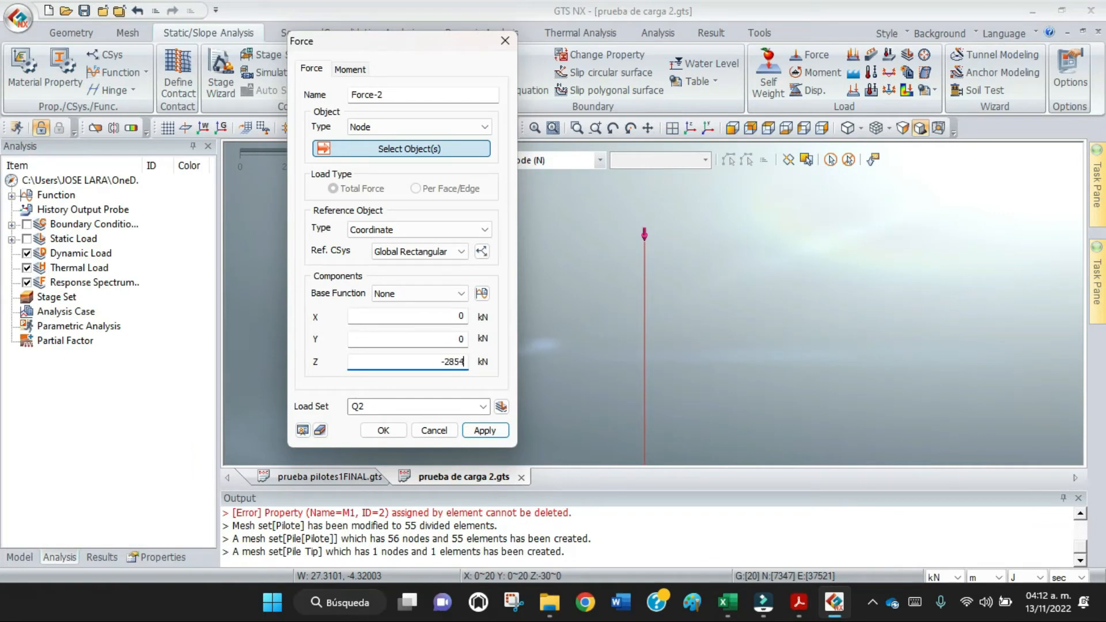
Assign the Q2 force to the pile's top node and apply it.
{"action": "left_click", "coordinate": [493, 437]}
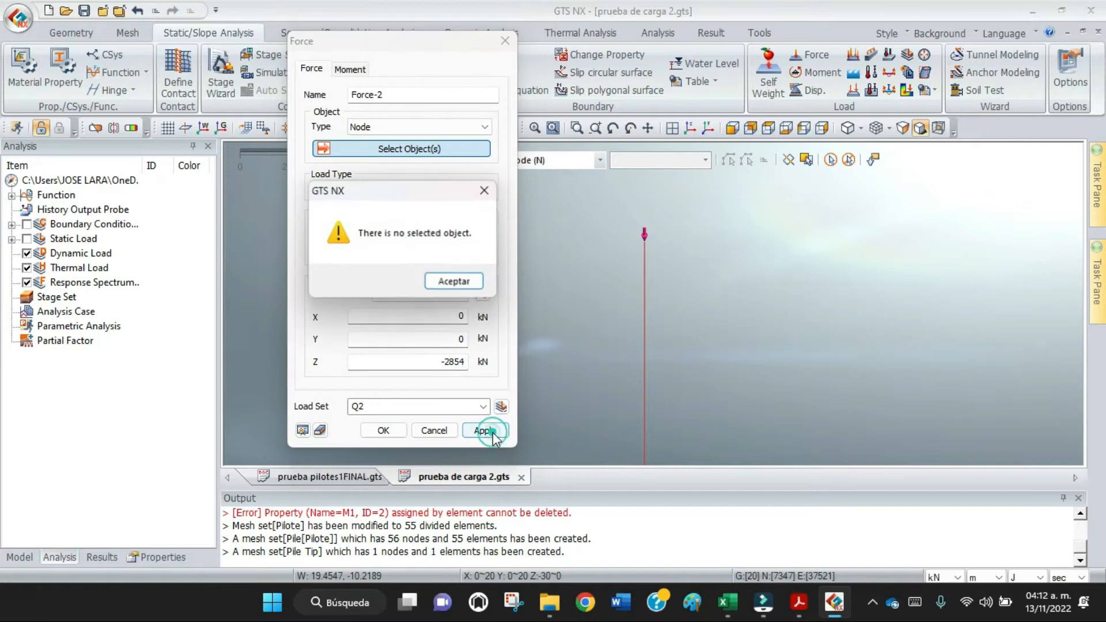
{"action": "left_click", "coordinate": [471, 283]}
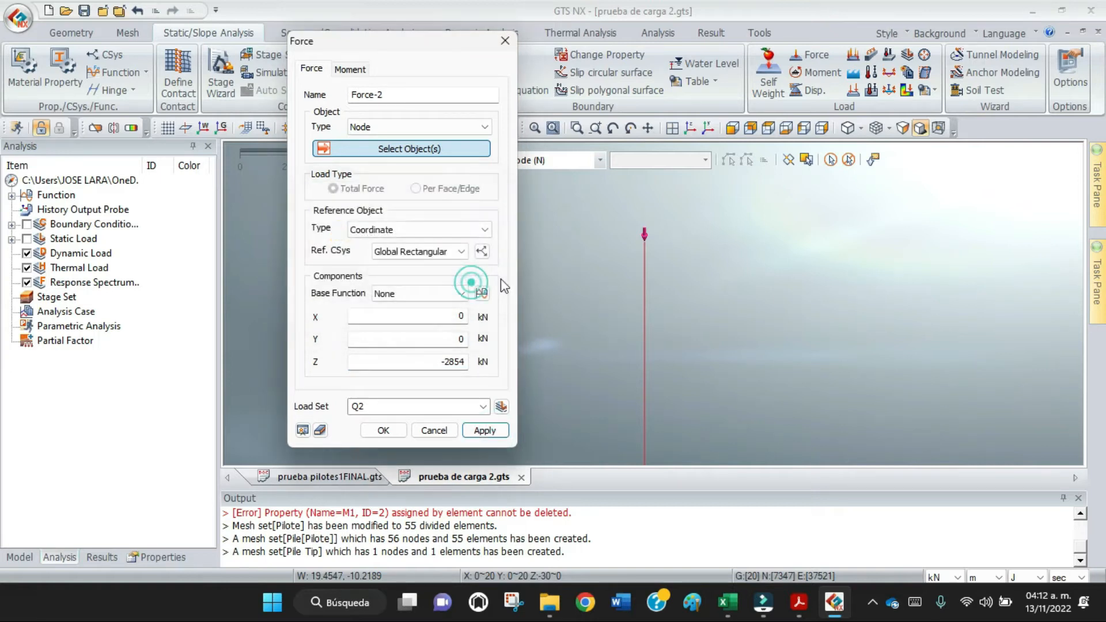
{"action": "left_click", "coordinate": [645, 240]}
{"action": "left_click", "coordinate": [646, 241]}
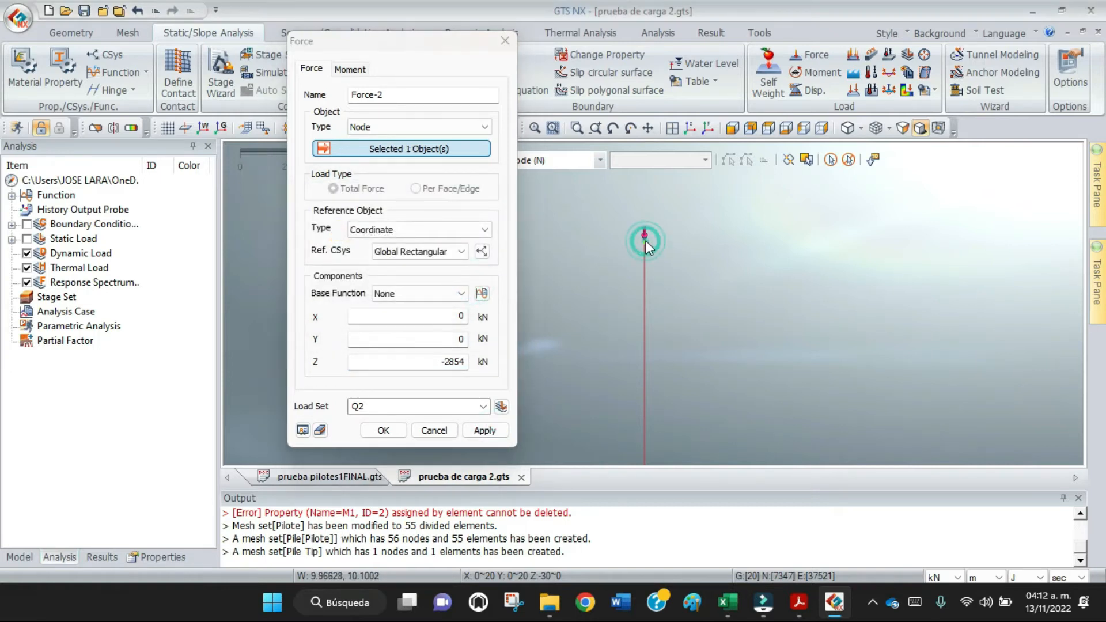
{"action": "left_click", "coordinate": [486, 431]}
Set the next force's load set to Q3 and its Z component to -5502 kN, consulting the PDF load cycle table in Acrobat.
{"action": "double_click", "coordinate": [382, 405]}
{"action": "left_click", "coordinate": [381, 406]}
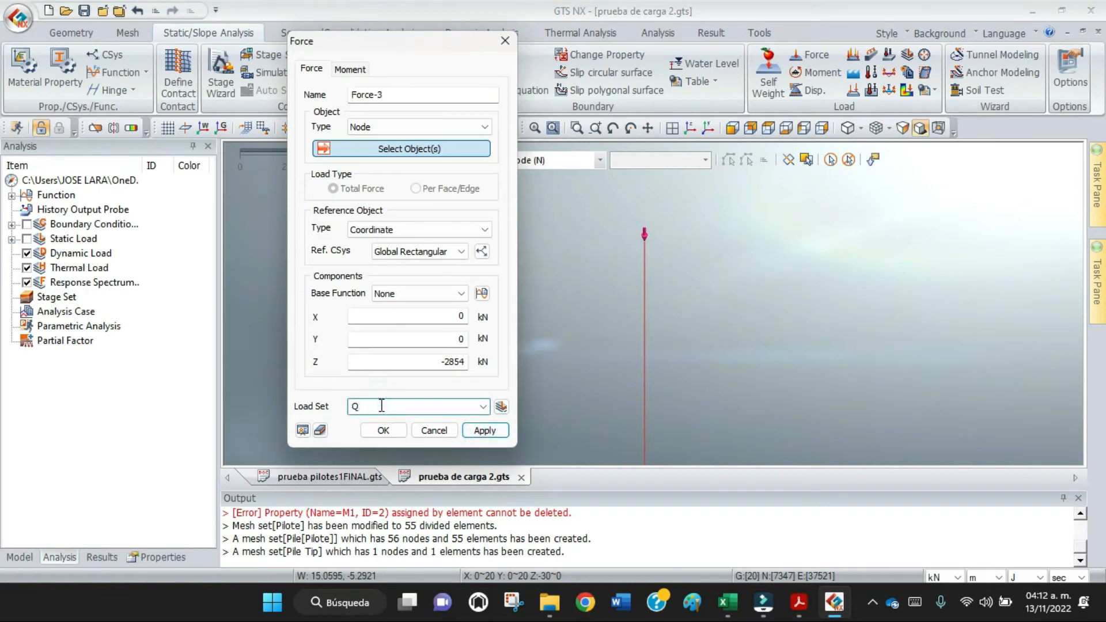
{"action": "left_click", "coordinate": [451, 366]}
{"action": "key", "text": "Delete"}
{"action": "key", "text": "Delete"}
{"action": "key", "text": "Delete"}
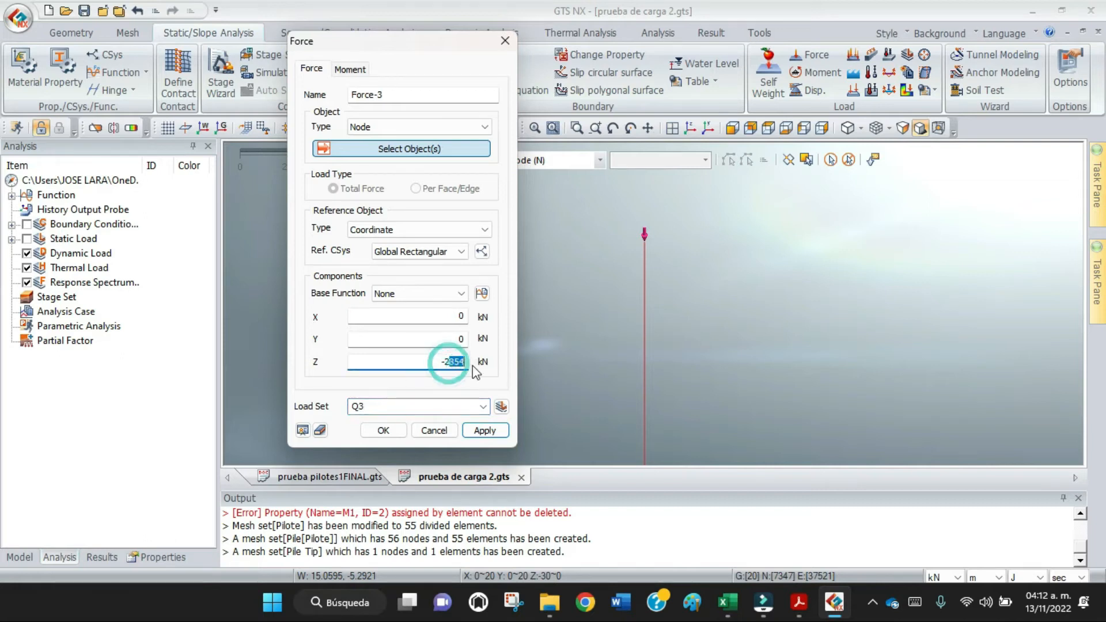
{"action": "key", "text": "BackSpace"}
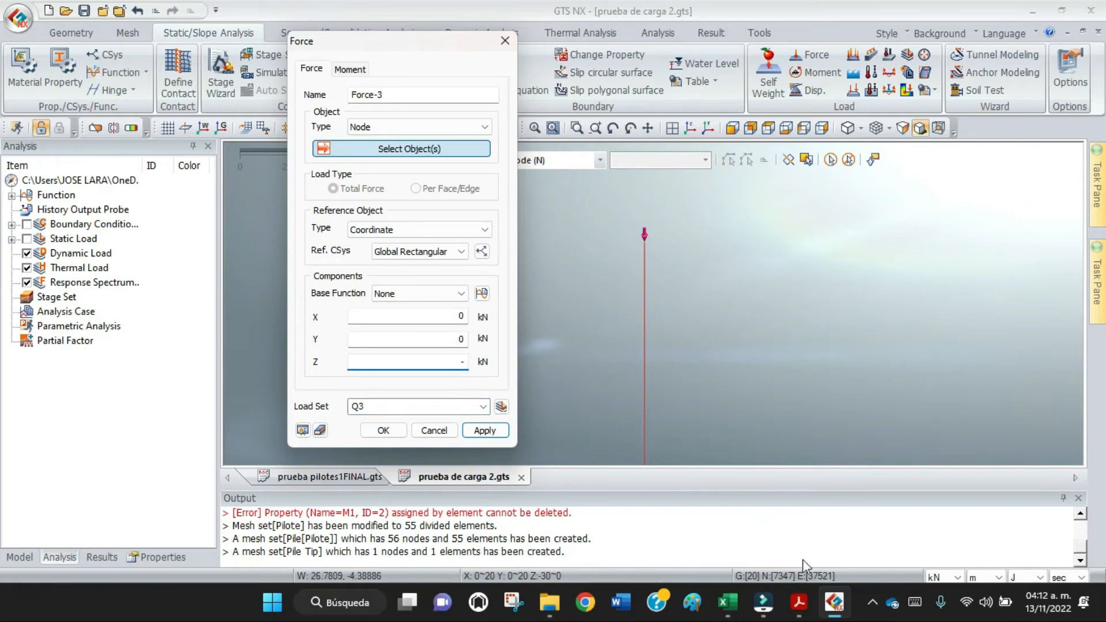
{"action": "left_click", "coordinate": [799, 610]}
{"action": "left_click", "coordinate": [875, 552]}
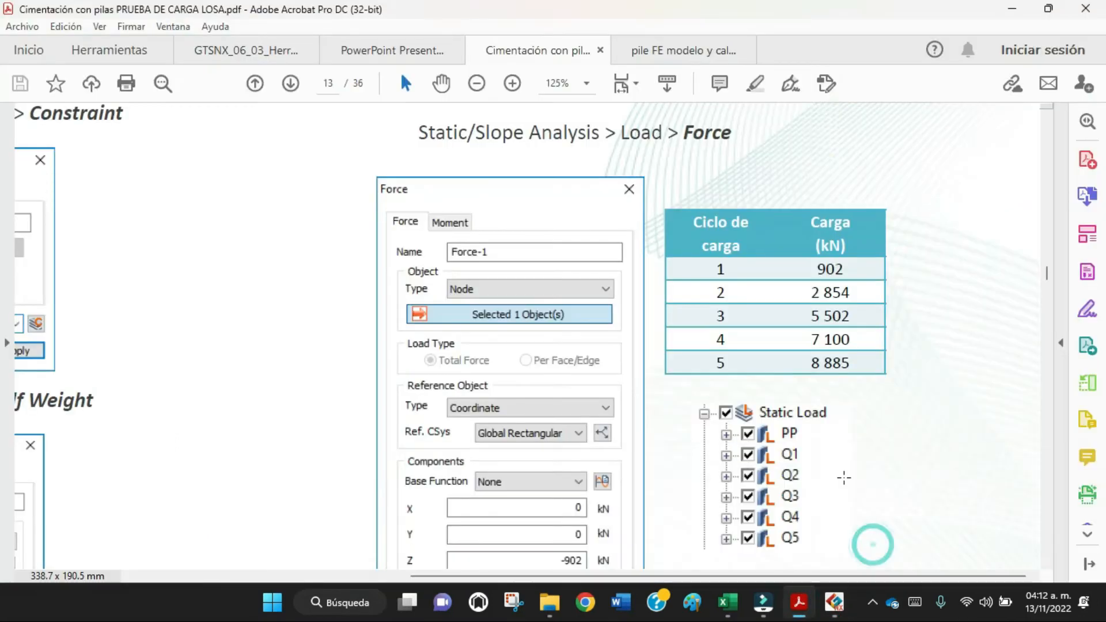
{"action": "left_click", "coordinate": [835, 602]}
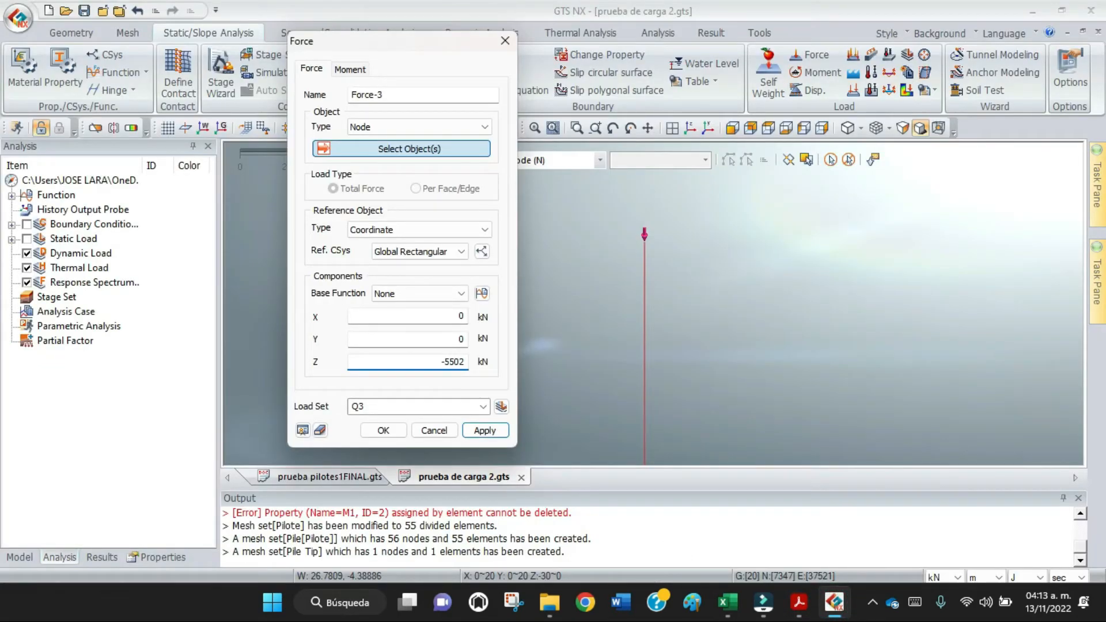
Assign the Q3 force to the pile's top node and apply it.
{"action": "left_click", "coordinate": [488, 432]}
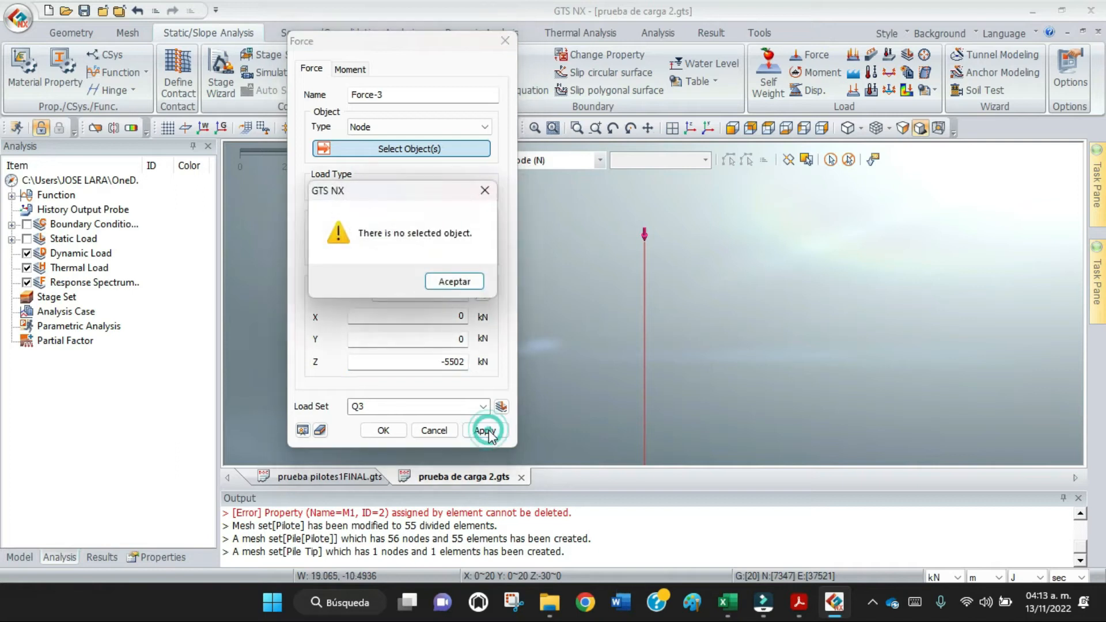
{"action": "left_click", "coordinate": [461, 281]}
{"action": "left_click", "coordinate": [645, 237]}
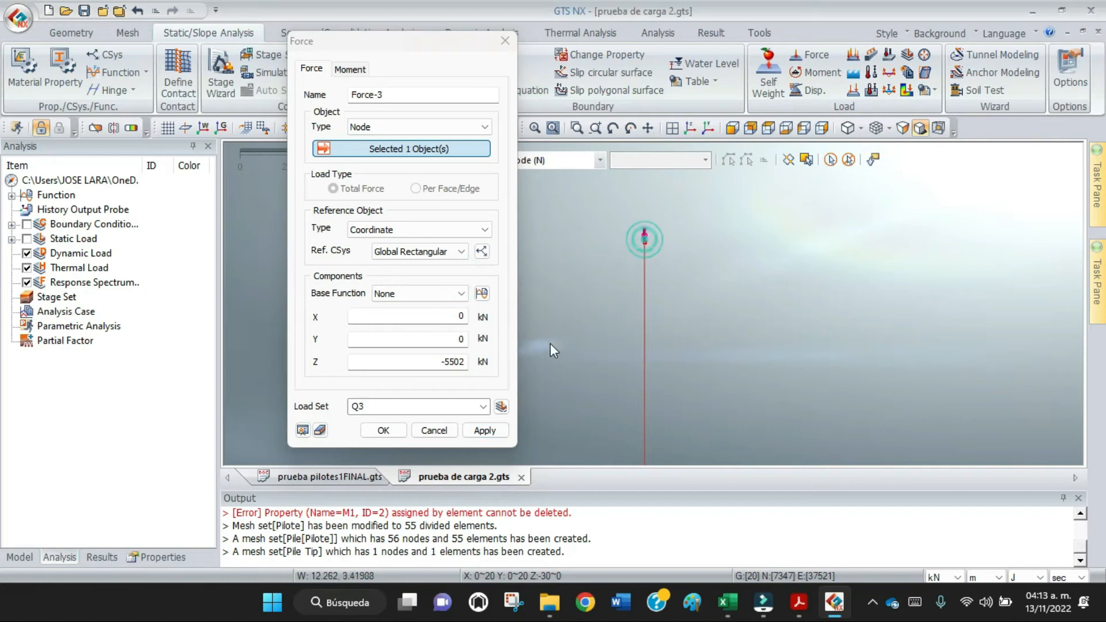
{"action": "left_click", "coordinate": [485, 431]}
Set the next force's load set to Q4 and its Z component to -7100 kN, consulting the PDF load cycle table in Acrobat.
{"action": "left_click", "coordinate": [376, 406]}
{"action": "left_click", "coordinate": [379, 408]}
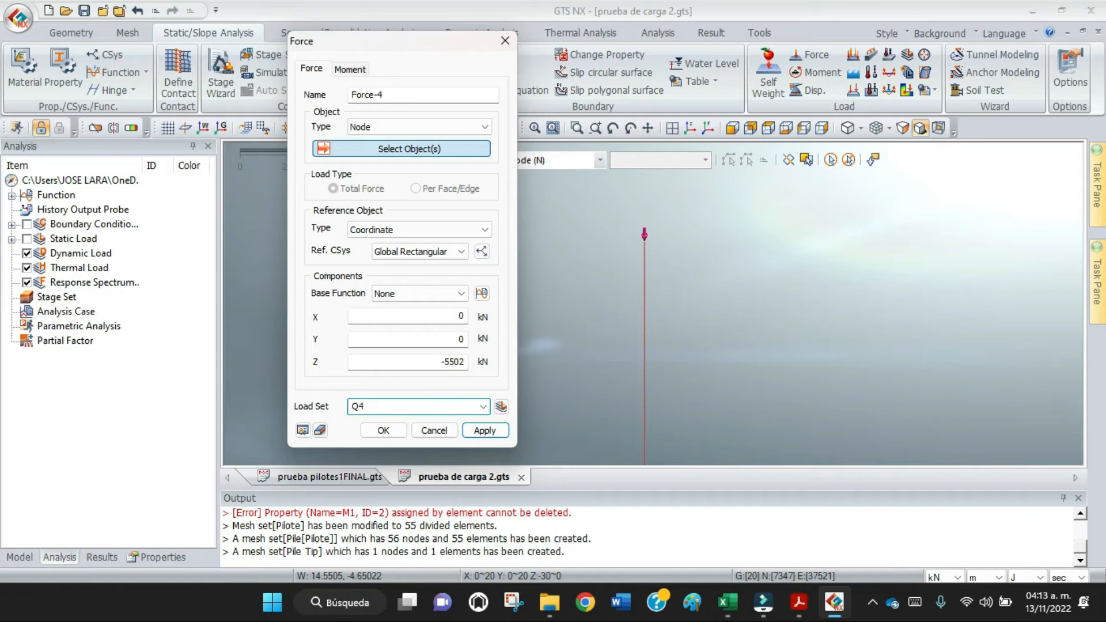
{"action": "left_click", "coordinate": [801, 605]}
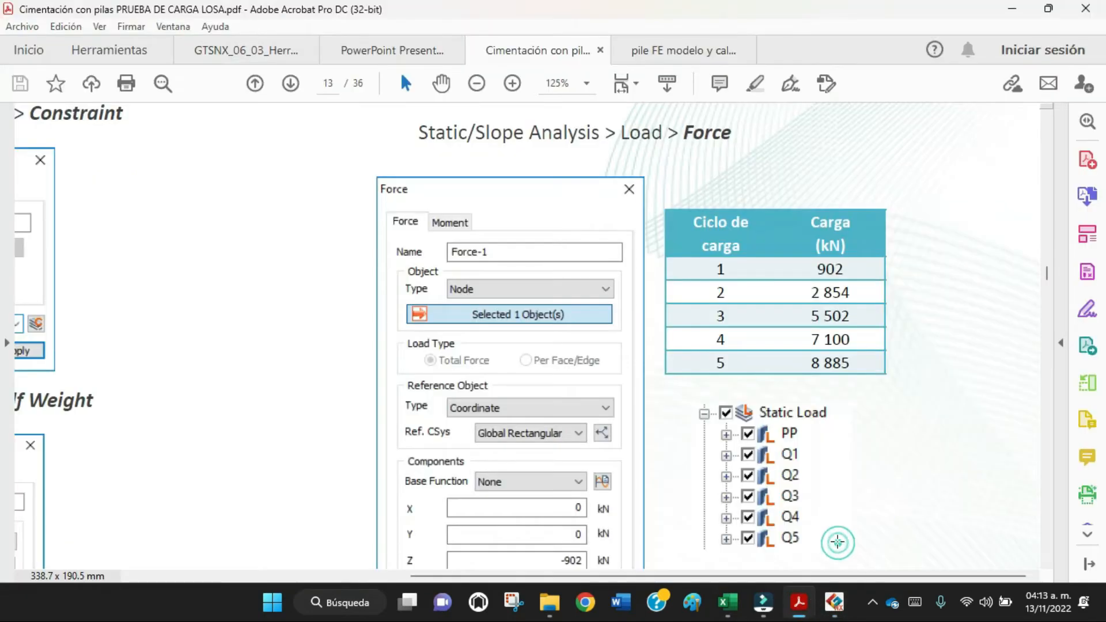
{"action": "left_click", "coordinate": [835, 540]}
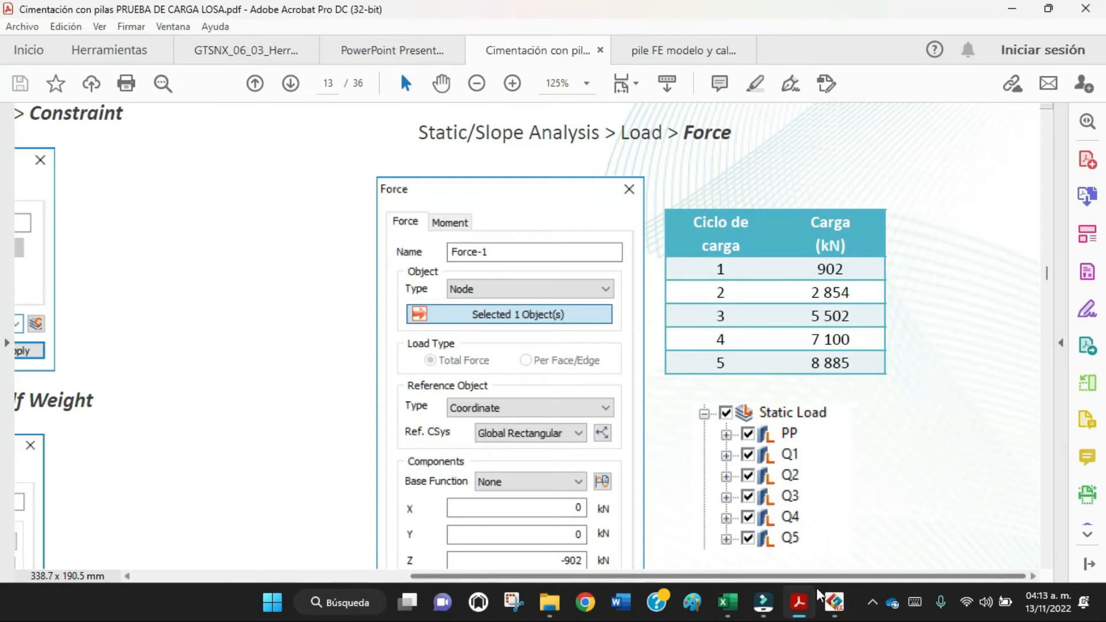
{"action": "left_click", "coordinate": [830, 603]}
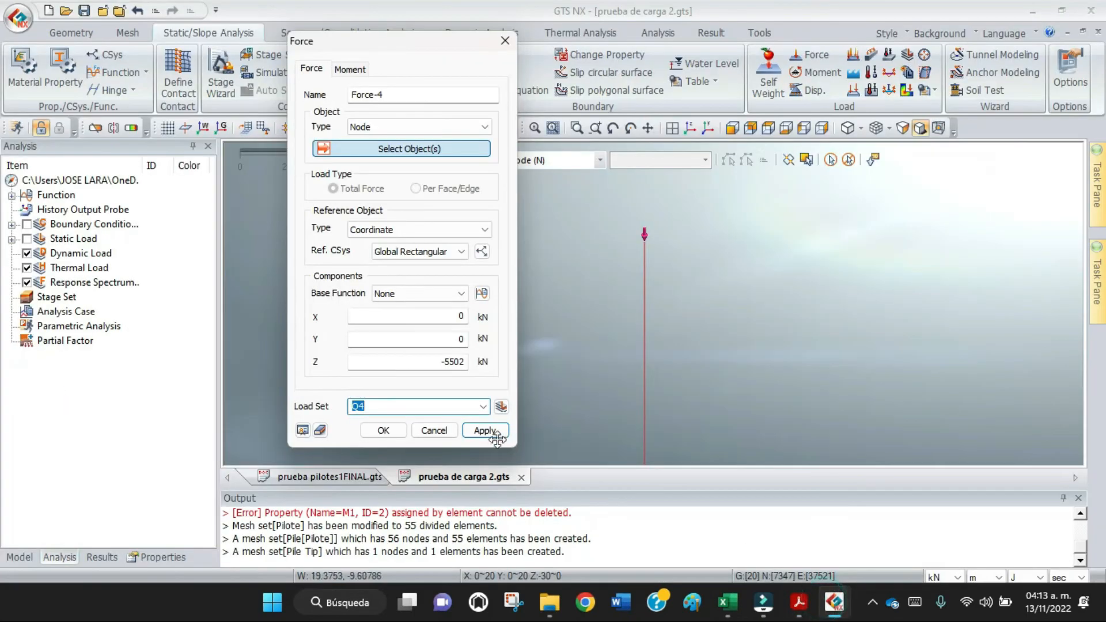
{"action": "left_click", "coordinate": [467, 362]}
{"action": "key", "text": "BackSpace"}
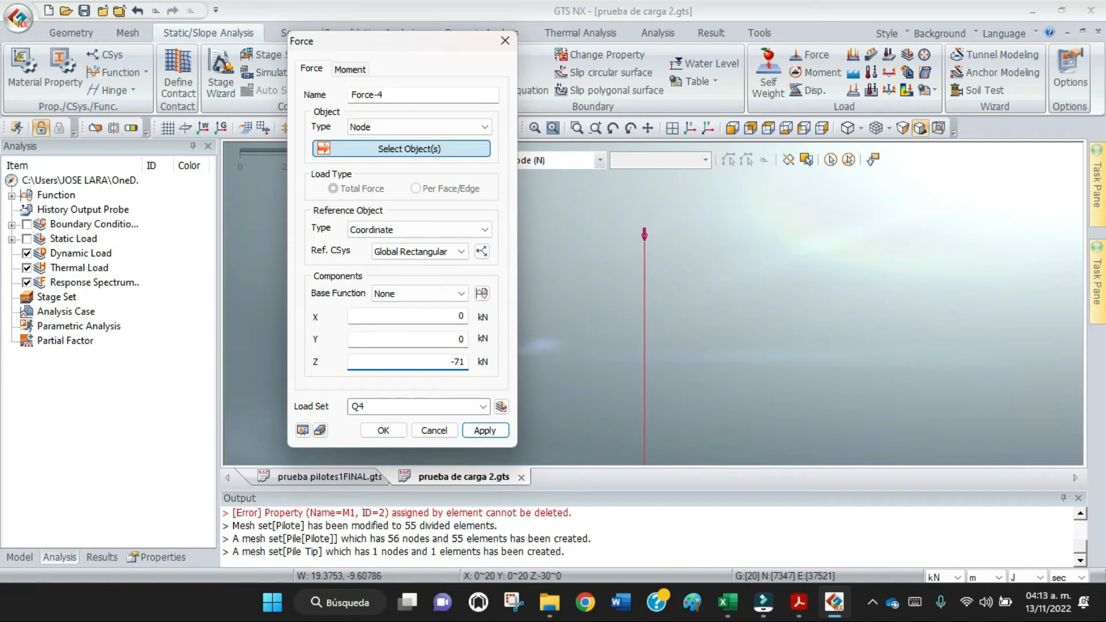
Assign the Q4 force to the pile's top node and apply it.
{"action": "left_click", "coordinate": [485, 431]}
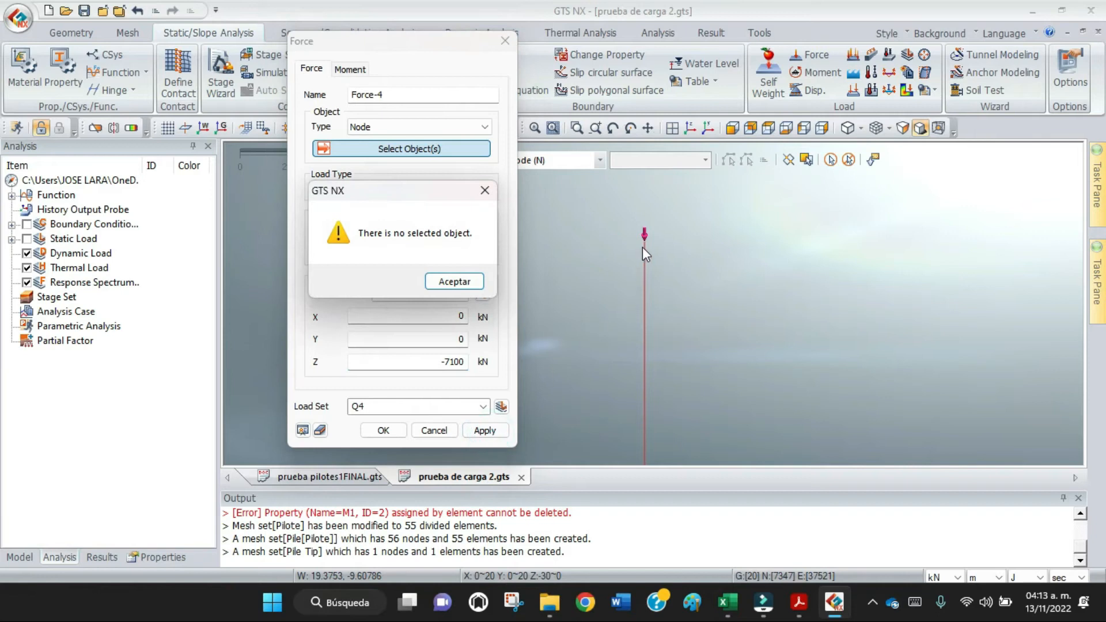
{"action": "left_click", "coordinate": [454, 282]}
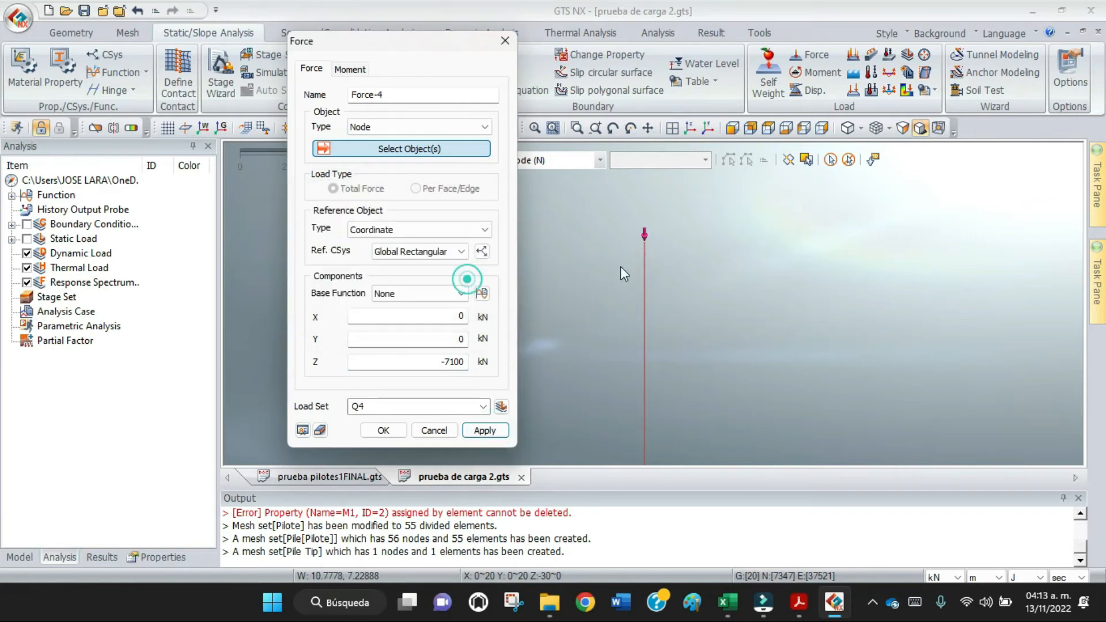
{"action": "left_click", "coordinate": [644, 241]}
{"action": "left_click", "coordinate": [485, 431]}
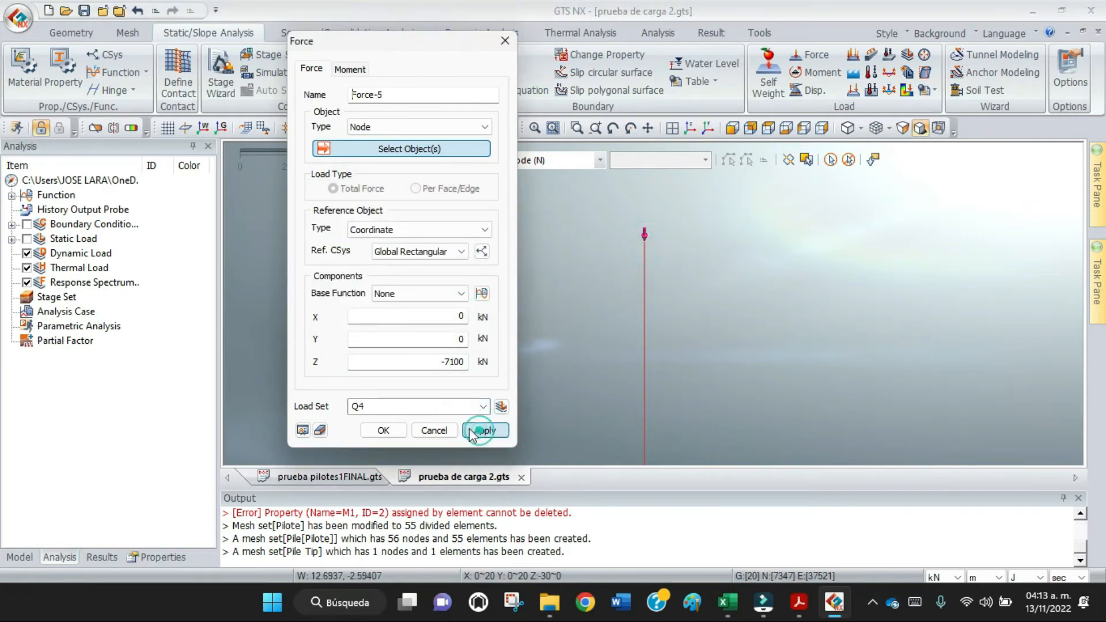
Set the next force's load set to Q5 and assign it to the pile's top node.
{"action": "left_click", "coordinate": [419, 409]}
{"action": "left_click", "coordinate": [417, 409]}
{"action": "key", "text": "BackSpace"}
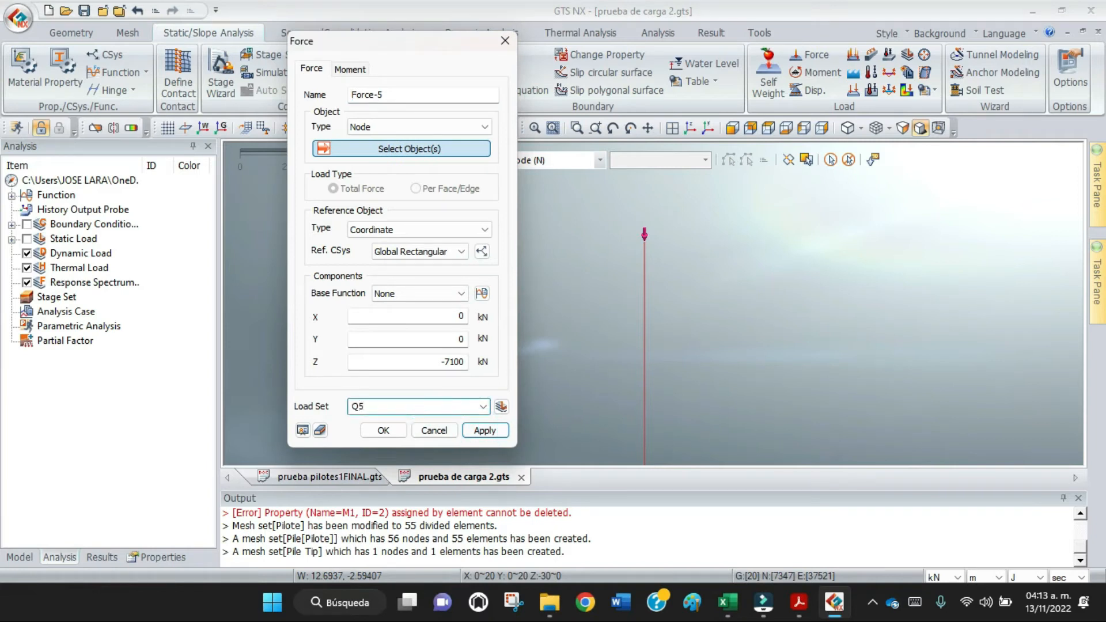
{"action": "left_click", "coordinate": [647, 241]}
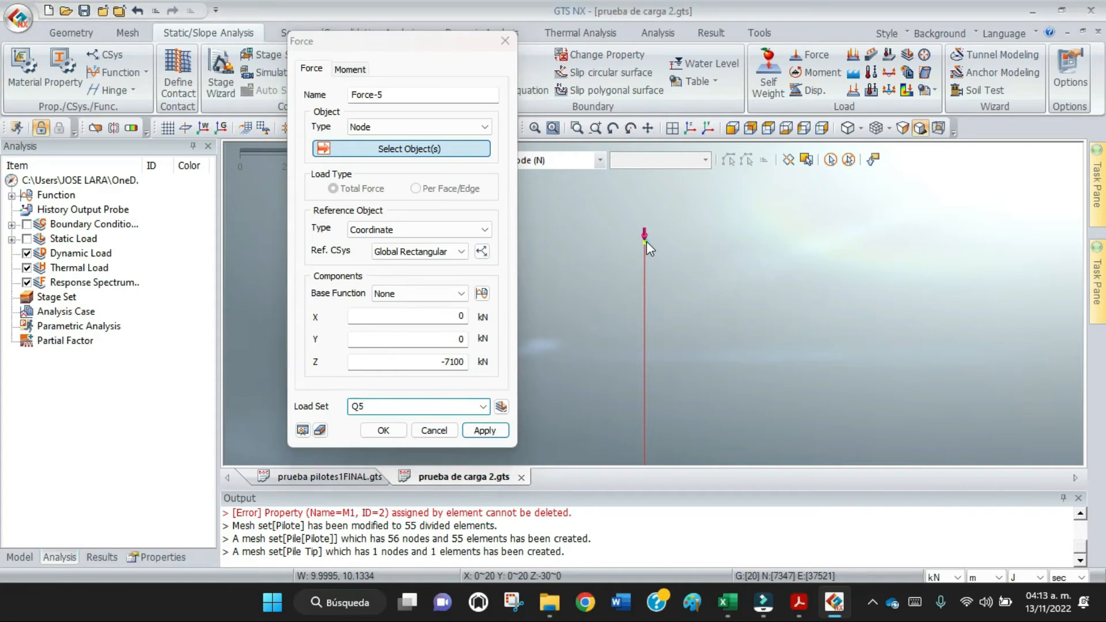
Set the Q5 force's Z component to -8885 kN, consulting the PDF load cycle table in Acrobat, then apply it and finish defining forces.
{"action": "mouse_move", "coordinate": [801, 606]}
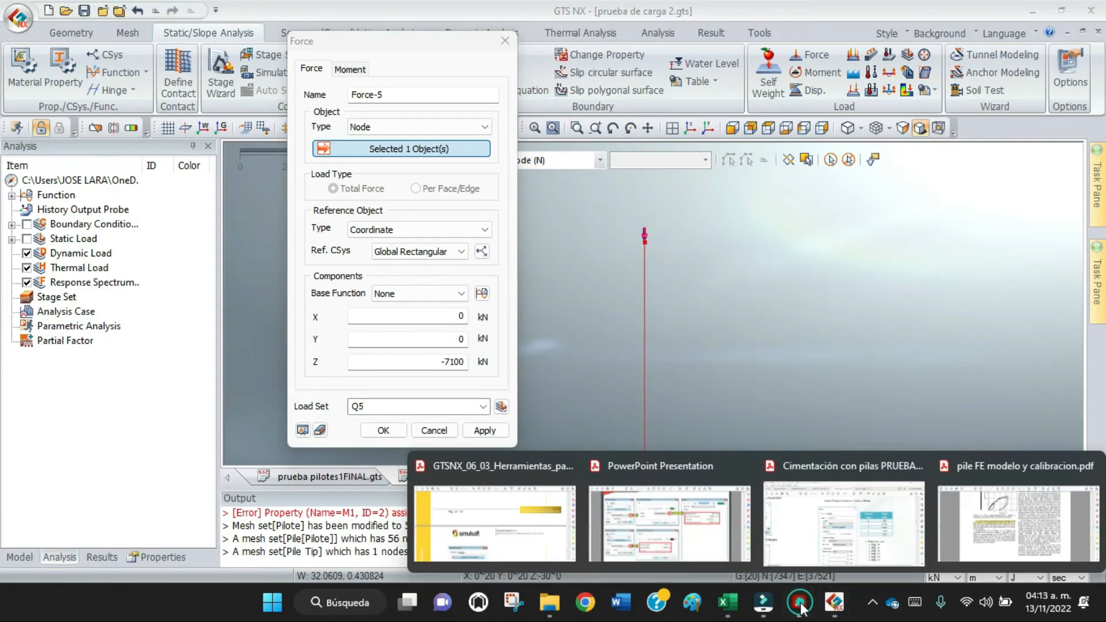
{"action": "left_click", "coordinate": [868, 540]}
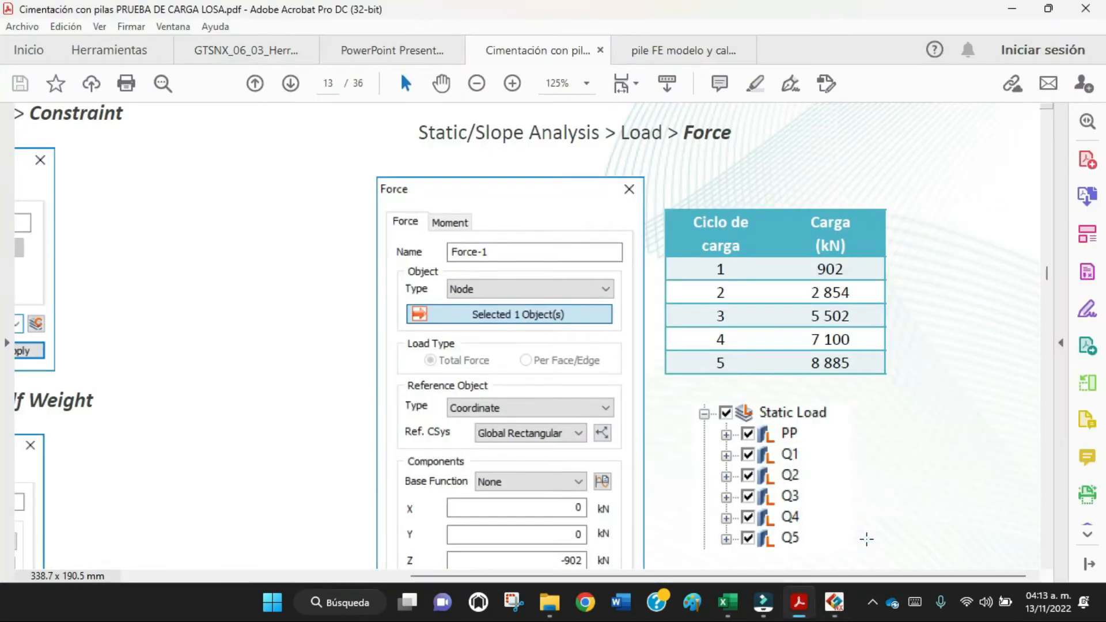
{"action": "left_click", "coordinate": [838, 599]}
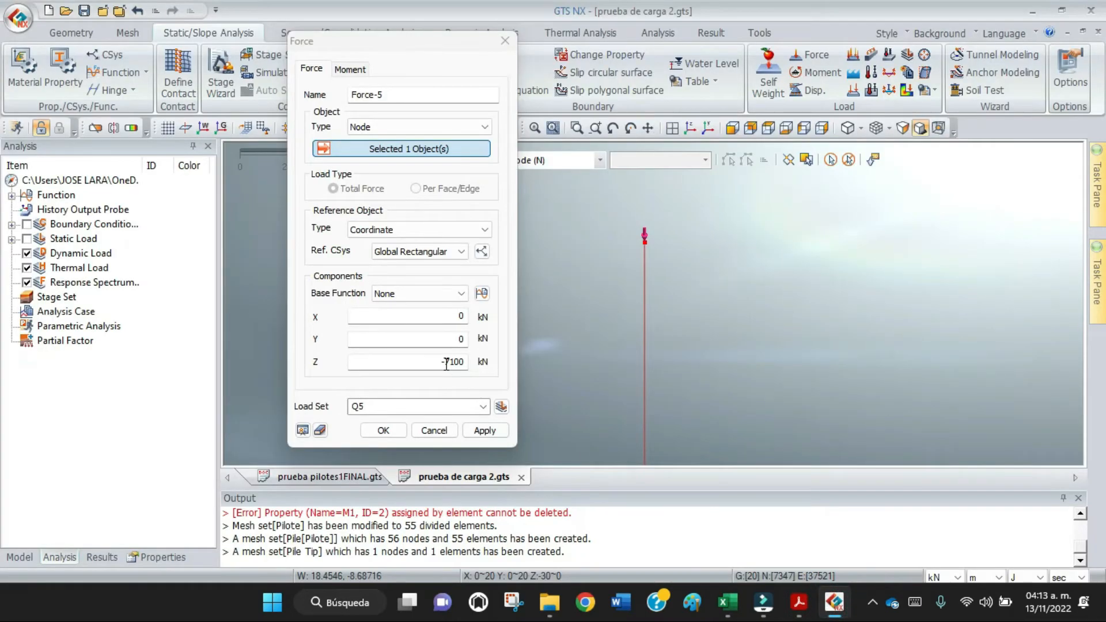
{"action": "double_click", "coordinate": [447, 363]}
{"action": "type", "text": "-8885"}
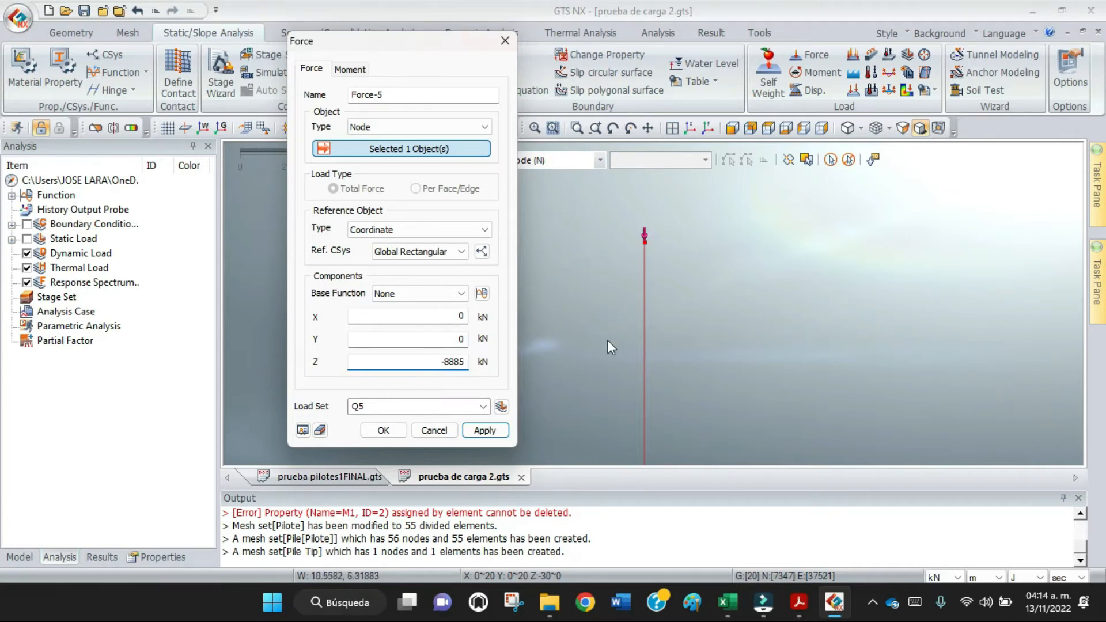
{"action": "left_click", "coordinate": [484, 431]}
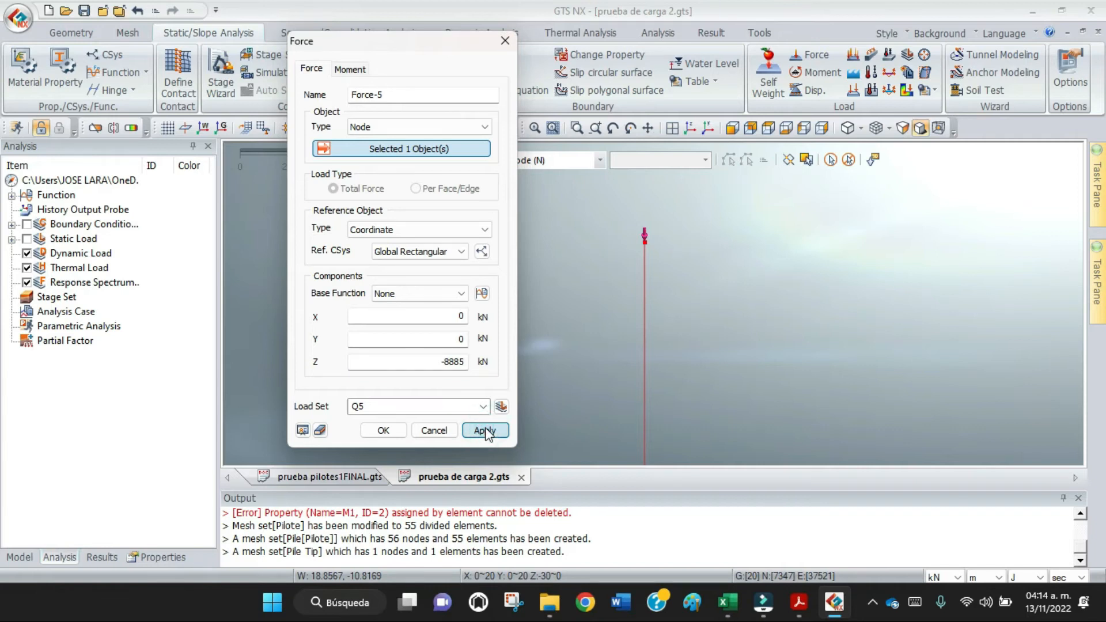
{"action": "left_click", "coordinate": [485, 431]}
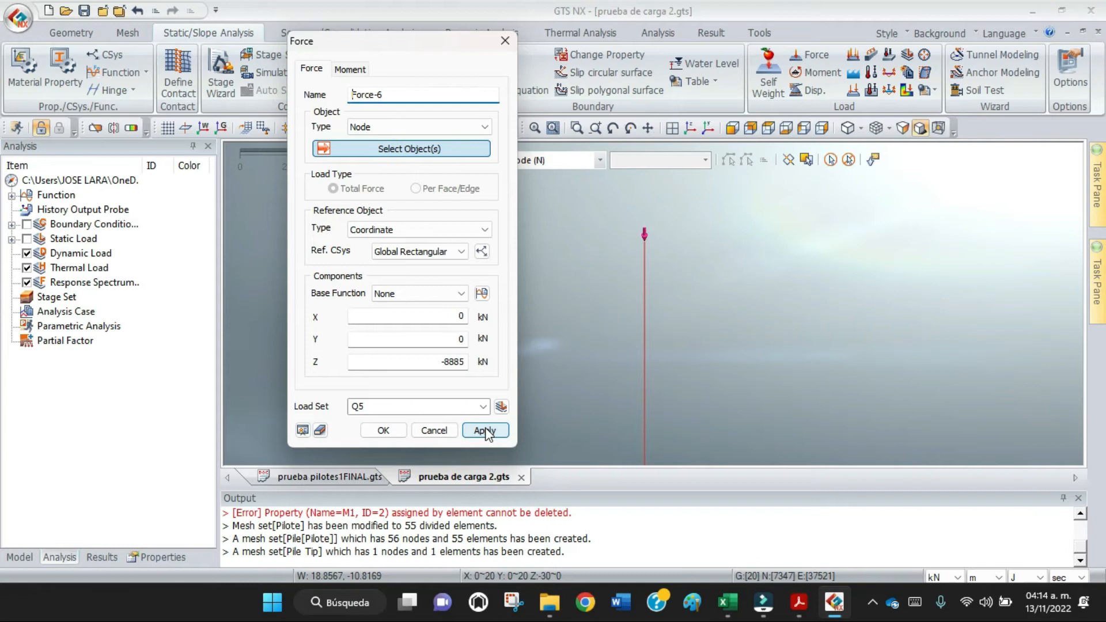
{"action": "left_click", "coordinate": [438, 432]}
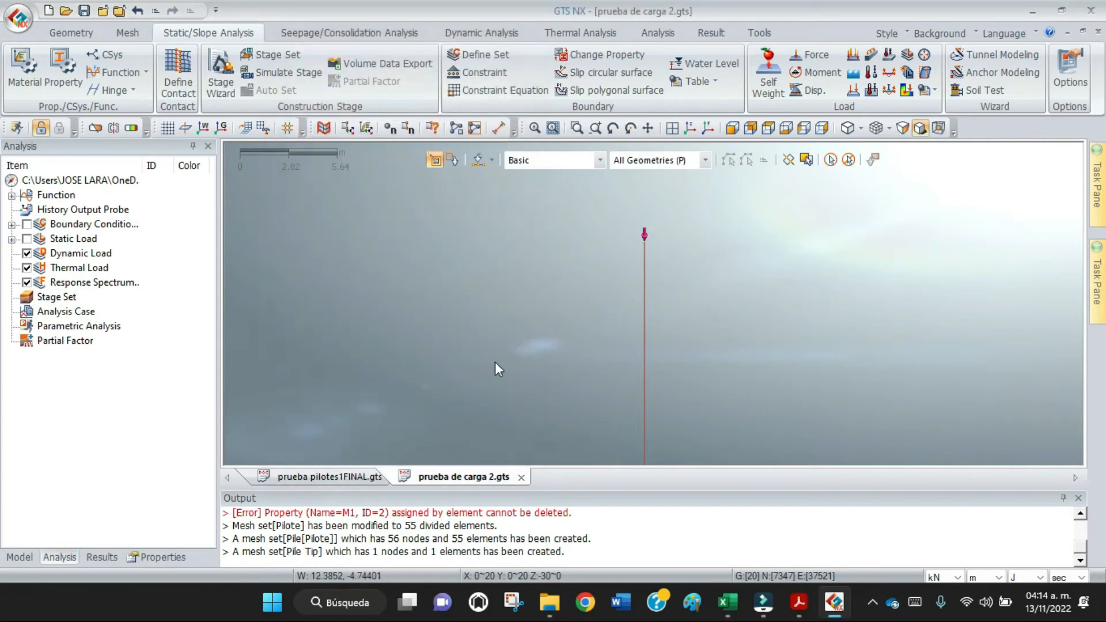
Review the Q3 force's definition among the static load sets, with the SW load display switched on.
{"action": "left_click", "coordinate": [11, 239]}
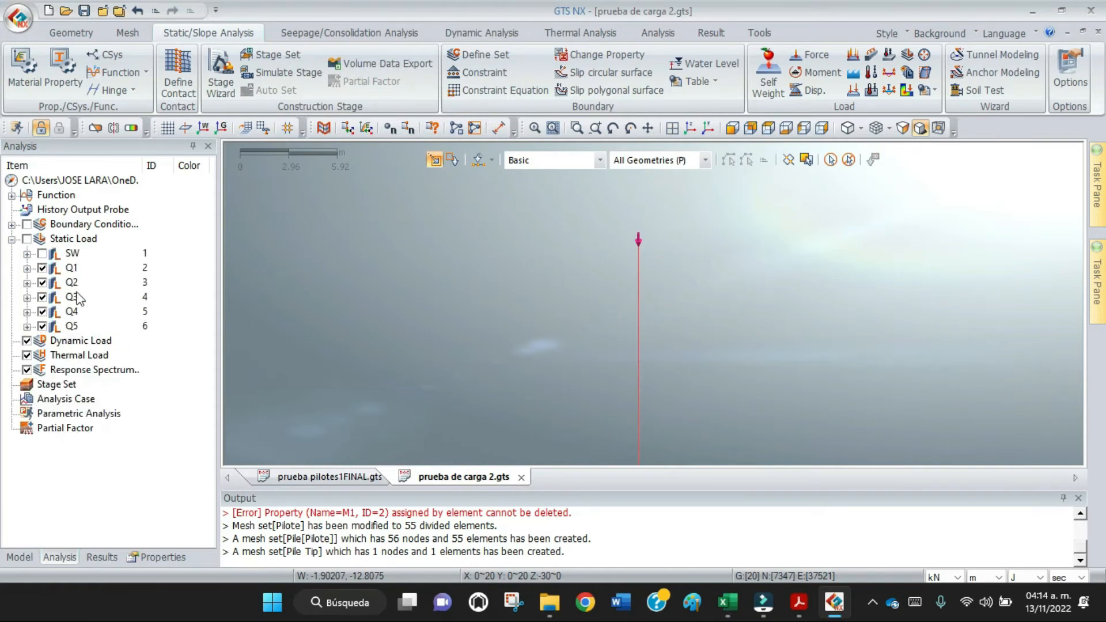
{"action": "left_click", "coordinate": [42, 253]}
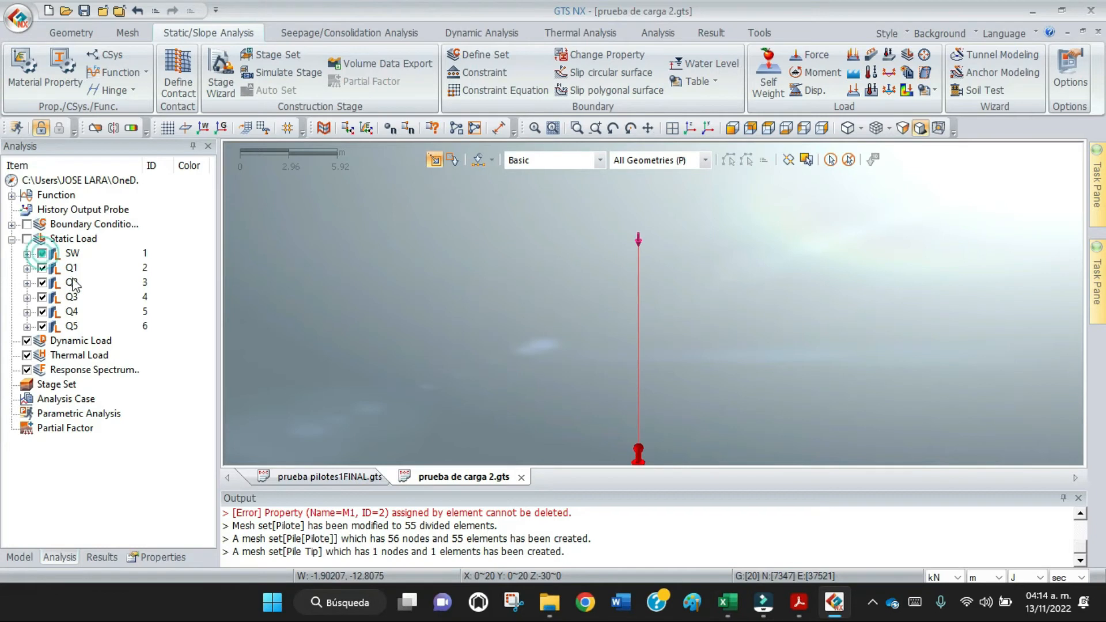
{"action": "left_click", "coordinate": [27, 297]}
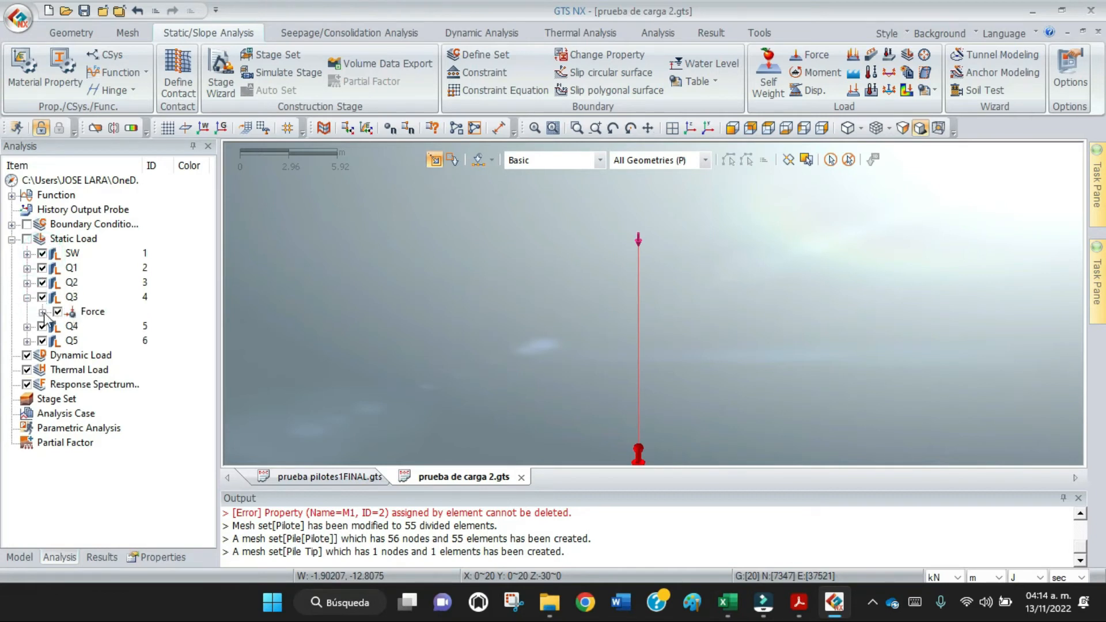
{"action": "left_click", "coordinate": [43, 311]}
{"action": "left_click", "coordinate": [95, 328]}
{"action": "right_click", "coordinate": [96, 327]}
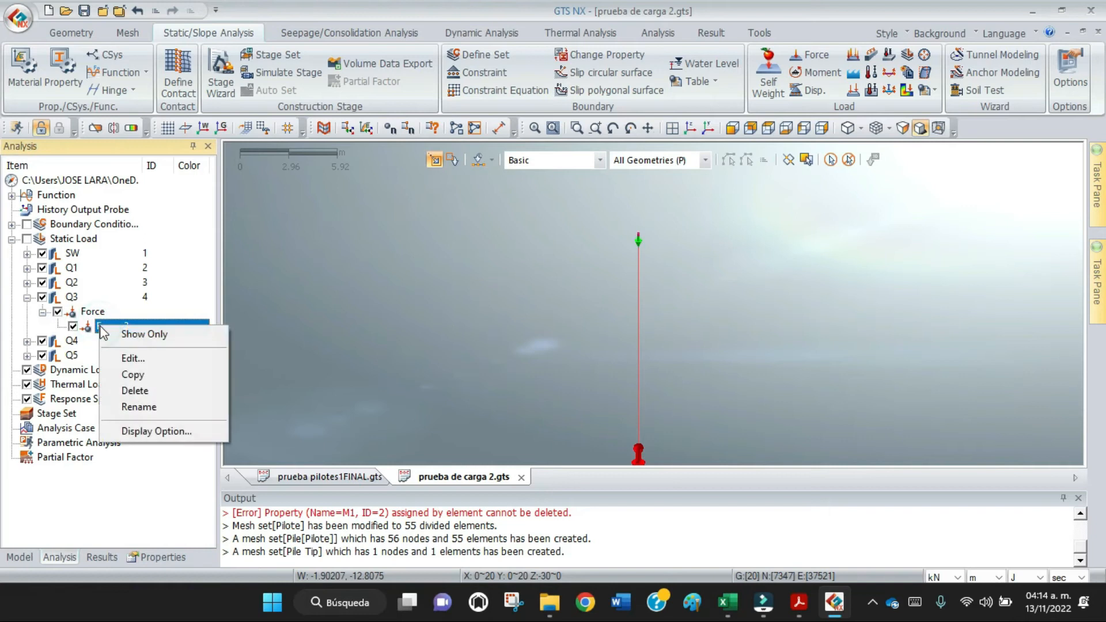
{"action": "left_click", "coordinate": [129, 359]}
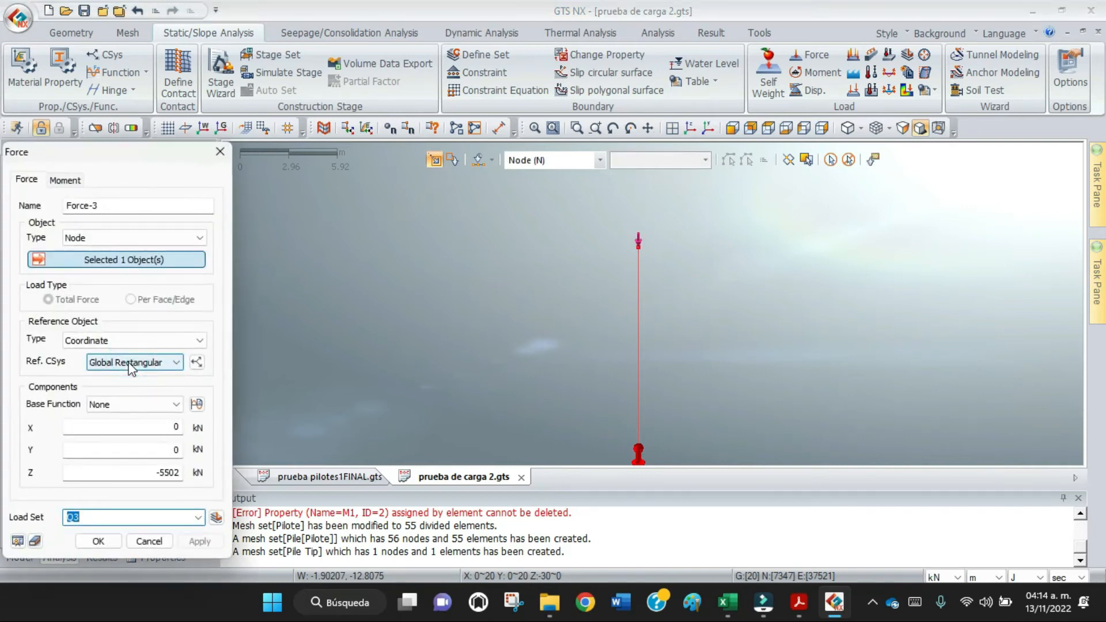
{"action": "left_click", "coordinate": [151, 543]}
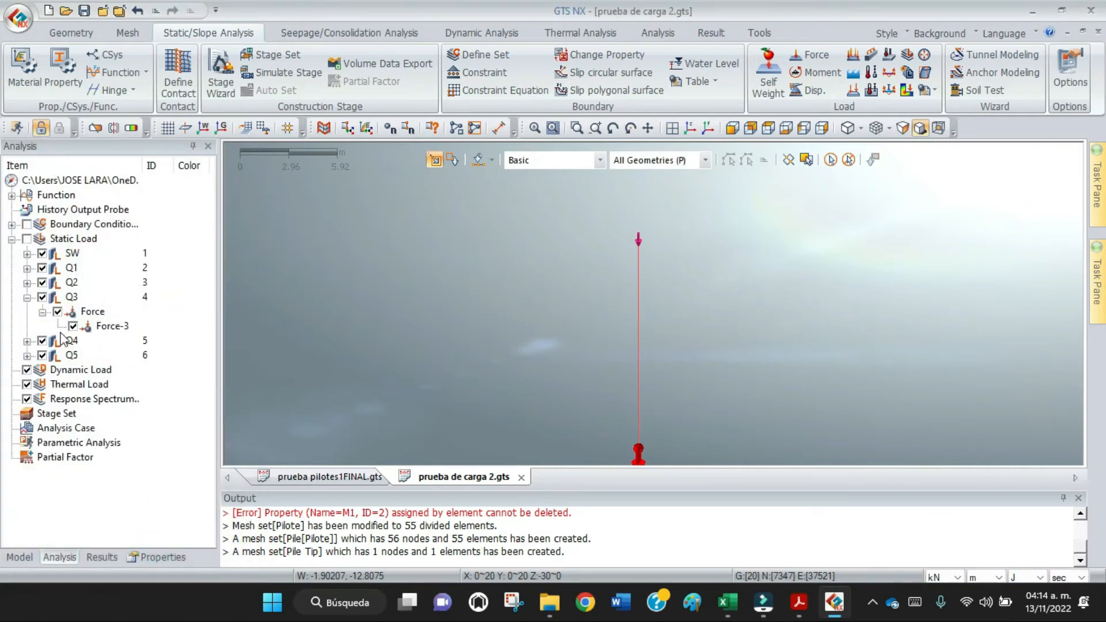
Show all boundary conditions, static loads and mesh sets in the model view, and shrink the output area to enlarge it.
{"action": "left_click", "coordinate": [26, 225]}
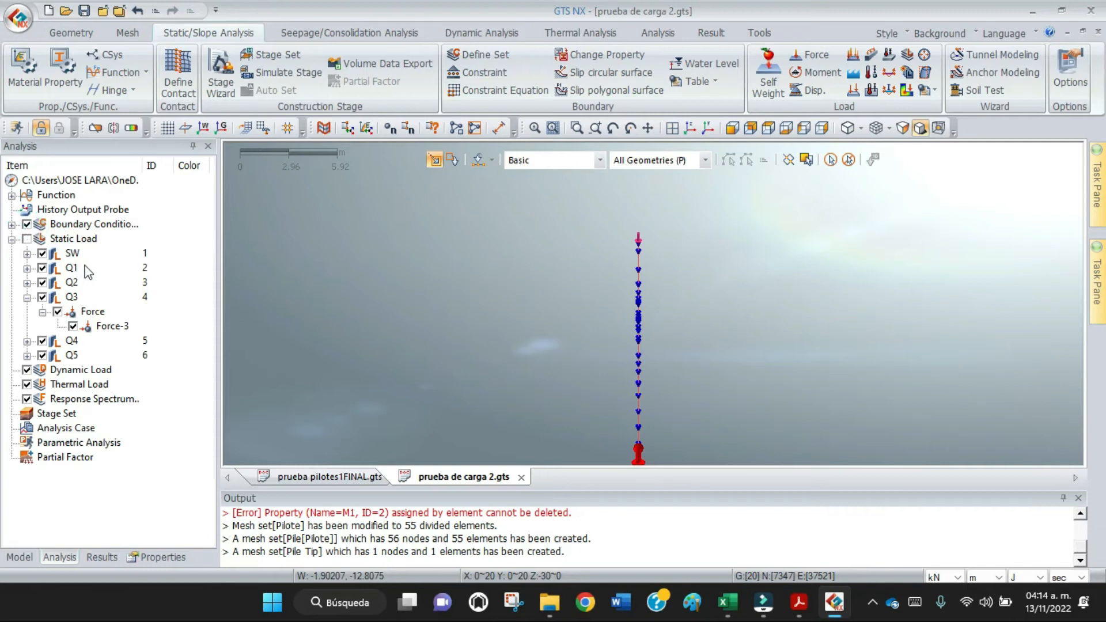
{"action": "left_click", "coordinate": [26, 239]}
{"action": "left_click", "coordinate": [20, 557]}
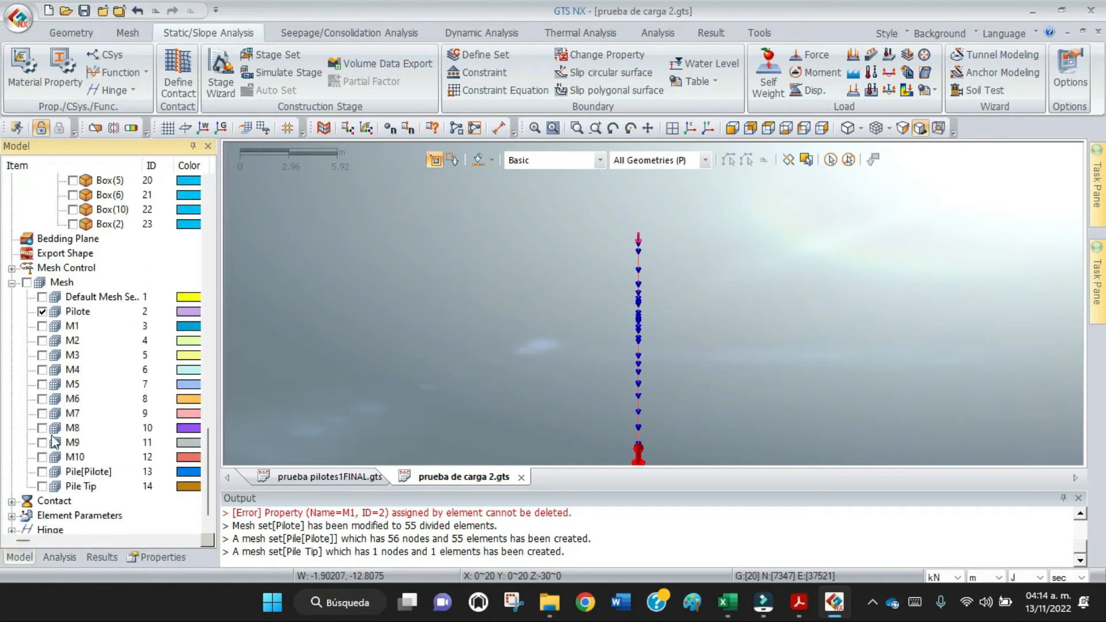
{"action": "left_click", "coordinate": [26, 282]}
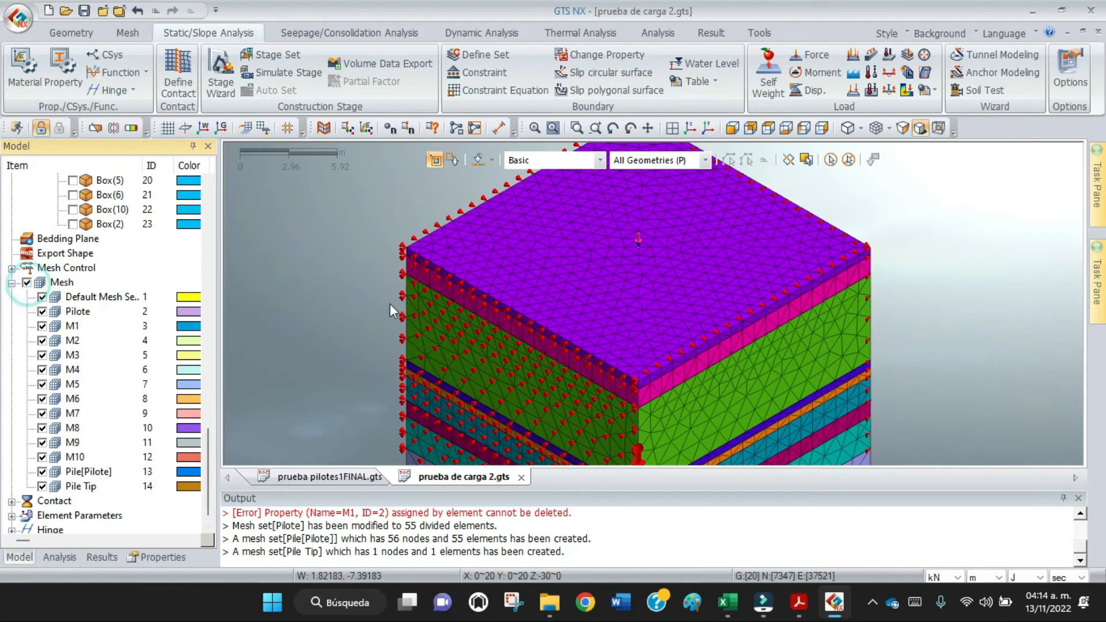
{"action": "scroll", "coordinate": [445, 275], "scroll_direction": "down", "scroll_amount": 5}
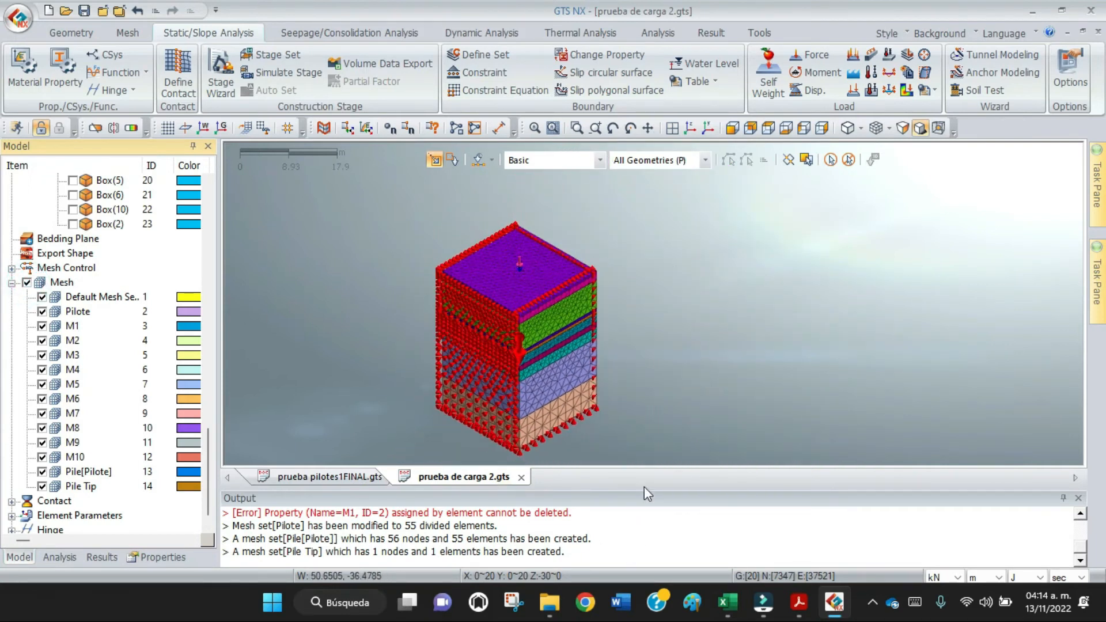
{"action": "left_click_drag", "start_coordinate": [644, 489], "coordinate": [653, 535]}
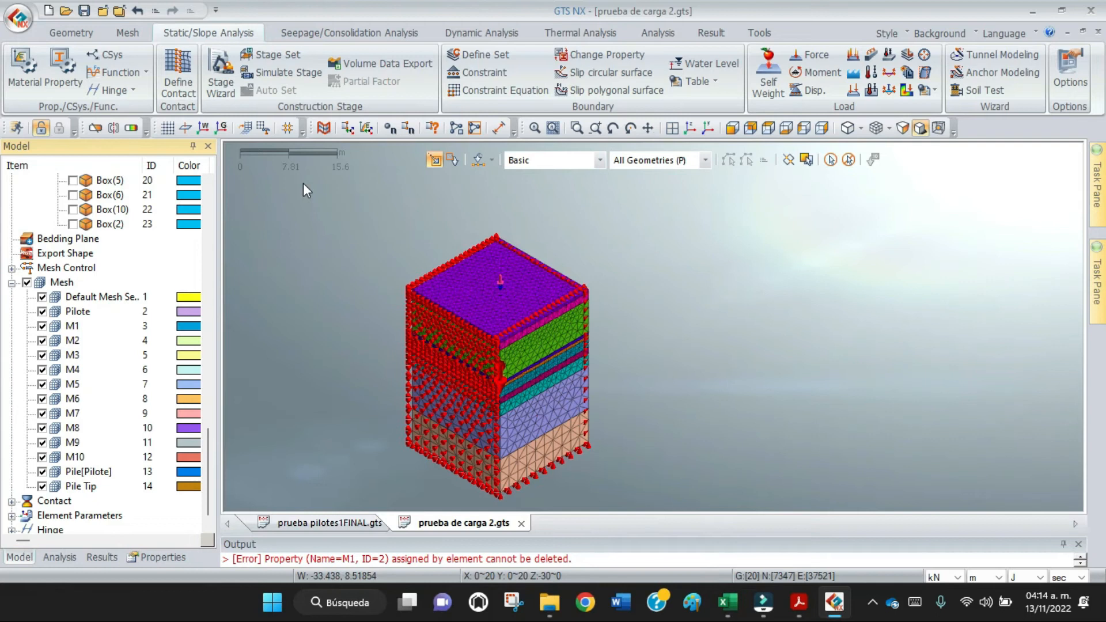
Add a Stress-type construction stage set named PRUEBA DE CARGA and select it.
{"action": "left_click", "coordinate": [282, 54]}
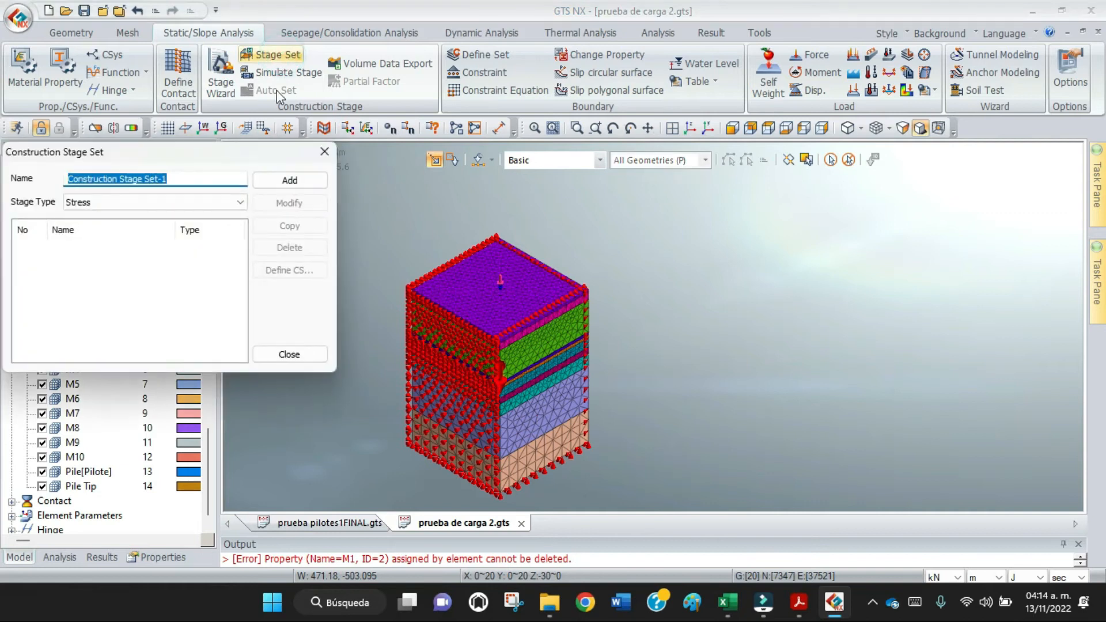
{"action": "left_click_drag", "start_coordinate": [208, 182], "coordinate": [40, 182]}
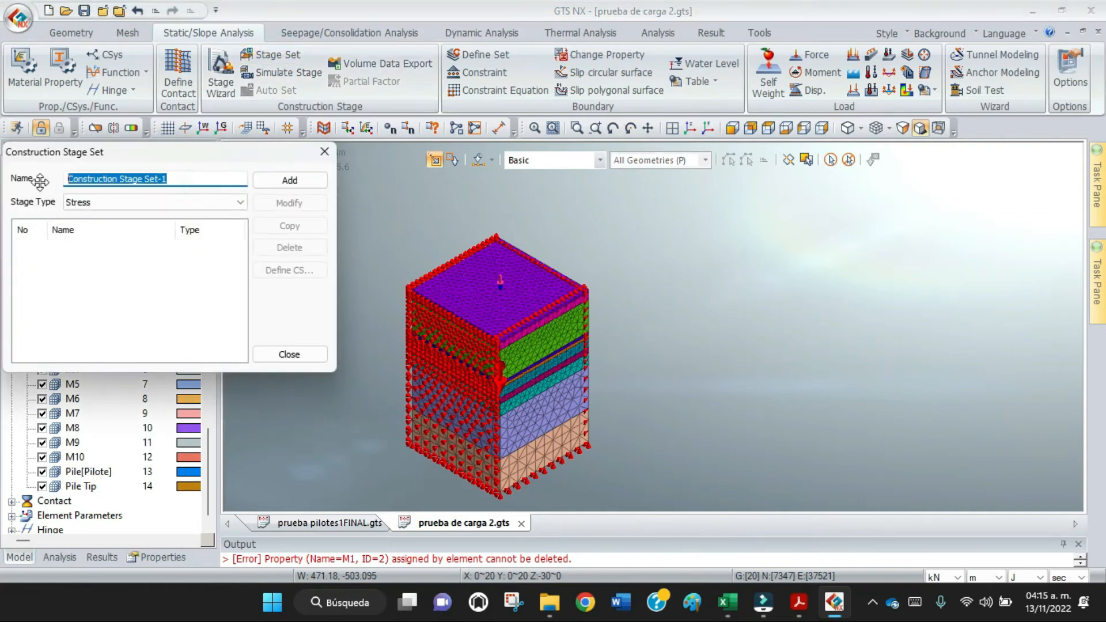
{"action": "type", "text": "PRUEBA DE CARGA"}
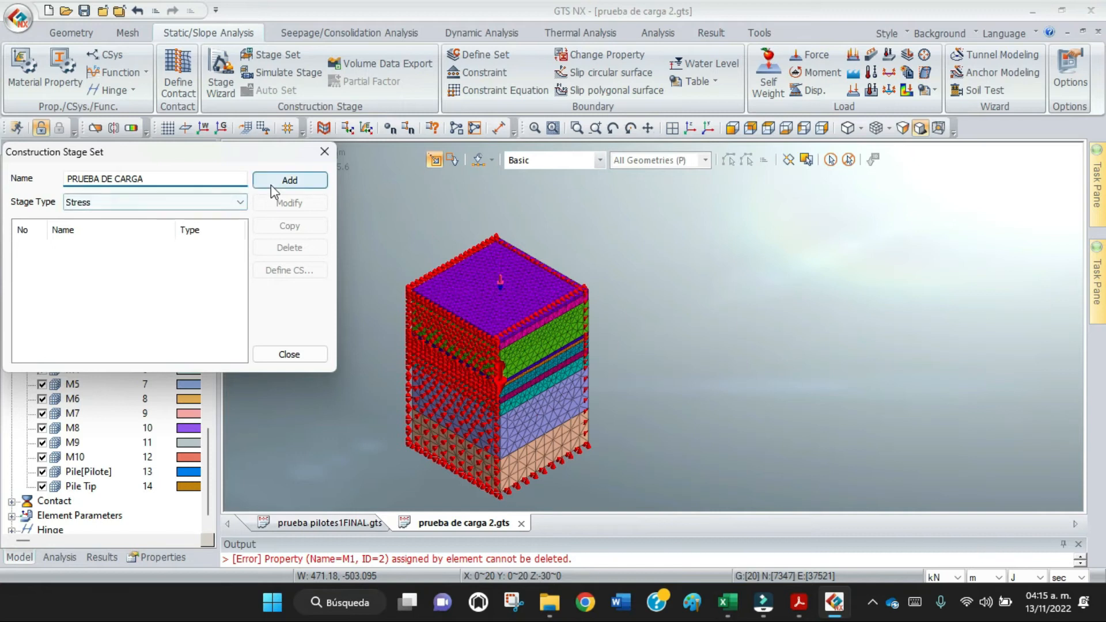
{"action": "left_click", "coordinate": [288, 181]}
{"action": "left_click", "coordinate": [133, 249]}
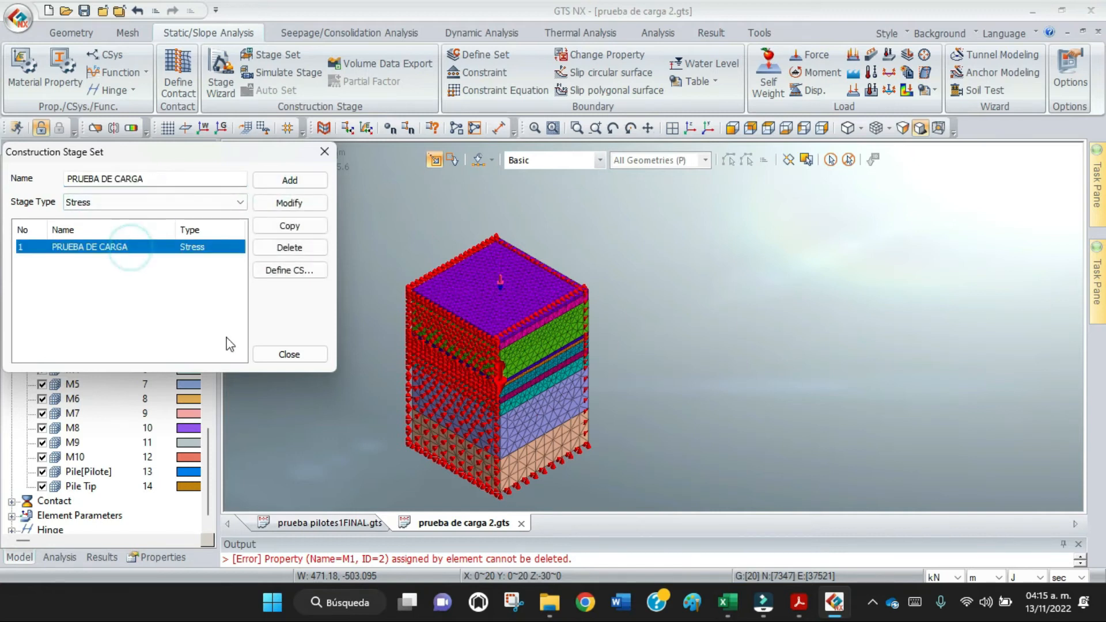
{"action": "left_click", "coordinate": [297, 279]}
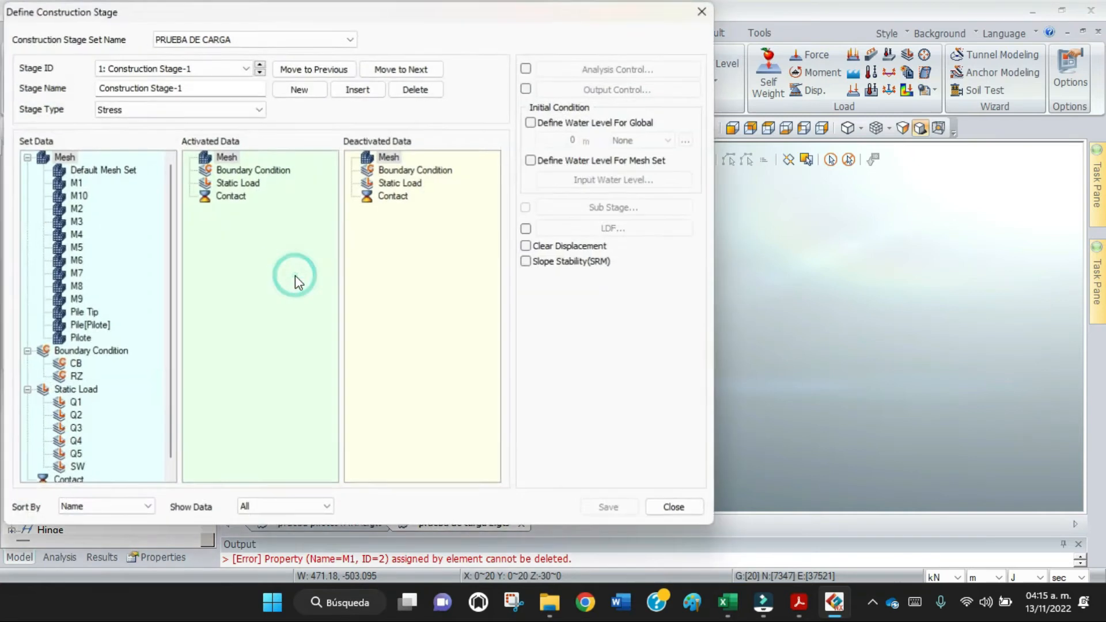
{"action": "mouse_move", "coordinate": [471, 31]}
{"action": "left_mouse_down"}
{"action": "mouse_move", "coordinate": [605, 35]}
{"action": "mouse_move", "coordinate": [477, 38]}
{"action": "left_mouse_up"}
{"action": "left_click", "coordinate": [945, 388]}
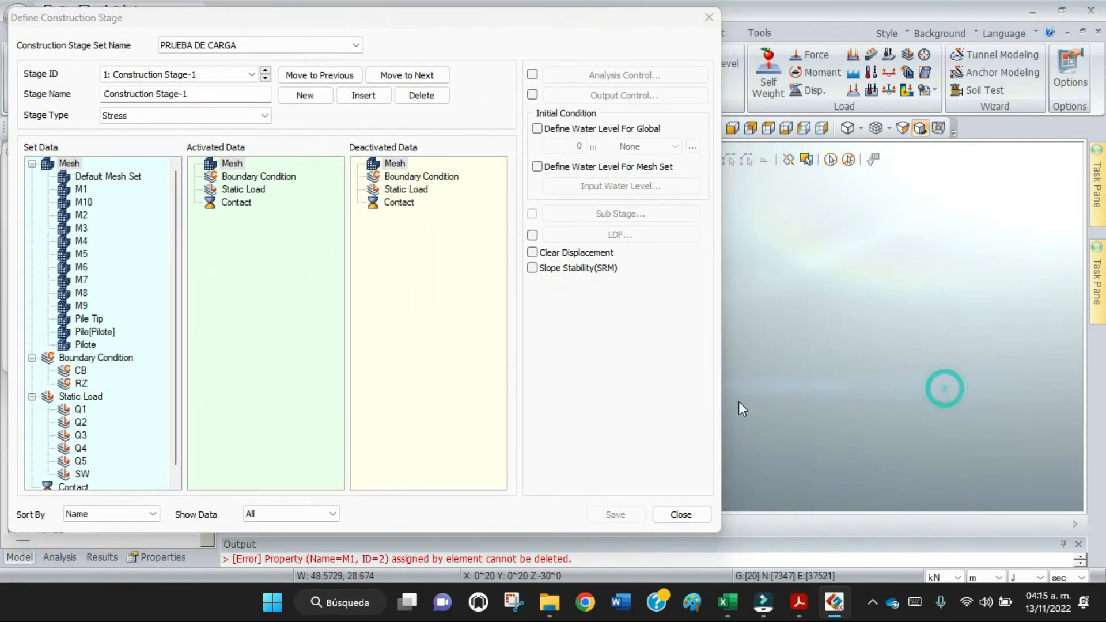
{"action": "left_click", "coordinate": [675, 515]}
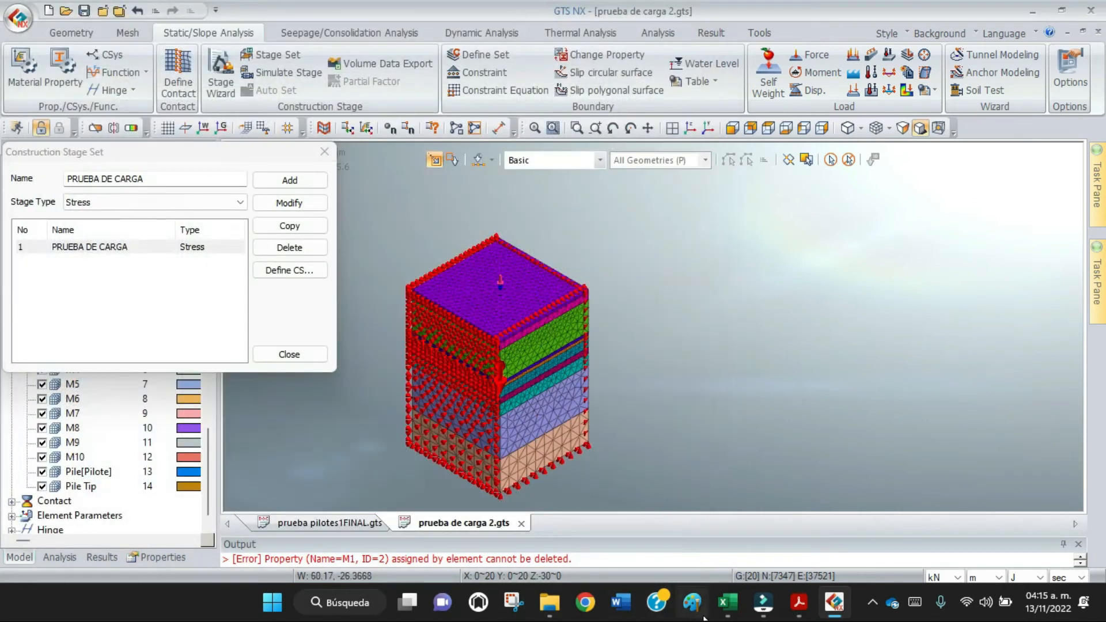
Open the stage definition of PRUEBA DE CARGA, show only activated data in the view, and name the first stage INICIAL.
{"action": "left_click", "coordinate": [649, 131]}
{"action": "left_click_drag", "start_coordinate": [649, 256], "coordinate": [1007, 221]}
{"action": "key", "text": "Escape"}
{"action": "scroll", "coordinate": [701, 299], "scroll_direction": "up", "scroll_amount": 3}
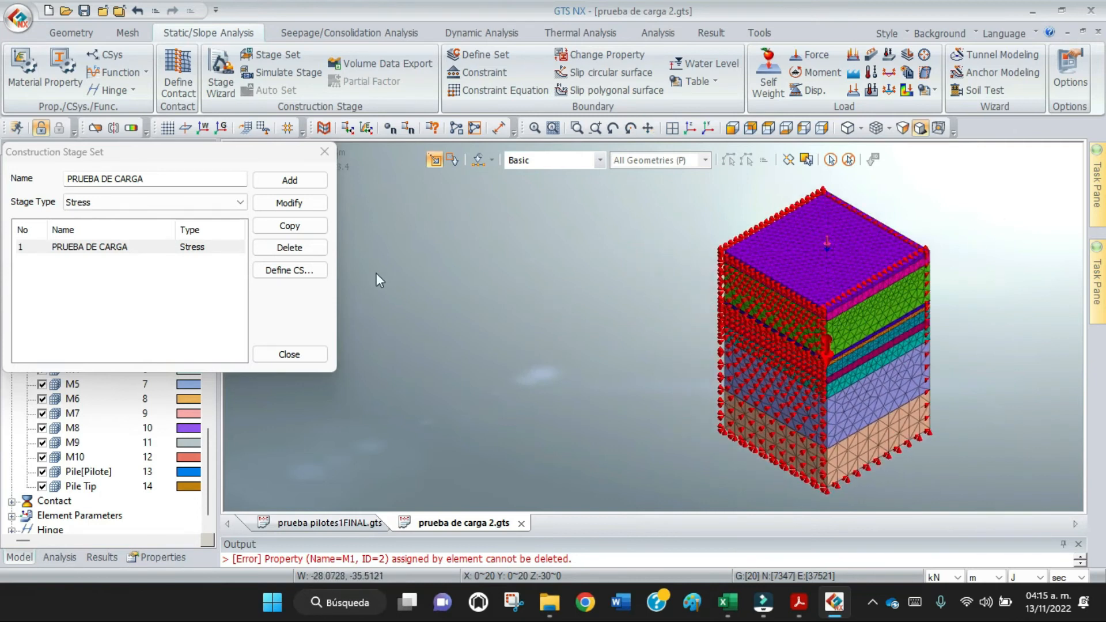
{"action": "left_click", "coordinate": [297, 270]}
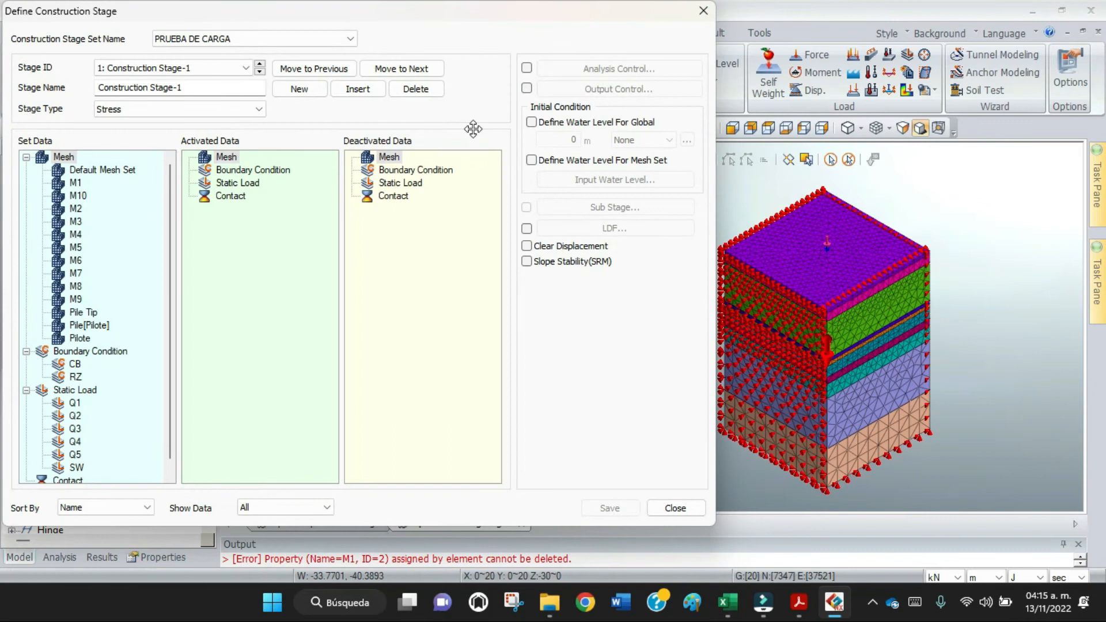
{"action": "left_click", "coordinate": [330, 509]}
{"action": "left_click", "coordinate": [294, 529]}
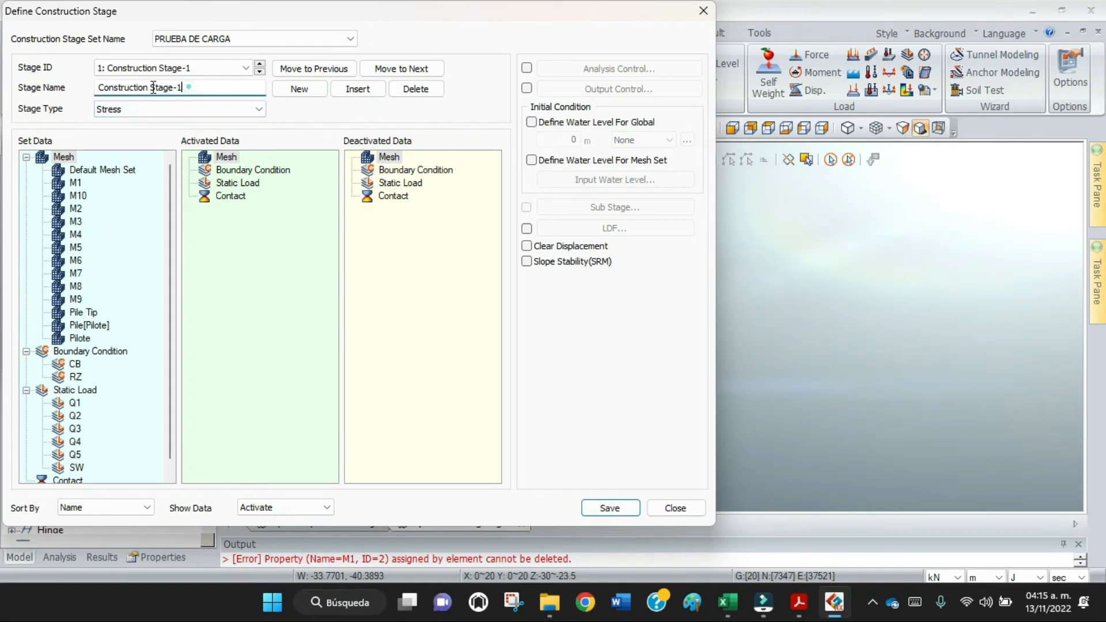
{"action": "left_click_drag", "start_coordinate": [189, 86], "coordinate": [67, 87]}
{"action": "type", "text": "INICI"}
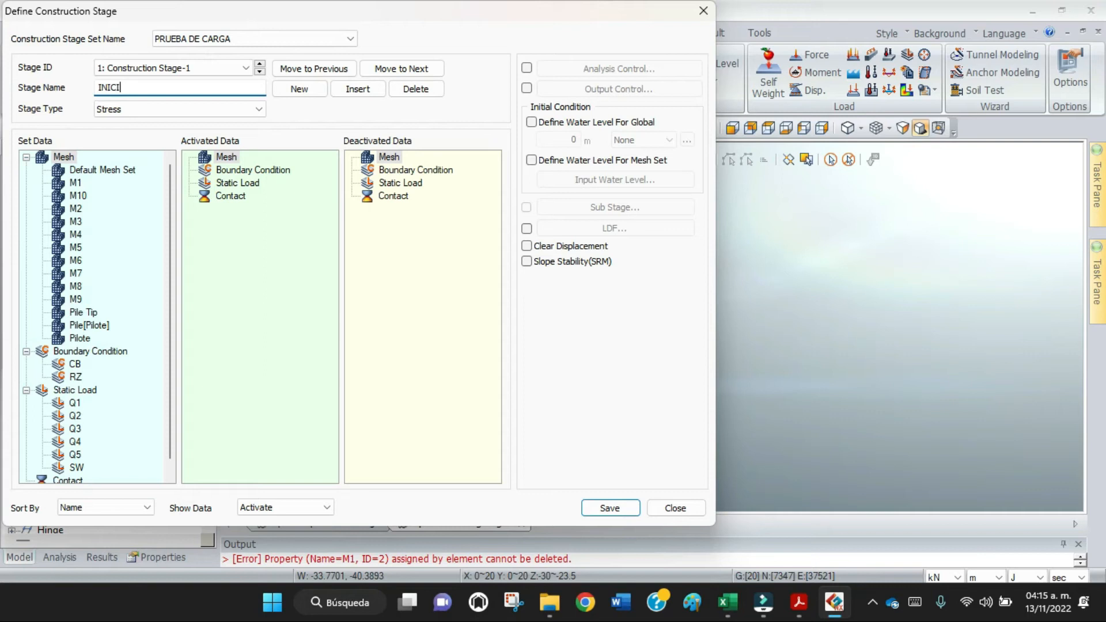
{"action": "type", "text": "AL"}
Activate mesh sets M1 to M10, boundary condition CB and static load SW in the INICIAL stage, and save it.
{"action": "left_click", "coordinate": [66, 183]}
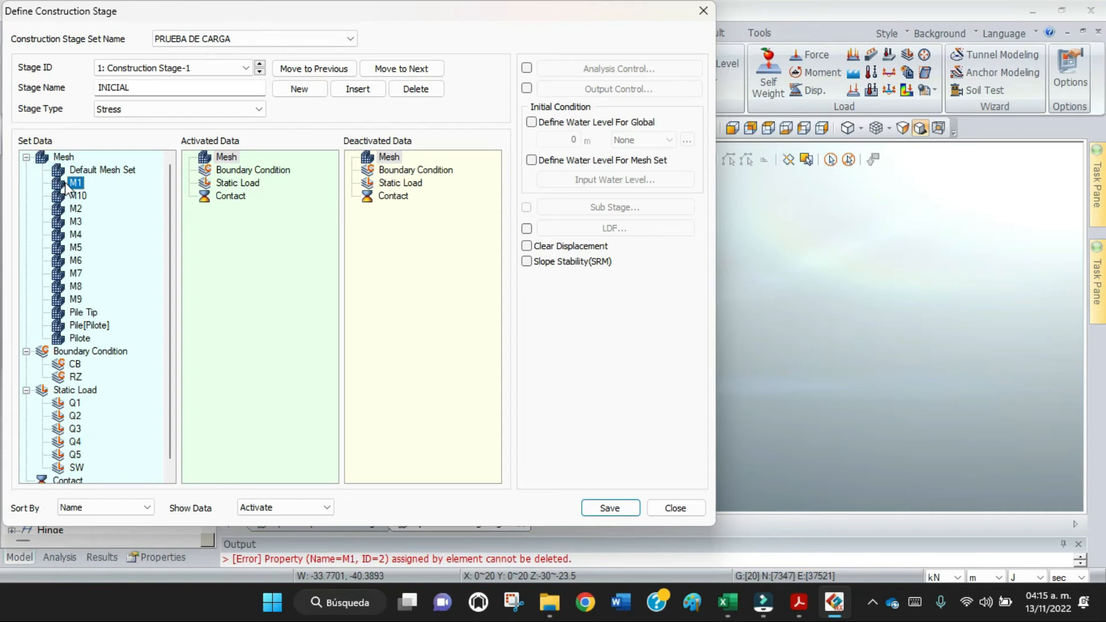
{"action": "left_click", "coordinate": [76, 300], "text": "shift"}
{"action": "left_click_drag", "start_coordinate": [76, 245], "coordinate": [255, 243]}
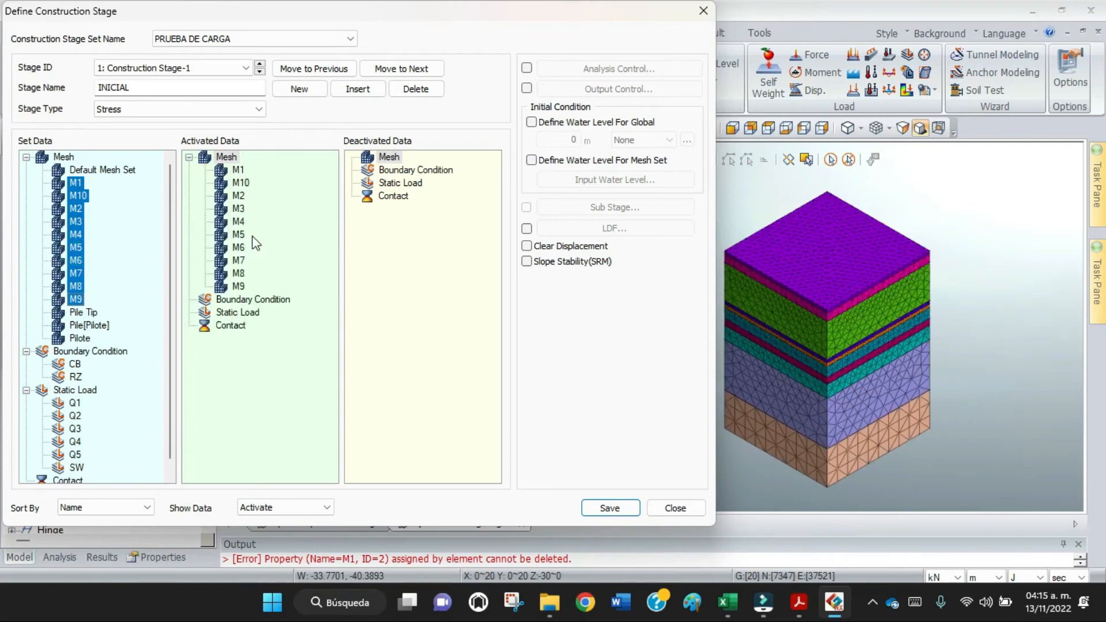
{"action": "left_click_drag", "start_coordinate": [75, 364], "coordinate": [243, 362]}
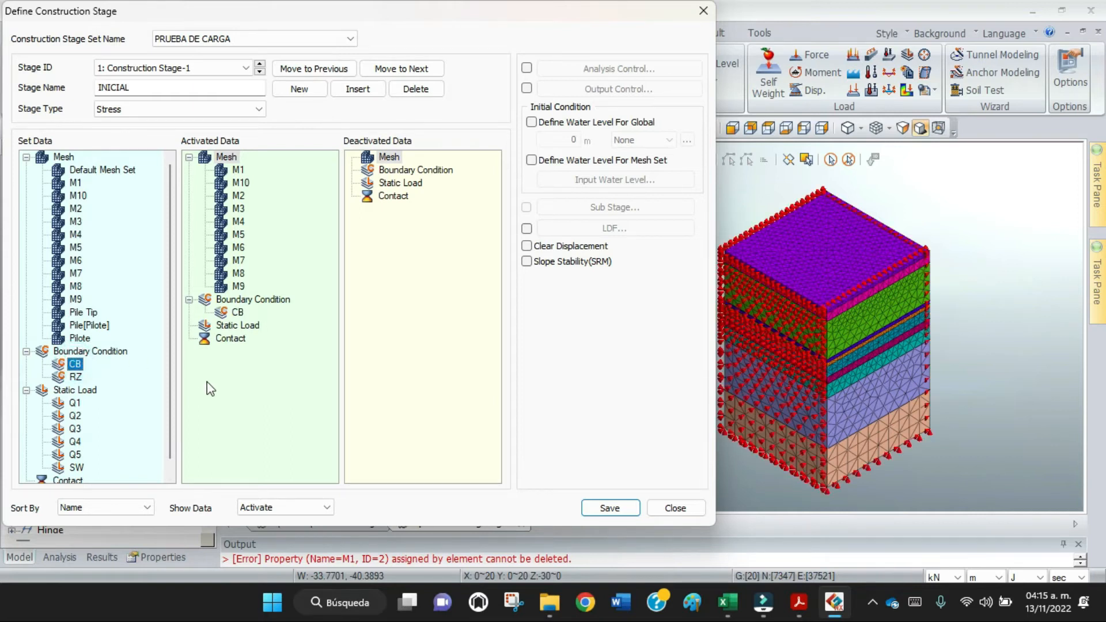
{"action": "mouse_move", "coordinate": [76, 467]}
{"action": "left_mouse_down"}
{"action": "mouse_move", "coordinate": [195, 437]}
{"action": "mouse_move", "coordinate": [273, 364]}
{"action": "left_mouse_up"}
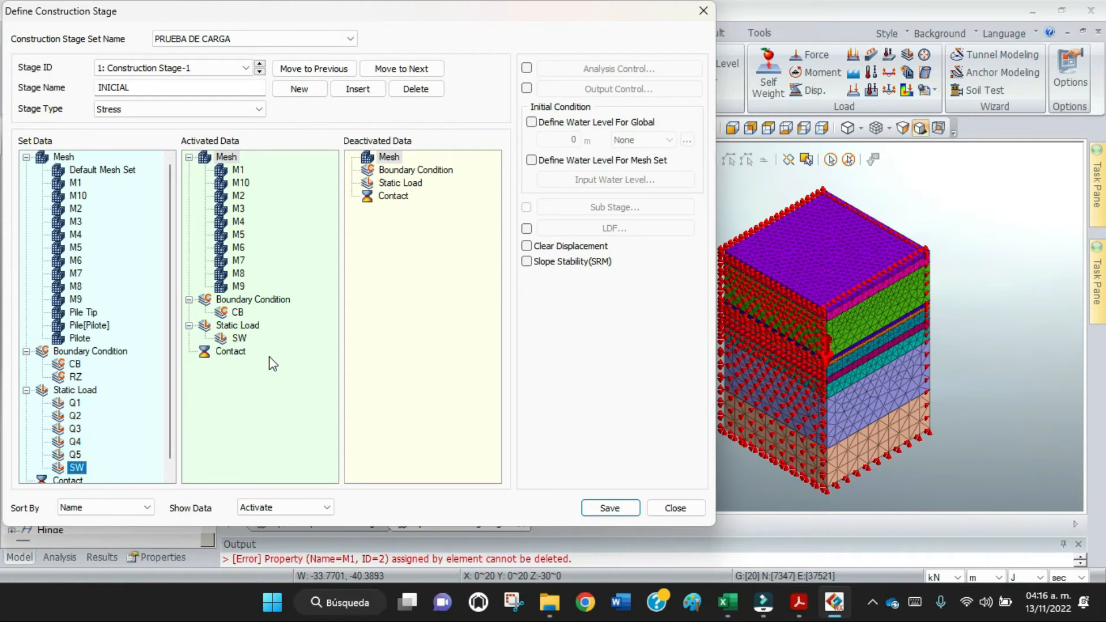
{"action": "left_click", "coordinate": [599, 507]}
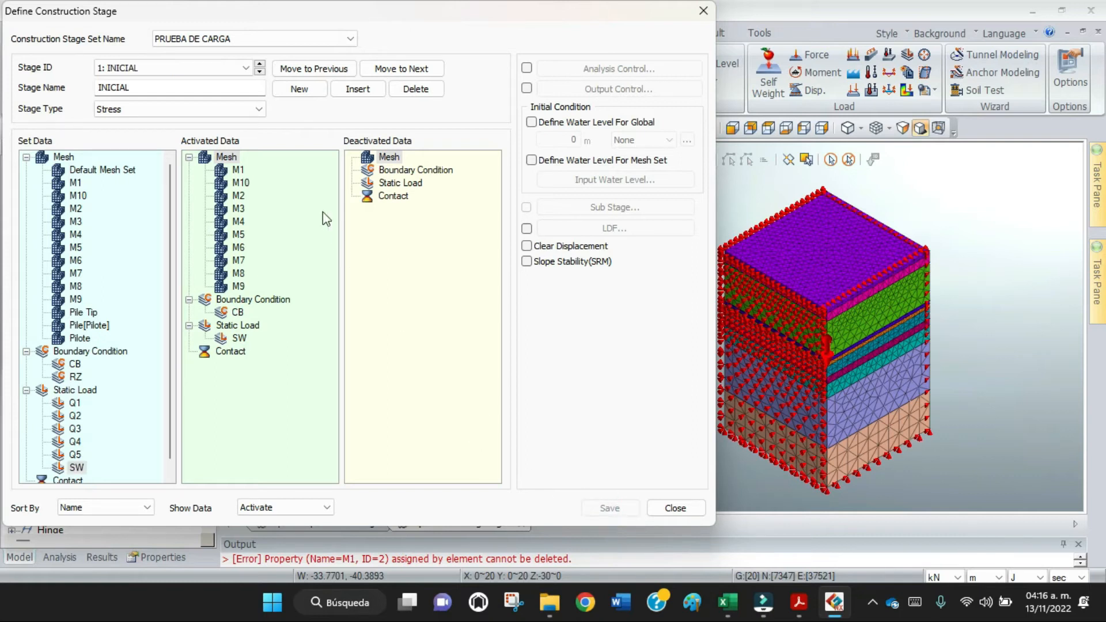
Add a stage named PILA, activate boundary condition RZ and mesh sets Pile Tip, Pile[Pilote] and Pilote in it, and save it.
{"action": "left_click", "coordinate": [304, 91]}
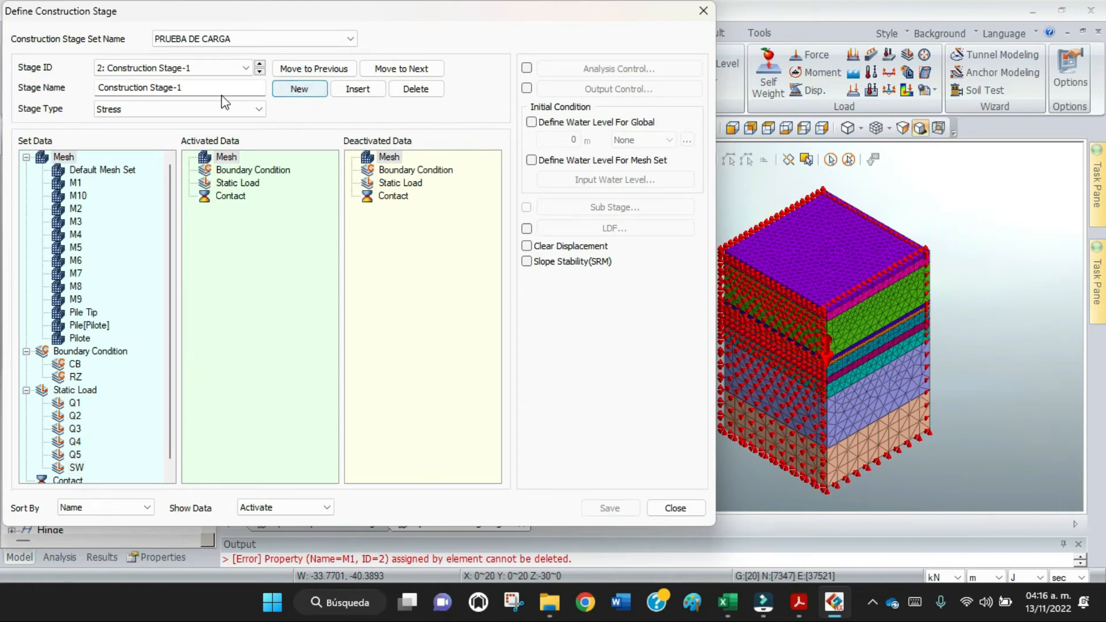
{"action": "left_click_drag", "start_coordinate": [217, 88], "coordinate": [3, 95]}
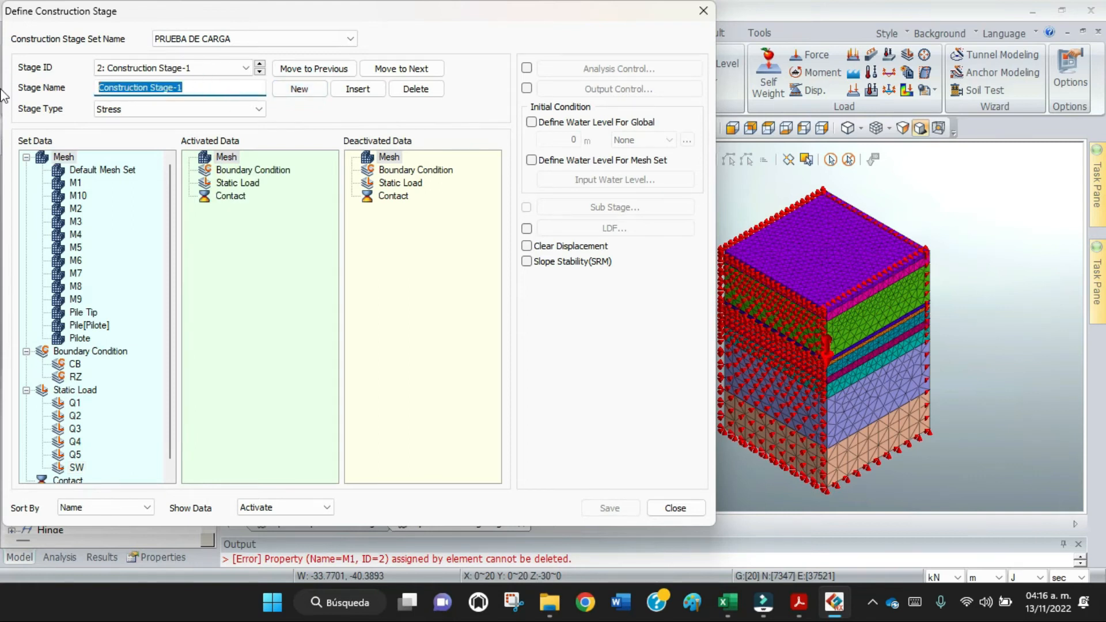
{"action": "type", "text": "PILA"}
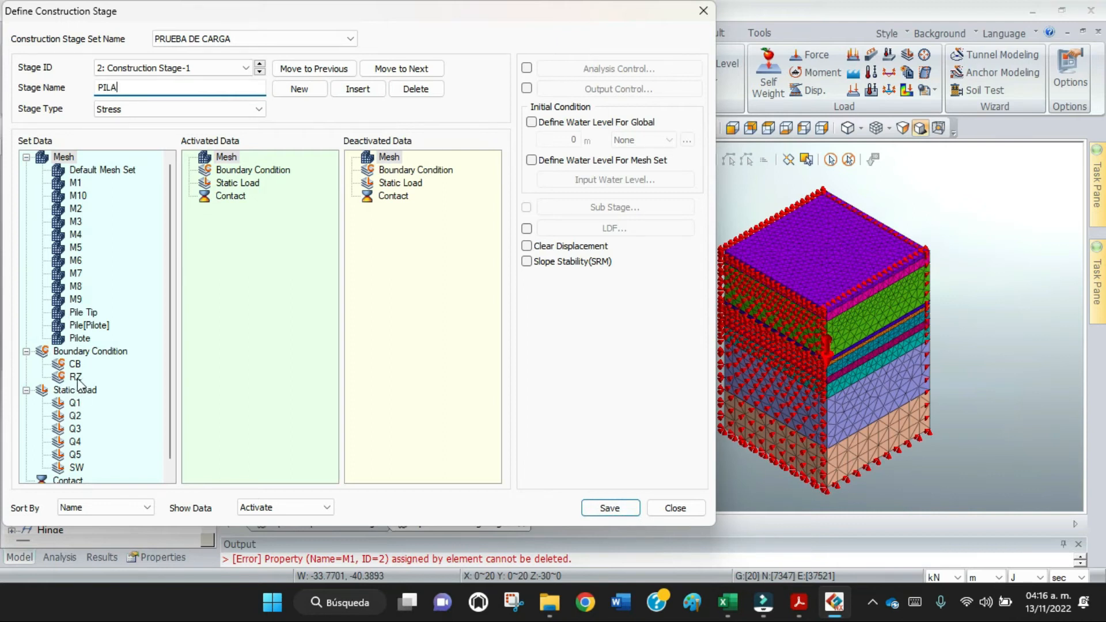
{"action": "left_click_drag", "start_coordinate": [76, 378], "coordinate": [250, 247]}
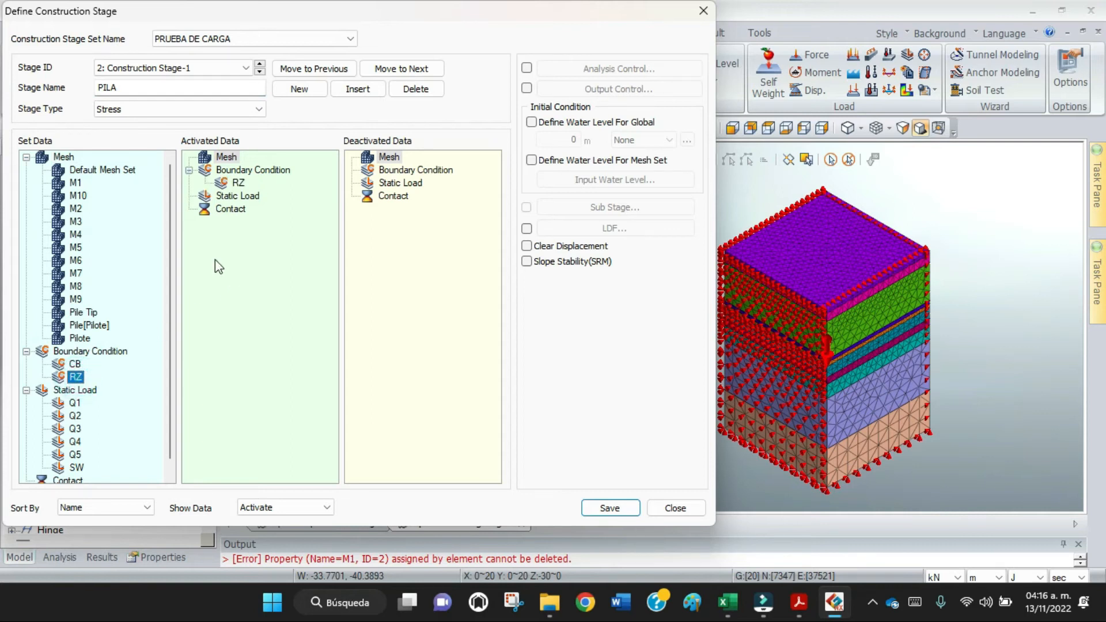
{"action": "left_click", "coordinate": [85, 313]}
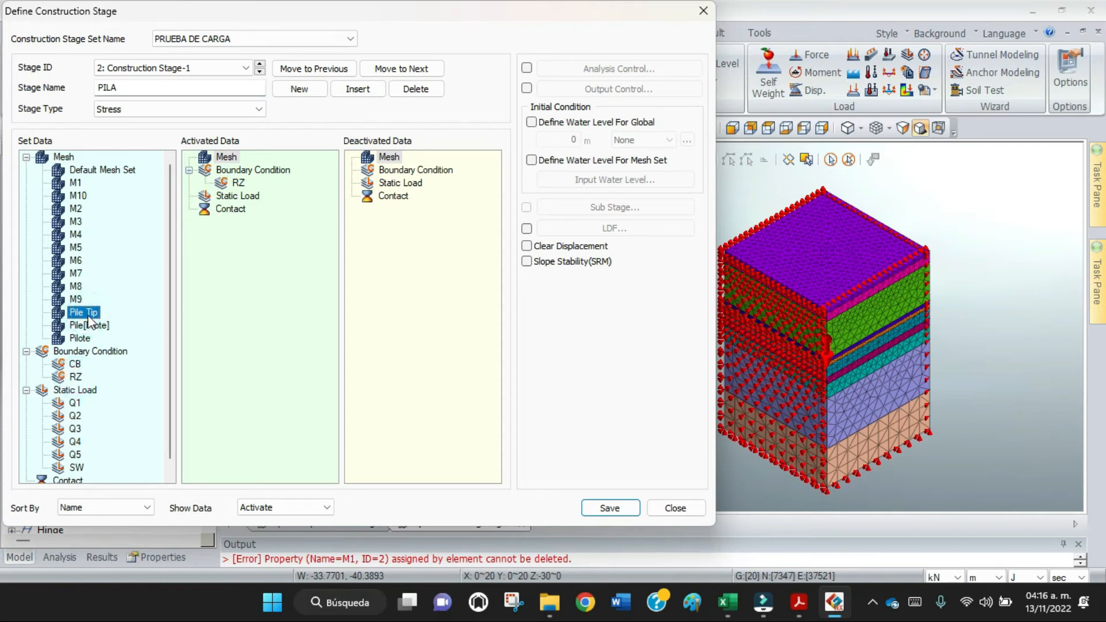
{"action": "left_click", "coordinate": [87, 340], "text": "shift"}
{"action": "left_click_drag", "start_coordinate": [87, 327], "coordinate": [273, 272]}
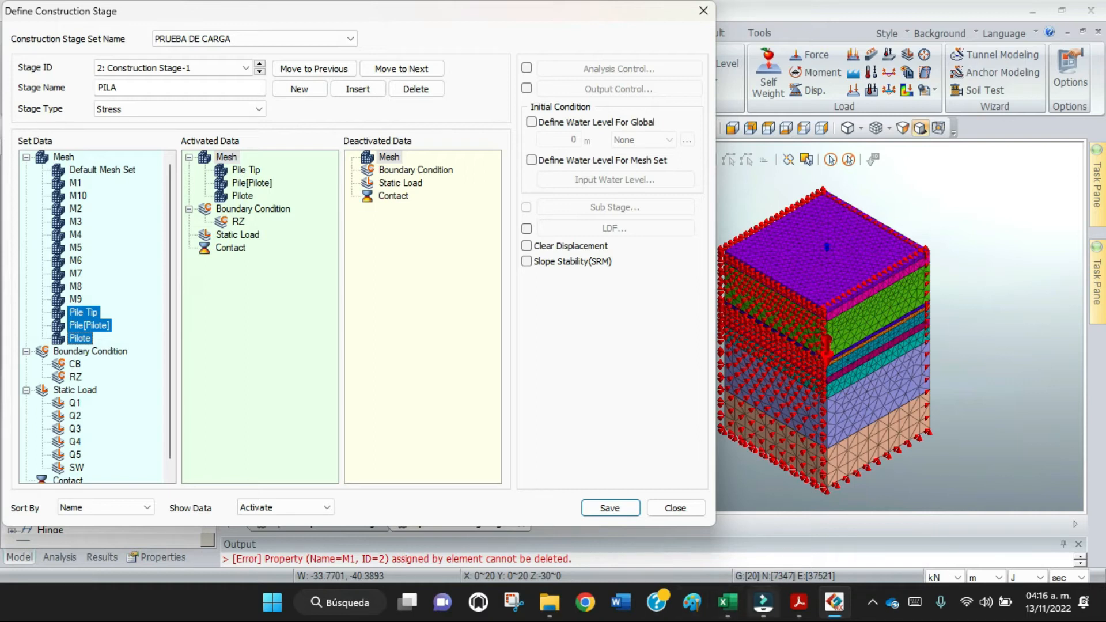
{"action": "left_click", "coordinate": [603, 510]}
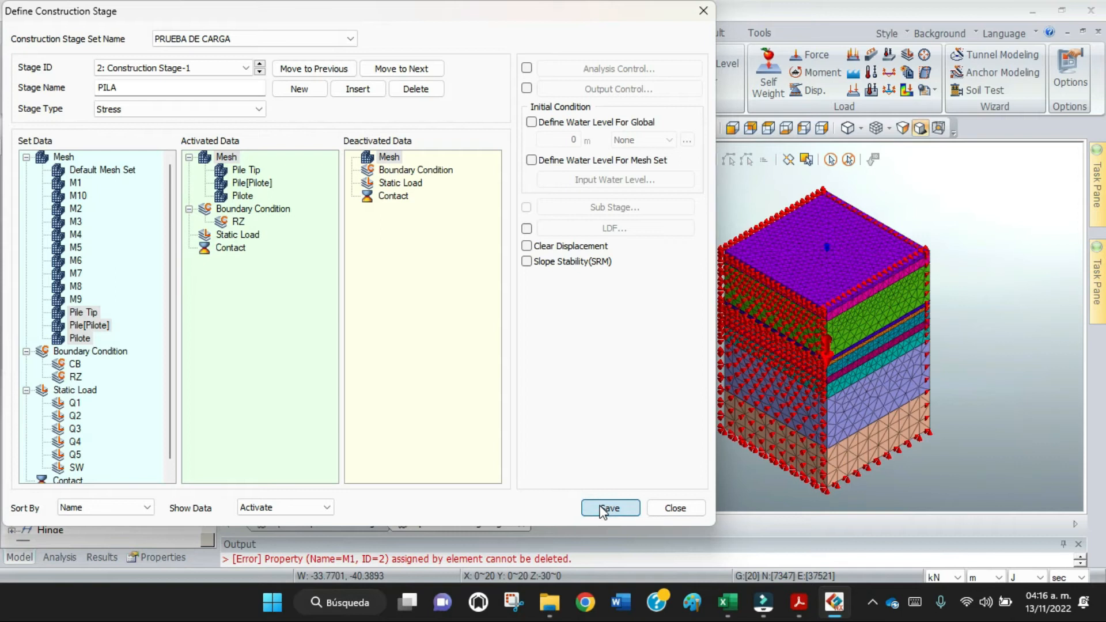
{"action": "left_click", "coordinate": [603, 508]}
{"action": "left_click", "coordinate": [163, 94]}
{"action": "left_click_drag", "start_coordinate": [98, 88], "coordinate": [161, 94]}
{"action": "type", "text": "Q1"}
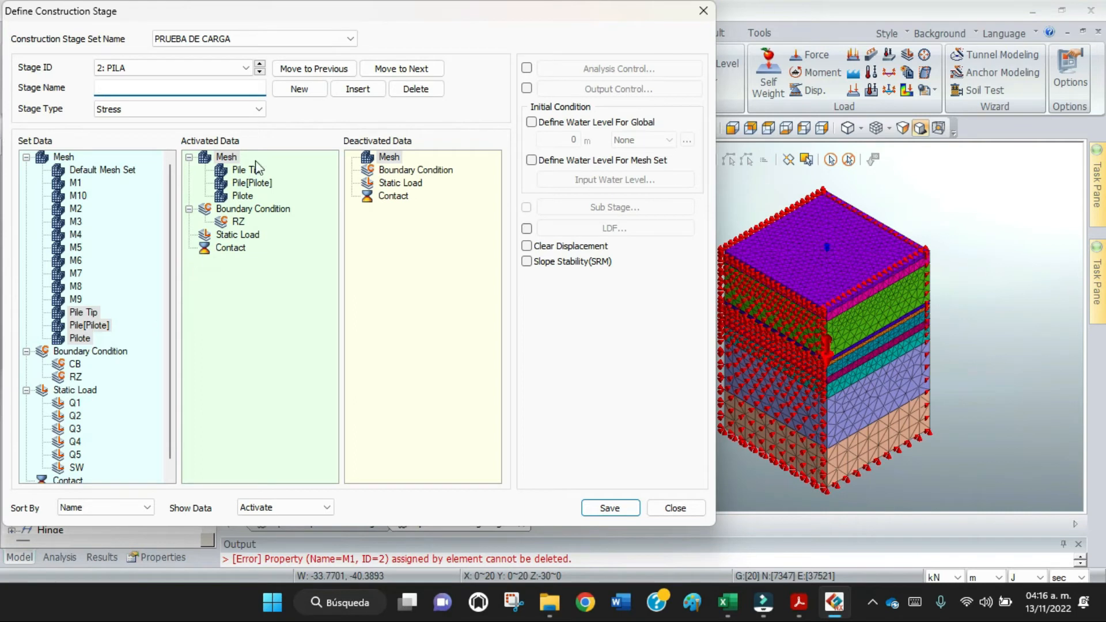
Add and save a stage named Q1 with static load Q1 activated, and review the stages INICIAL, PILA and Q1.
{"action": "left_click", "coordinate": [300, 94]}
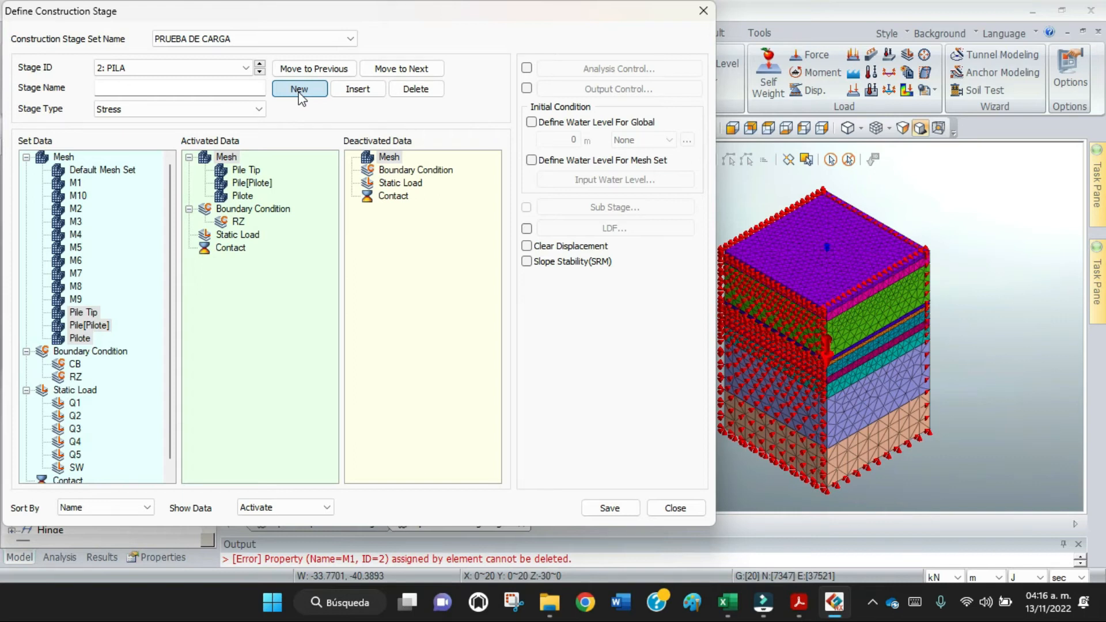
{"action": "left_click", "coordinate": [299, 92]}
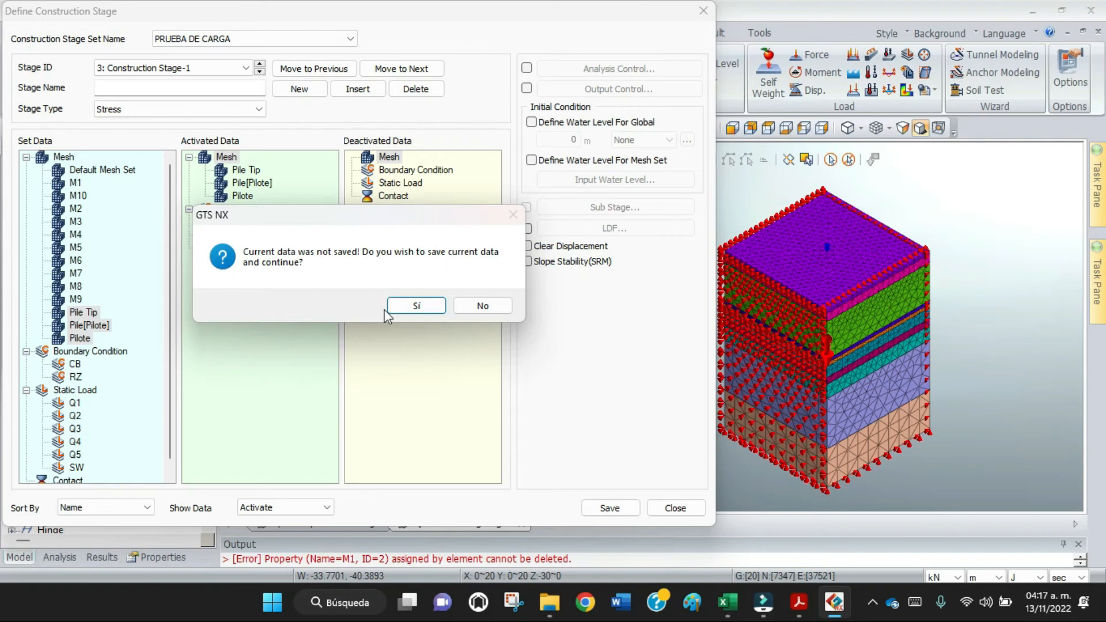
{"action": "left_click", "coordinate": [401, 306]}
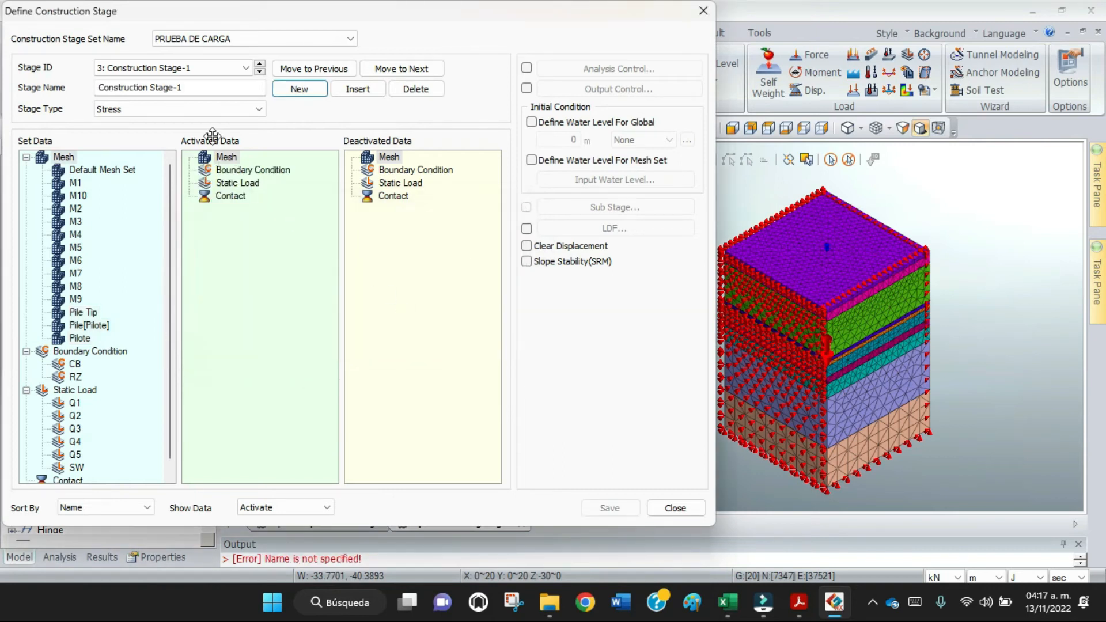
{"action": "left_click_drag", "start_coordinate": [185, 88], "coordinate": [51, 92]}
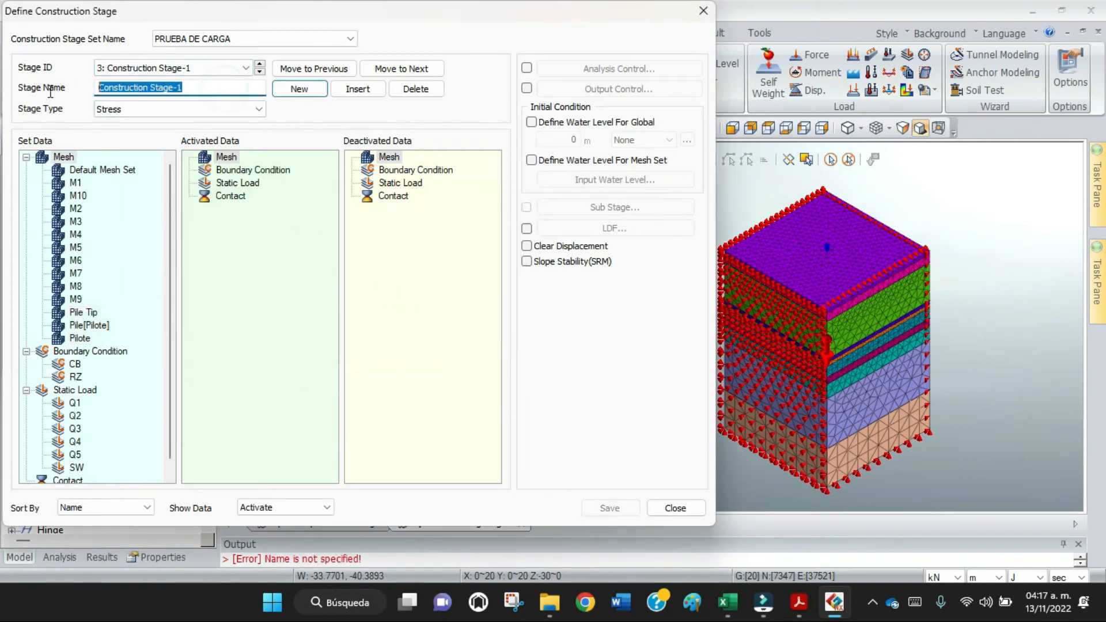
{"action": "type", "text": "Q1"}
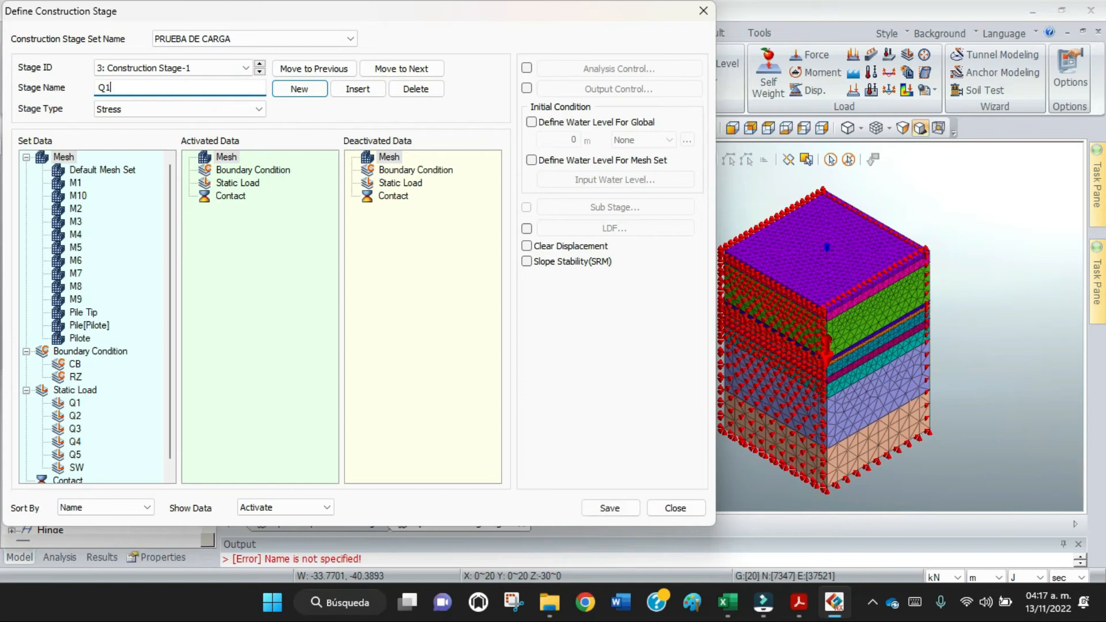
{"action": "left_click_drag", "start_coordinate": [76, 404], "coordinate": [245, 306]}
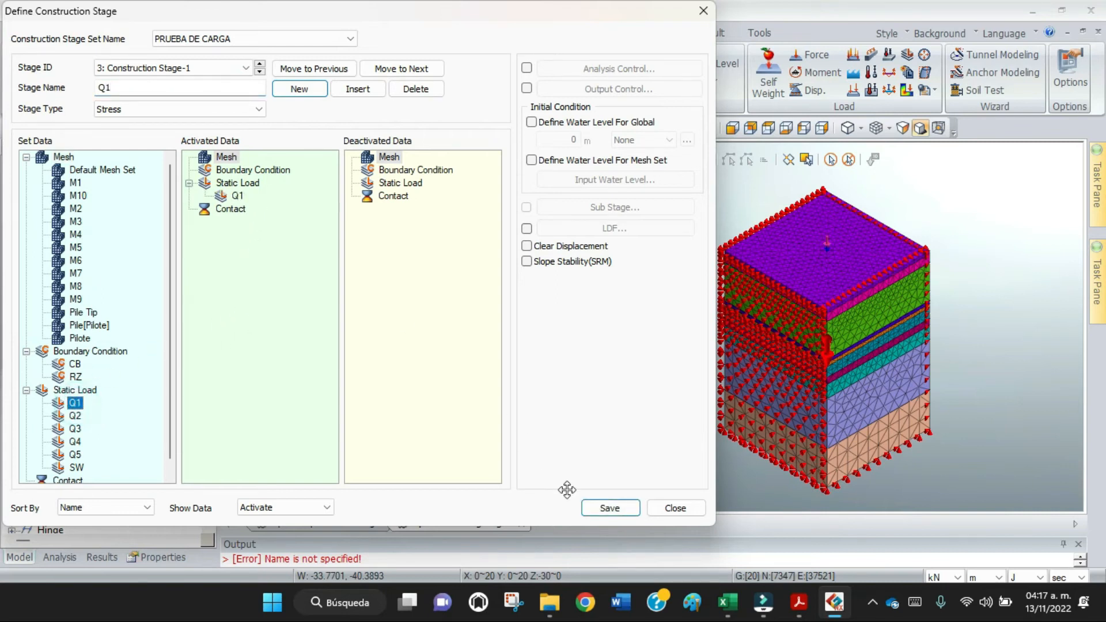
{"action": "left_click", "coordinate": [593, 510]}
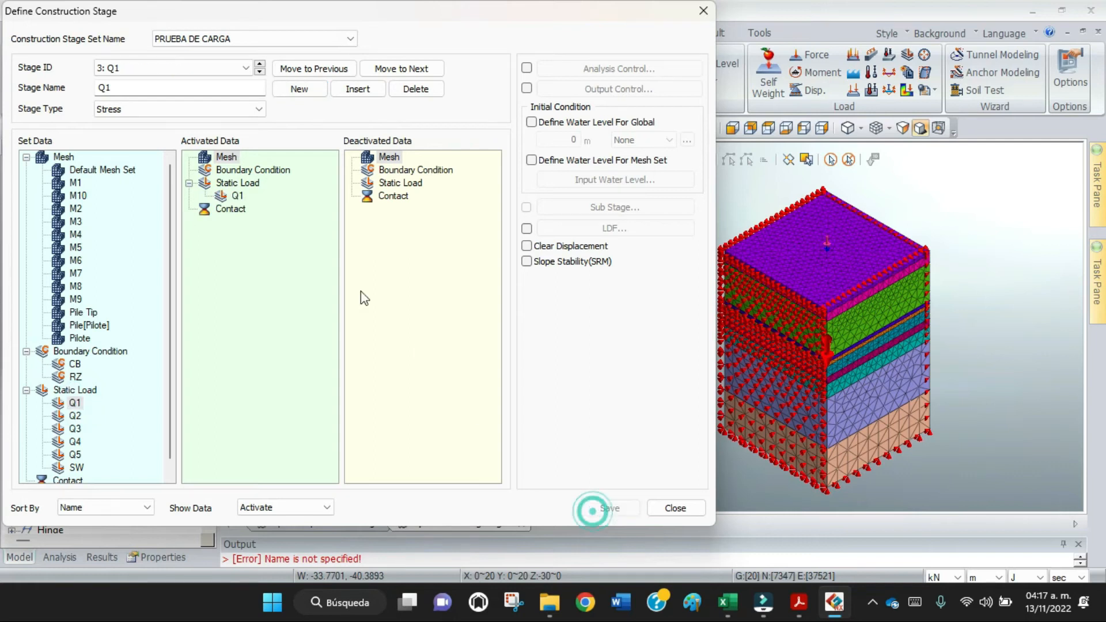
{"action": "left_click", "coordinate": [259, 65]}
{"action": "left_click", "coordinate": [259, 65]}
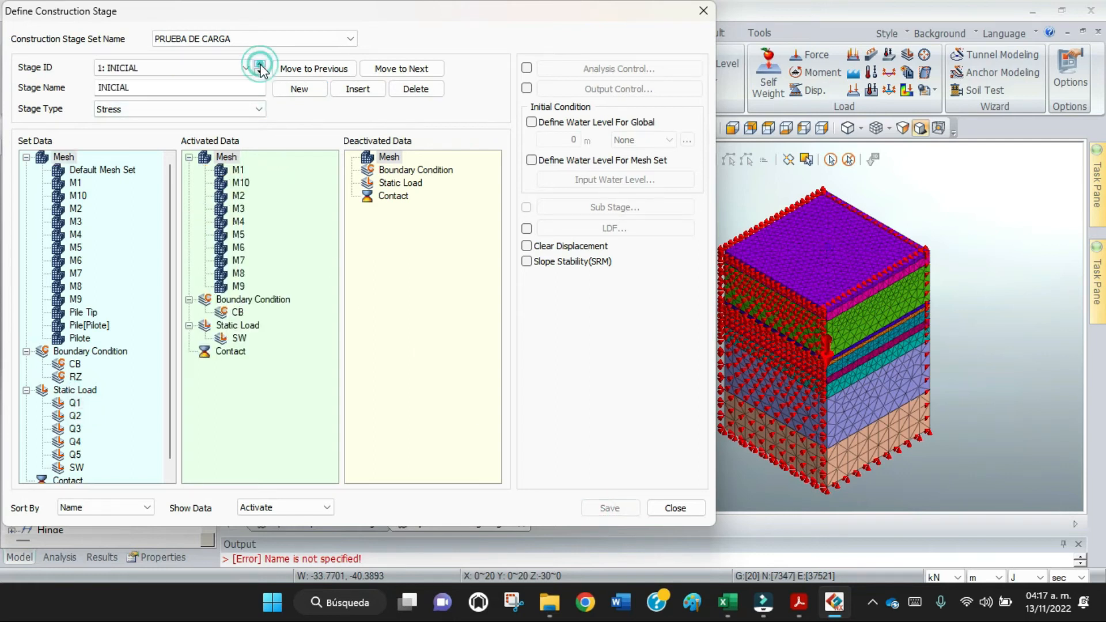
{"action": "left_click", "coordinate": [260, 73]}
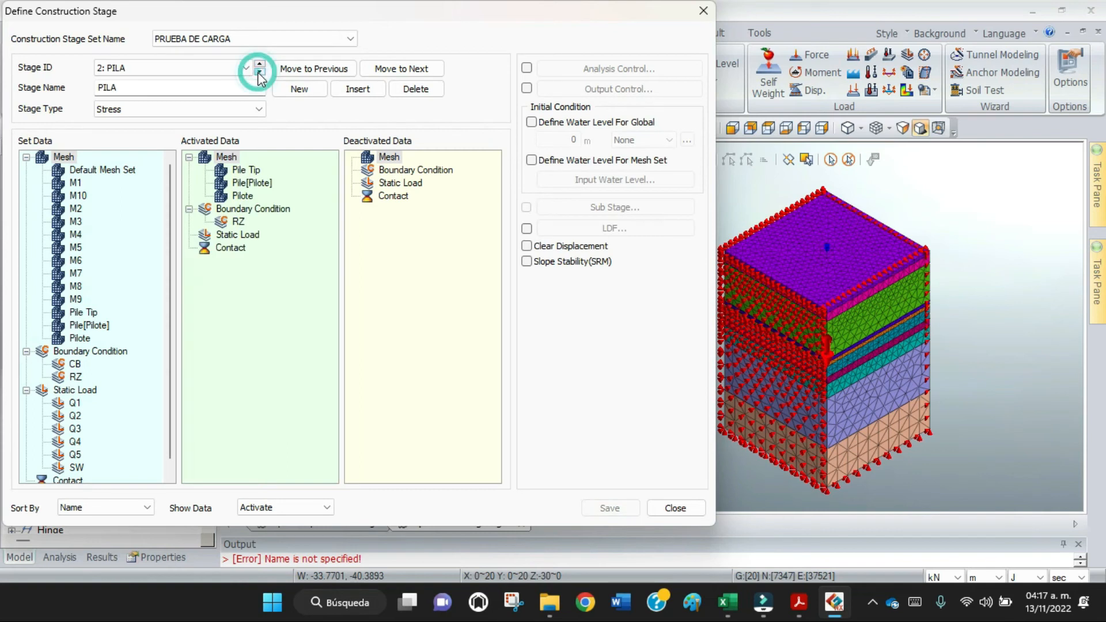
{"action": "left_click", "coordinate": [260, 72]}
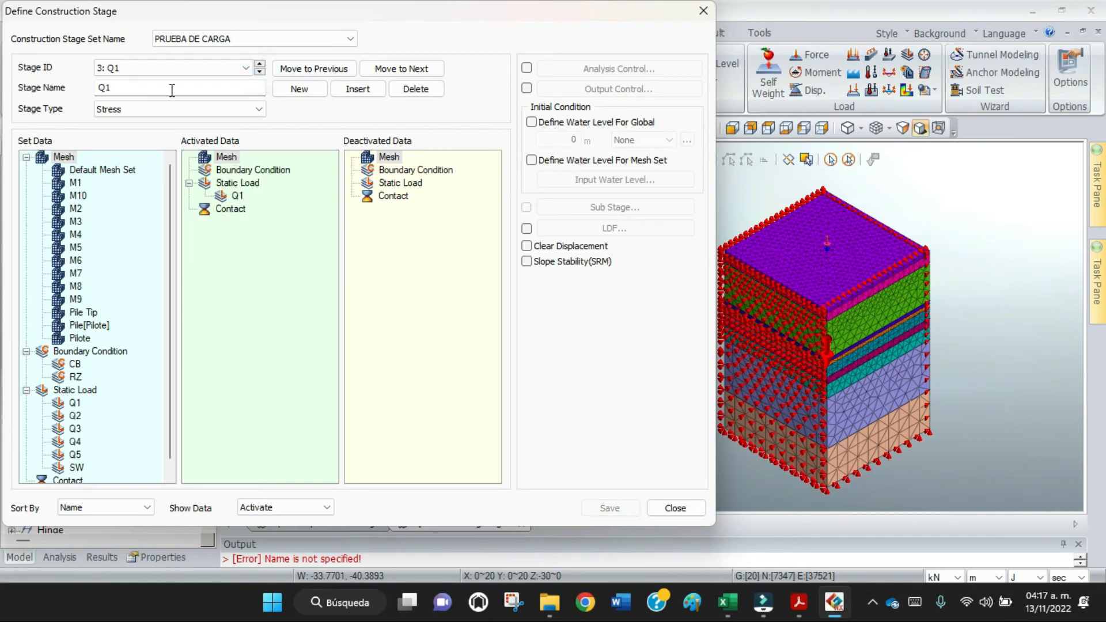
Add a stage named Q2 that deactivates static load Q1 and activates static load Q2, and save it.
{"action": "left_click", "coordinate": [296, 90]}
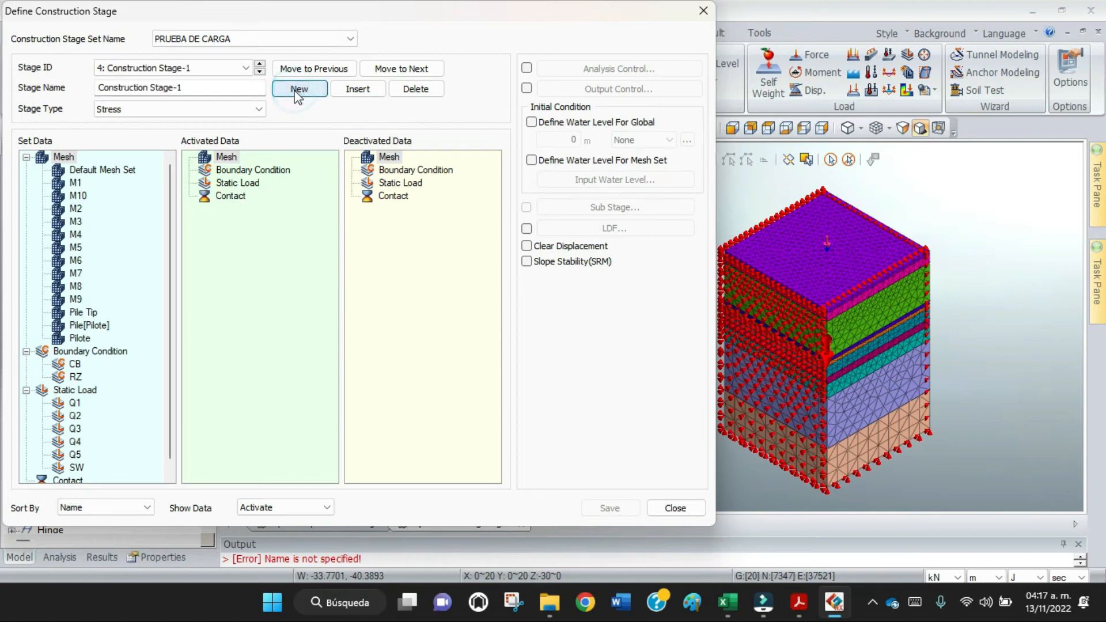
{"action": "left_click_drag", "start_coordinate": [216, 94], "coordinate": [33, 93]}
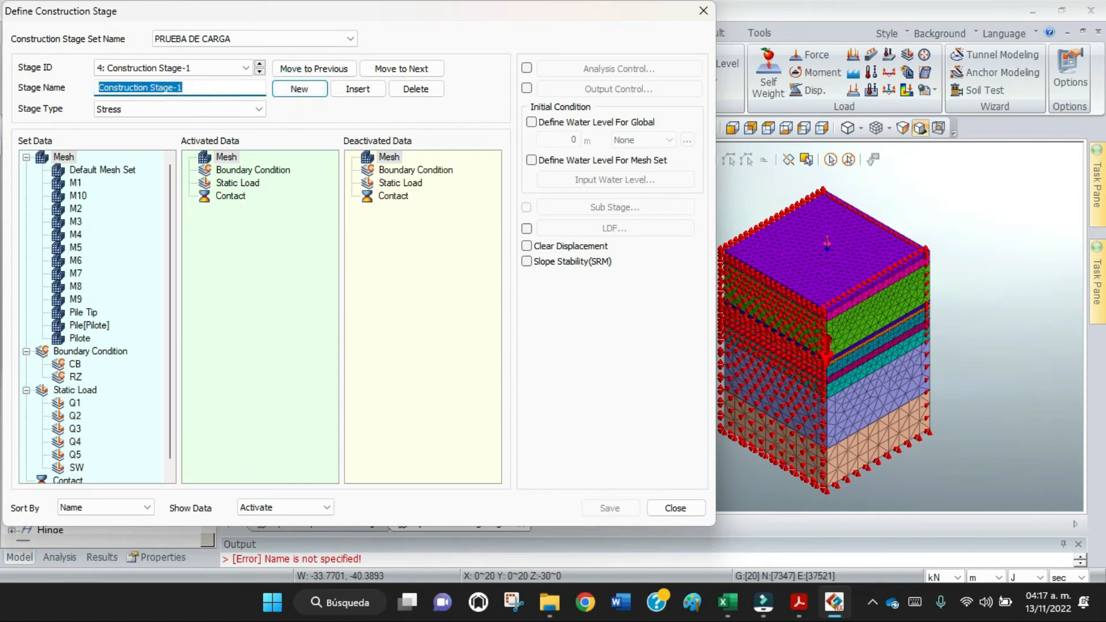
{"action": "type", "text": "Q2"}
{"action": "left_click_drag", "start_coordinate": [75, 403], "coordinate": [448, 306]}
{"action": "left_click_drag", "start_coordinate": [75, 415], "coordinate": [268, 214]}
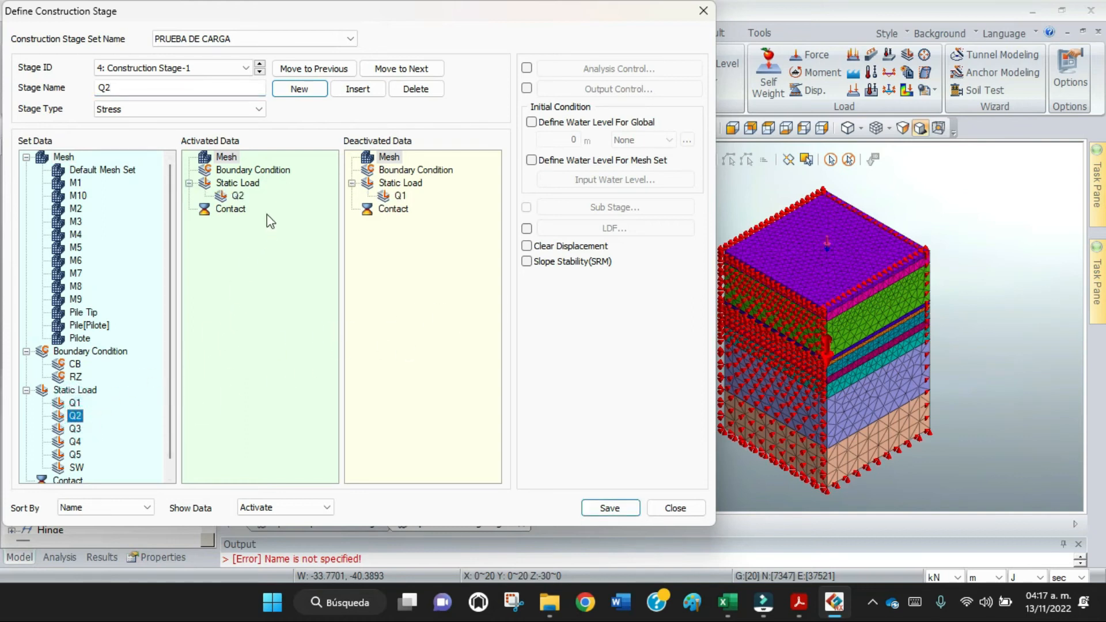
{"action": "left_click", "coordinate": [610, 508]}
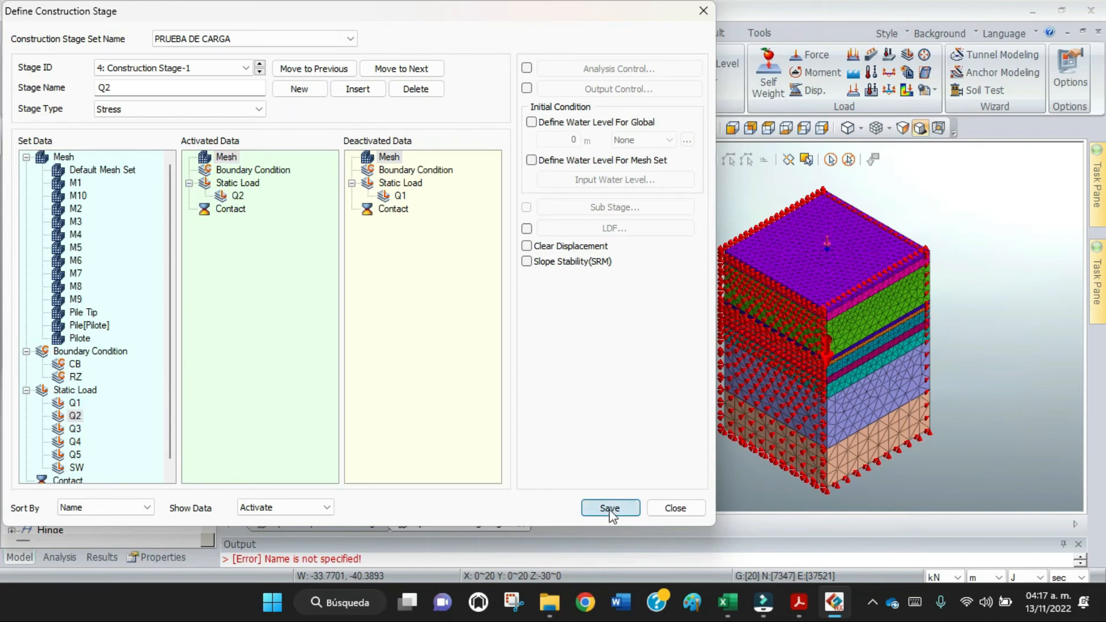
Add a stage named Q3 that deactivates static load Q2 and activates static load Q3, and save it.
{"action": "left_click", "coordinate": [299, 88]}
{"action": "double_click", "coordinate": [197, 89]}
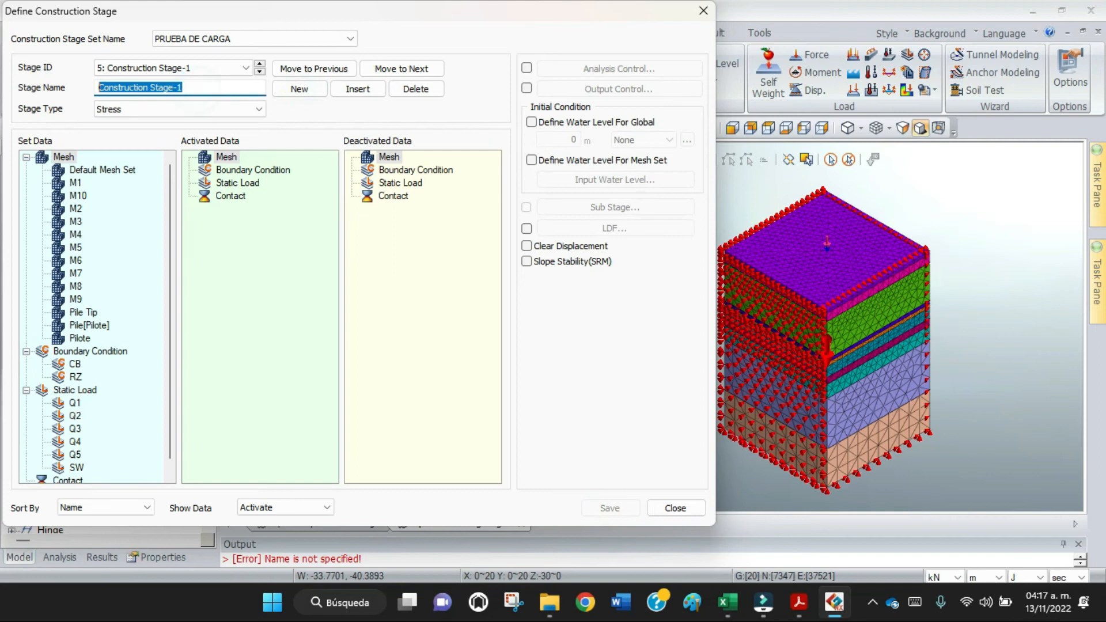
{"action": "type", "text": "Q3"}
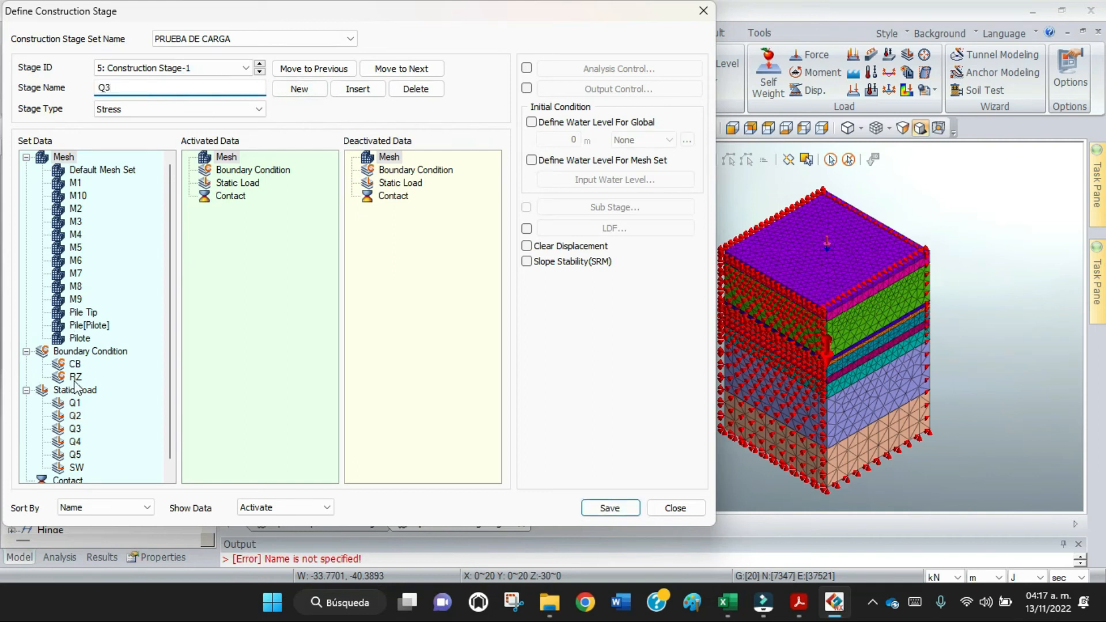
{"action": "left_click_drag", "start_coordinate": [74, 416], "coordinate": [409, 305]}
{"action": "left_click_drag", "start_coordinate": [75, 429], "coordinate": [251, 262]}
{"action": "left_click", "coordinate": [610, 509]}
Add a stage named Q4 that deactivates static load Q3 and activates static load Q4, and save it.
{"action": "left_click", "coordinate": [300, 90]}
{"action": "triple_click", "coordinate": [197, 87]}
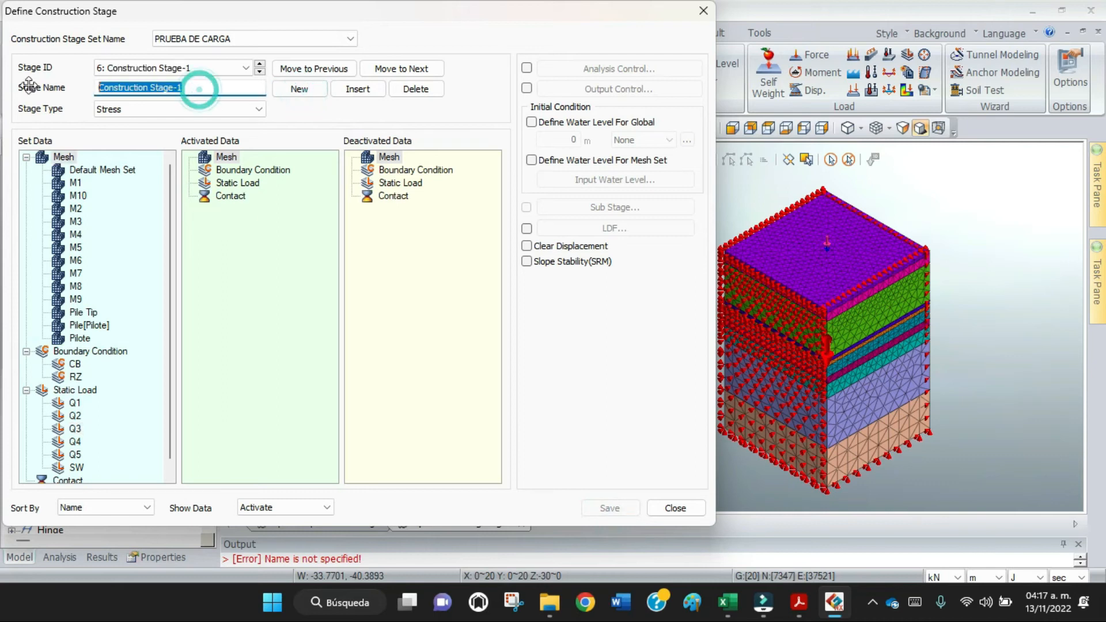
{"action": "type", "text": "Q4"}
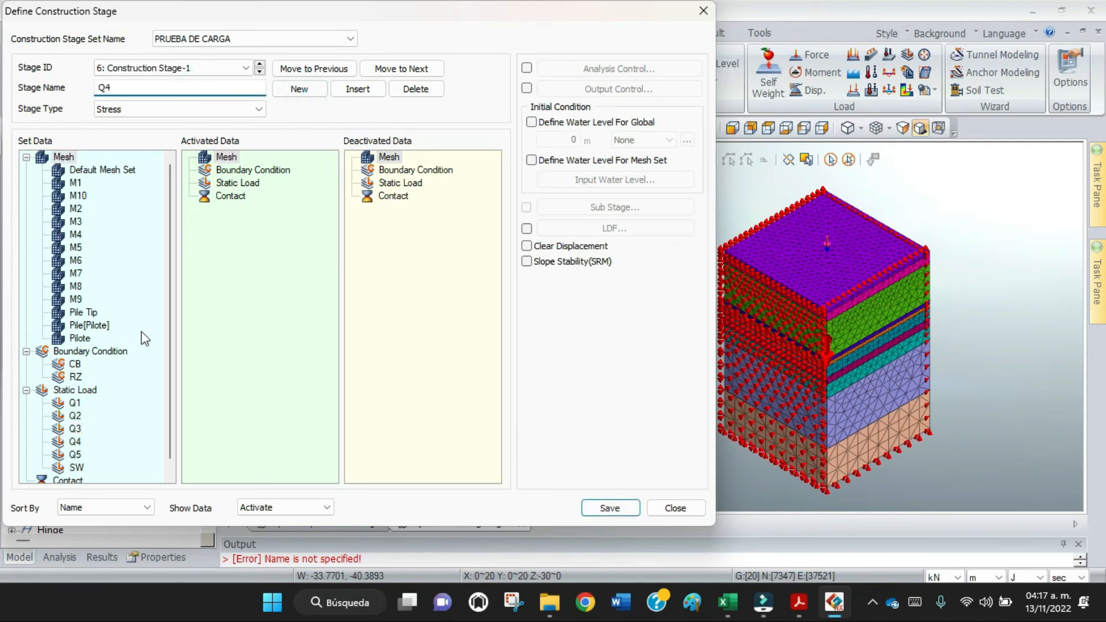
{"action": "left_click_drag", "start_coordinate": [75, 429], "coordinate": [372, 317]}
{"action": "left_click_drag", "start_coordinate": [75, 441], "coordinate": [274, 260]}
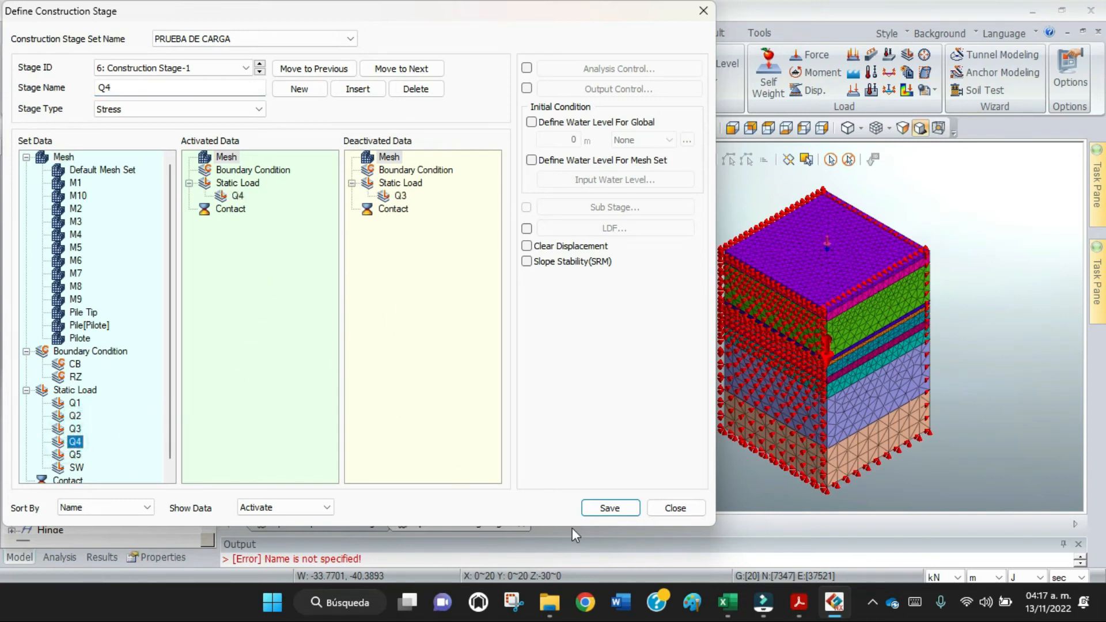
{"action": "left_click", "coordinate": [608, 509]}
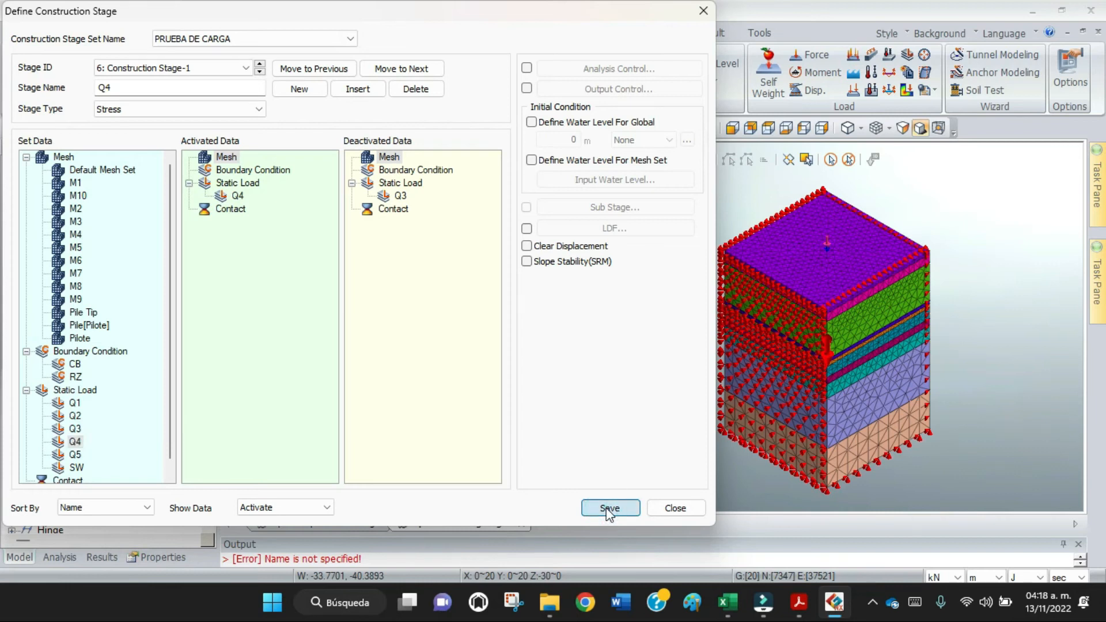
{"action": "left_click", "coordinate": [608, 509]}
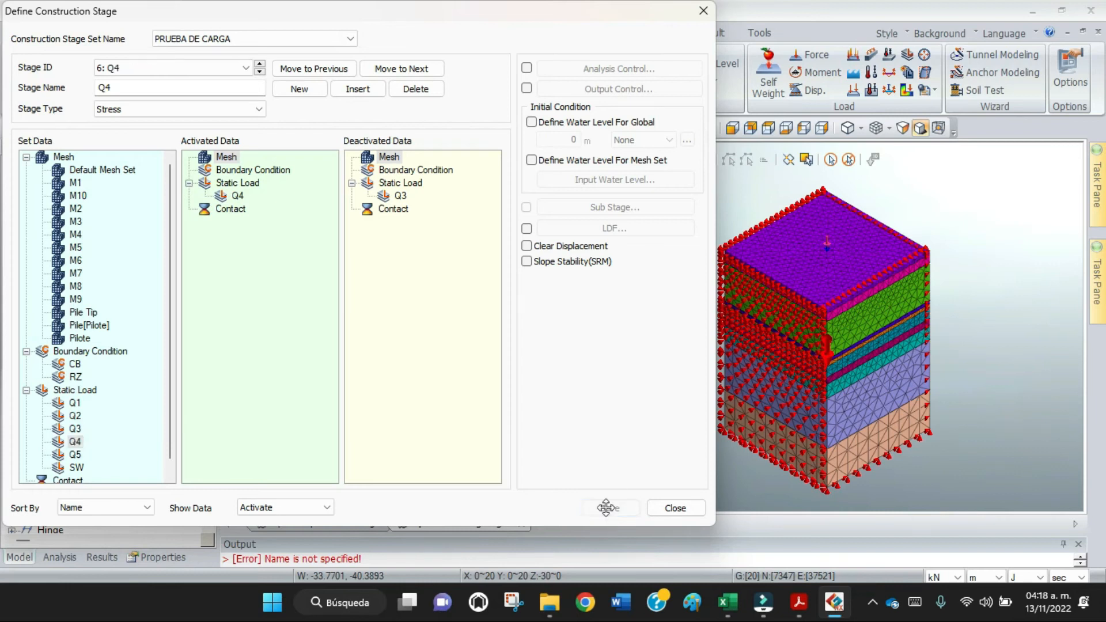
Add a stage named Q5 that deactivates static load Q4 and activates static load Q5, and save it.
{"action": "left_click", "coordinate": [303, 91]}
{"action": "left_click_drag", "start_coordinate": [222, 89], "coordinate": [56, 87]}
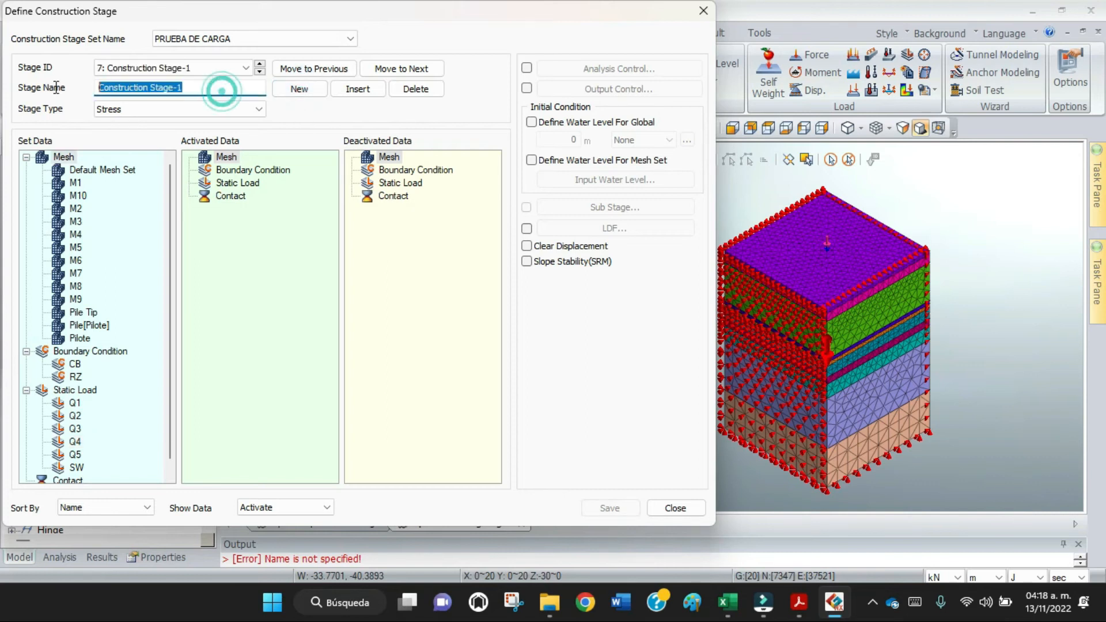
{"action": "type", "text": "Q5"}
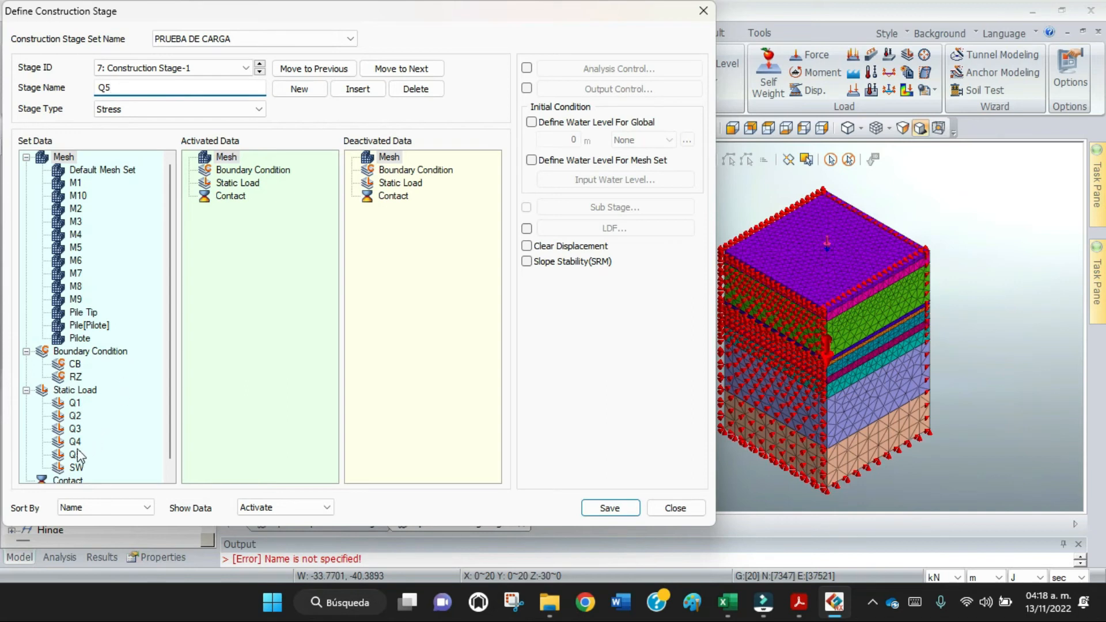
{"action": "left_click_drag", "start_coordinate": [75, 442], "coordinate": [421, 309]}
{"action": "left_click_drag", "start_coordinate": [76, 454], "coordinate": [276, 252]}
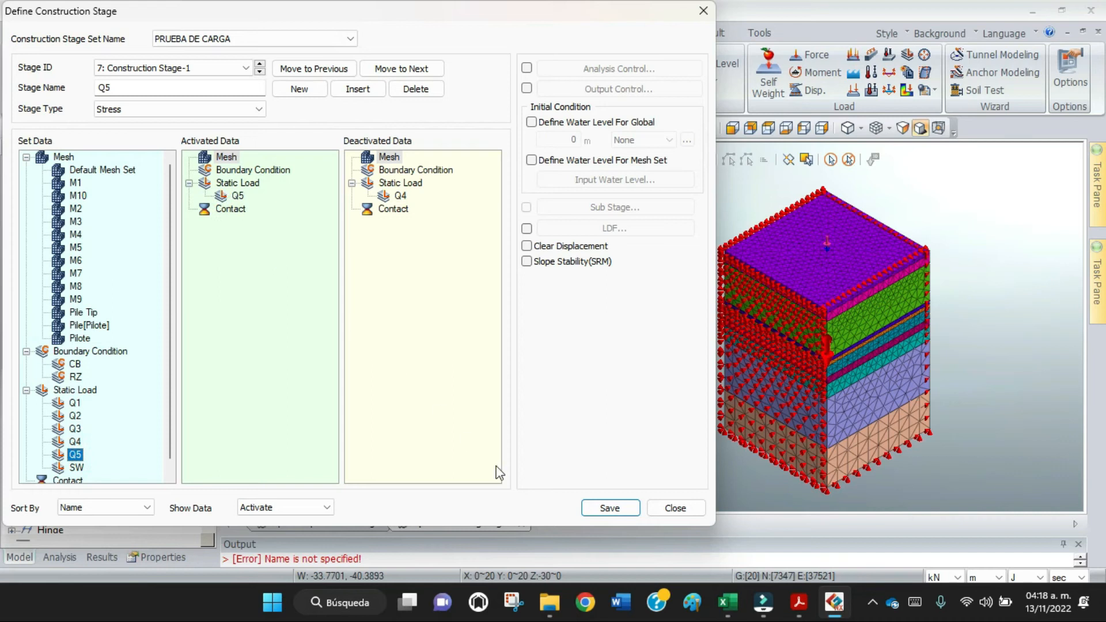
{"action": "left_click", "coordinate": [609, 508]}
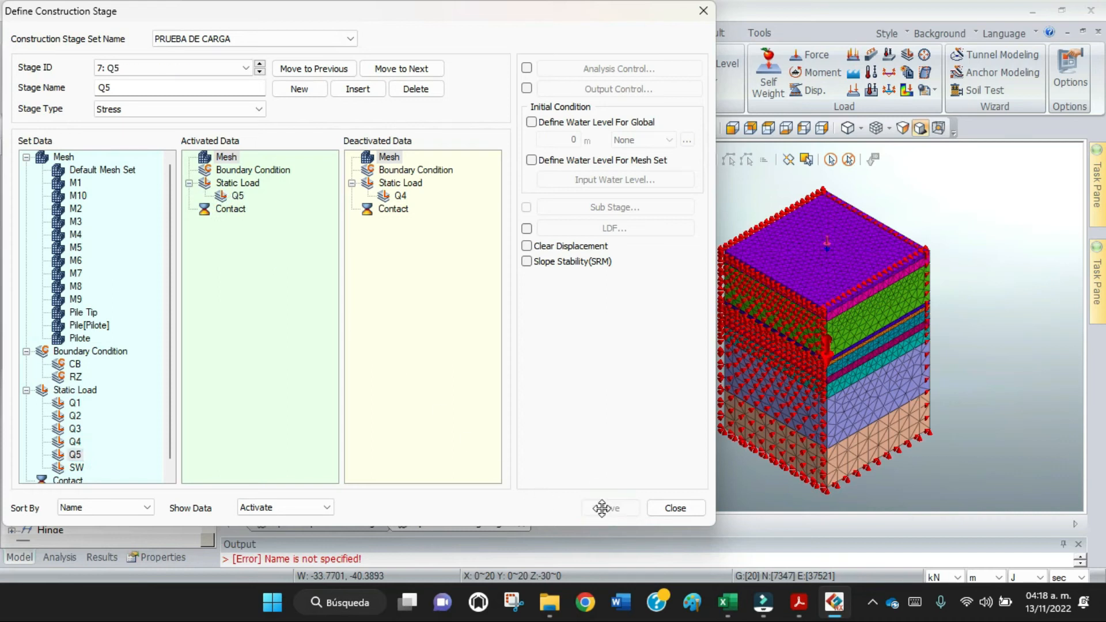
Go back through the stages from Q5 to INICIAL to check the activated and deactivated data of each.
{"action": "left_click", "coordinate": [261, 71]}
{"action": "left_click", "coordinate": [261, 71]}
{"action": "left_click", "coordinate": [261, 71]}
{"action": "left_click", "coordinate": [261, 71]}
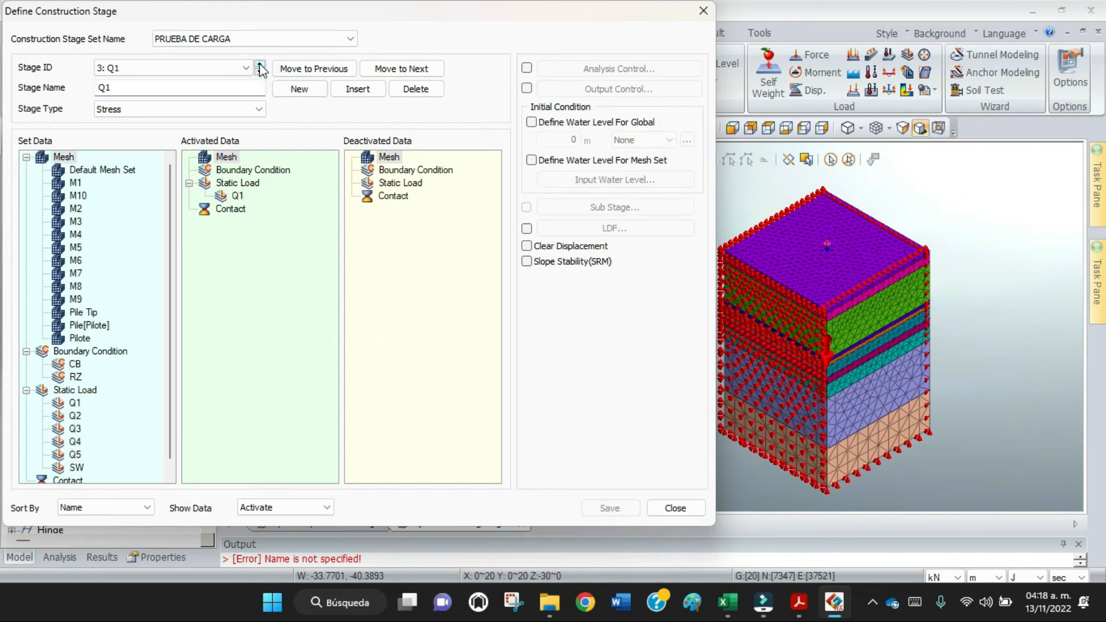
{"action": "left_click", "coordinate": [261, 70]}
{"action": "left_click", "coordinate": [261, 71]}
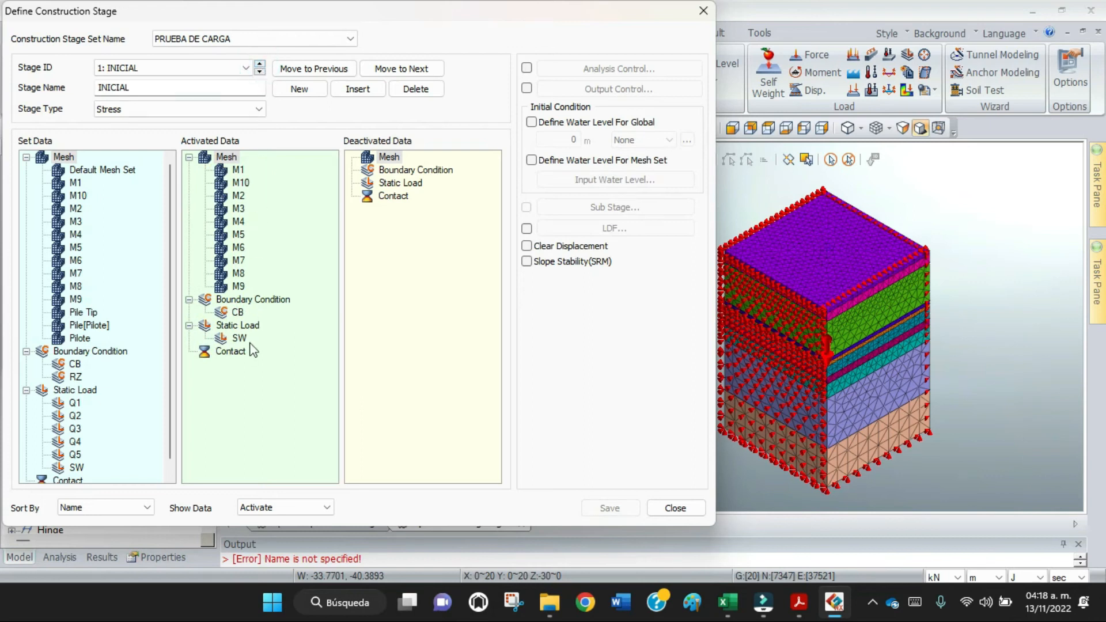
Check stages PILA to Q2, close the stage definition, and review the PRUEBA DE CARGA activation status in the Stage Definition Wizard.
{"action": "left_click", "coordinate": [260, 73]}
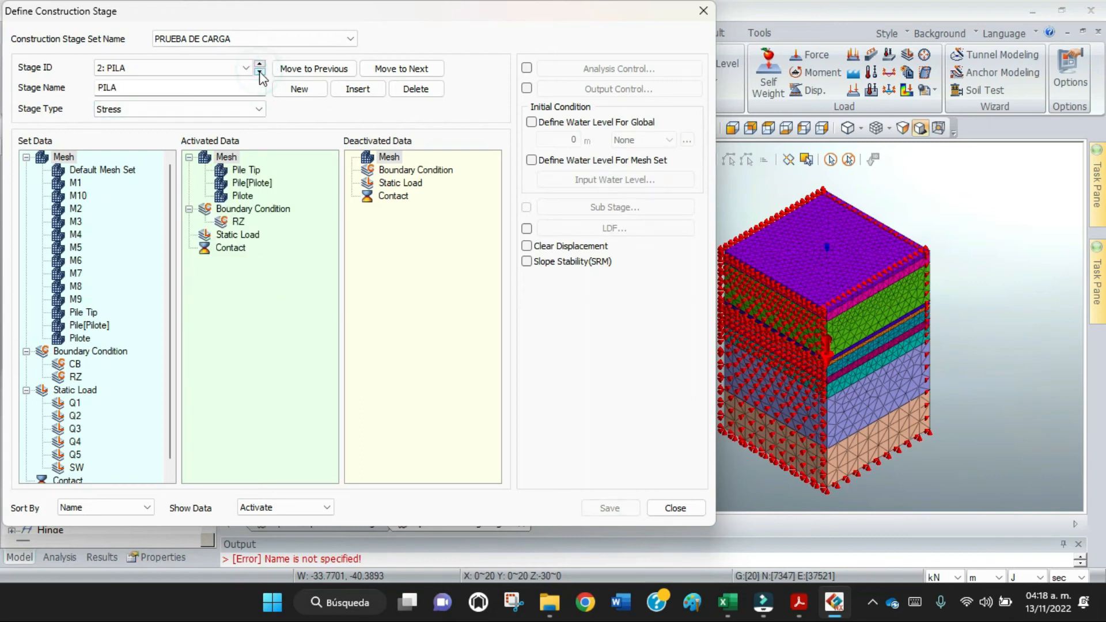
{"action": "left_click", "coordinate": [260, 72]}
{"action": "left_click", "coordinate": [260, 72]}
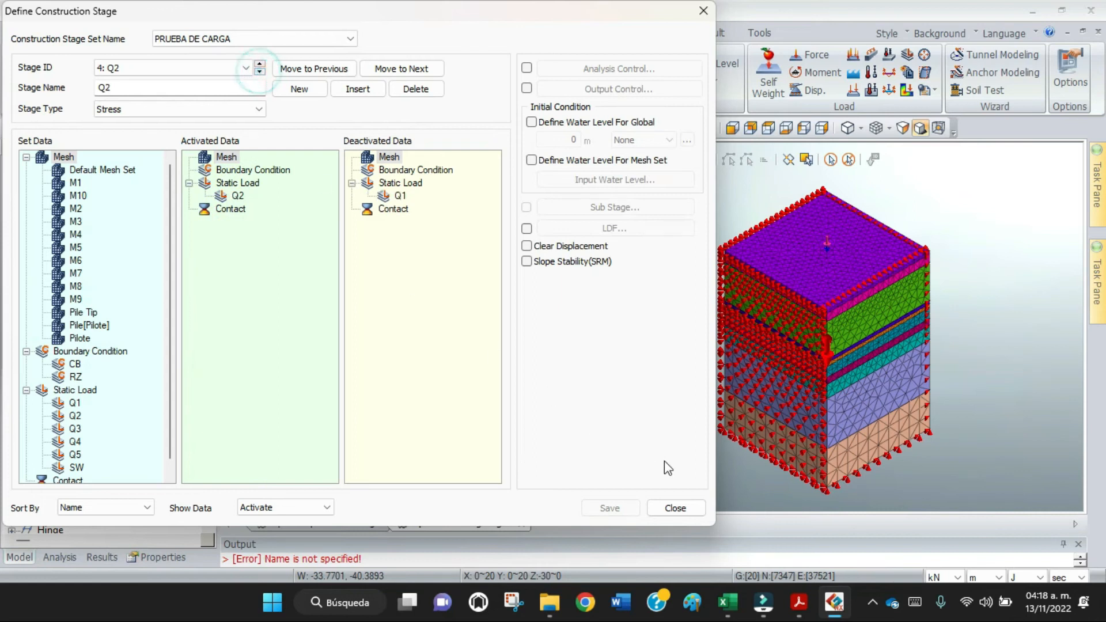
{"action": "left_click", "coordinate": [676, 507]}
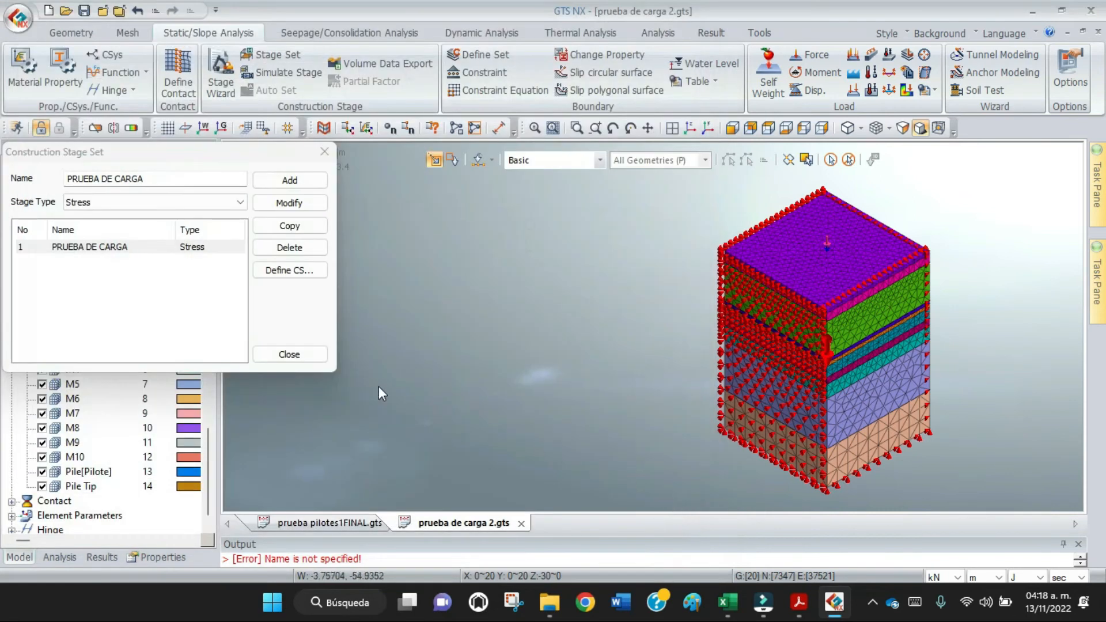
{"action": "left_click", "coordinate": [289, 355]}
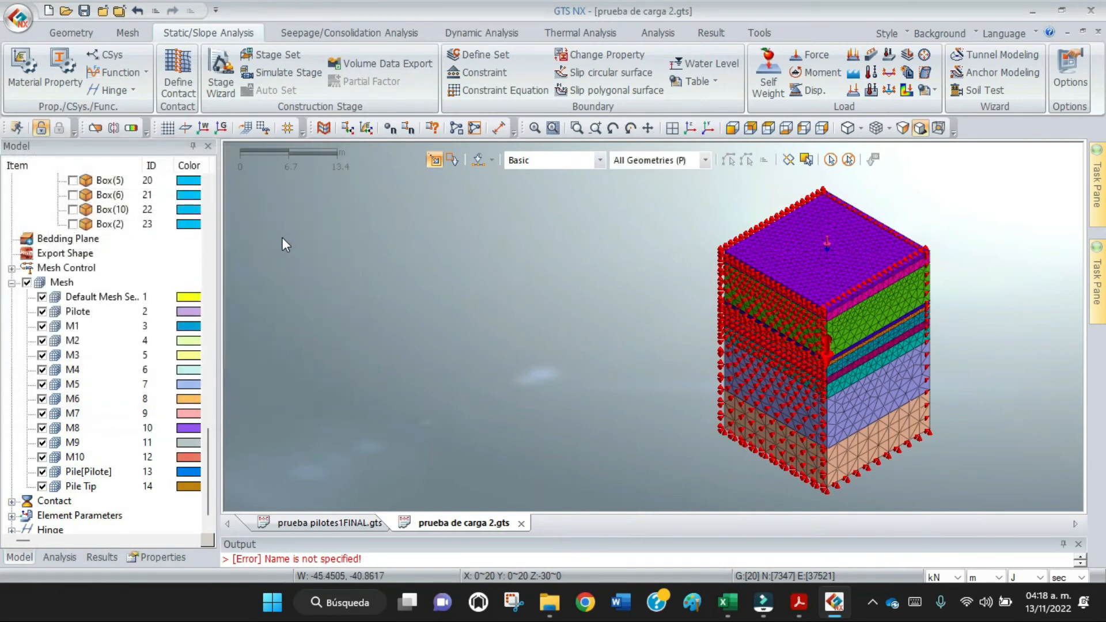
{"action": "left_click", "coordinate": [223, 88]}
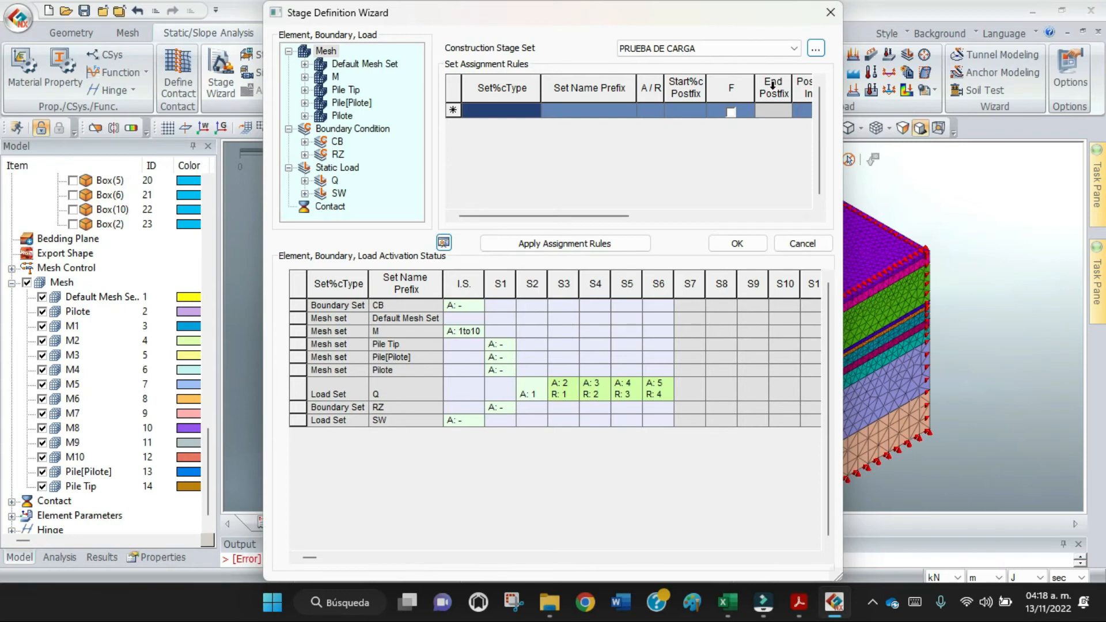
{"action": "left_click", "coordinate": [830, 13]}
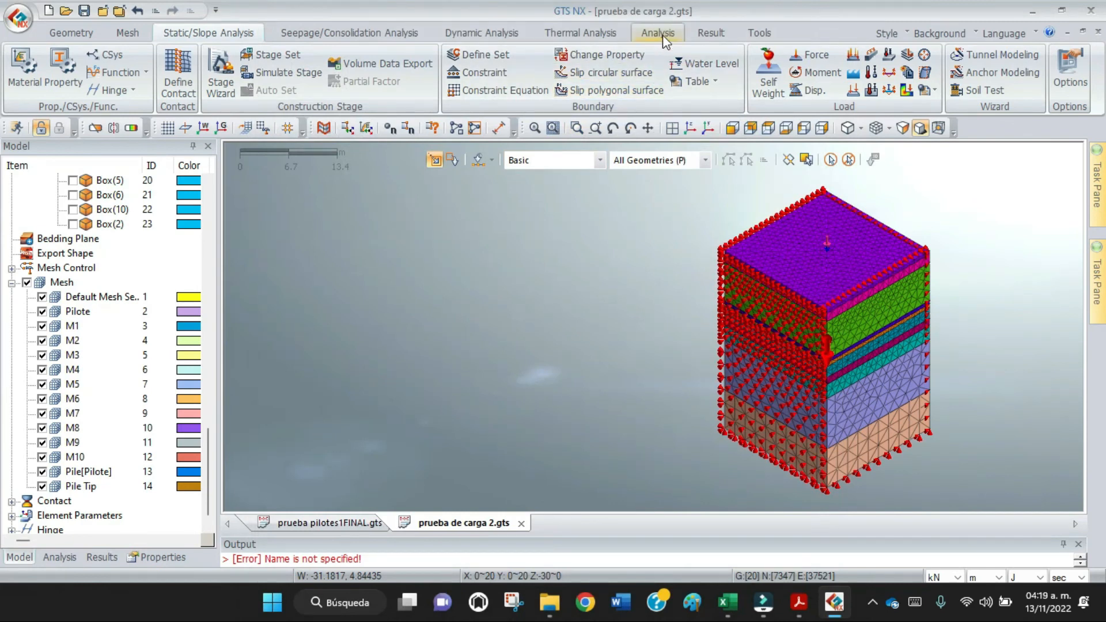
Start a general analysis case titled PC with the Construction Stage solution type for the PRUEBA DE CARGA stage set.
{"action": "left_click", "coordinate": [661, 34]}
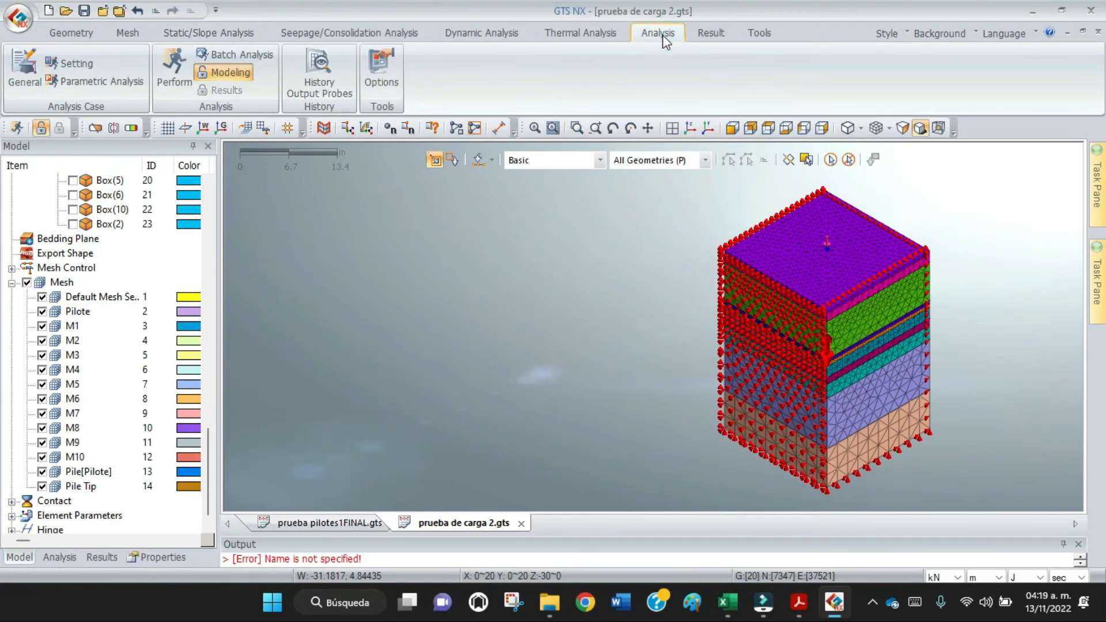
{"action": "left_click", "coordinate": [30, 85]}
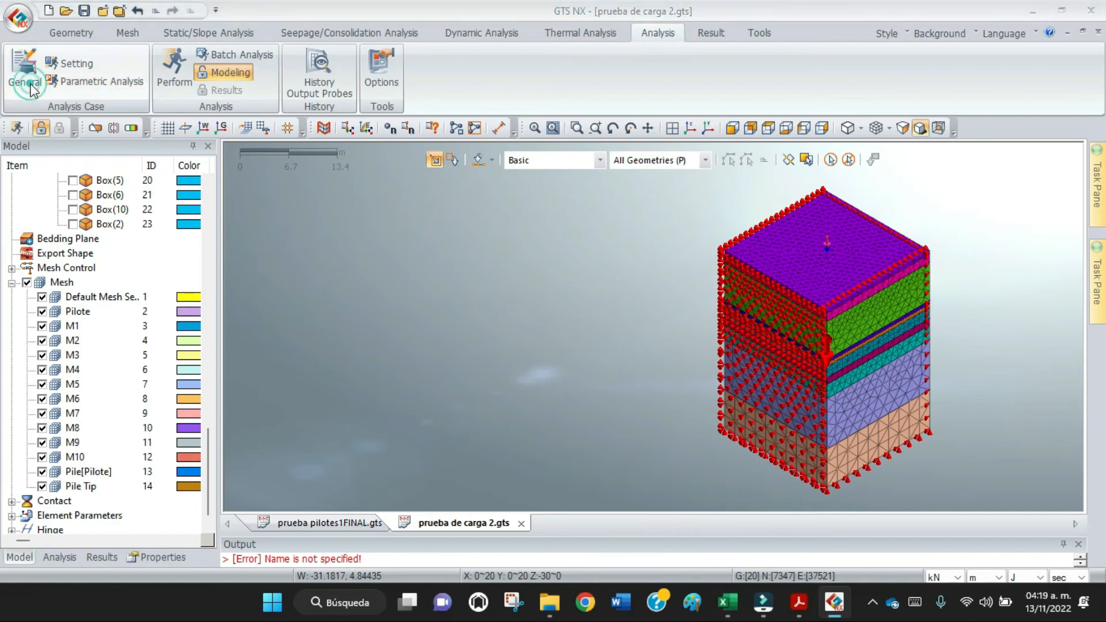
{"action": "left_click", "coordinate": [507, 81]}
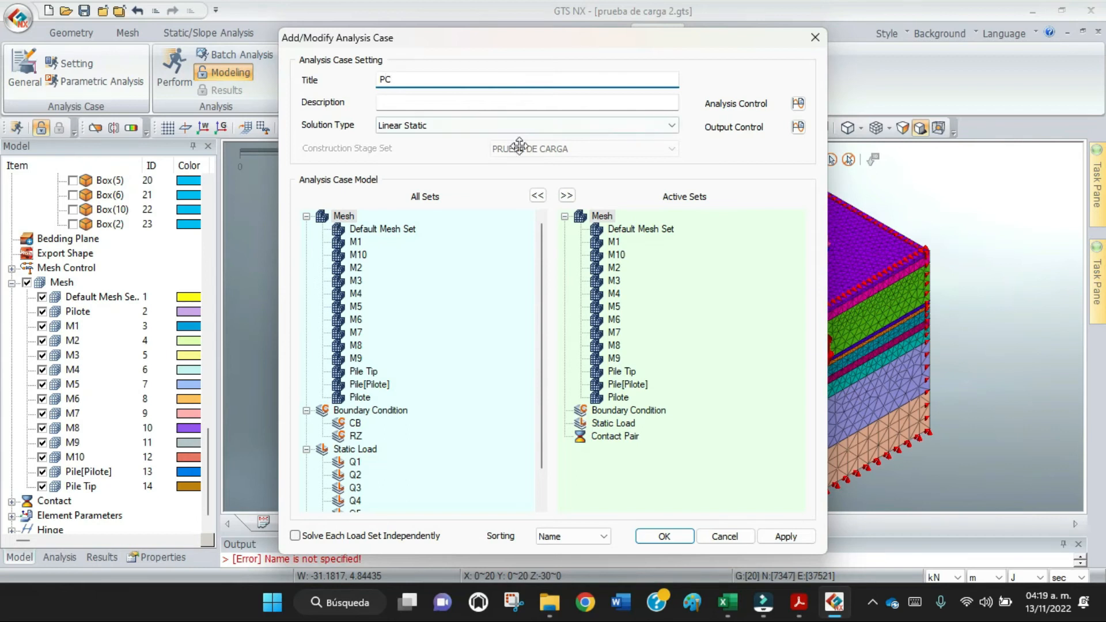
{"action": "left_click", "coordinate": [527, 127]}
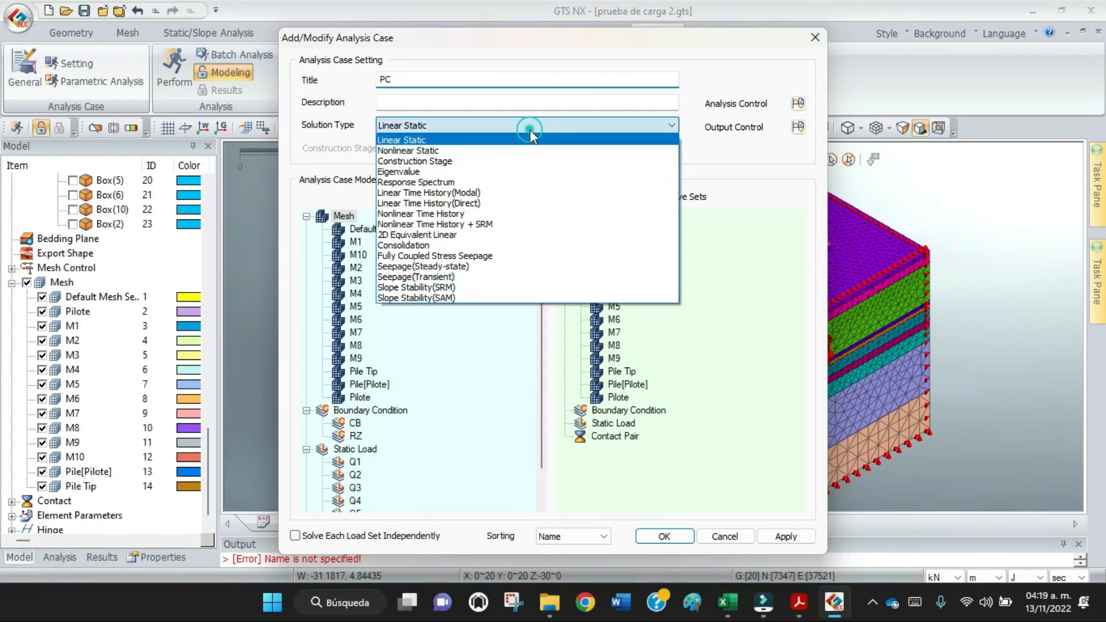
{"action": "left_click", "coordinate": [491, 161]}
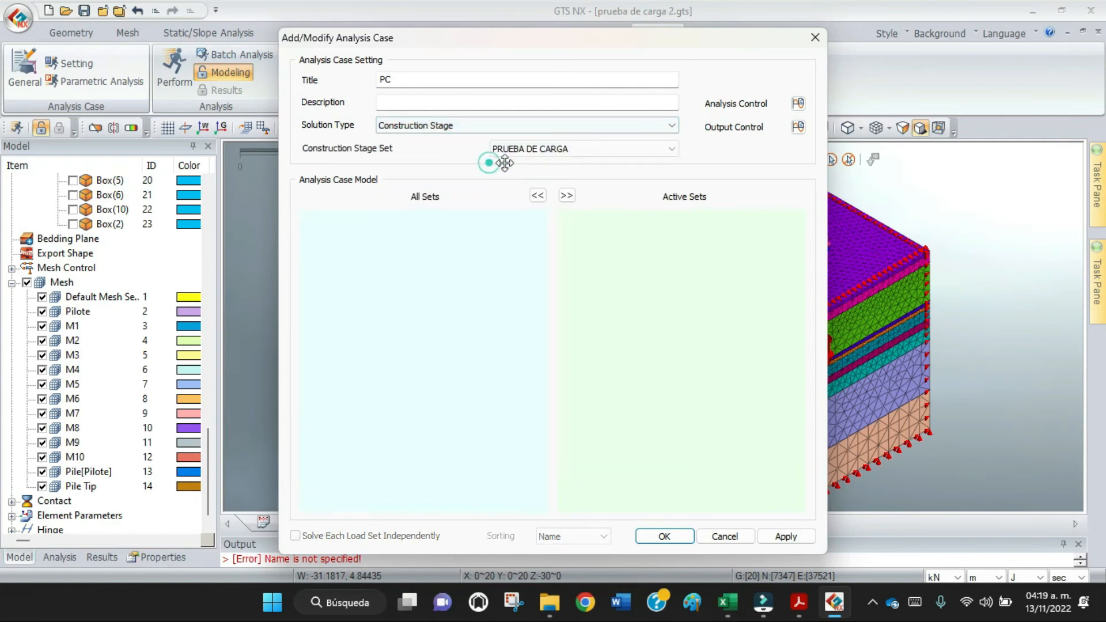
In the case's analysis control, enable 1:INICIAL as initial stage for stress analysis with the K0 condition, and save the analysis case.
{"action": "left_click", "coordinate": [798, 103]}
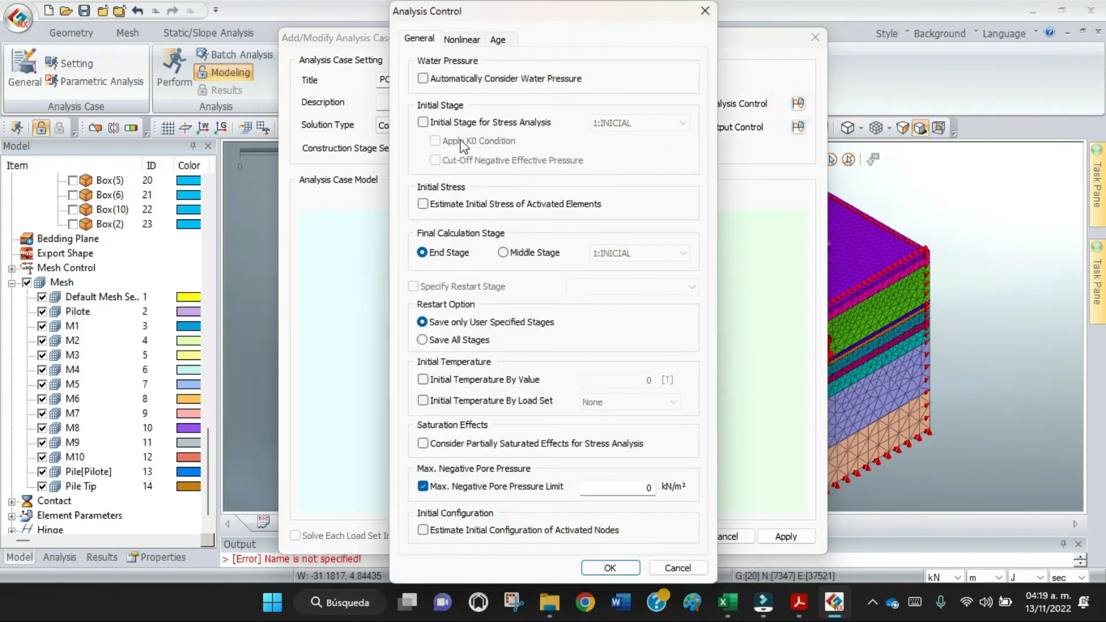
{"action": "left_click", "coordinate": [423, 123]}
{"action": "left_click", "coordinate": [435, 141]}
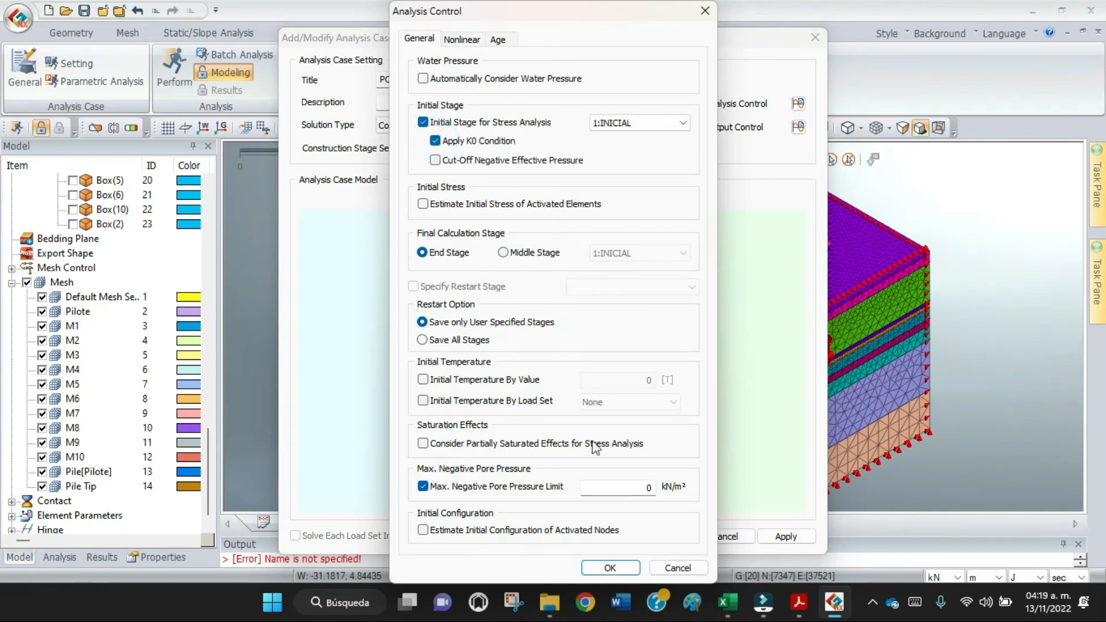
{"action": "left_click", "coordinate": [631, 568]}
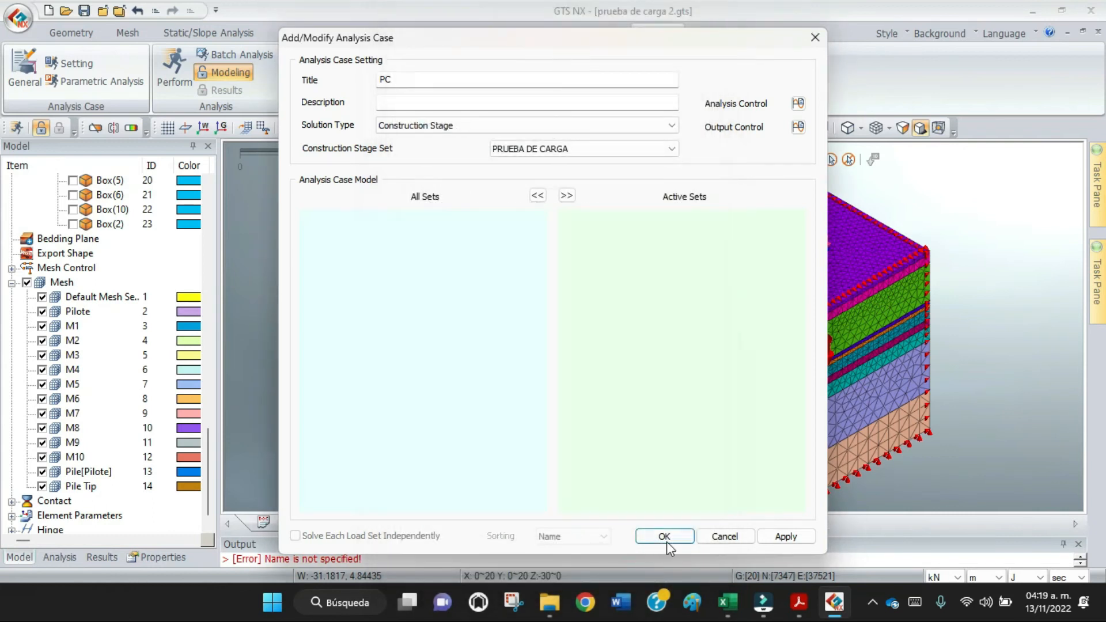
{"action": "left_click", "coordinate": [669, 541]}
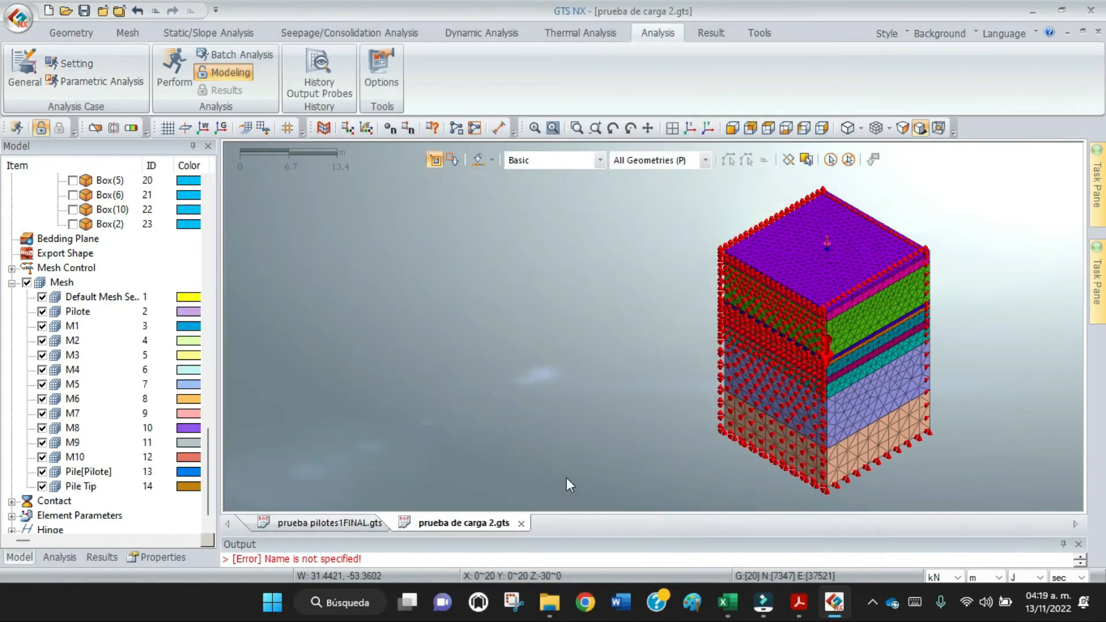
Run the solver for the PC construction stage case and enlarge the output log to follow its messages.
{"action": "left_click", "coordinate": [175, 71]}
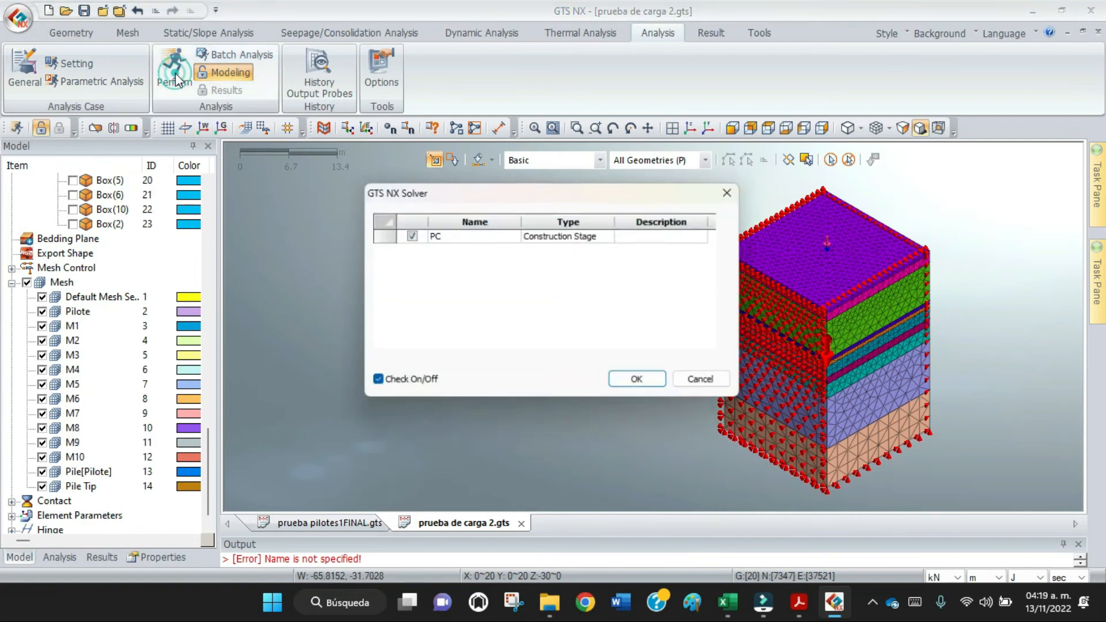
{"action": "left_click", "coordinate": [381, 235]}
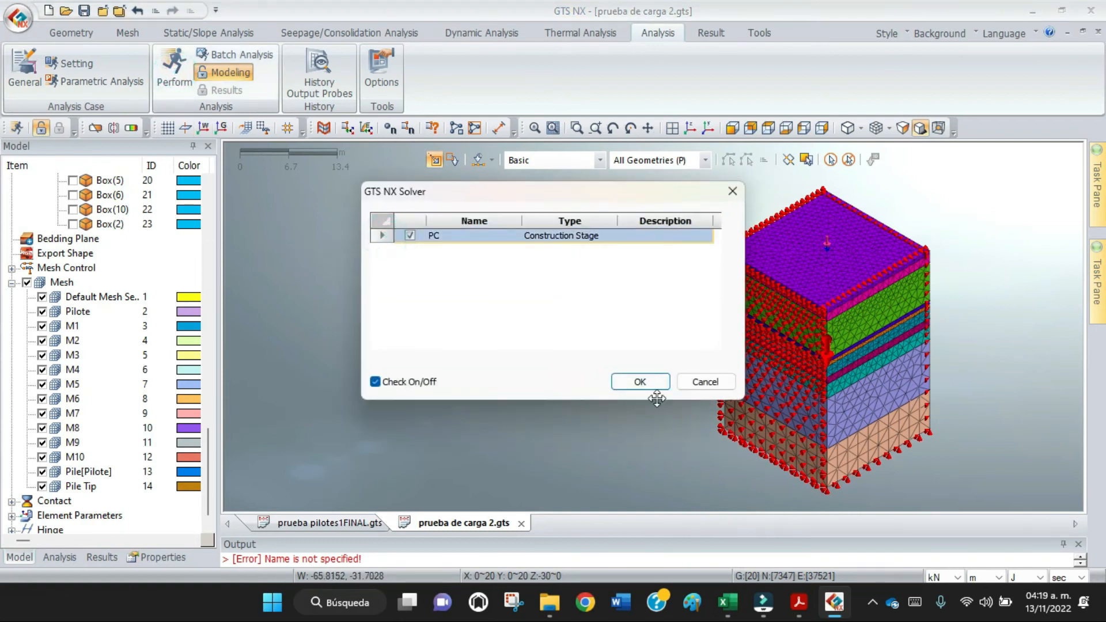
{"action": "left_click", "coordinate": [646, 382]}
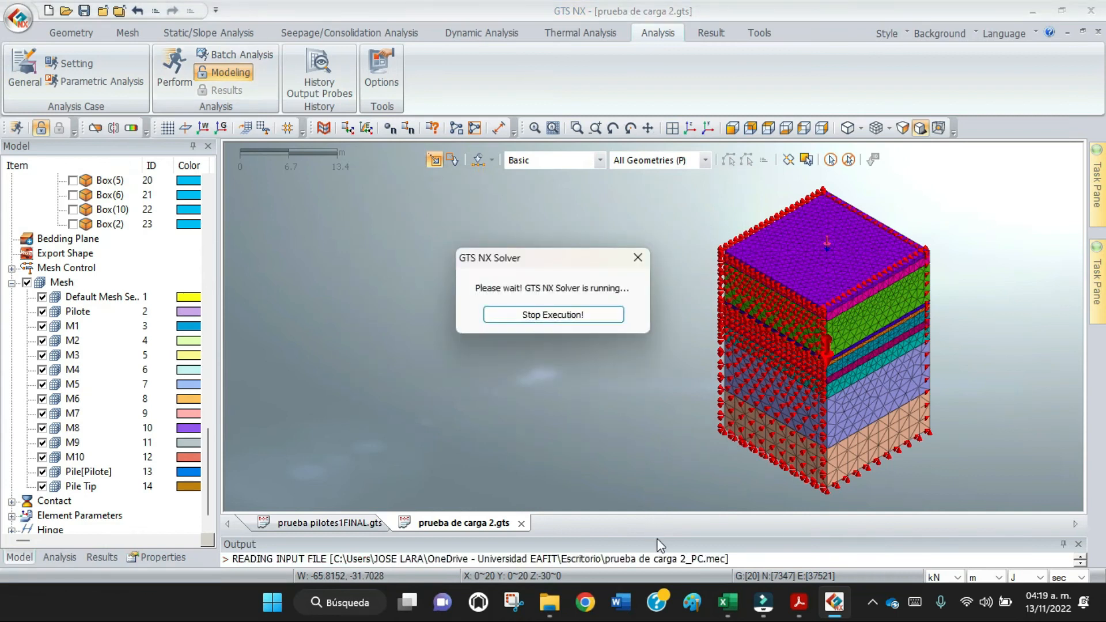
{"action": "left_click_drag", "start_coordinate": [659, 535], "coordinate": [621, 382]}
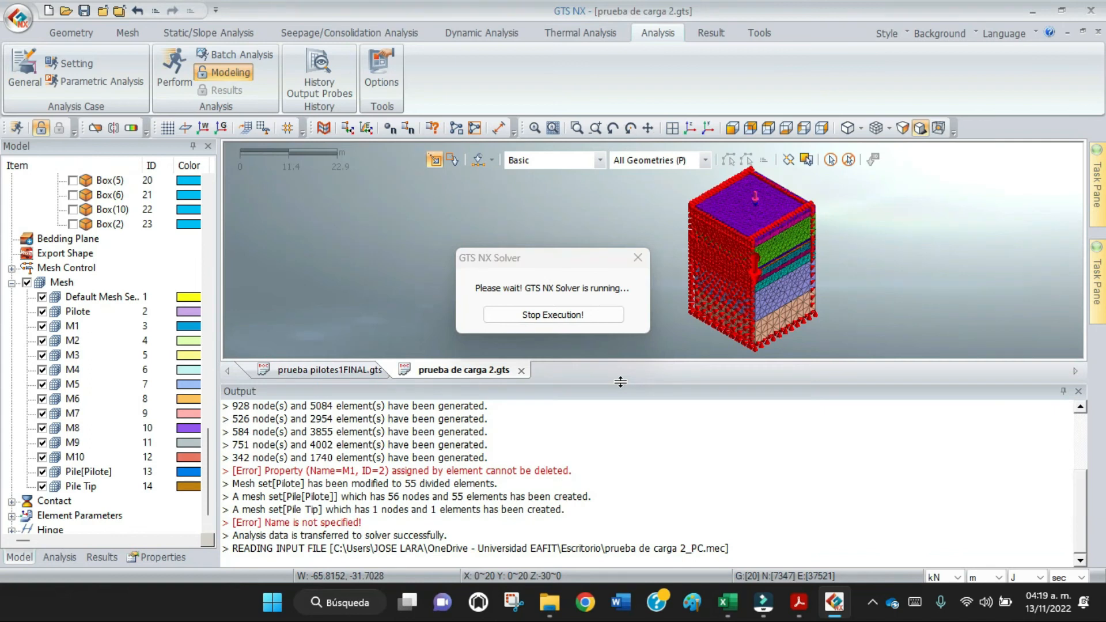
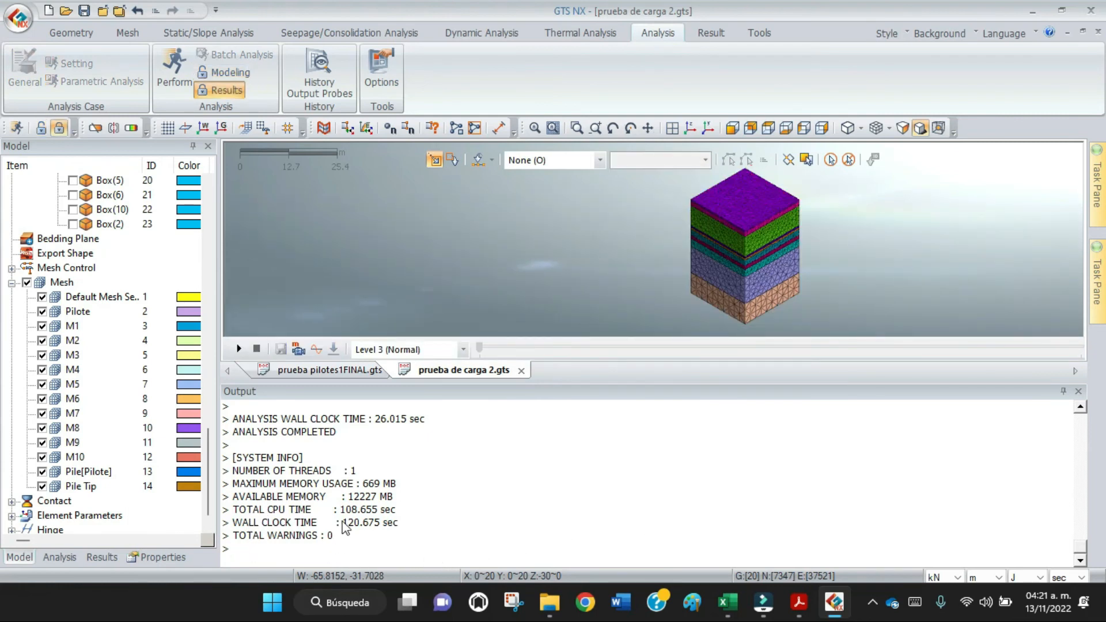
Expand the Q5 results of the PC case, and hide all mesh sets except Pilote.
{"action": "left_click", "coordinate": [104, 557]}
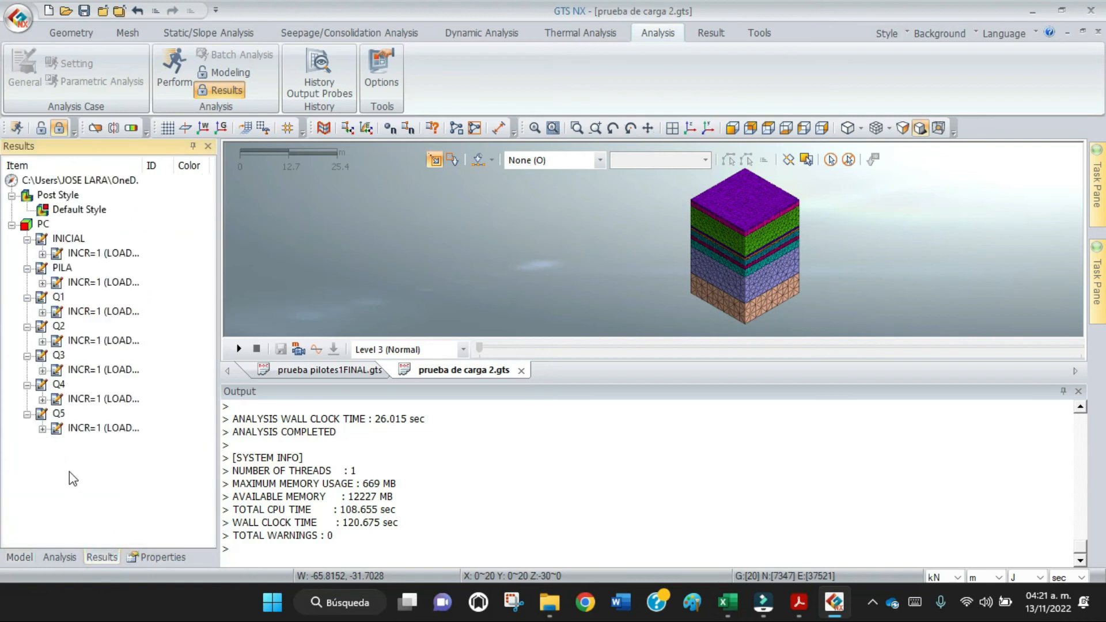
{"action": "left_click", "coordinate": [43, 428]}
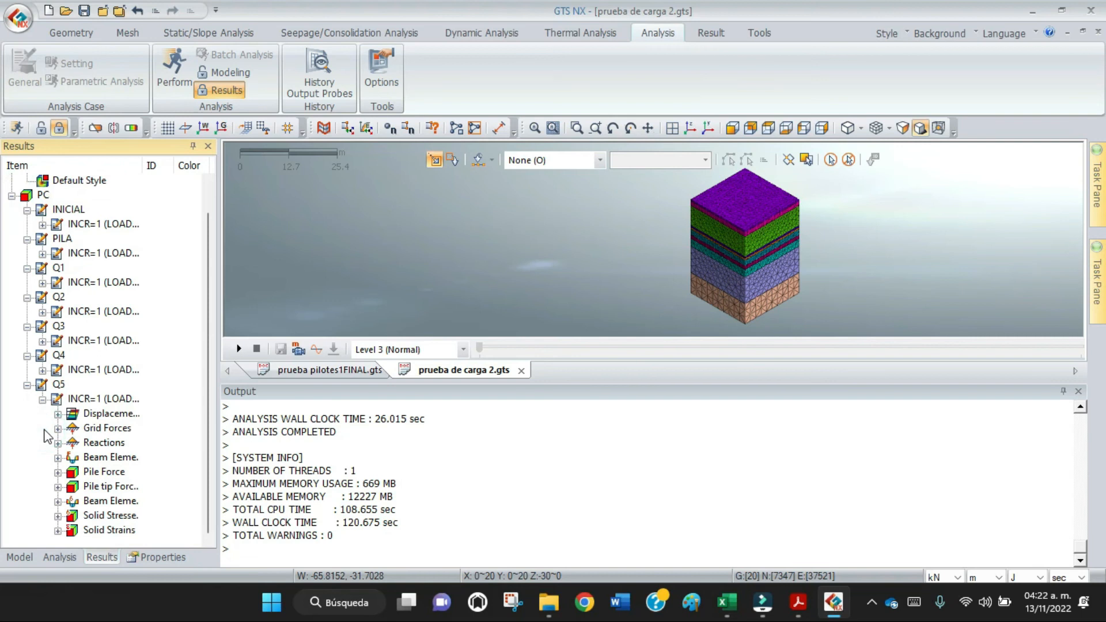
{"action": "left_click", "coordinate": [20, 558]}
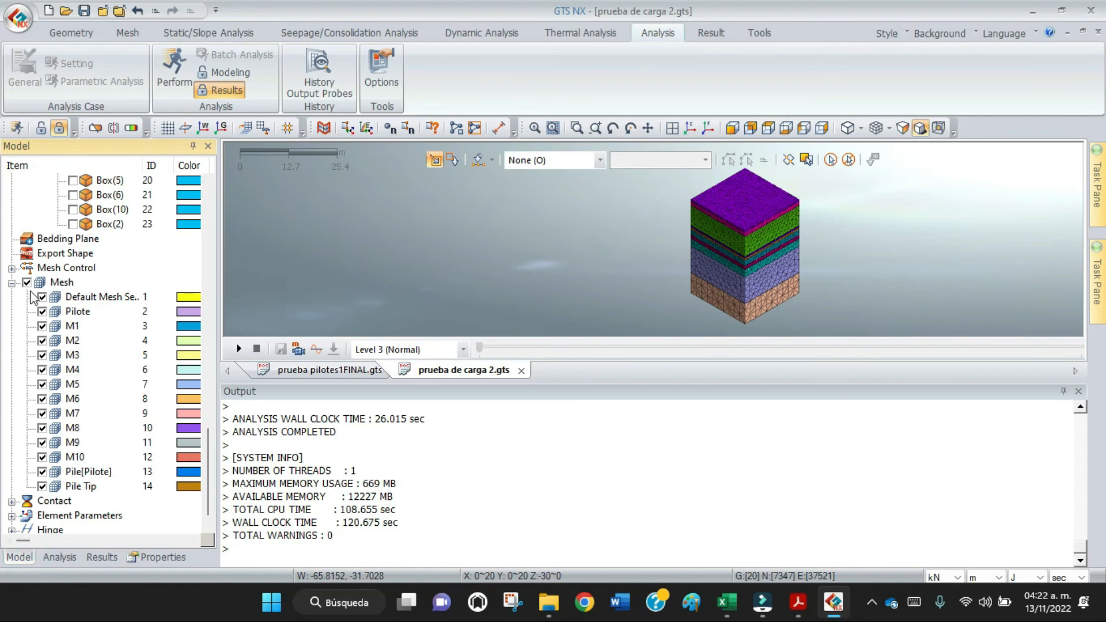
{"action": "left_click", "coordinate": [27, 283]}
{"action": "left_click", "coordinate": [42, 312]}
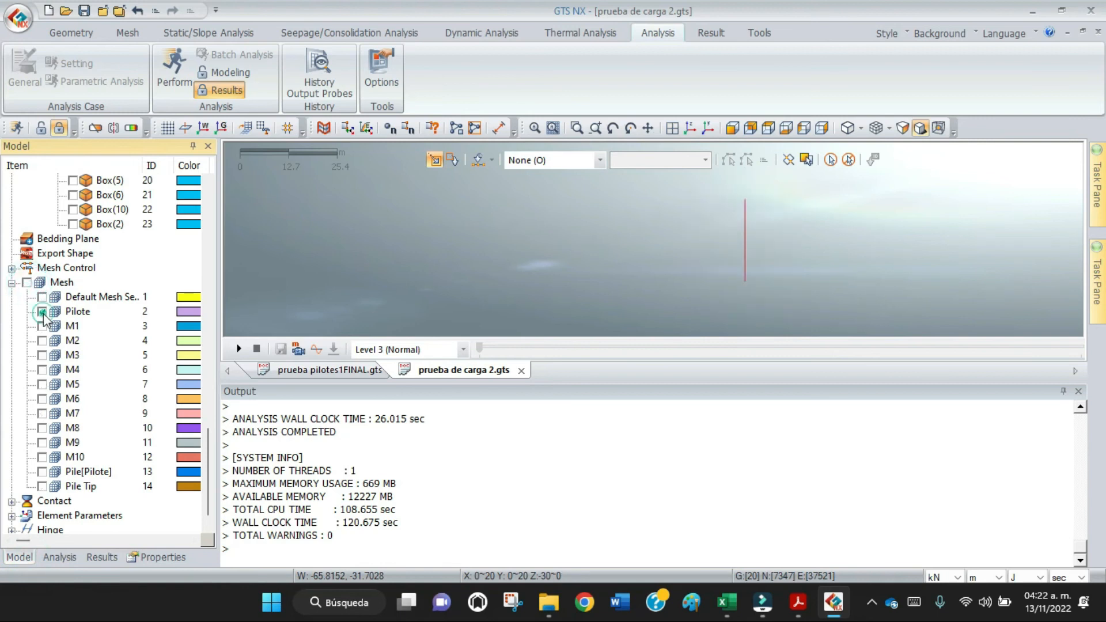
Display the beam element axial force diagram for stage Q5 and shrink the output log to enlarge the model view.
{"action": "left_click", "coordinate": [110, 558]}
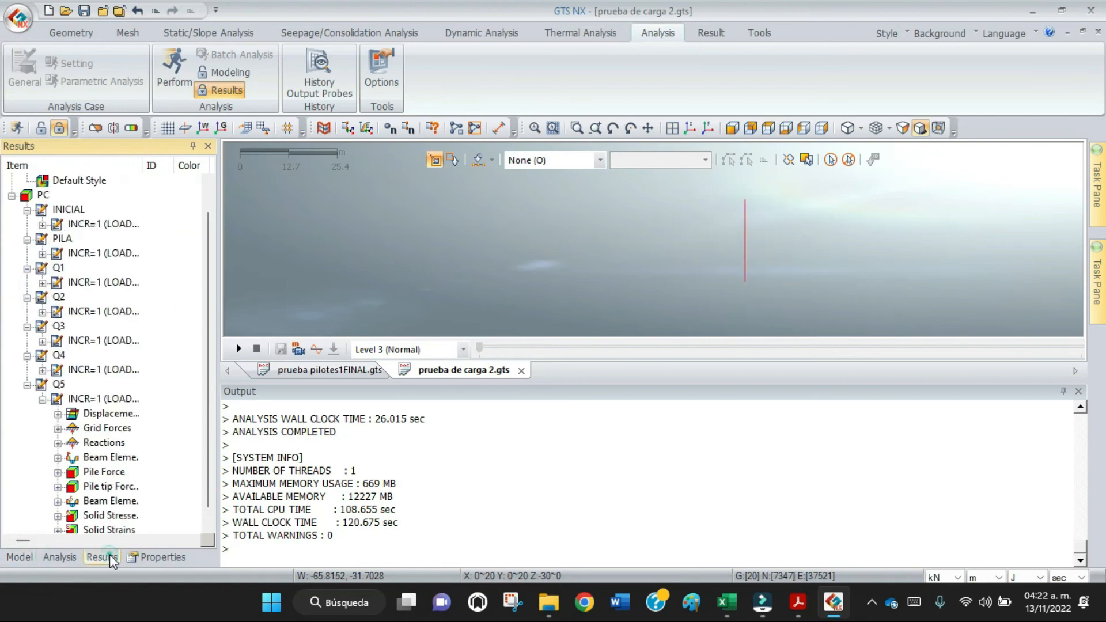
{"action": "scroll", "coordinate": [158, 452], "scroll_direction": "down", "scroll_amount": 1}
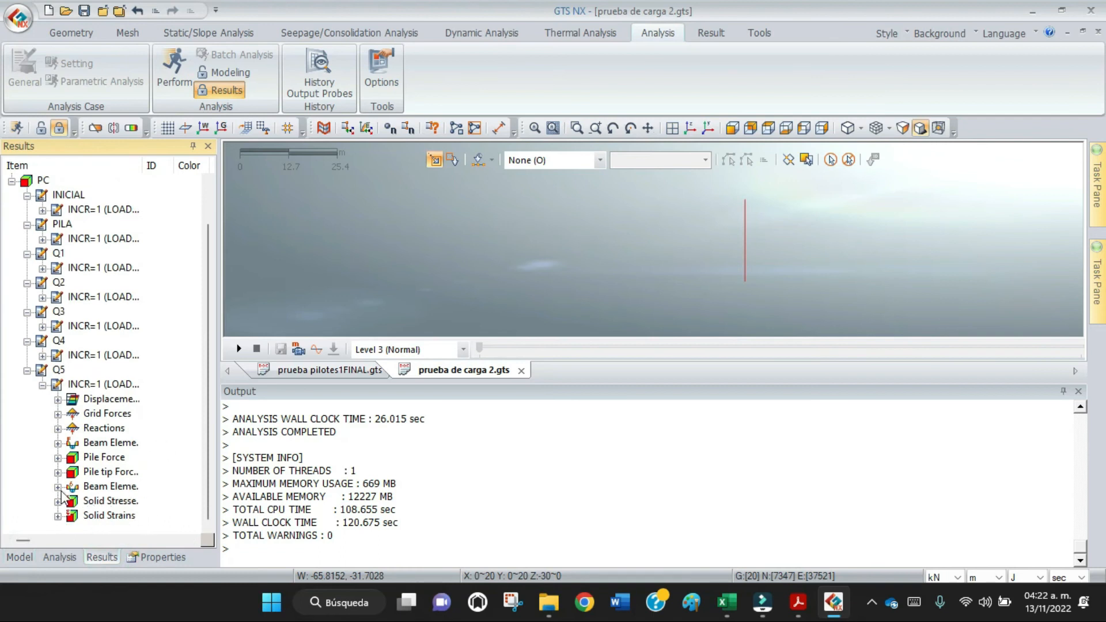
{"action": "left_click", "coordinate": [57, 443]}
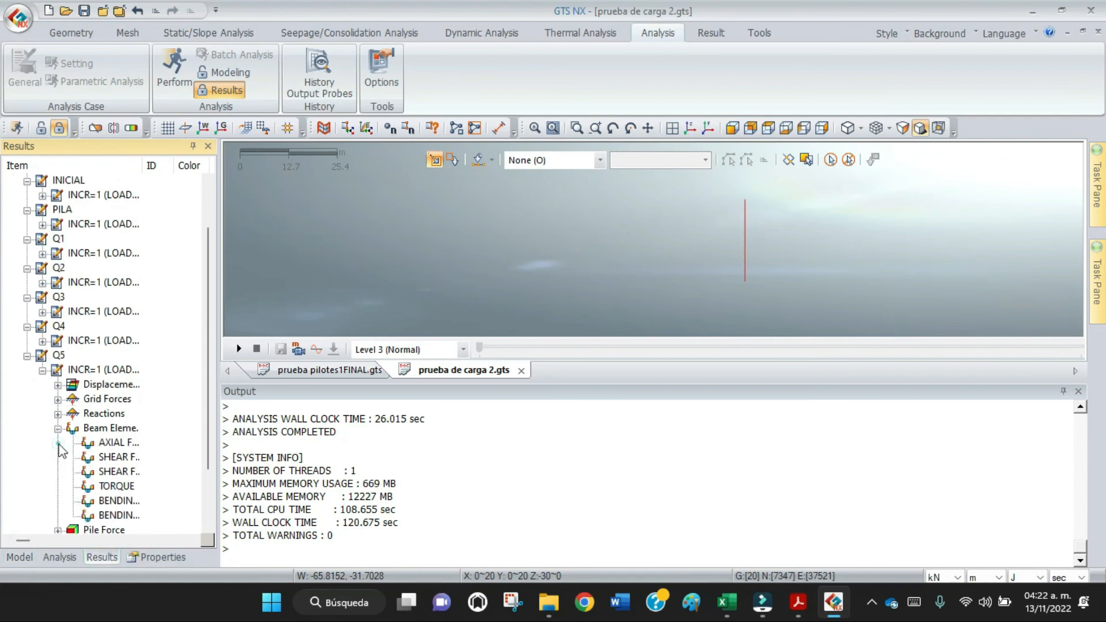
{"action": "double_click", "coordinate": [115, 443]}
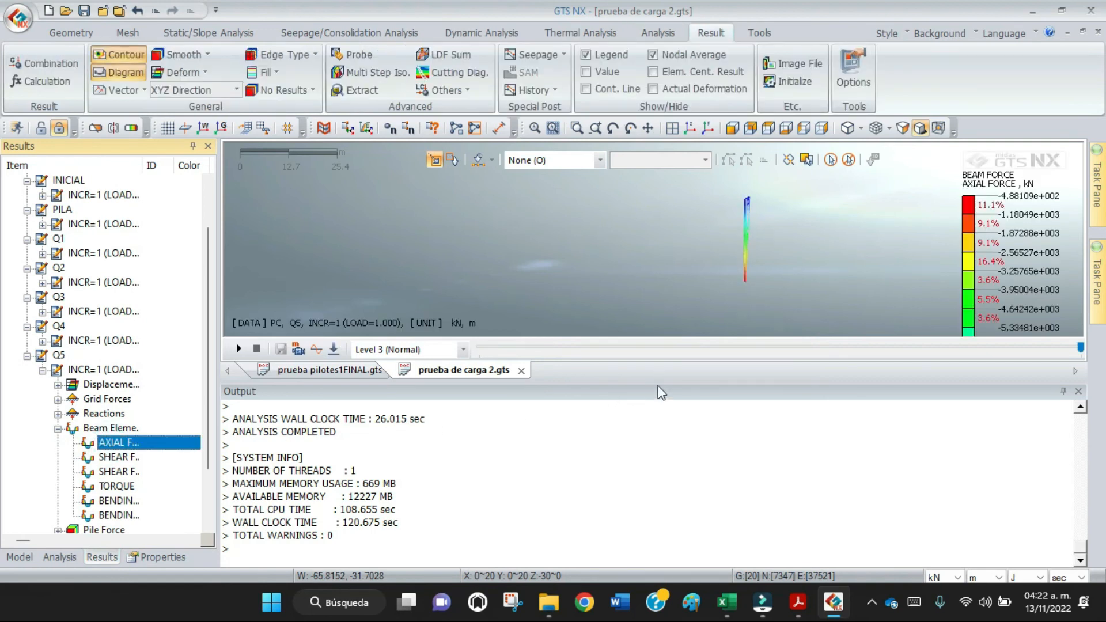
{"action": "left_click_drag", "start_coordinate": [657, 382], "coordinate": [651, 500]}
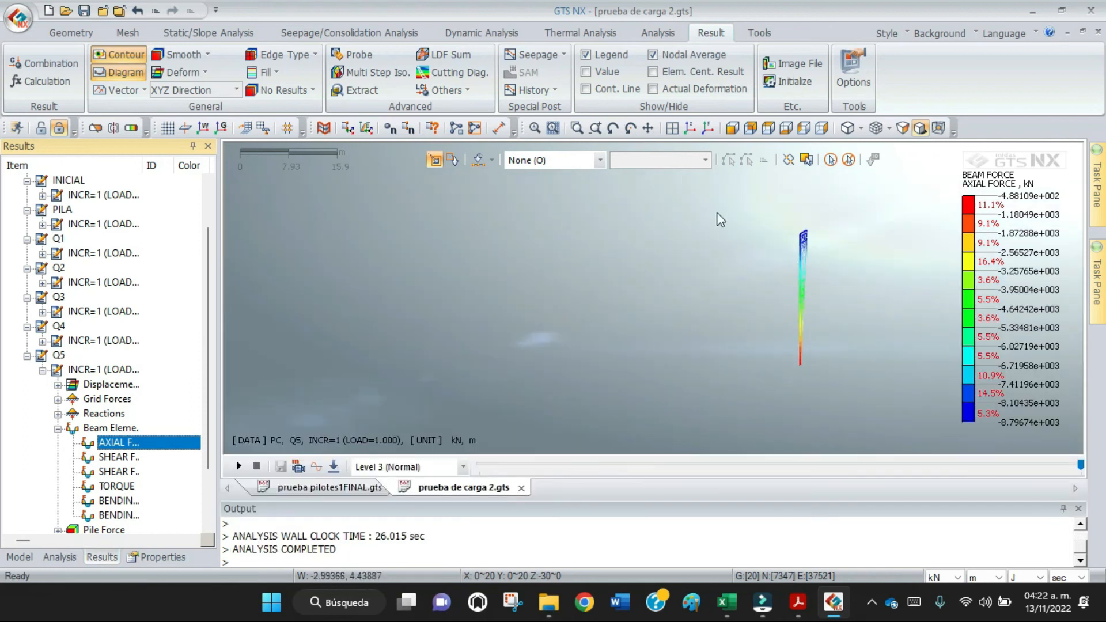
Center the pile's axial force diagram in the view and show its minimum and maximum value labels.
{"action": "left_click", "coordinate": [648, 128]}
{"action": "left_click_drag", "start_coordinate": [668, 299], "coordinate": [459, 311]}
{"action": "key", "text": "Escape"}
{"action": "scroll", "coordinate": [590, 261], "scroll_direction": "up", "scroll_amount": 3}
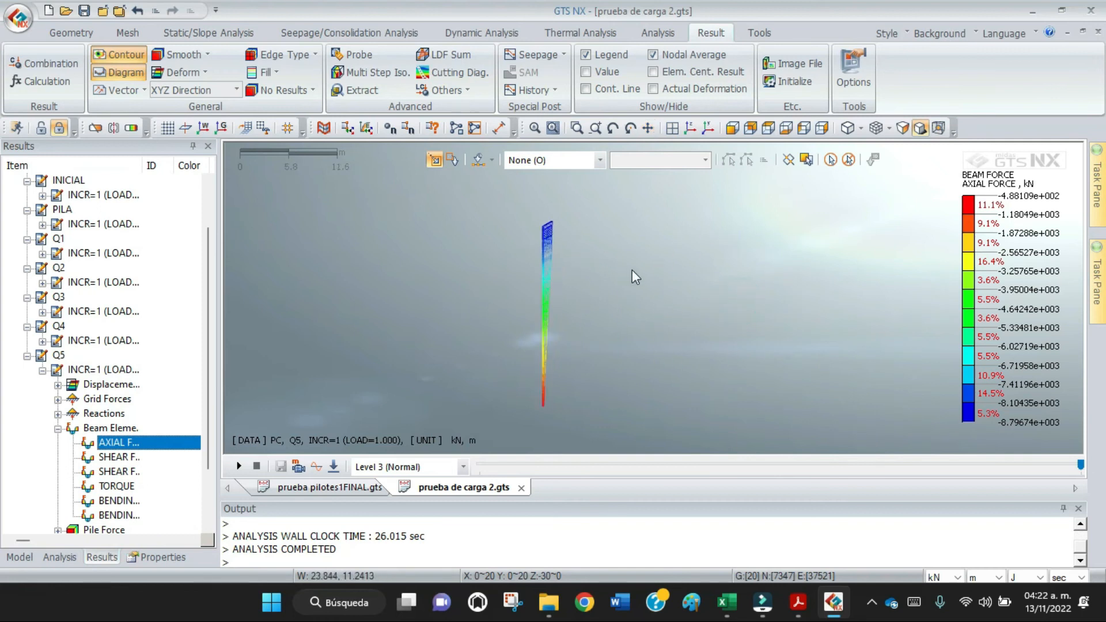
{"action": "left_click", "coordinate": [587, 73]}
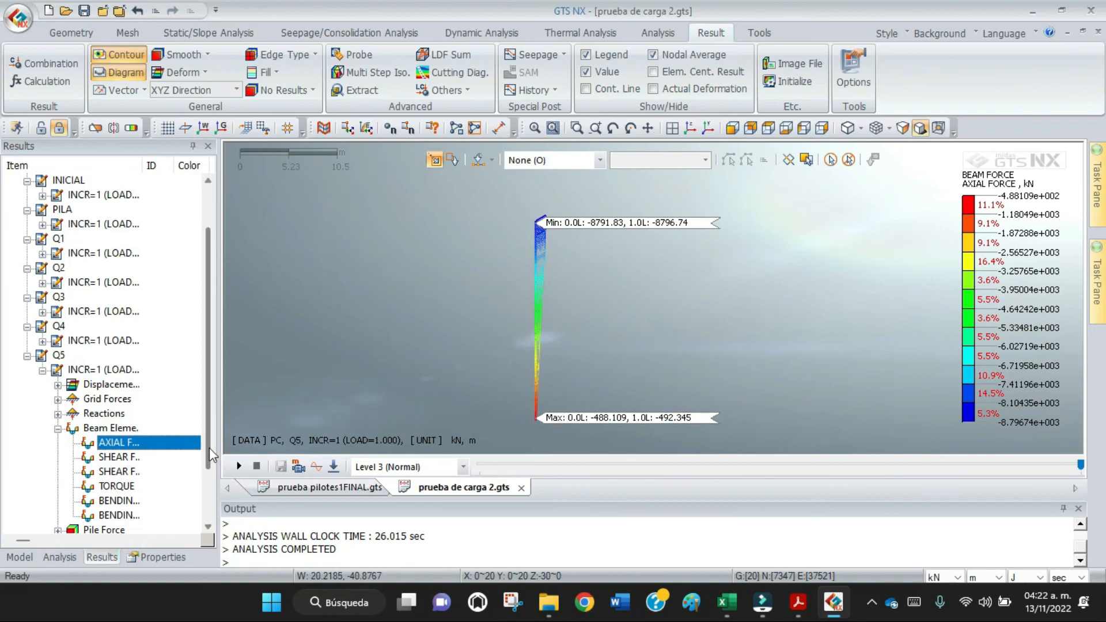
Display the beam bending moment Y diagram for stage Q5 and examine it from different standard views.
{"action": "left_click_drag", "start_coordinate": [209, 448], "coordinate": [207, 503]}
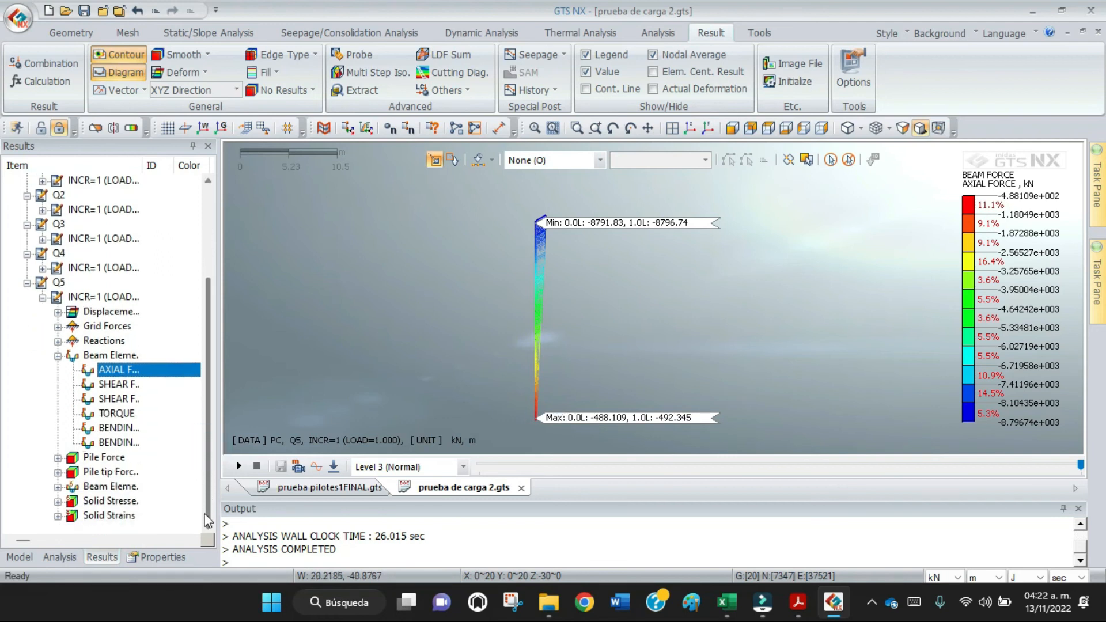
{"action": "left_click", "coordinate": [140, 427]}
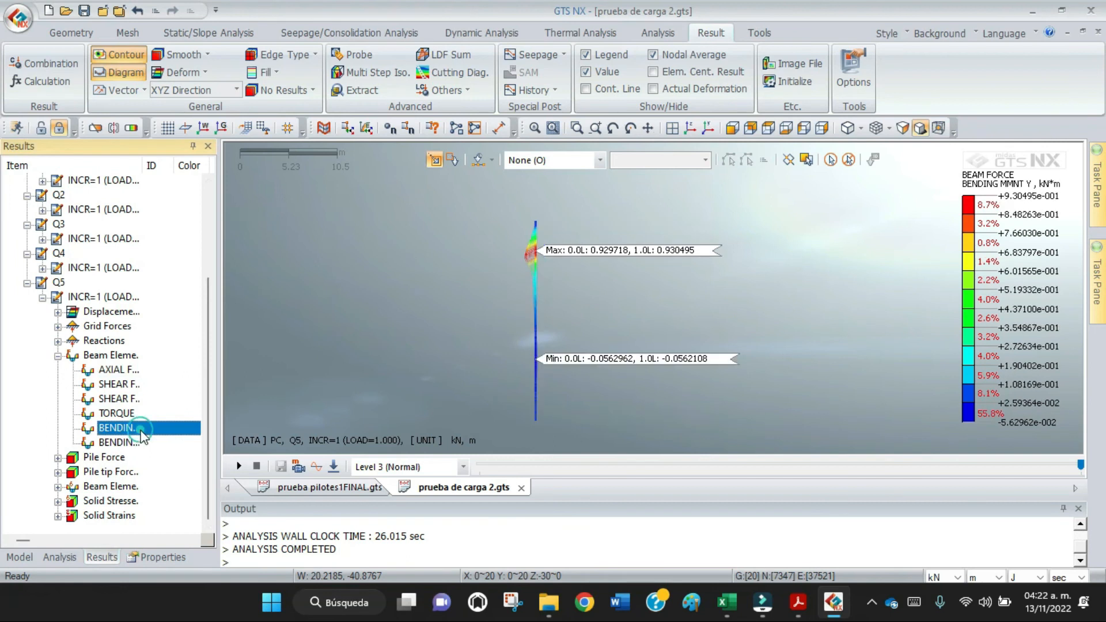
{"action": "left_click", "coordinate": [751, 135]}
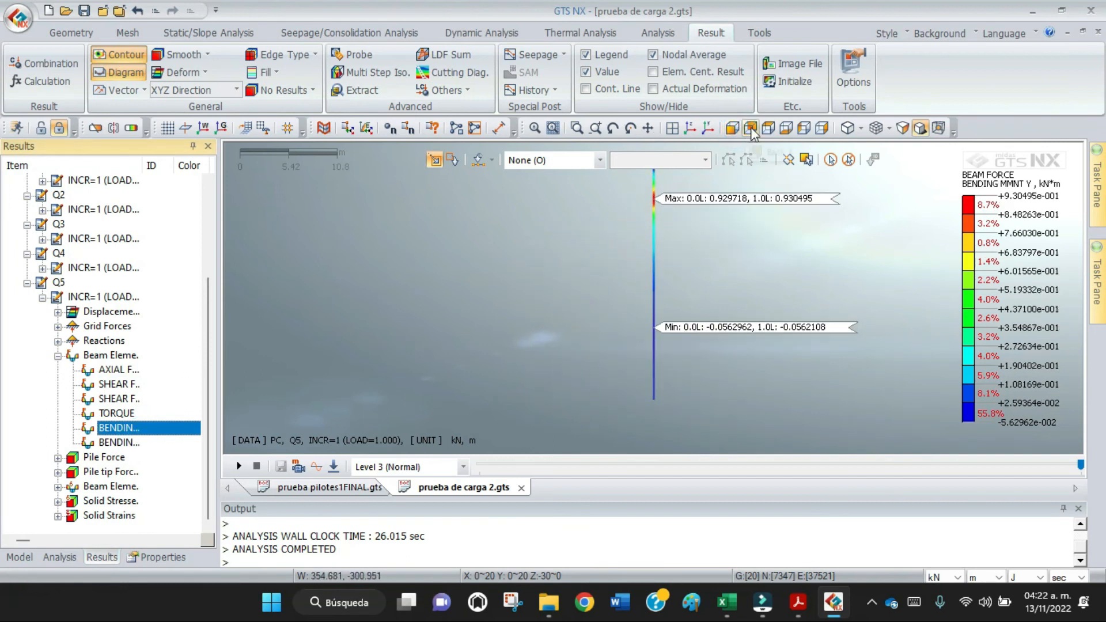
{"action": "left_click", "coordinate": [821, 129]}
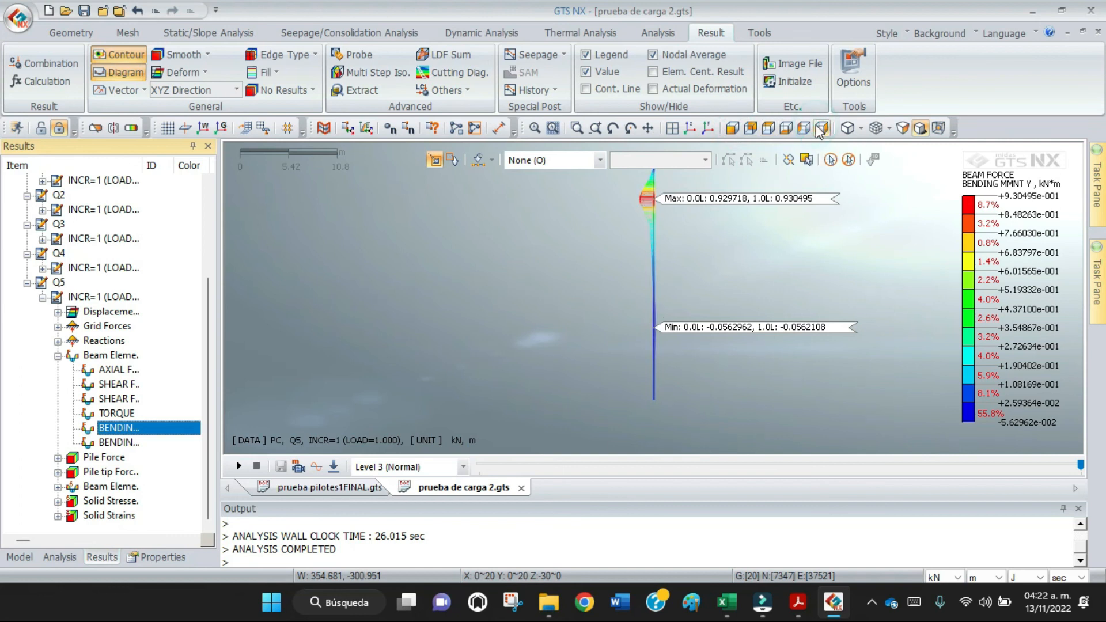
{"action": "left_click", "coordinate": [751, 130]}
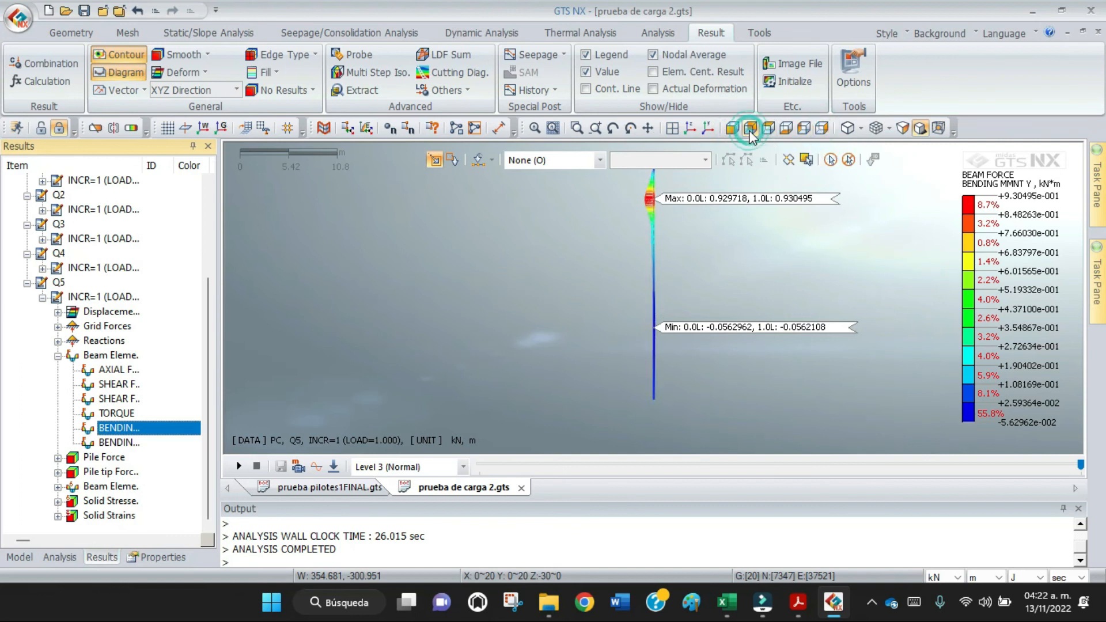
{"action": "left_click", "coordinate": [794, 129]}
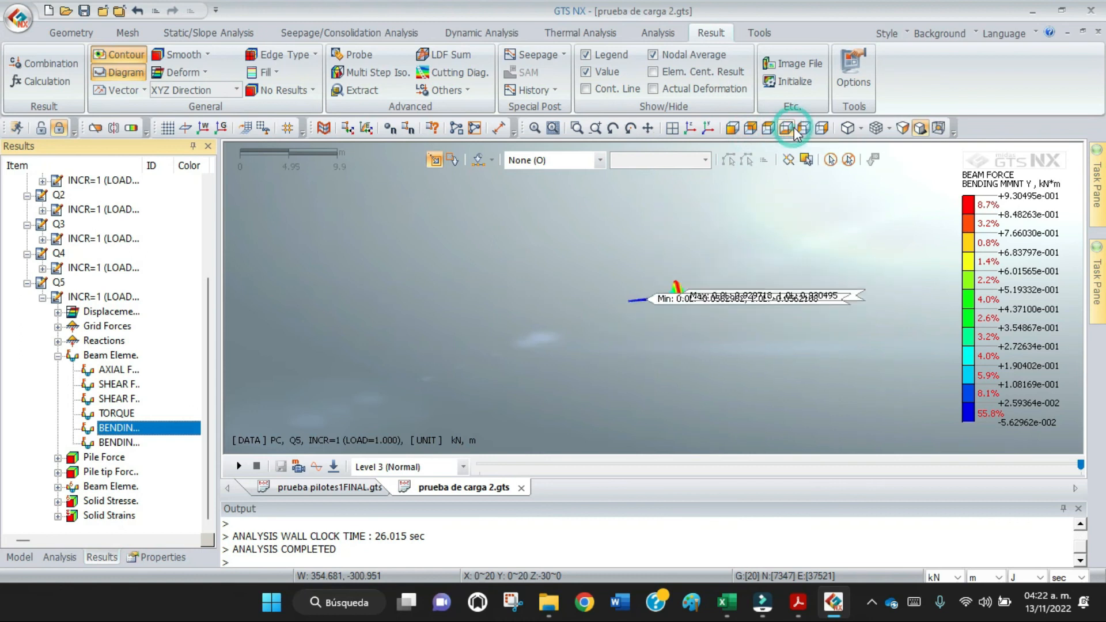
{"action": "left_click", "coordinate": [824, 128]}
{"action": "scroll", "coordinate": [727, 257], "scroll_direction": "down", "scroll_amount": 1}
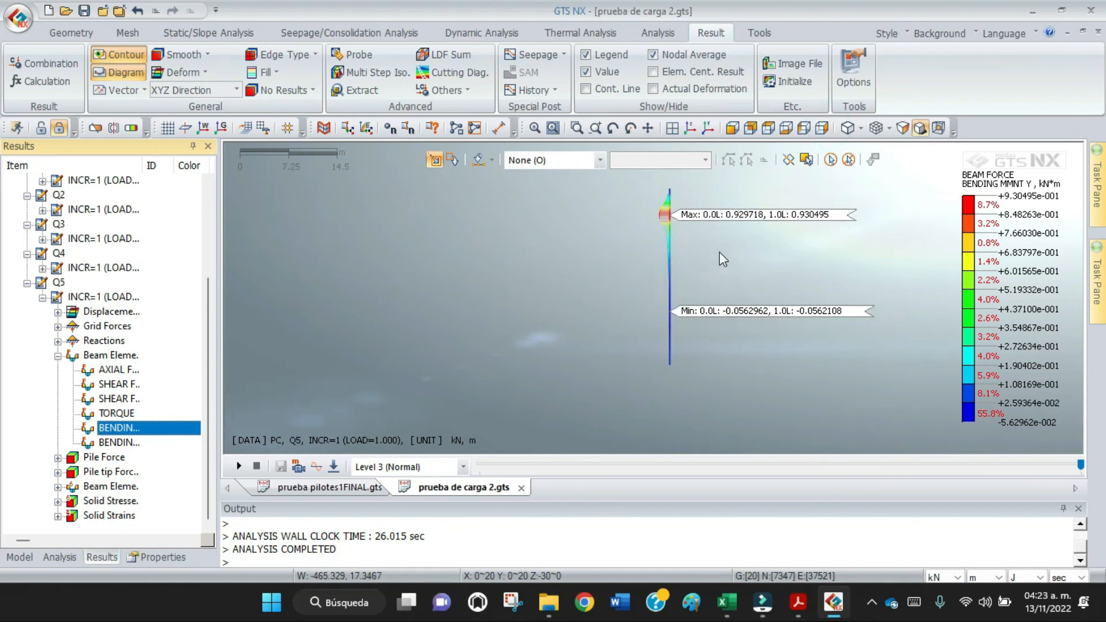
Switch to Acrobat and find the final-stage results on page 17 of Cimentación con pilas PRUEBA DE CARGA LOSA.pdf.
{"action": "left_click", "coordinate": [799, 604]}
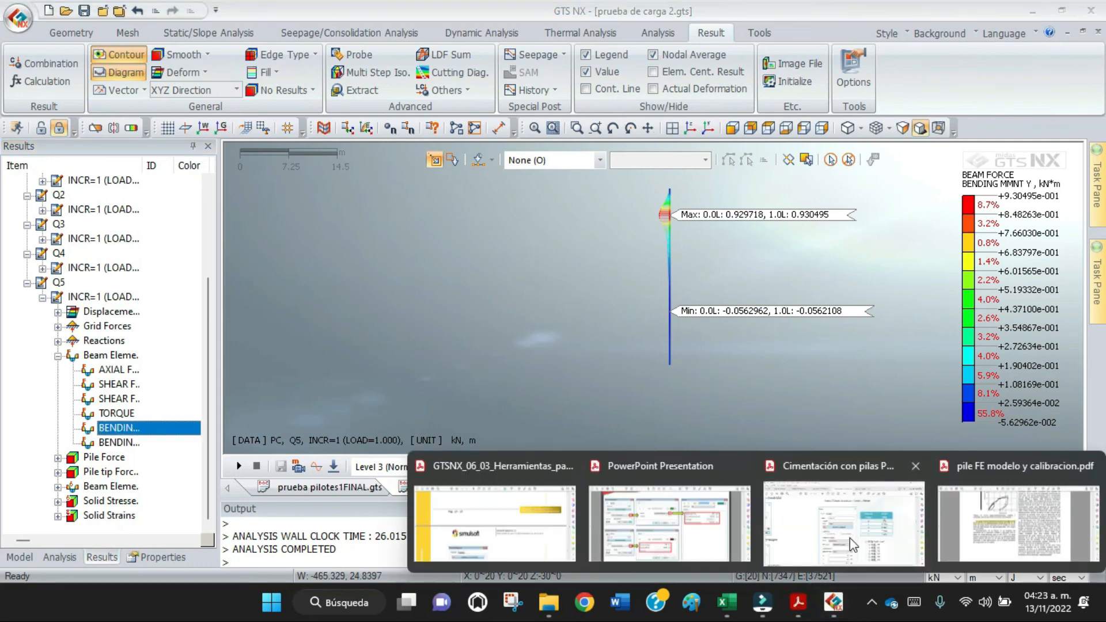
{"action": "left_click", "coordinate": [844, 521]}
{"action": "scroll", "coordinate": [794, 406], "scroll_direction": "down", "scroll_amount": 2}
{"action": "left_click_drag", "start_coordinate": [1047, 279], "coordinate": [1048, 320]}
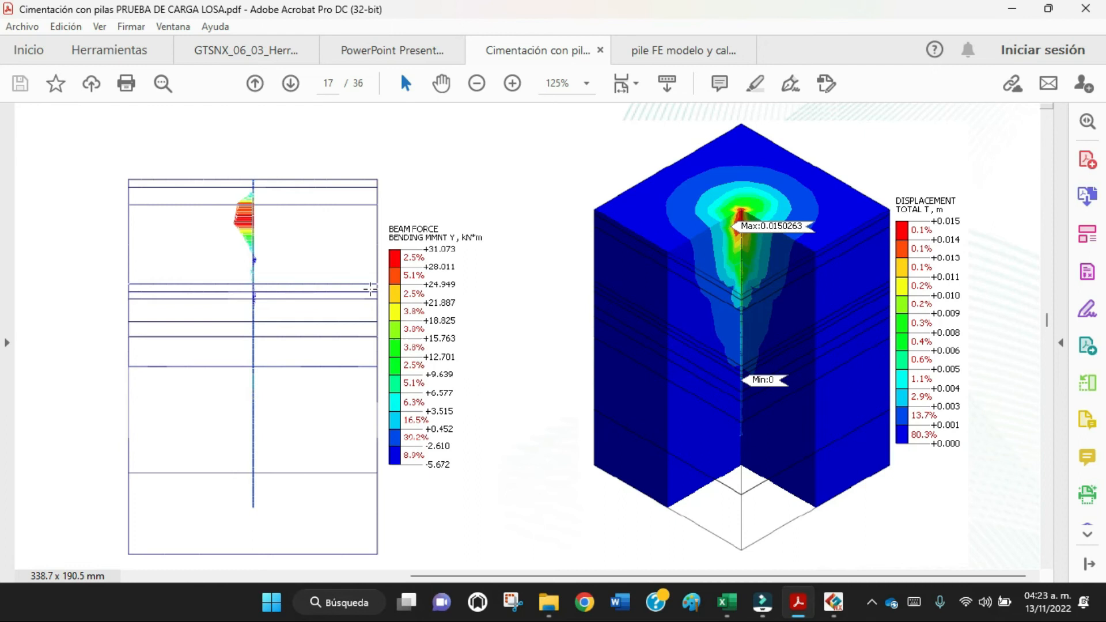
Check the reference construction stage analysis control settings on page 16 of the PDF.
{"action": "scroll", "coordinate": [425, 285], "scroll_direction": "up", "scroll_amount": 2}
{"action": "scroll", "coordinate": [442, 283], "scroll_direction": "up", "scroll_amount": 20}
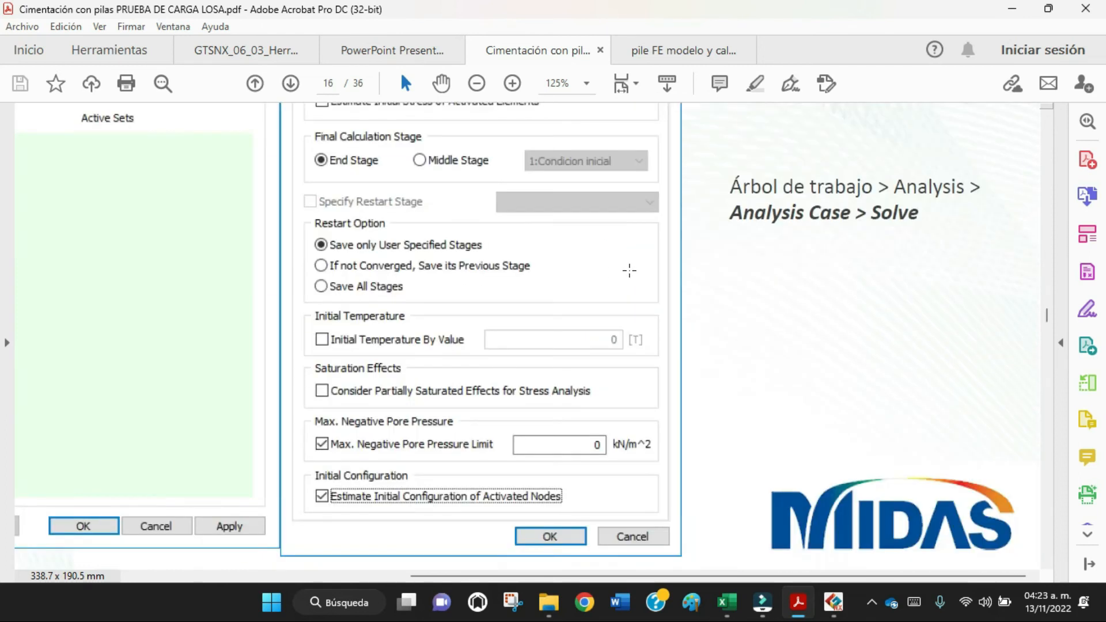
{"action": "scroll", "coordinate": [624, 202], "scroll_direction": "up", "scroll_amount": 6}
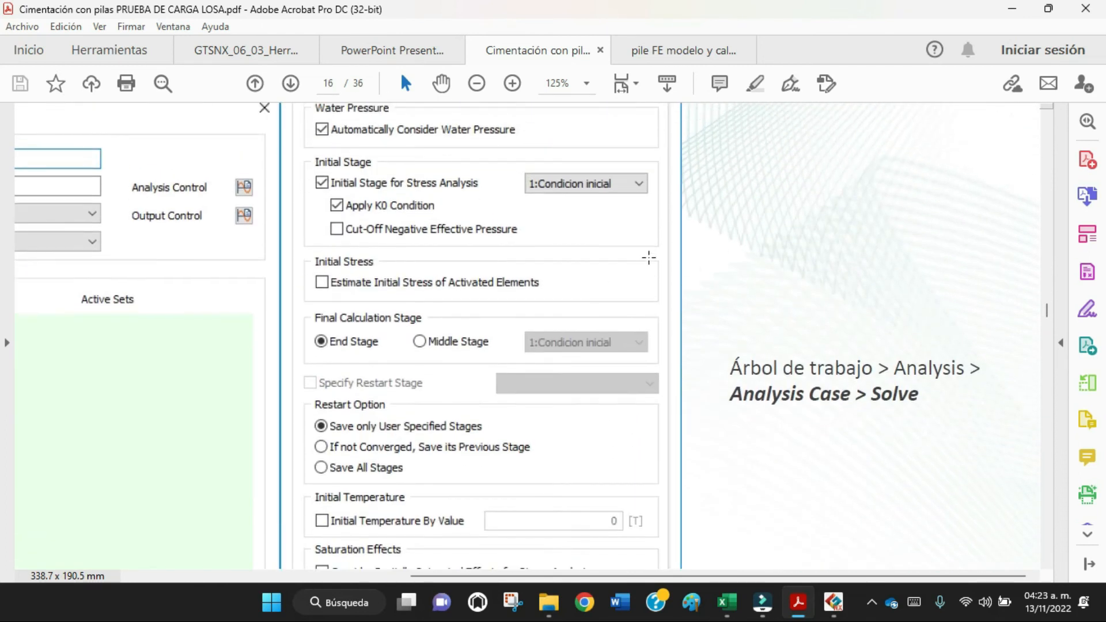
{"action": "scroll", "coordinate": [670, 287], "scroll_direction": "up", "scroll_amount": 3}
{"action": "scroll", "coordinate": [668, 289], "scroll_direction": "down", "scroll_amount": 5}
{"action": "scroll", "coordinate": [779, 391], "scroll_direction": "down", "scroll_amount": 1}
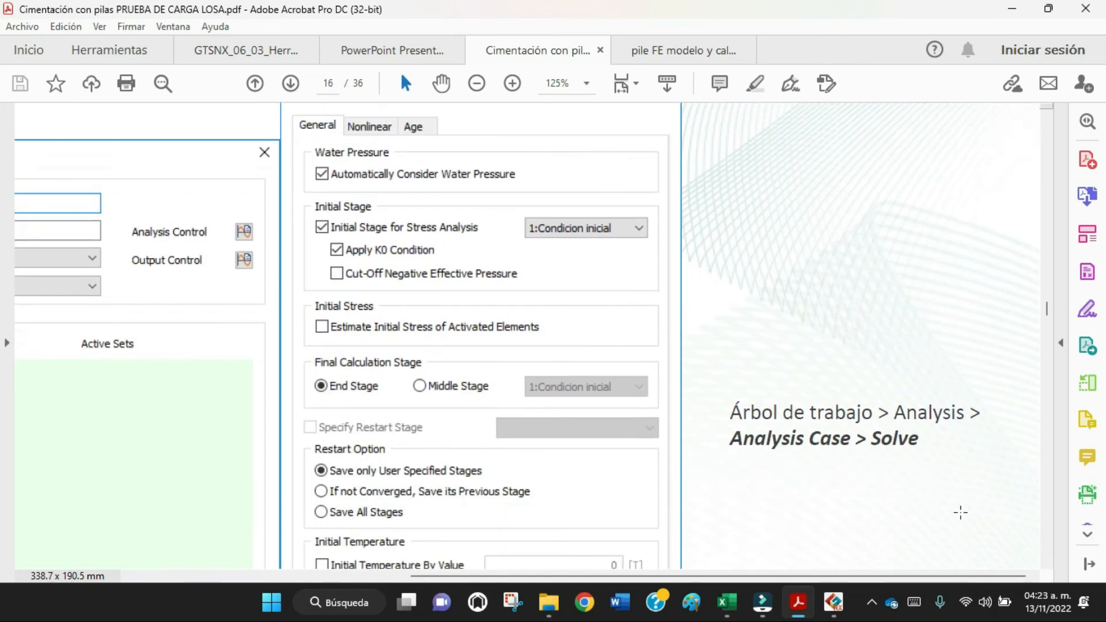
Examine the reference axial force and bending moment Y diagrams with their legends on page 17.
{"action": "left_click", "coordinate": [1044, 526]}
{"action": "left_click", "coordinate": [1045, 527]}
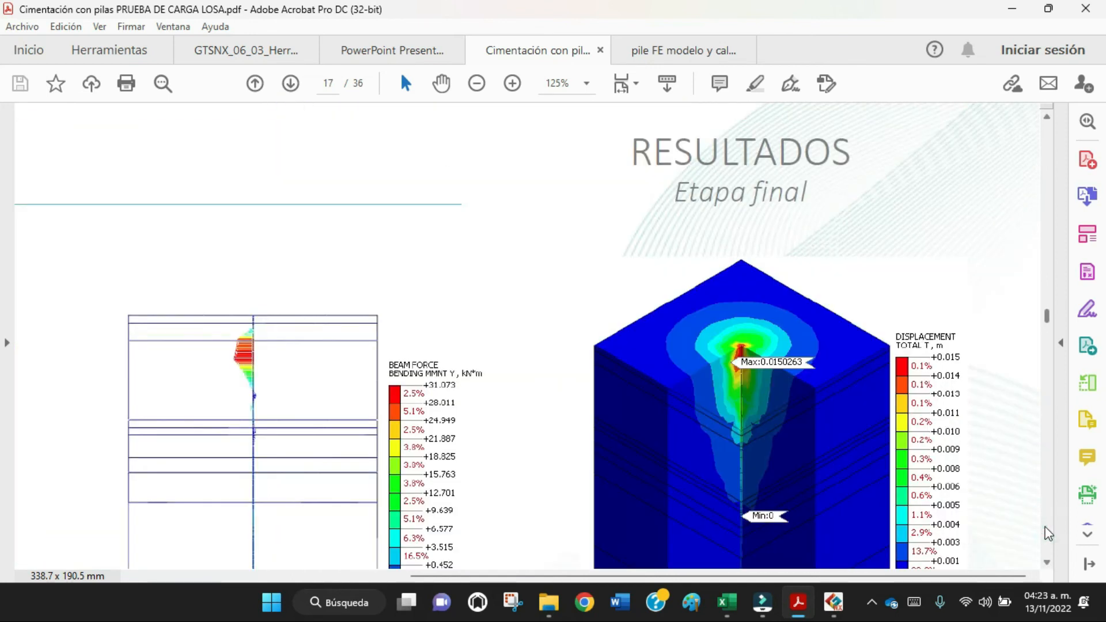
{"action": "left_click_drag", "start_coordinate": [793, 576], "coordinate": [489, 579]}
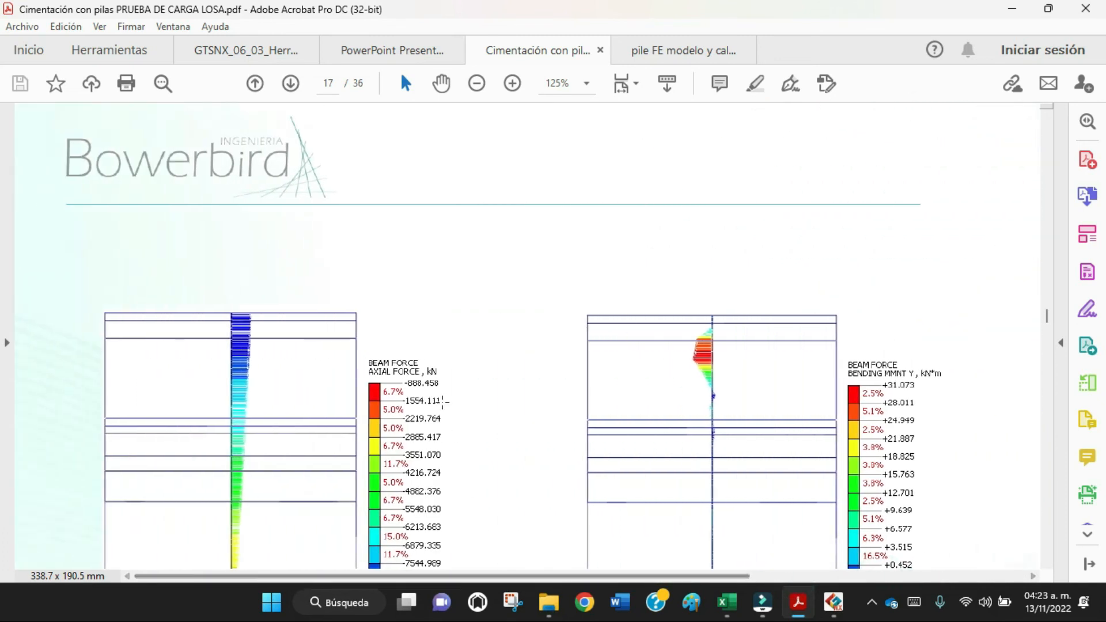
{"action": "scroll", "coordinate": [443, 402], "scroll_direction": "down", "scroll_amount": 2}
{"action": "scroll", "coordinate": [444, 402], "scroll_direction": "down", "scroll_amount": 1}
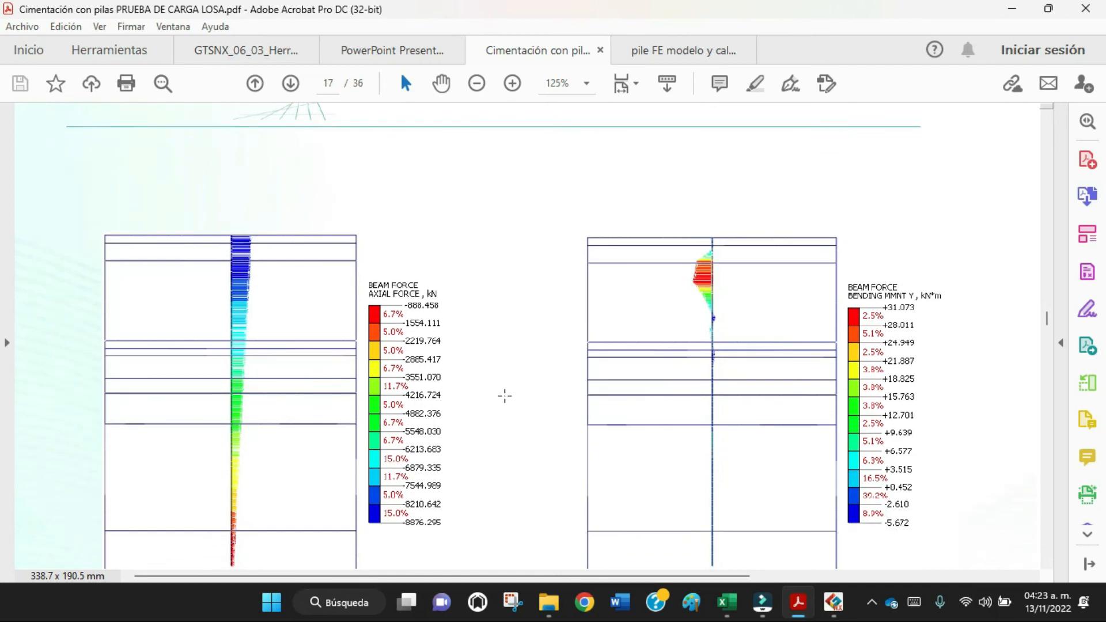
{"action": "scroll", "coordinate": [504, 396], "scroll_direction": "down", "scroll_amount": 1}
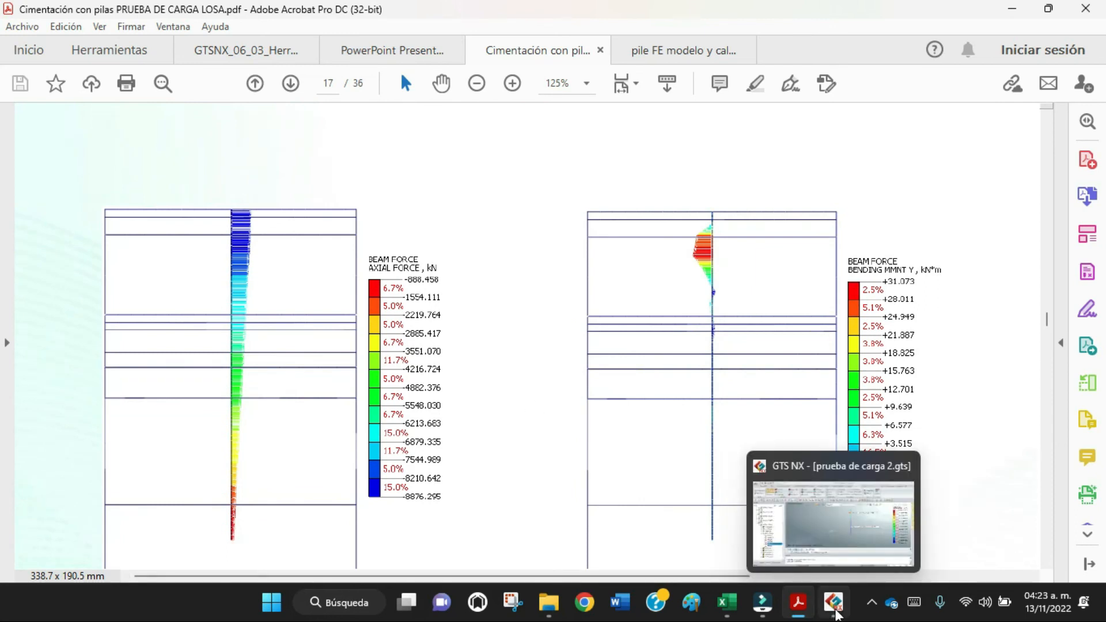
Switch back to GTS NX, redisplay the Q5 axial force diagram for comparison, and expand the Q5 displacement results.
{"action": "left_click", "coordinate": [830, 604]}
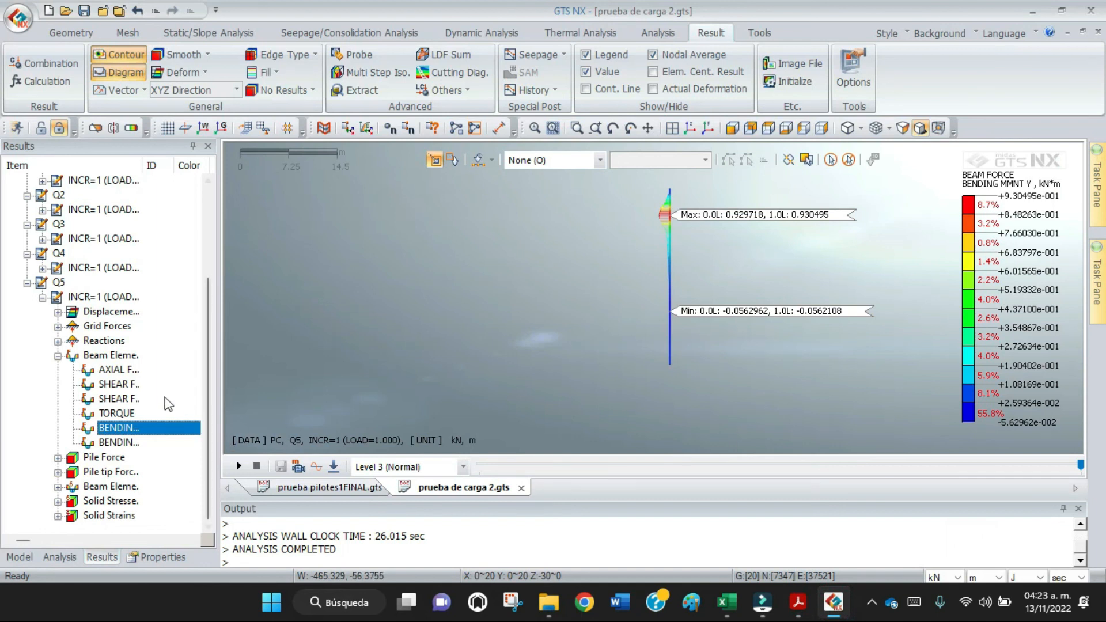
{"action": "left_click", "coordinate": [136, 373]}
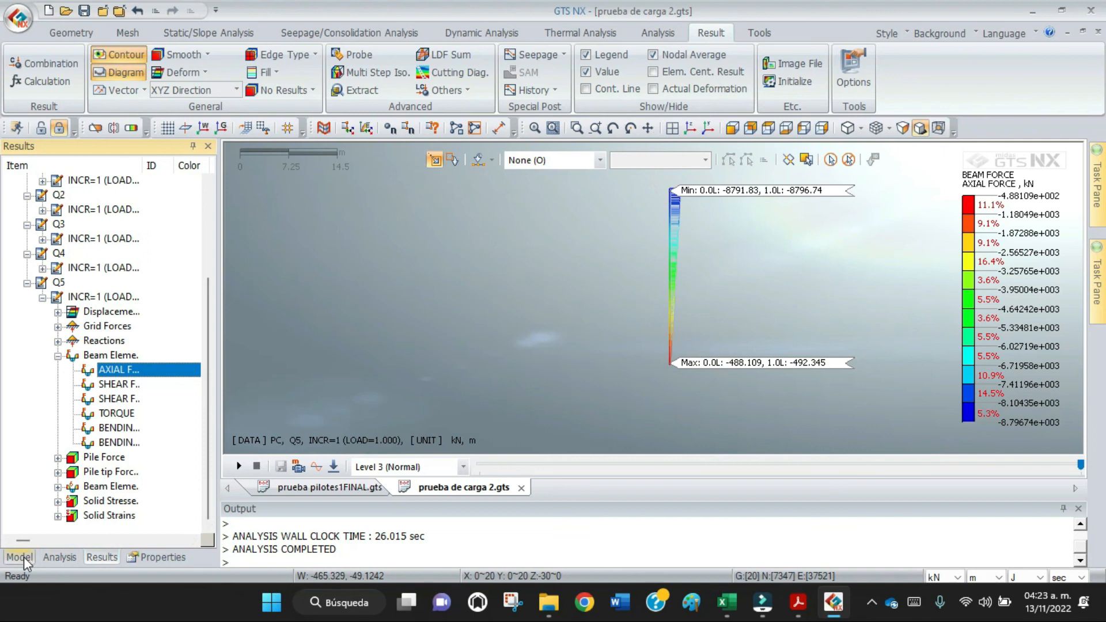
{"action": "left_click_drag", "start_coordinate": [211, 466], "coordinate": [232, 354]}
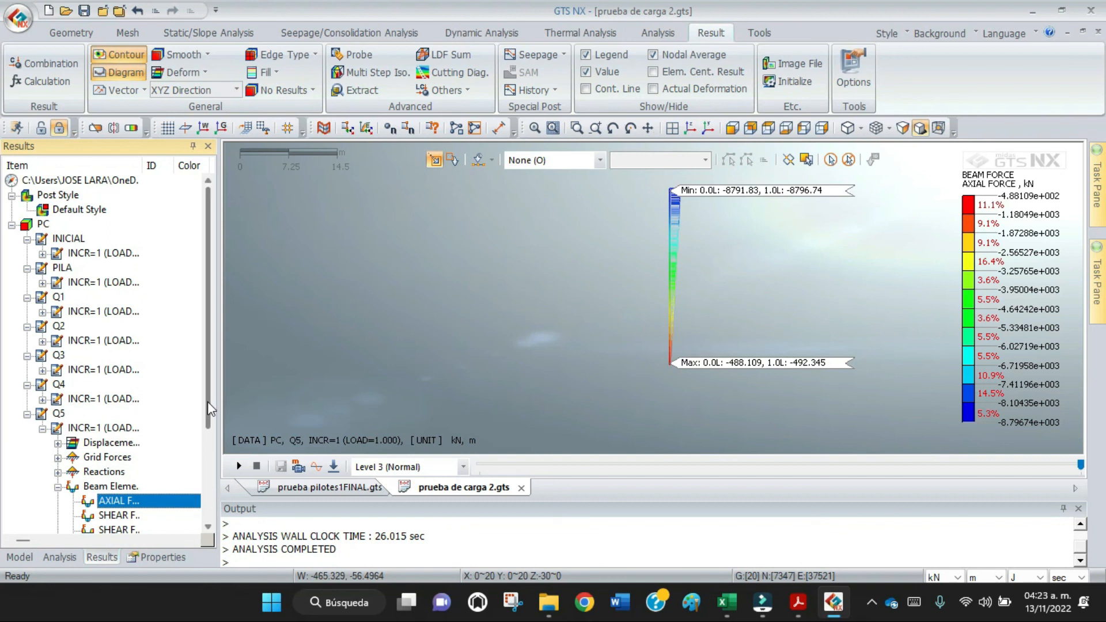
{"action": "left_click", "coordinate": [119, 443]}
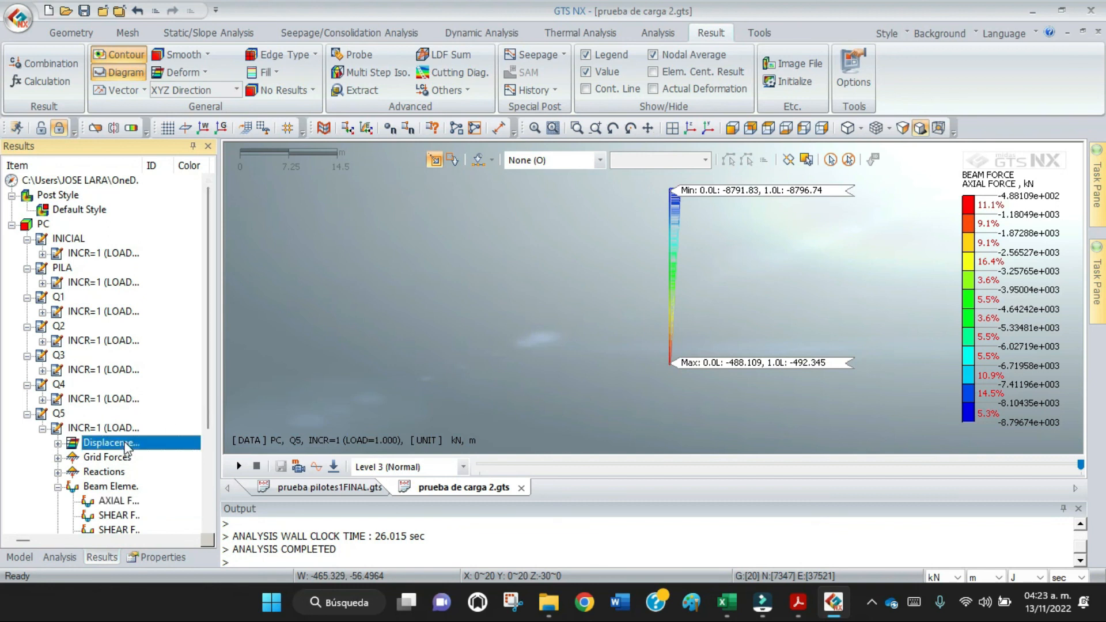
{"action": "left_click", "coordinate": [58, 444]}
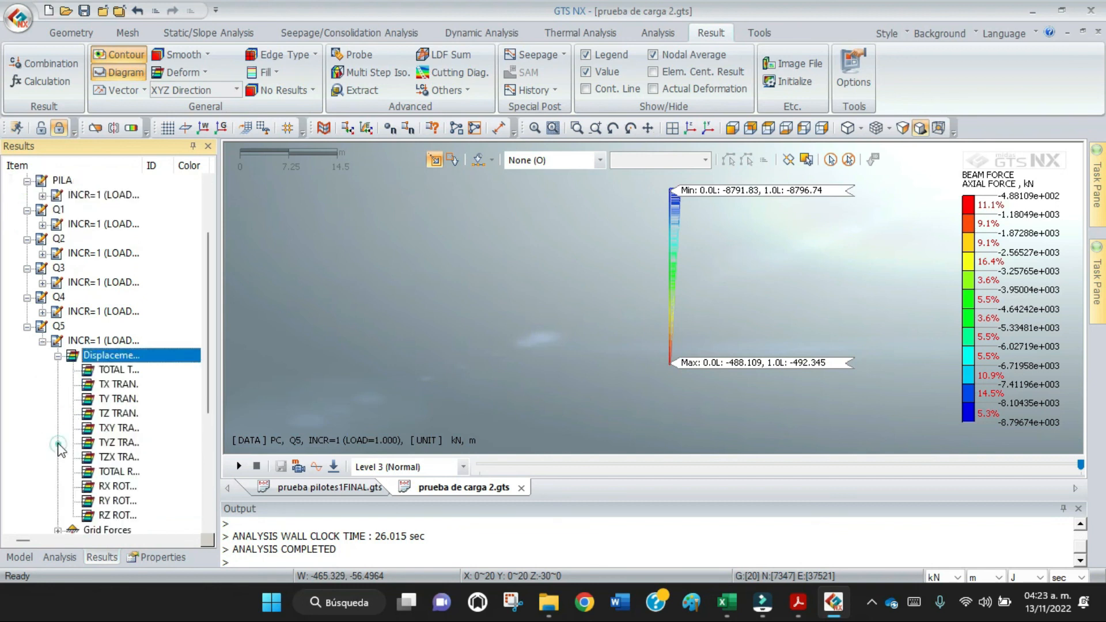
{"action": "left_click", "coordinate": [119, 400]}
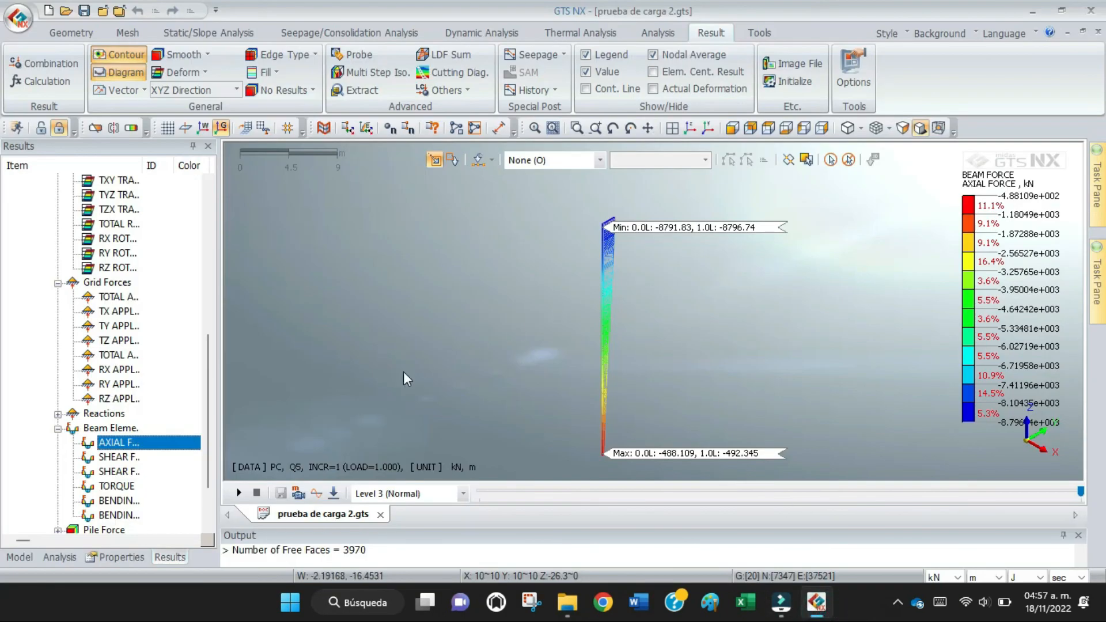
Make all mesh sets of the model visible again.
{"action": "left_click", "coordinate": [20, 557]}
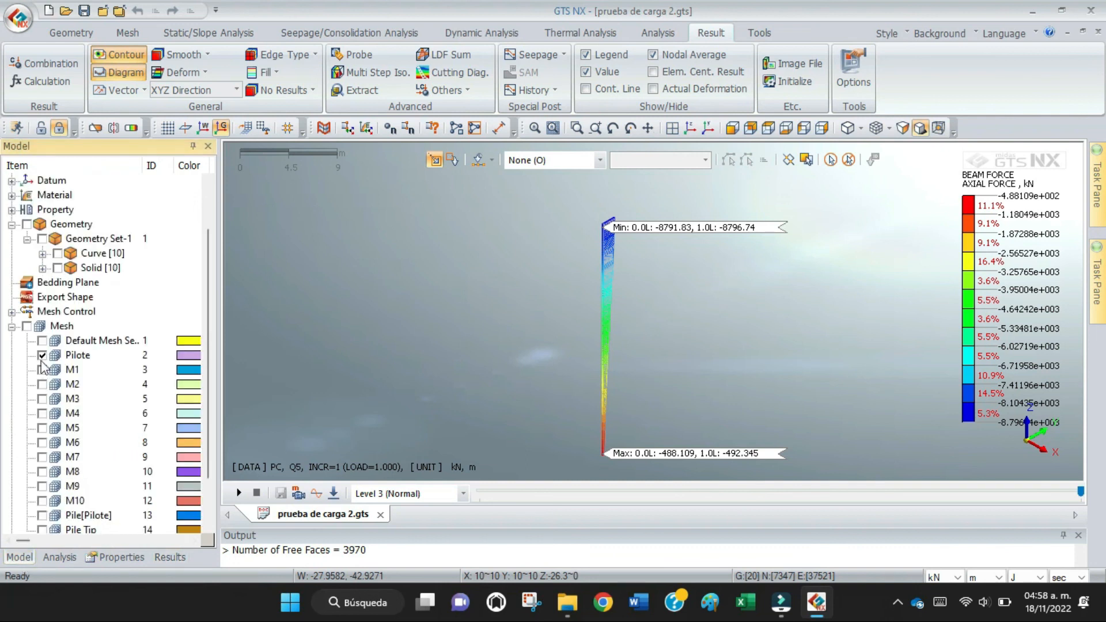
{"action": "left_click", "coordinate": [26, 326]}
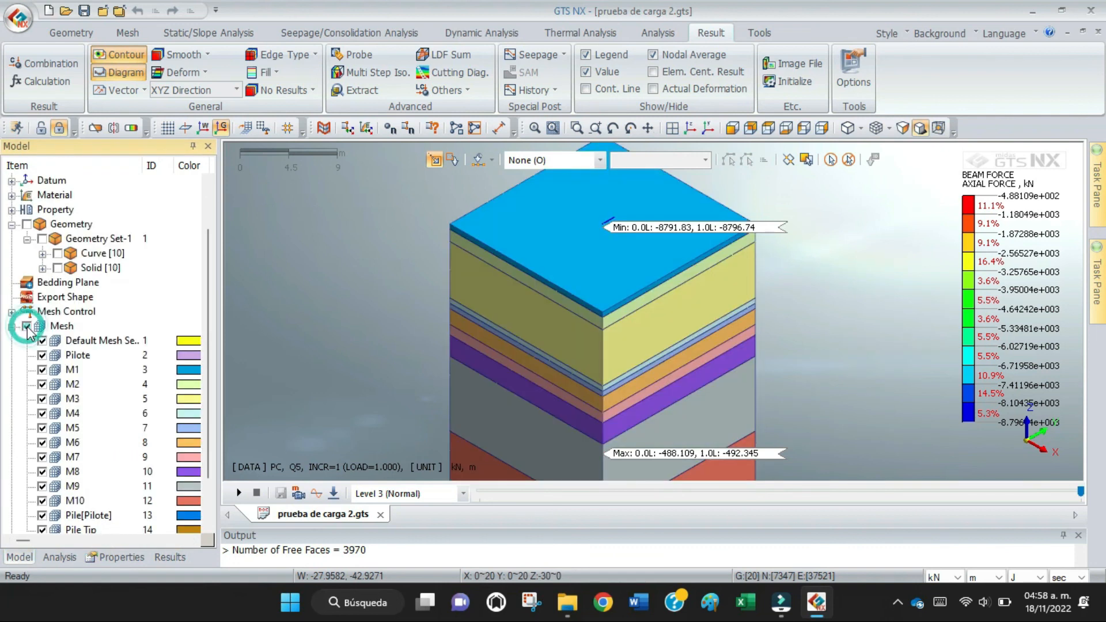
Display the Q5 total translation contour on the full soil model and inspect the area around the pile head.
{"action": "scroll", "coordinate": [300, 336], "scroll_direction": "down", "scroll_amount": 2}
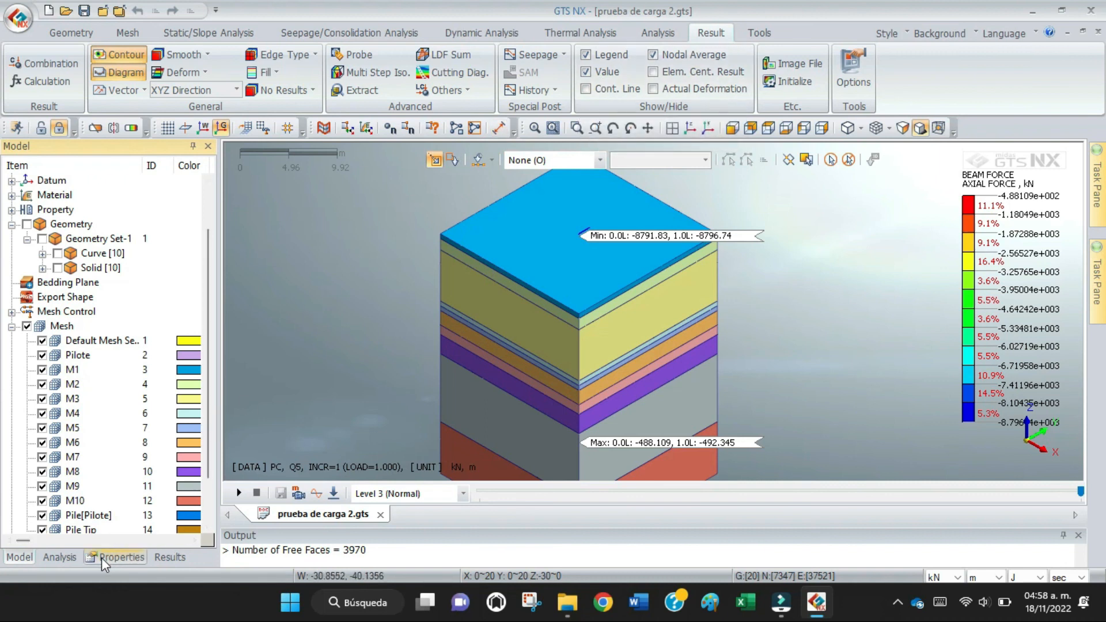
{"action": "scroll", "coordinate": [335, 374], "scroll_direction": "down", "scroll_amount": 2}
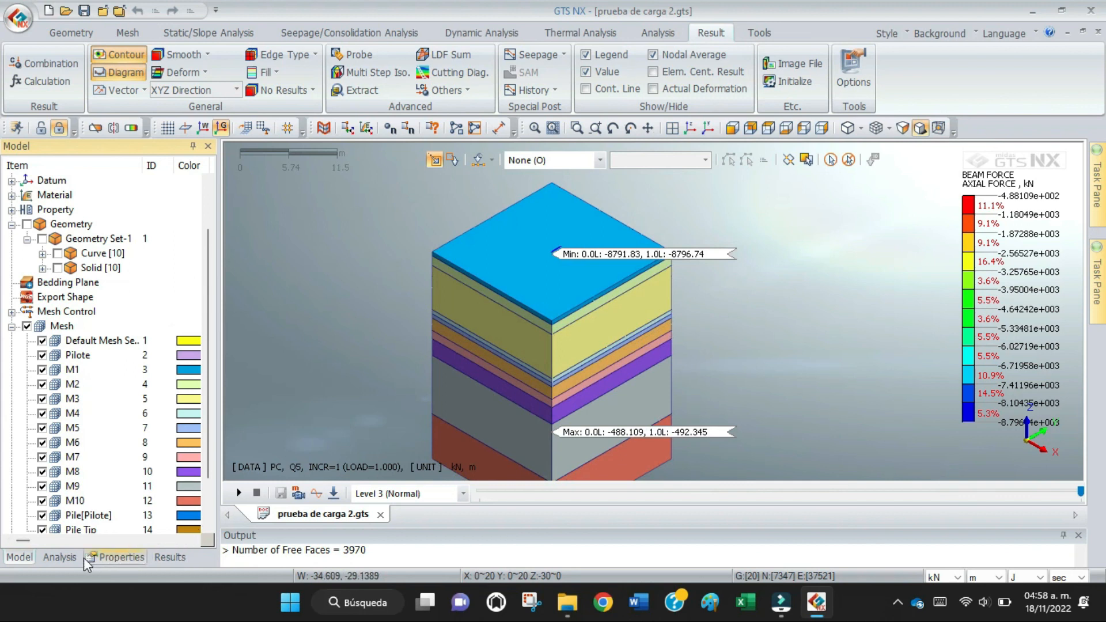
{"action": "left_click", "coordinate": [166, 558]}
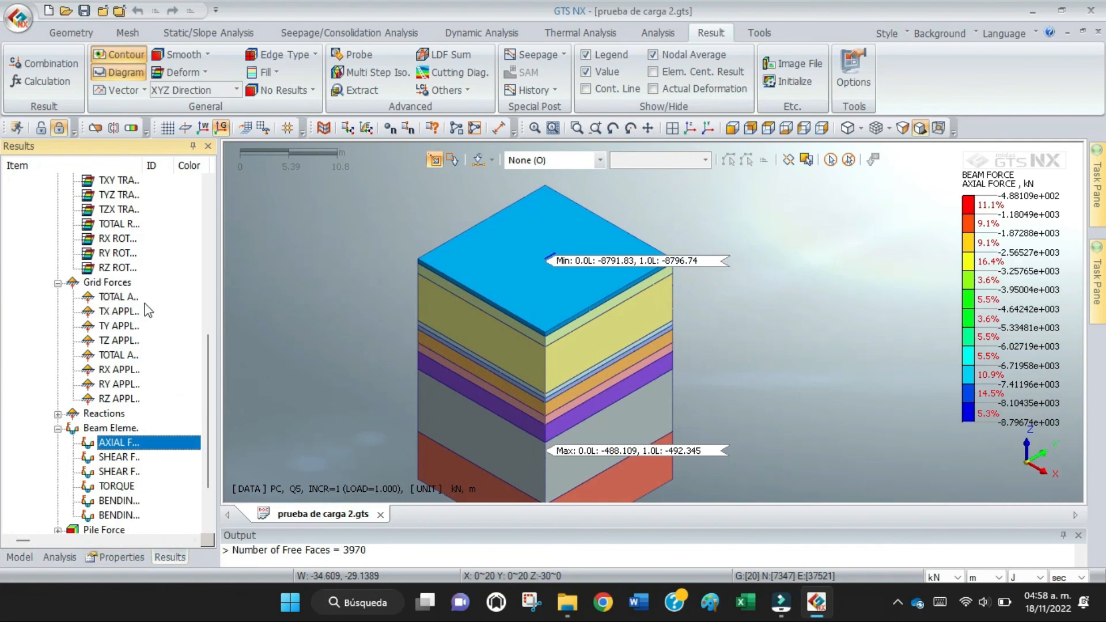
{"action": "scroll", "coordinate": [146, 310], "scroll_direction": "up", "scroll_amount": 2}
{"action": "left_click", "coordinate": [126, 209]}
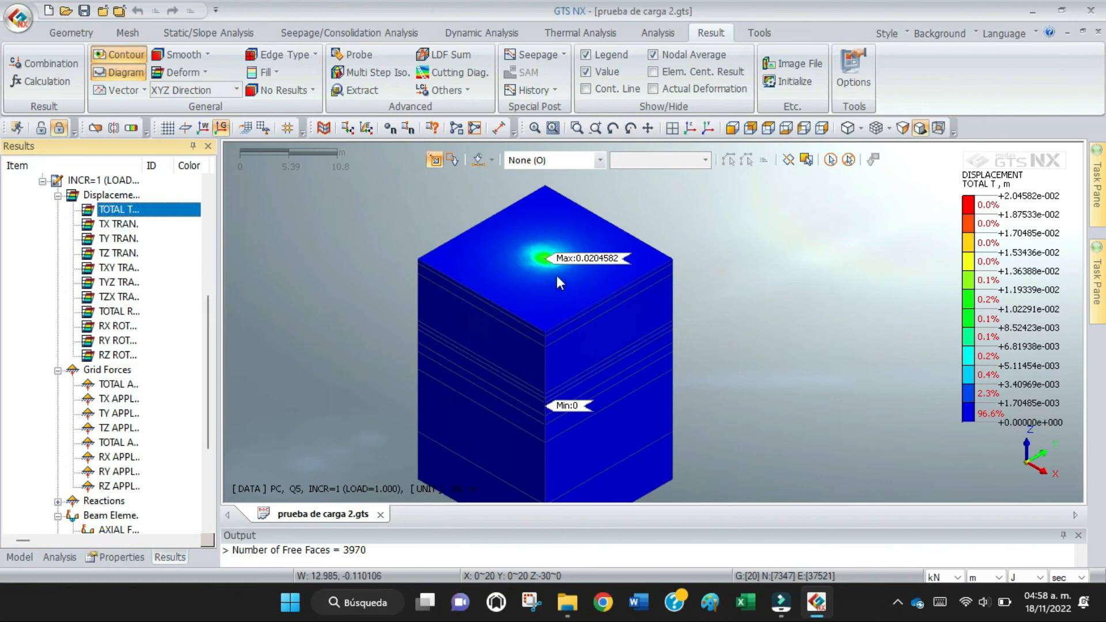
{"action": "scroll", "coordinate": [556, 276], "scroll_direction": "up", "scroll_amount": 3}
{"action": "scroll", "coordinate": [556, 274], "scroll_direction": "up", "scroll_amount": 2}
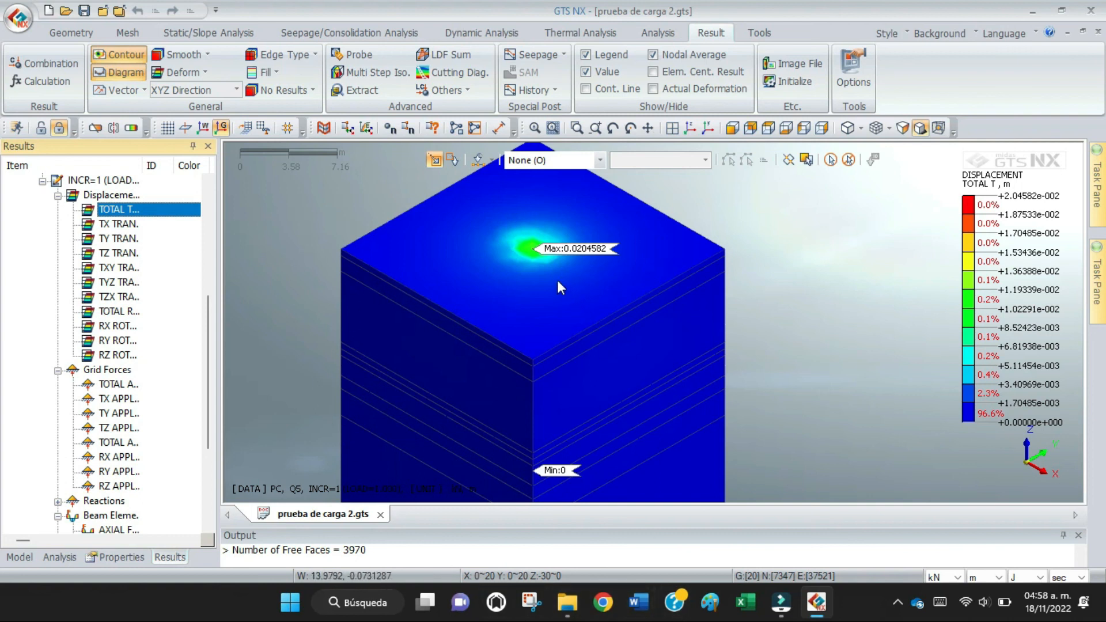
{"action": "scroll", "coordinate": [558, 281], "scroll_direction": "up", "scroll_amount": 2}
{"action": "scroll", "coordinate": [557, 280], "scroll_direction": "up", "scroll_amount": 1}
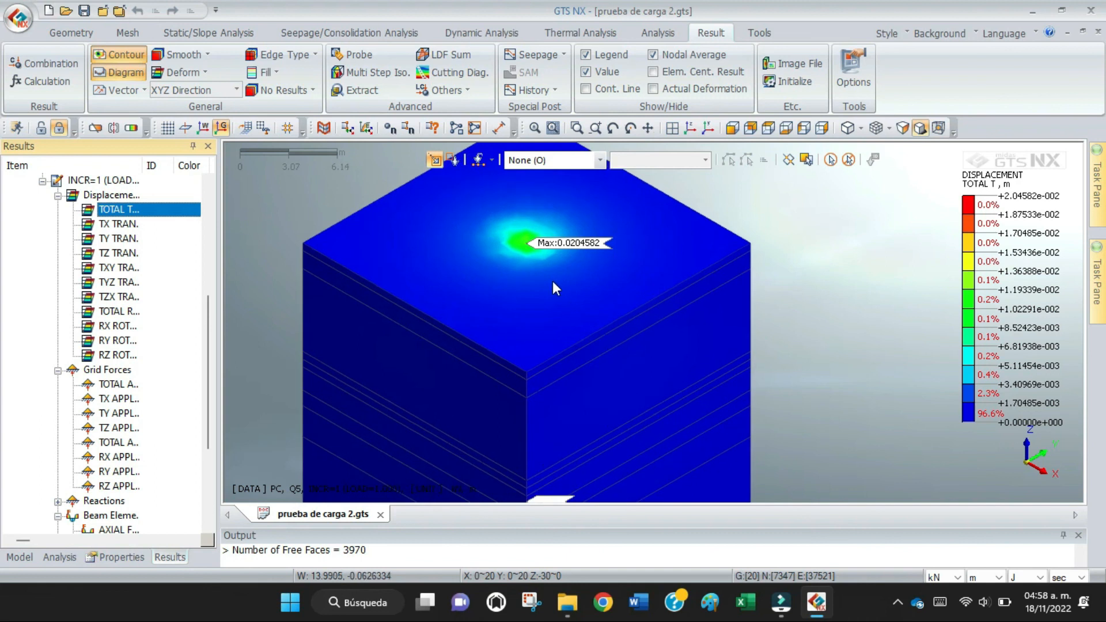
Hide all mesh sets except Pilote so the total translation contour is shown on the pile alone.
{"action": "left_click", "coordinate": [11, 561]}
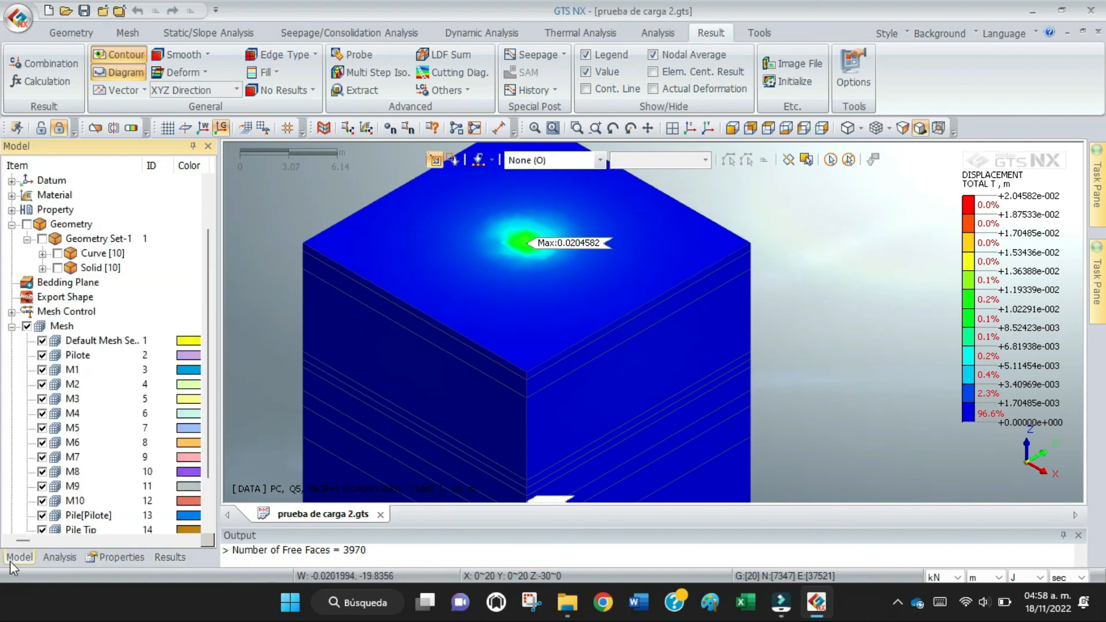
{"action": "left_click", "coordinate": [26, 326]}
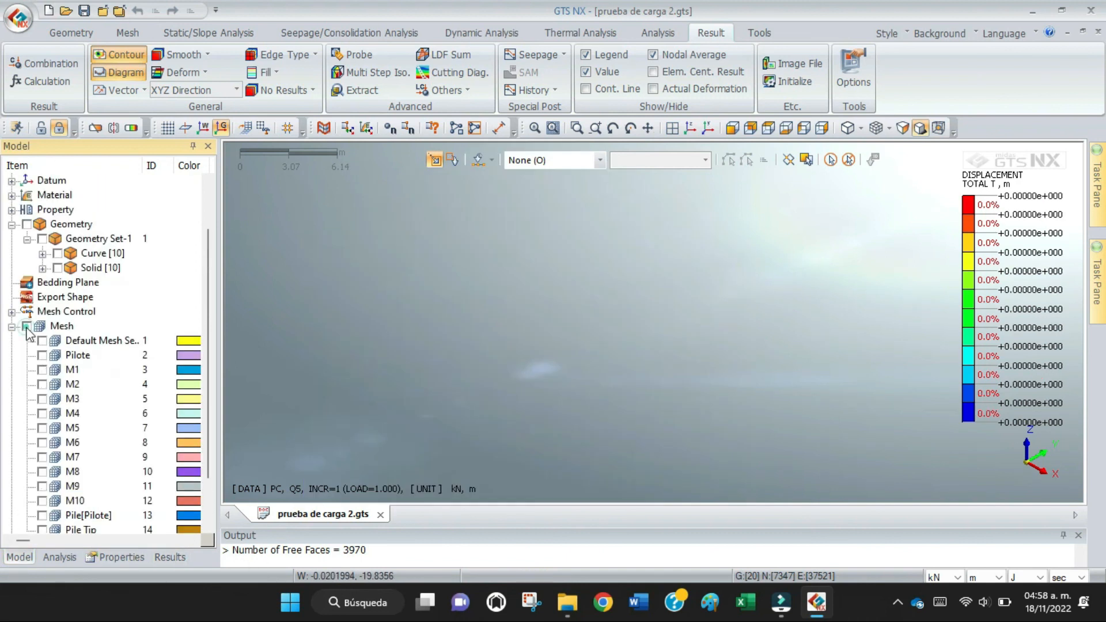
{"action": "left_click", "coordinate": [42, 370]}
{"action": "left_click", "coordinate": [42, 356]}
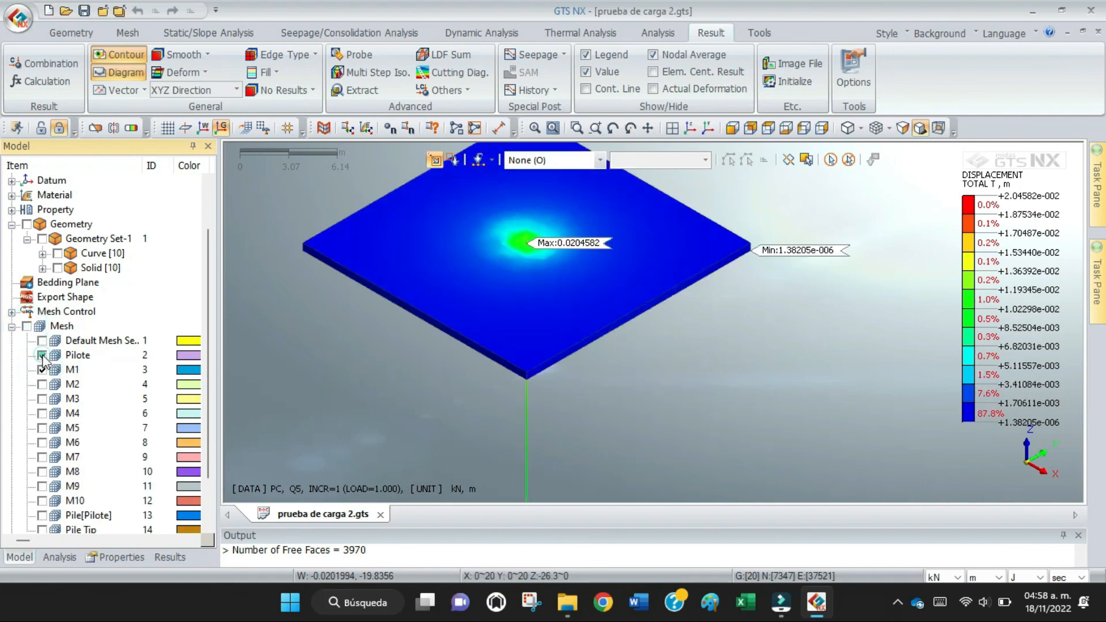
{"action": "left_click", "coordinate": [42, 370]}
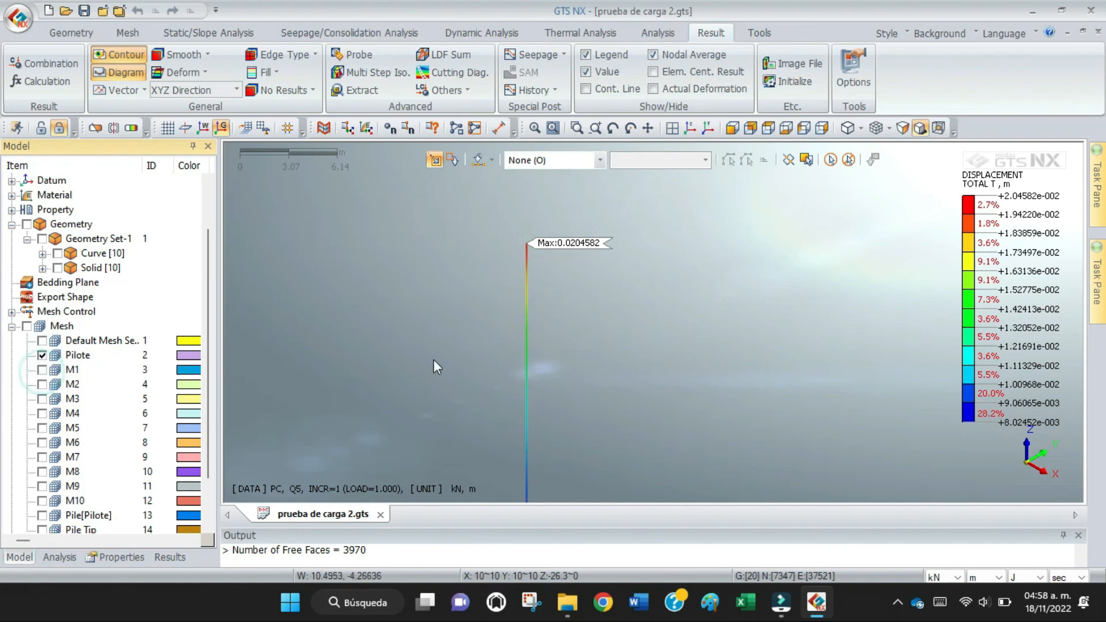
Examine the total translation along the isolated pile, including the maximum and minimum labels at its head and tip.
{"action": "scroll", "coordinate": [540, 286], "scroll_direction": "up", "scroll_amount": 2}
{"action": "scroll", "coordinate": [540, 285], "scroll_direction": "up", "scroll_amount": 1}
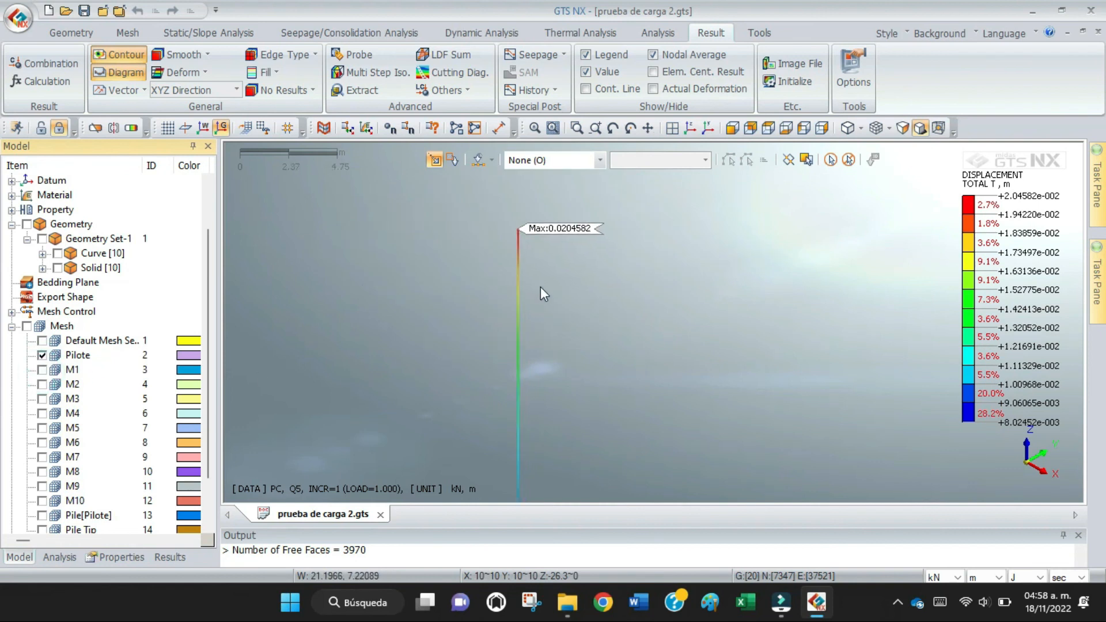
{"action": "left_click", "coordinate": [645, 130]}
{"action": "left_click_drag", "start_coordinate": [559, 419], "coordinate": [586, 341]}
{"action": "scroll", "coordinate": [616, 438], "scroll_direction": "down", "scroll_amount": 4}
{"action": "scroll", "coordinate": [590, 432], "scroll_direction": "down", "scroll_amount": 1}
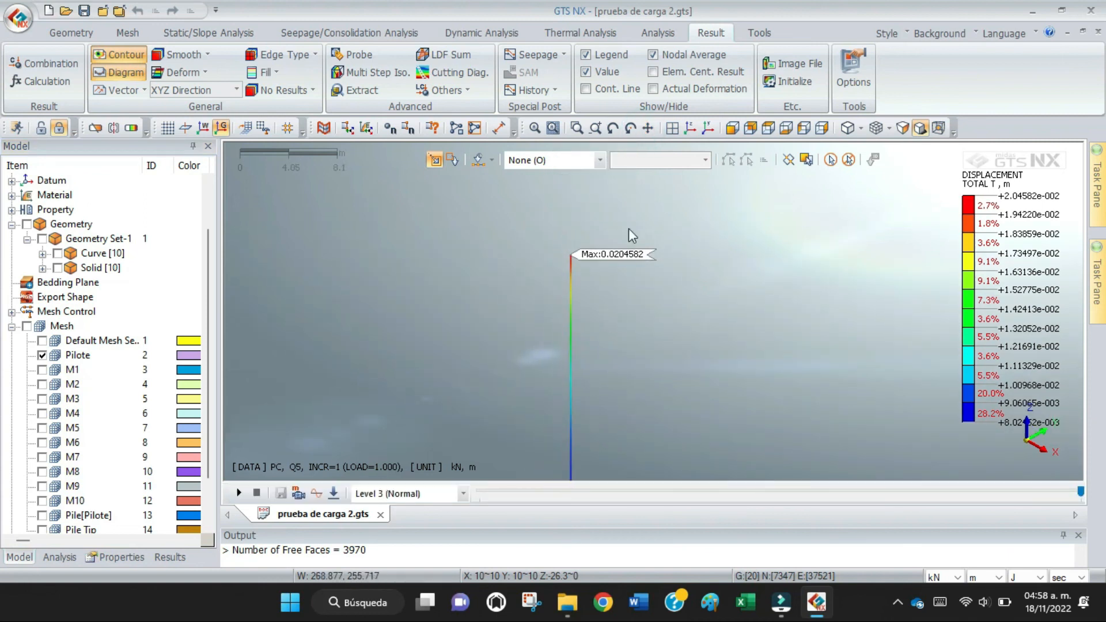
{"action": "left_click", "coordinate": [535, 129]}
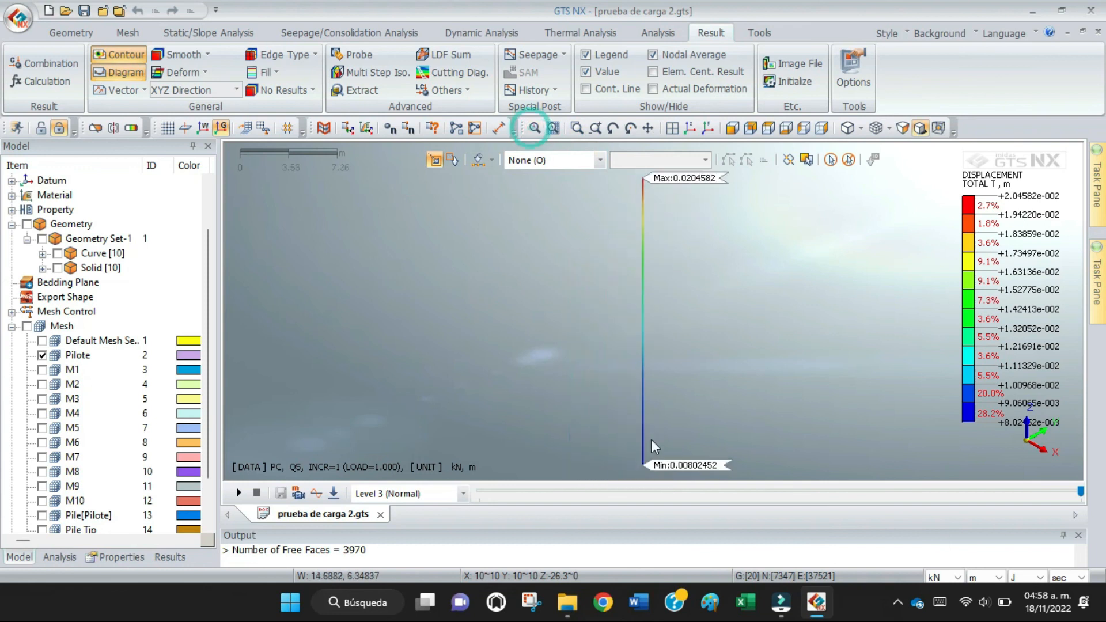
{"action": "scroll", "coordinate": [692, 360], "scroll_direction": "down", "scroll_amount": 2}
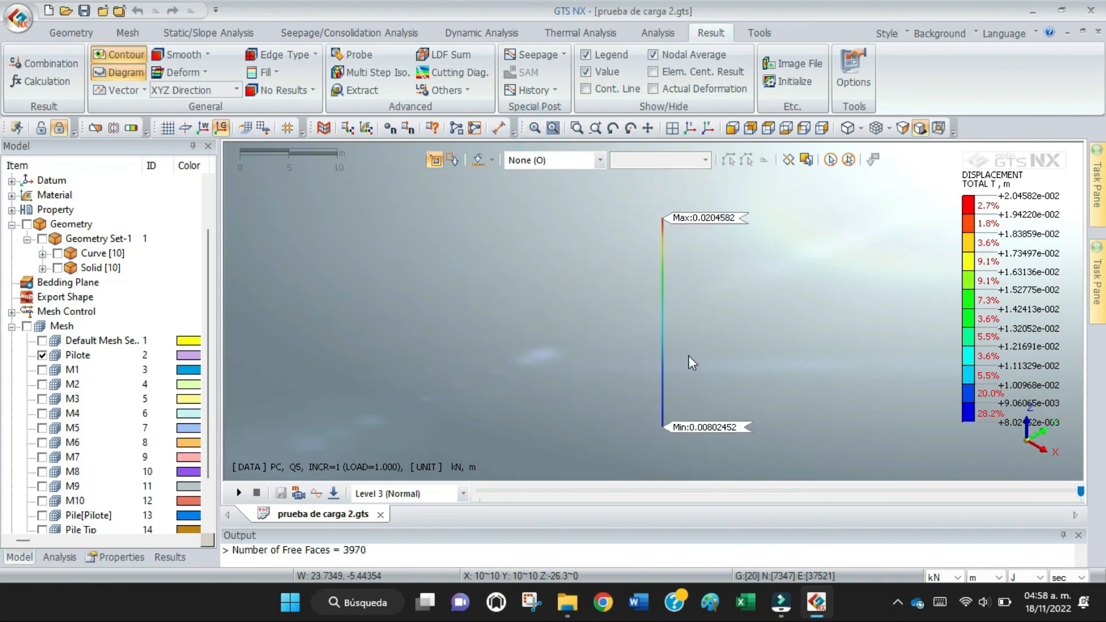
{"action": "scroll", "coordinate": [680, 224], "scroll_direction": "up", "scroll_amount": 3}
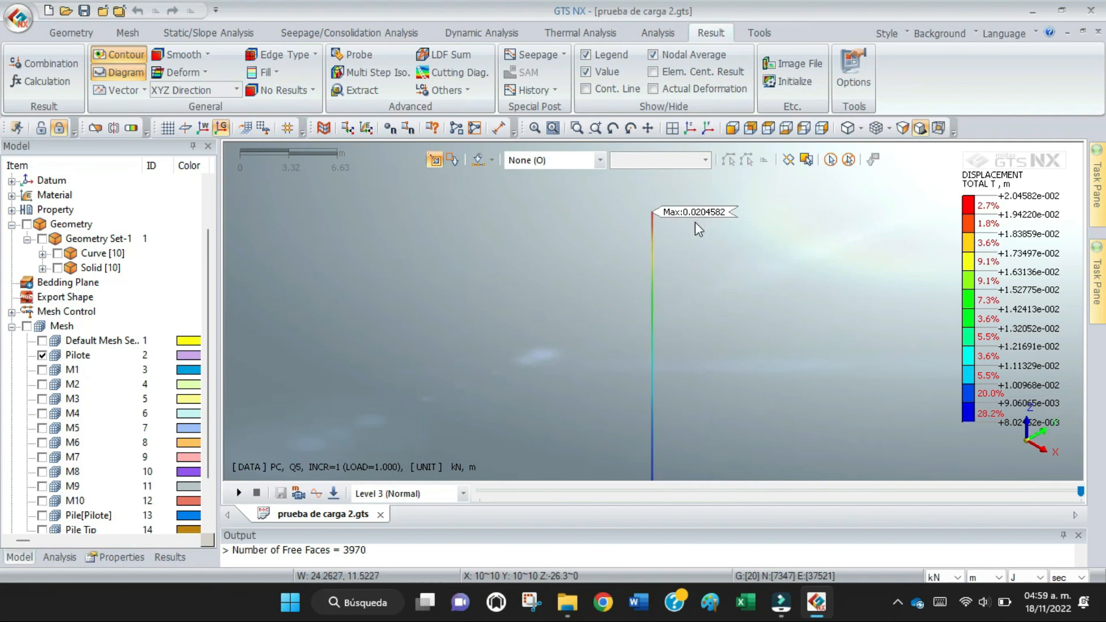
{"action": "scroll", "coordinate": [693, 237], "scroll_direction": "down", "scroll_amount": 1}
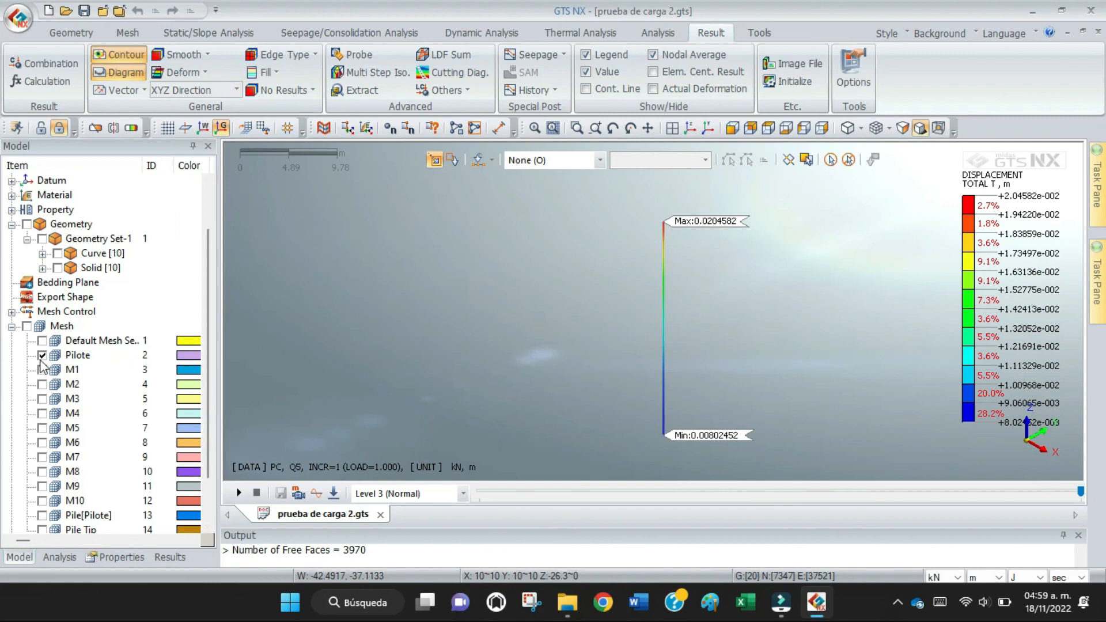
Show all mesh sets again and check the total translation contour in plan and isometric views.
{"action": "left_click", "coordinate": [26, 327]}
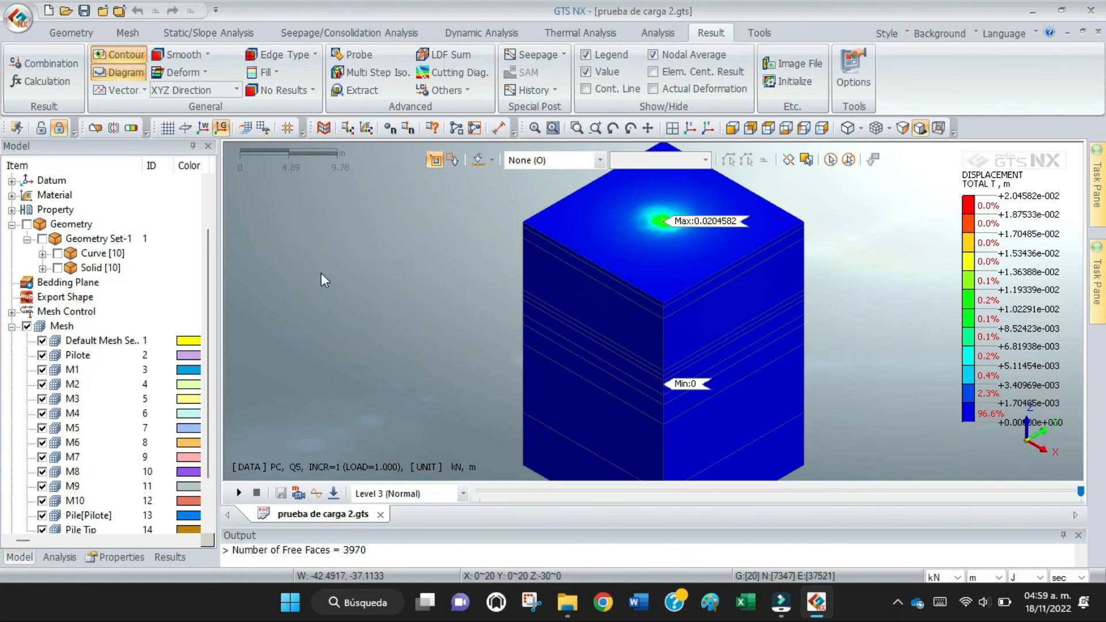
{"action": "left_click", "coordinate": [762, 132]}
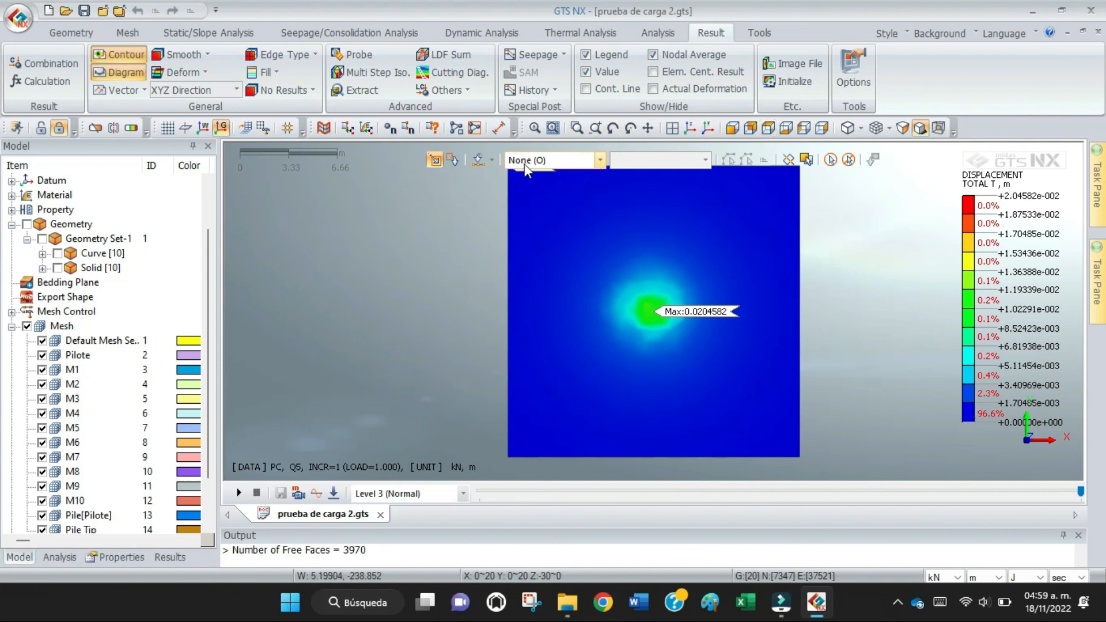
{"action": "left_click", "coordinate": [691, 128]}
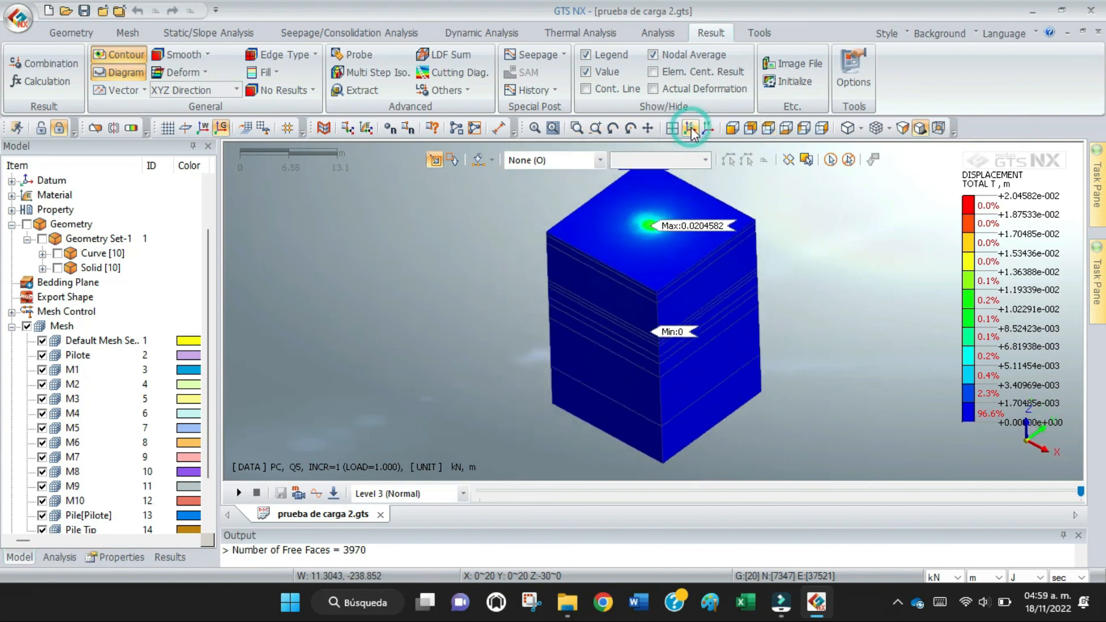
Display the deformed shape with the total translation contour and inspect the settlement around the pile head.
{"action": "left_click", "coordinate": [183, 73]}
{"action": "left_click", "coordinate": [198, 110]}
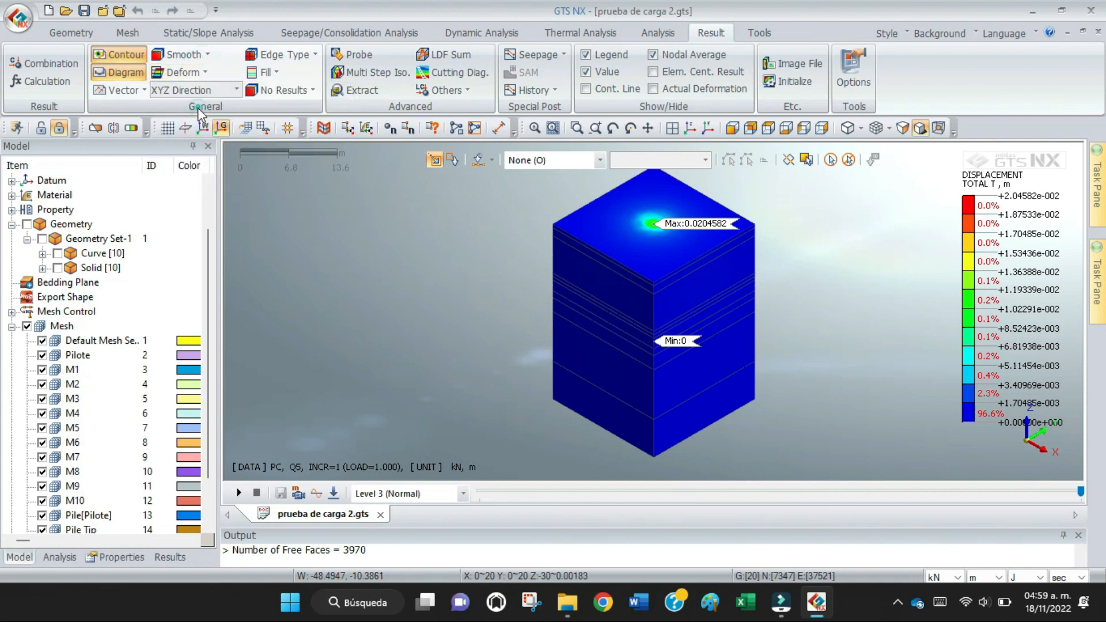
{"action": "scroll", "coordinate": [669, 213], "scroll_direction": "up", "scroll_amount": 5}
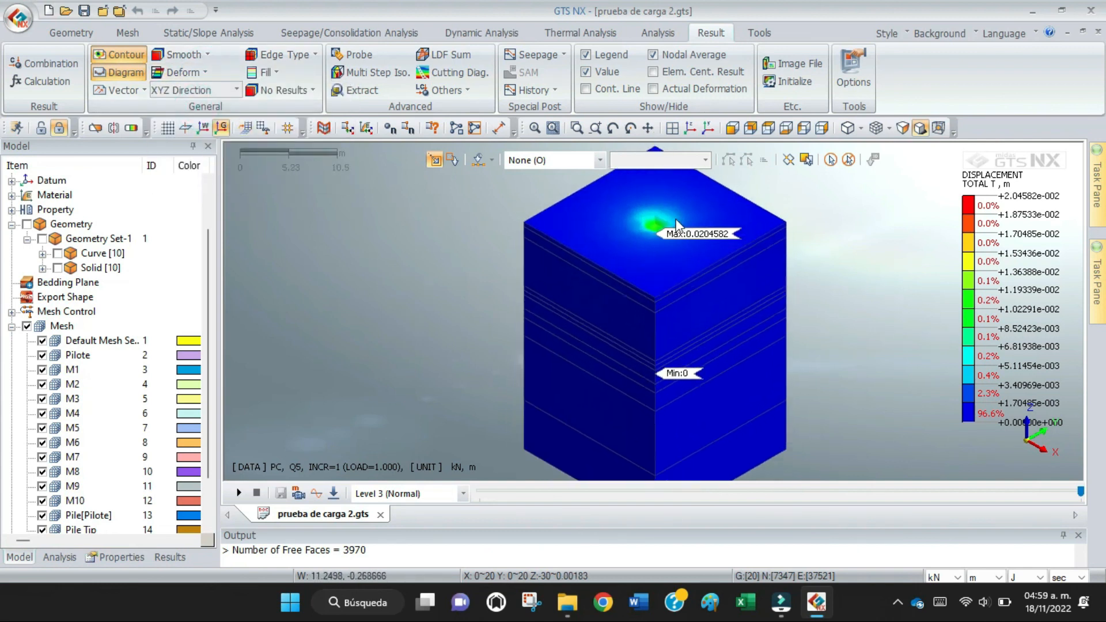
{"action": "scroll", "coordinate": [668, 206], "scroll_direction": "up", "scroll_amount": 3}
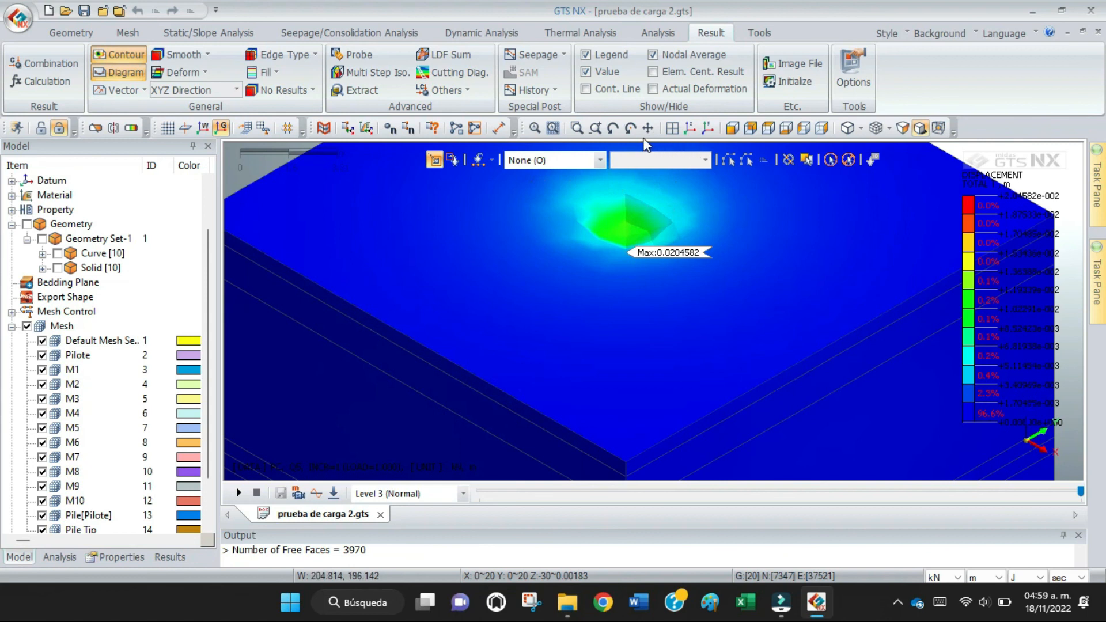
{"action": "left_click", "coordinate": [614, 132]}
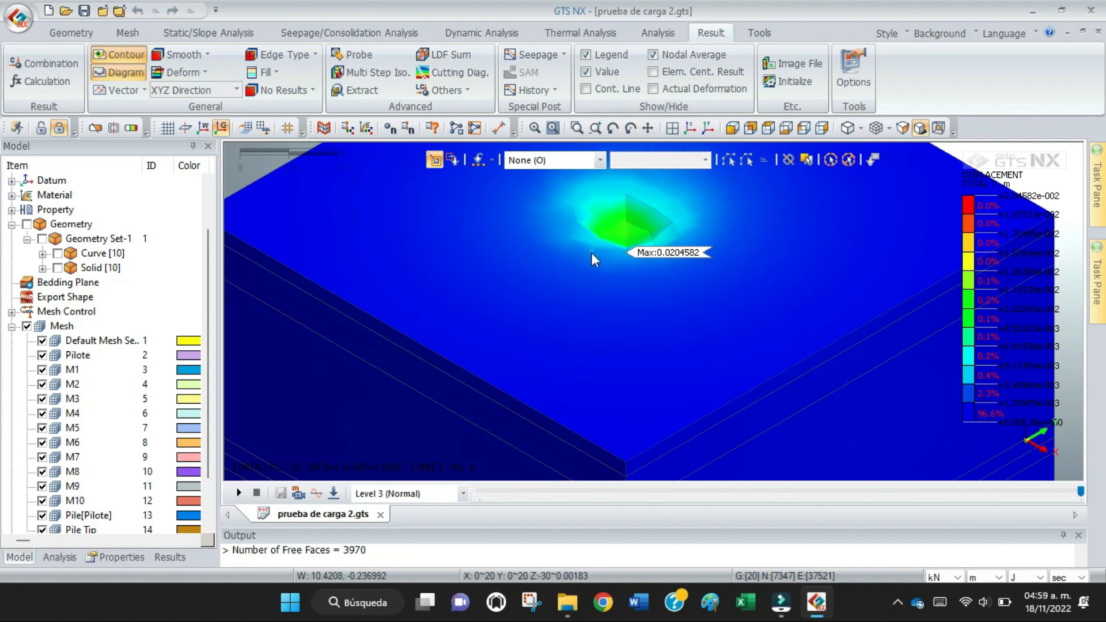